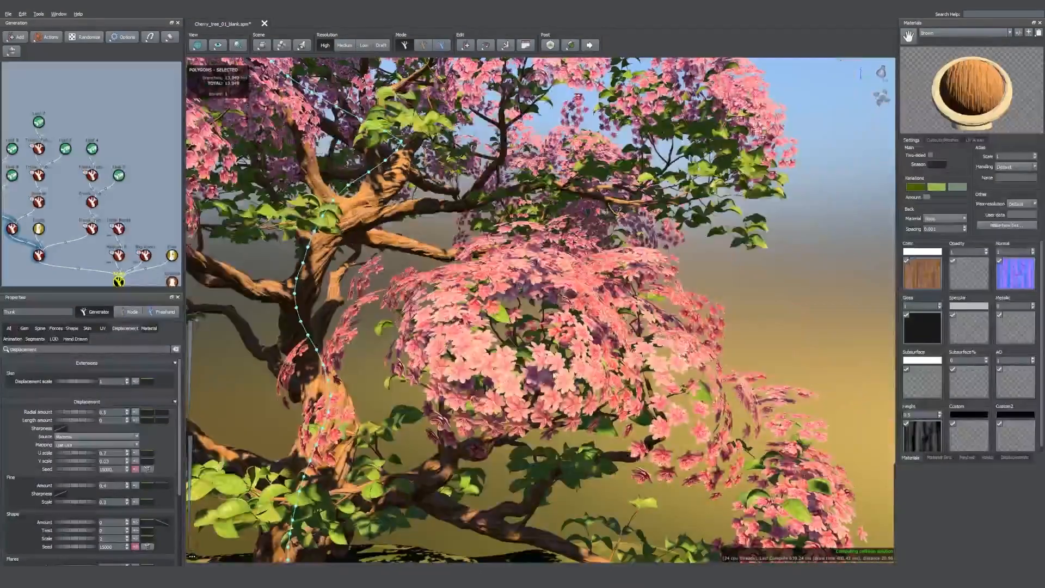
Step: Select the flower clusters and examine the height and opacity maps of their Cherry_Cluster_Flowers material
{"action": "left_click", "coordinate": [602, 427]}
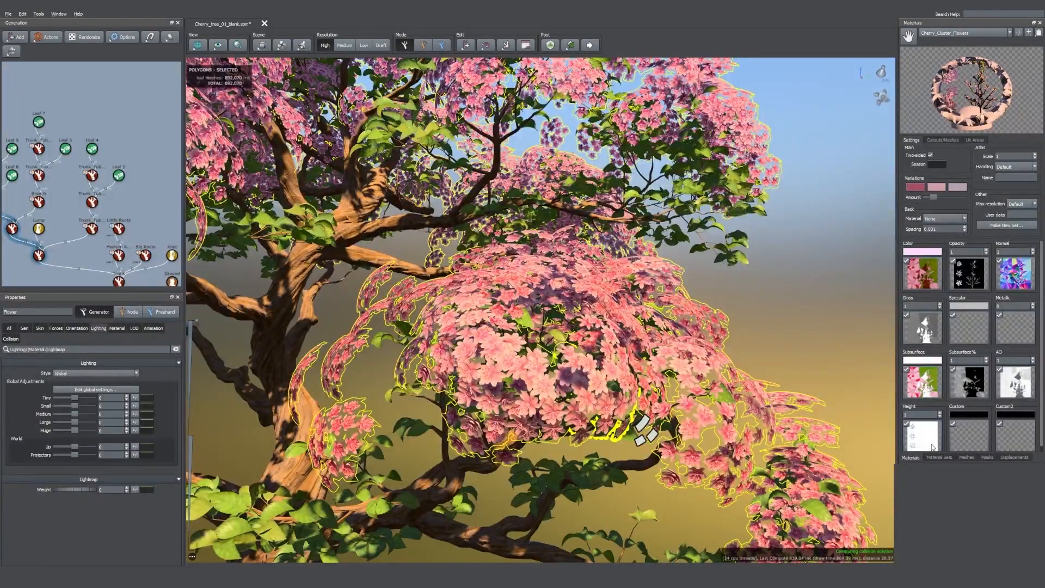
{"action": "double_click", "coordinate": [929, 447]}
{"action": "scroll", "coordinate": [792, 434], "scroll_direction": "up", "scroll_amount": 3}
{"action": "middle_click_drag", "start_coordinate": [834, 442], "coordinate": [915, 441]}
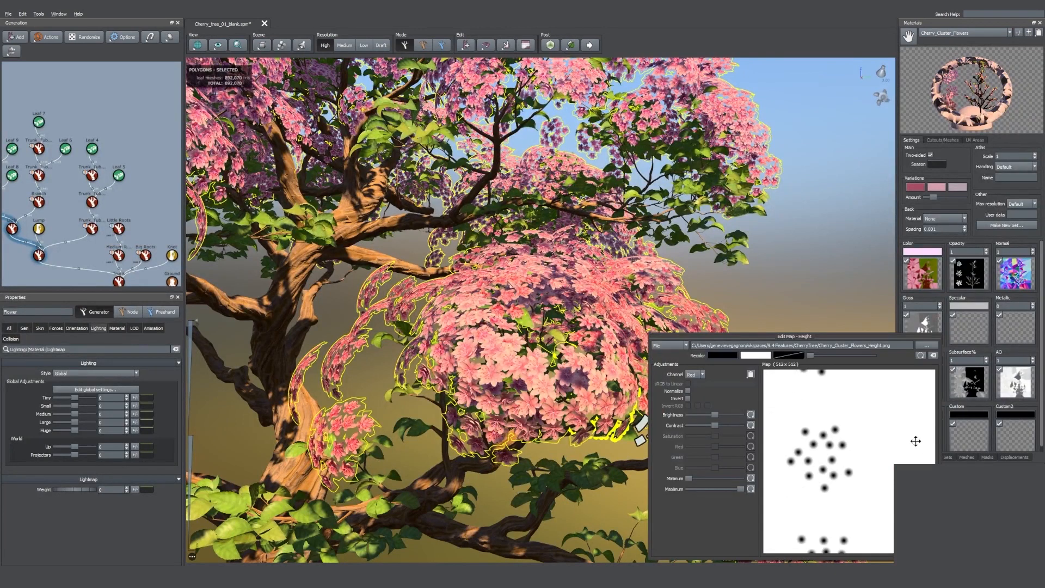
{"action": "scroll", "coordinate": [829, 448], "scroll_direction": "up", "scroll_amount": 1}
{"action": "scroll", "coordinate": [829, 448], "scroll_direction": "down", "scroll_amount": 1}
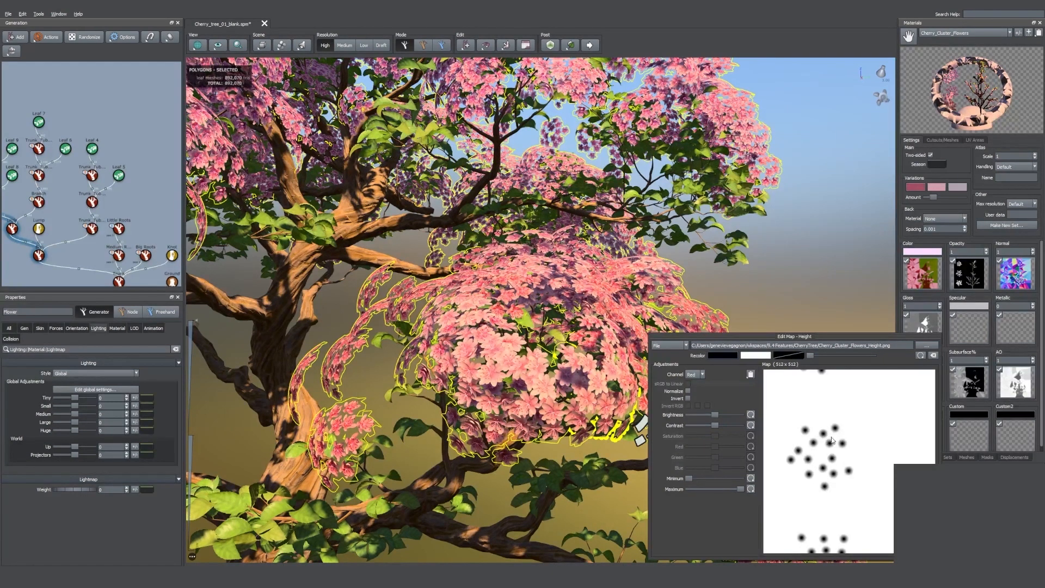
{"action": "left_click", "coordinate": [969, 272]}
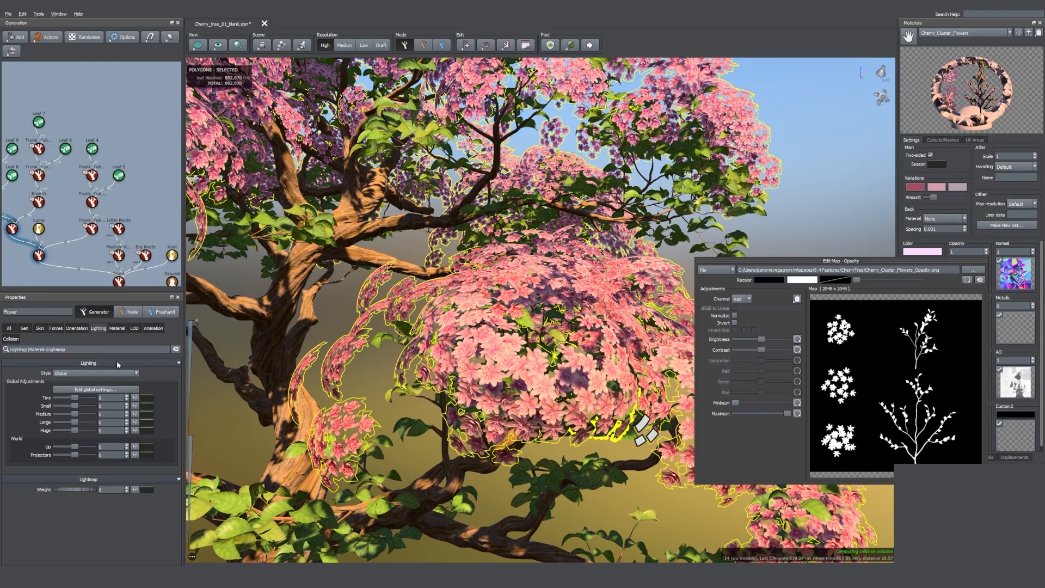
Step: Raise the flowers' orientation deformation Height to about 0.23
{"action": "left_click", "coordinate": [77, 328]}
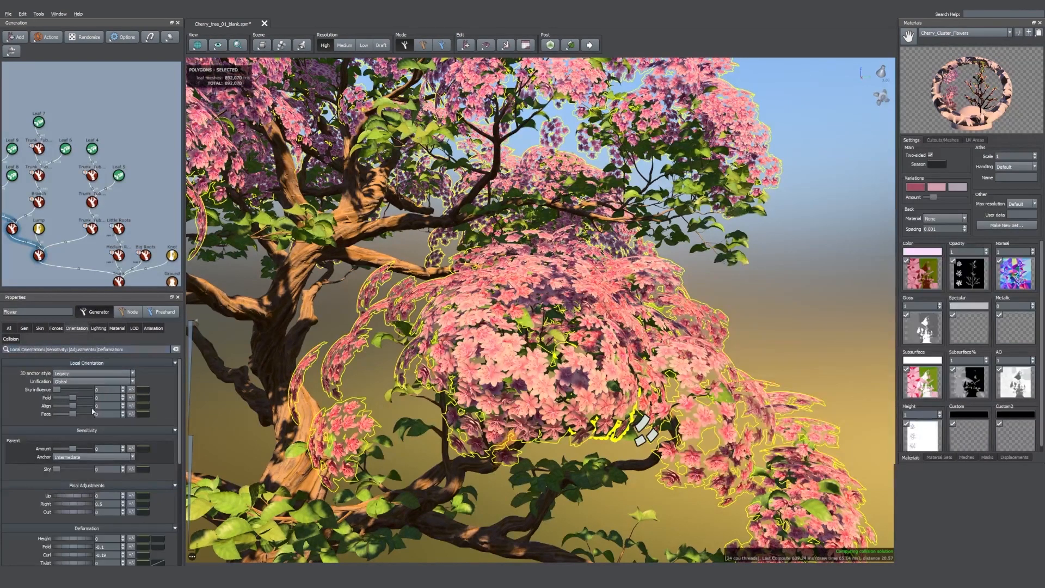
{"action": "scroll", "coordinate": [171, 413], "scroll_direction": "down", "scroll_amount": 3}
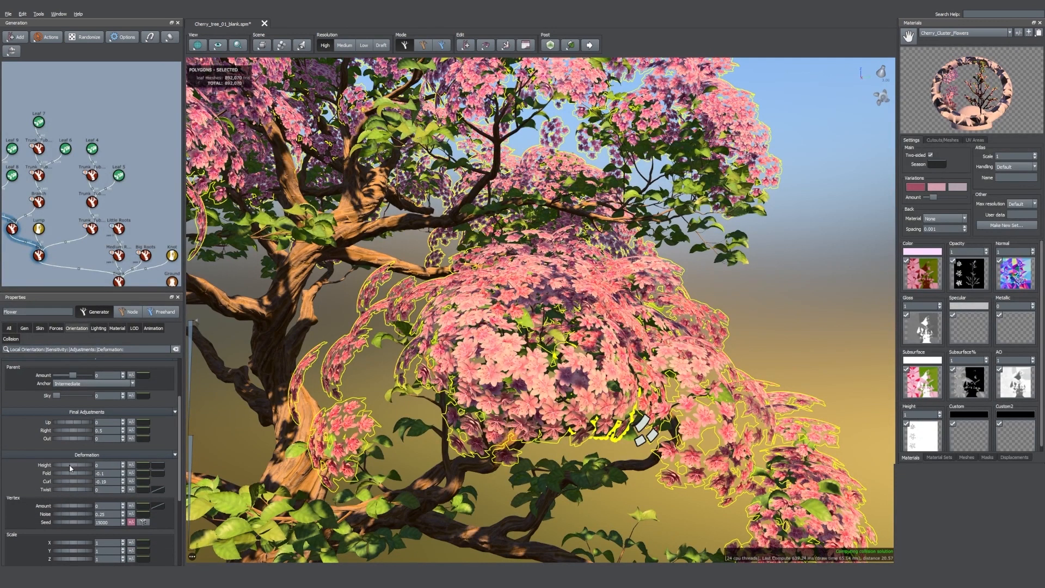
{"action": "left_click_drag", "start_coordinate": [70, 468], "coordinate": [78, 465]}
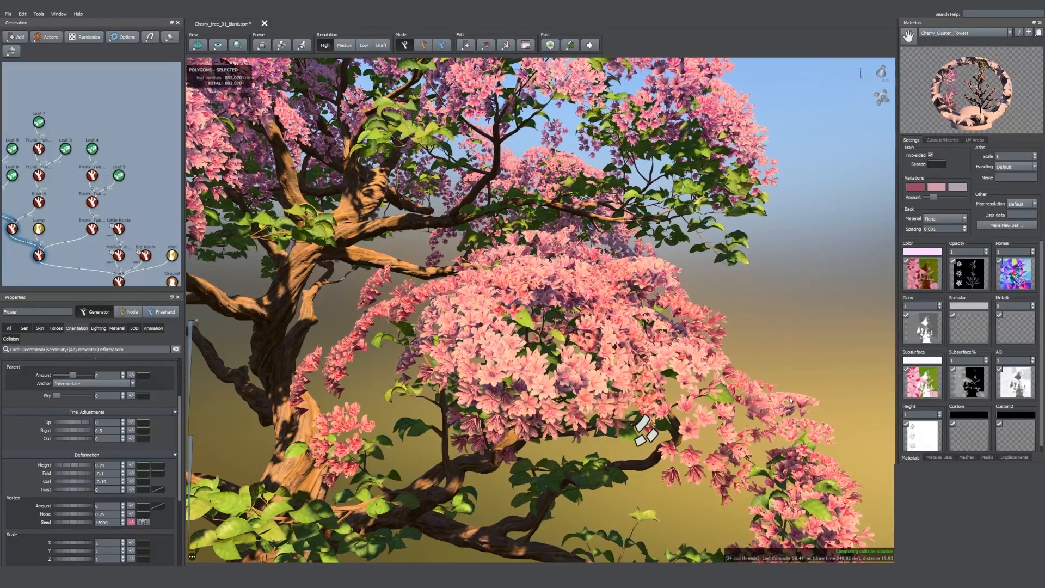
Step: Select one of the green leaf generators near the trunk and examine the height map of its Leaf material
{"action": "left_click_drag", "start_coordinate": [763, 436], "coordinate": [521, 462]}
{"action": "scroll", "coordinate": [497, 471], "scroll_direction": "up", "scroll_amount": 3}
{"action": "scroll", "coordinate": [517, 466], "scroll_direction": "up", "scroll_amount": 3}
{"action": "middle_click_drag", "start_coordinate": [521, 462], "coordinate": [538, 479]}
{"action": "middle_click_drag", "start_coordinate": [21, 136], "coordinate": [49, 140]}
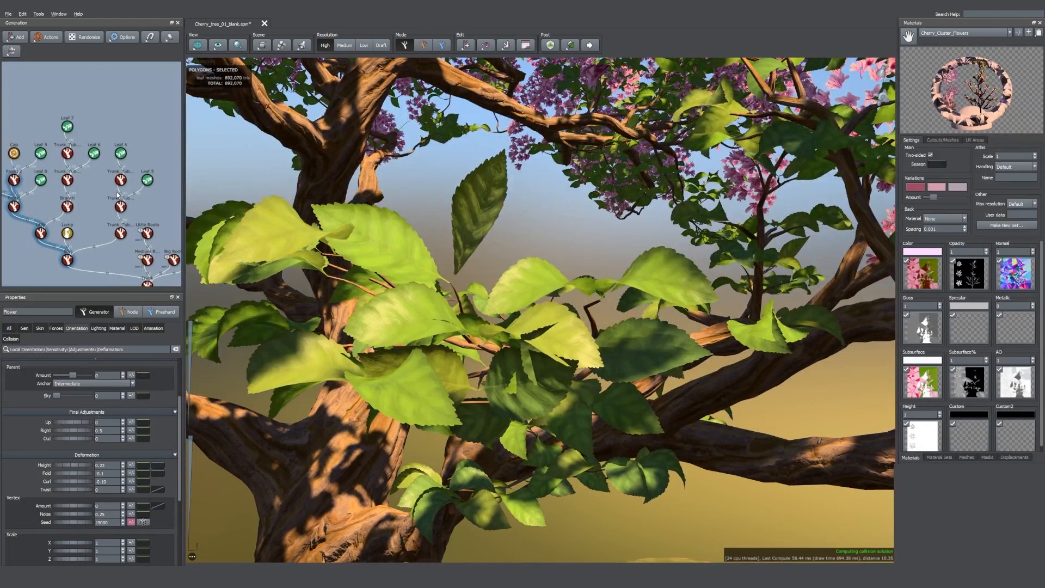
{"action": "left_click_drag", "start_coordinate": [26, 123], "coordinate": [48, 192]}
{"action": "left_click_drag", "start_coordinate": [52, 108], "coordinate": [85, 140], "text": "ctrl"}
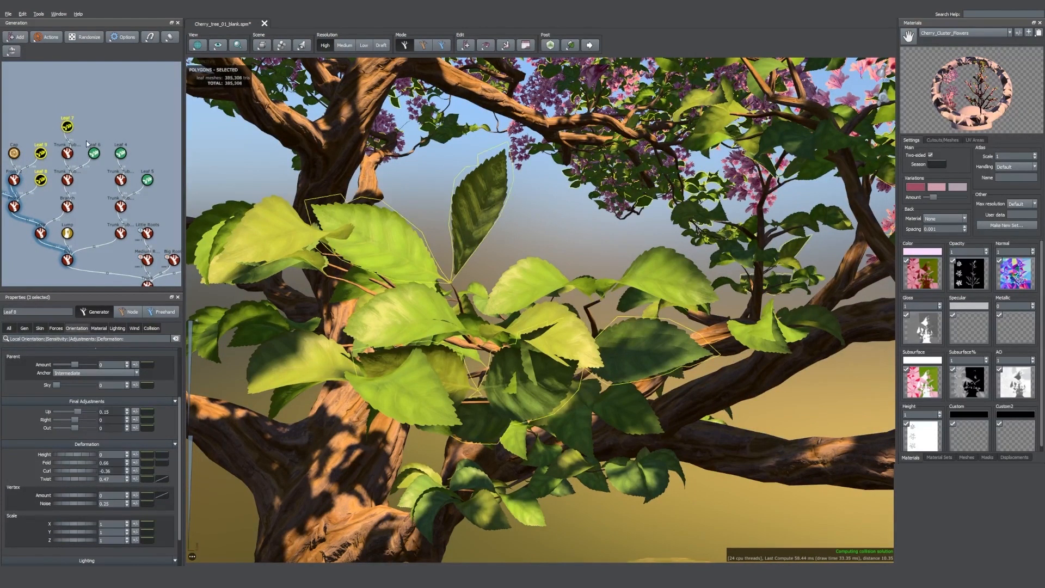
{"action": "left_click", "coordinate": [662, 275]}
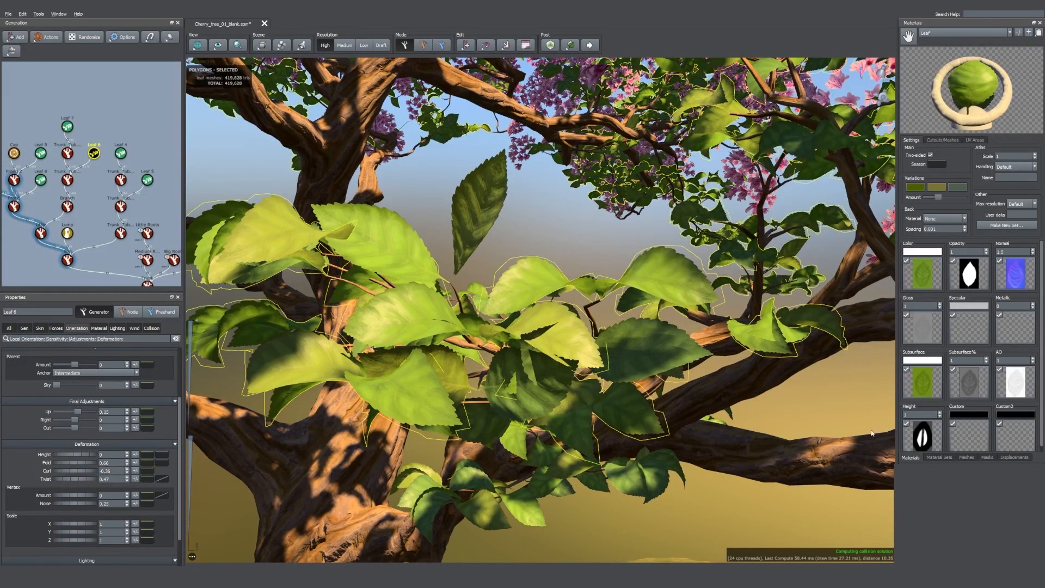
{"action": "left_click", "coordinate": [935, 436]}
Step: Select all six leaf generators together and set their deformation Height to 0.07
{"action": "left_click", "coordinate": [106, 127]}
{"action": "left_click_drag", "start_coordinate": [26, 128], "coordinate": [46, 189]}
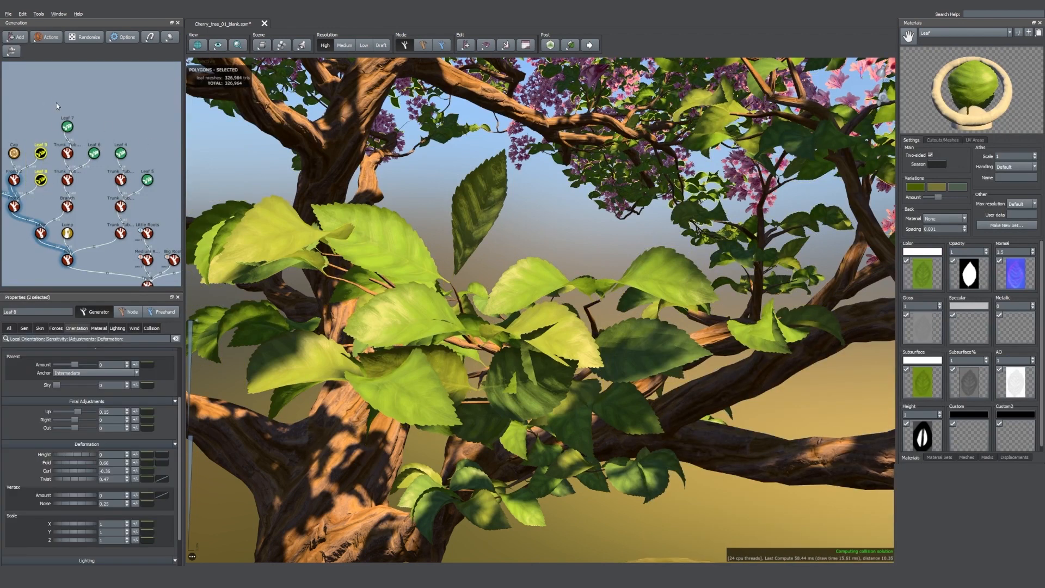
{"action": "left_click_drag", "start_coordinate": [56, 103], "coordinate": [154, 188], "text": "ctrl"}
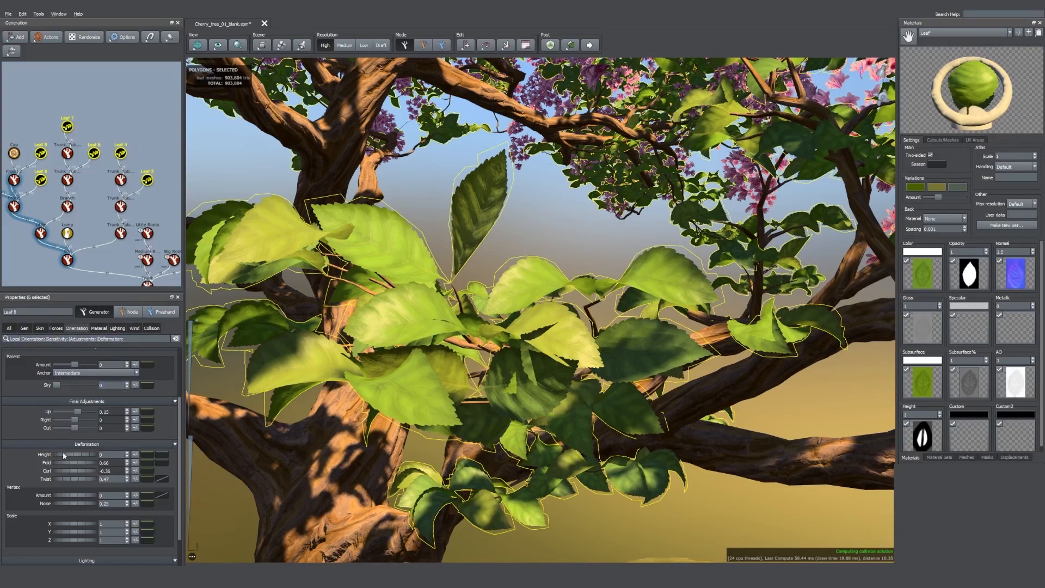
{"action": "left_click_drag", "start_coordinate": [80, 455], "coordinate": [82, 455]}
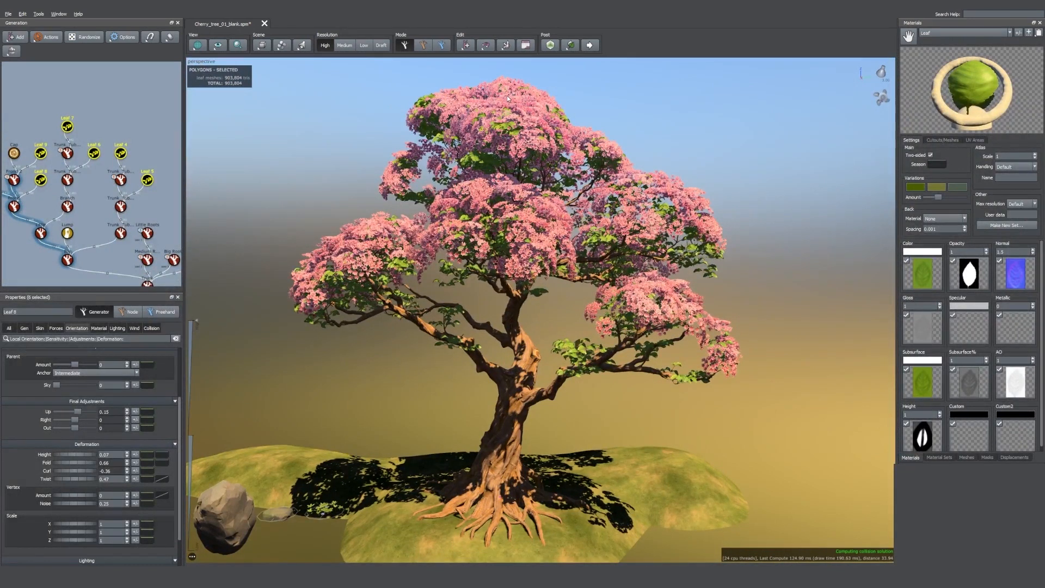
Step: Select the flowers at the treetop, switch their lighting style to Local, and return it to Global
{"action": "left_click", "coordinate": [526, 115]}
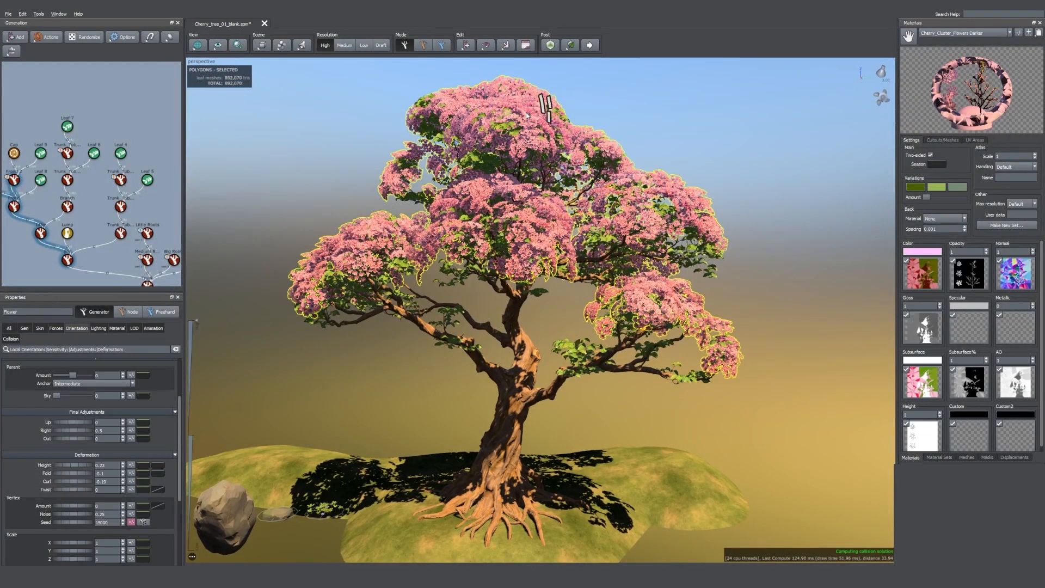
{"action": "left_click", "coordinate": [100, 329]}
{"action": "left_click", "coordinate": [95, 373]}
{"action": "left_click", "coordinate": [82, 389]}
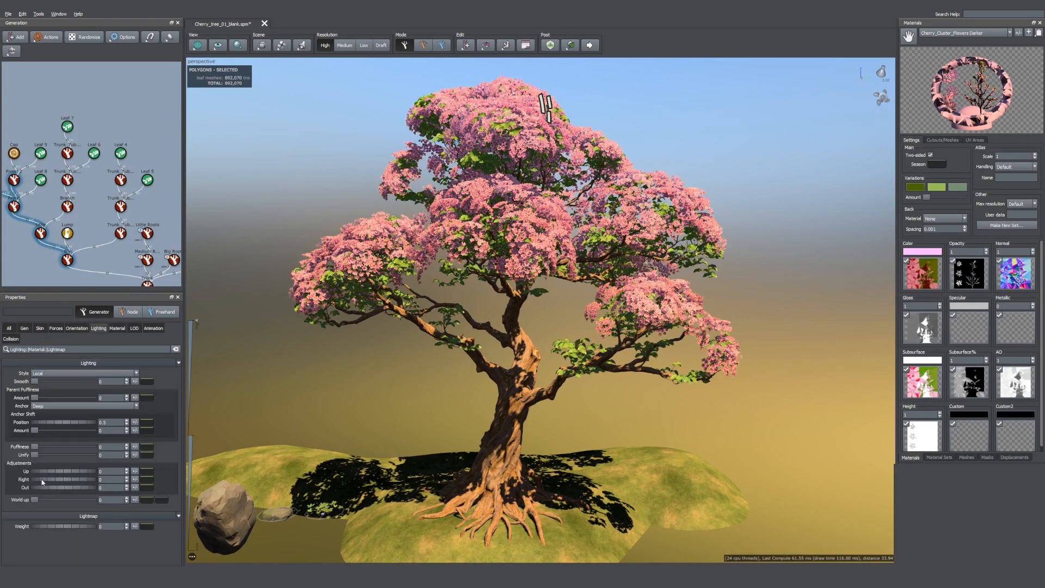
{"action": "left_click", "coordinate": [60, 374]}
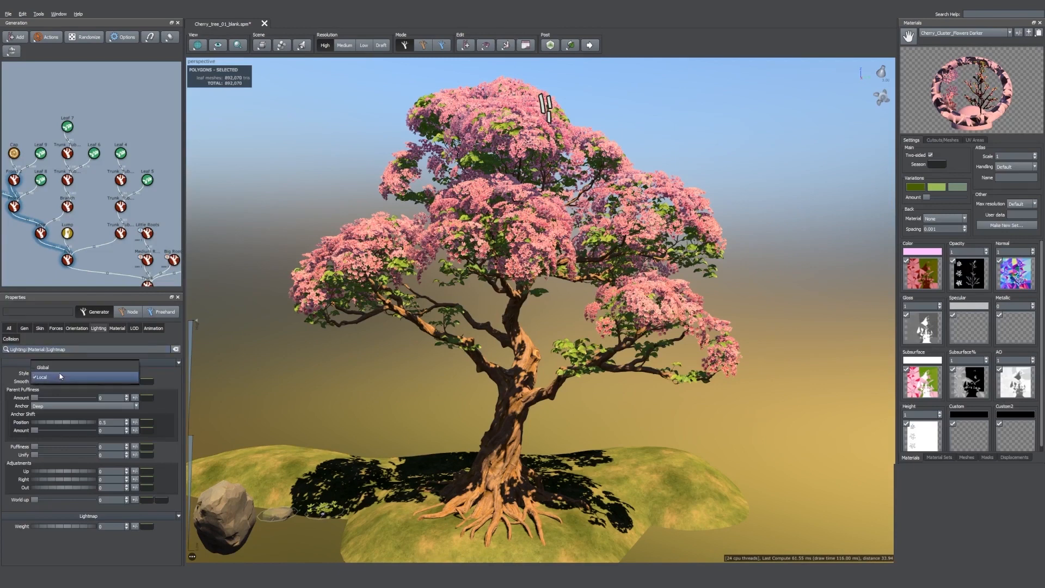
{"action": "left_click", "coordinate": [59, 367]}
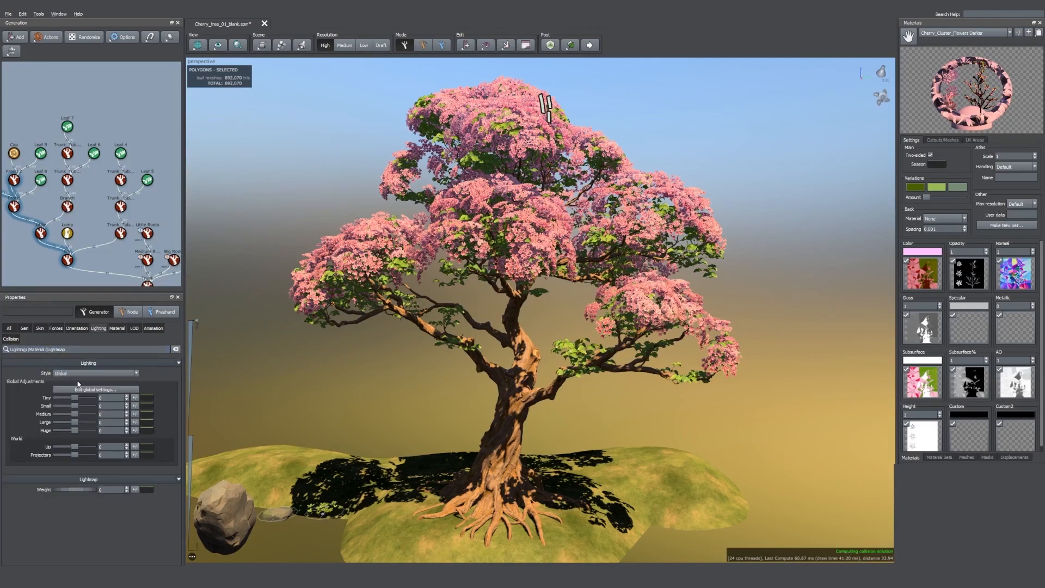
Step: Open the global lighting settings and set the normals visualization to show when Light is selected
{"action": "left_click", "coordinate": [70, 391]}
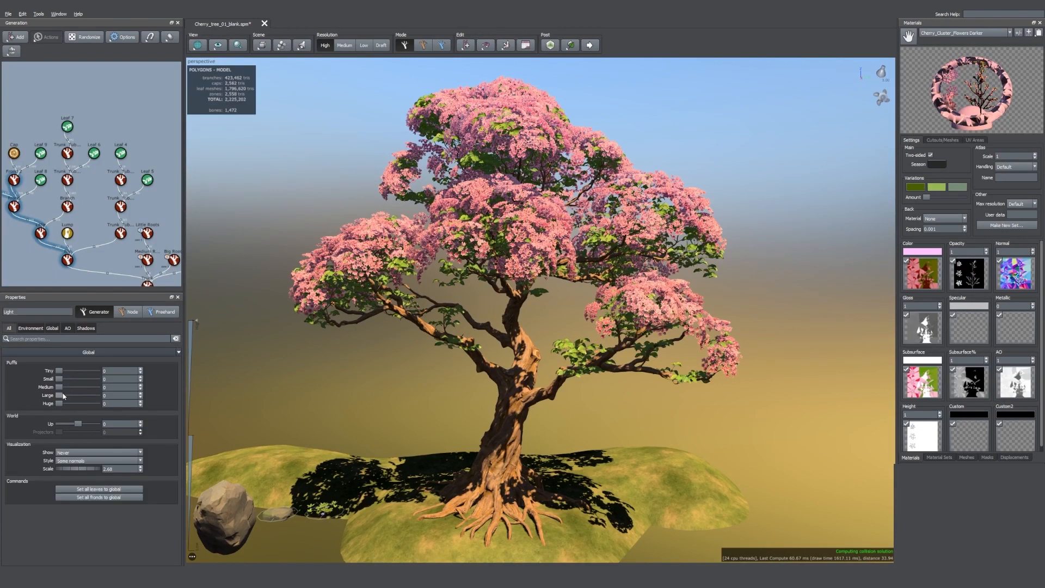
{"action": "left_click", "coordinate": [92, 453]}
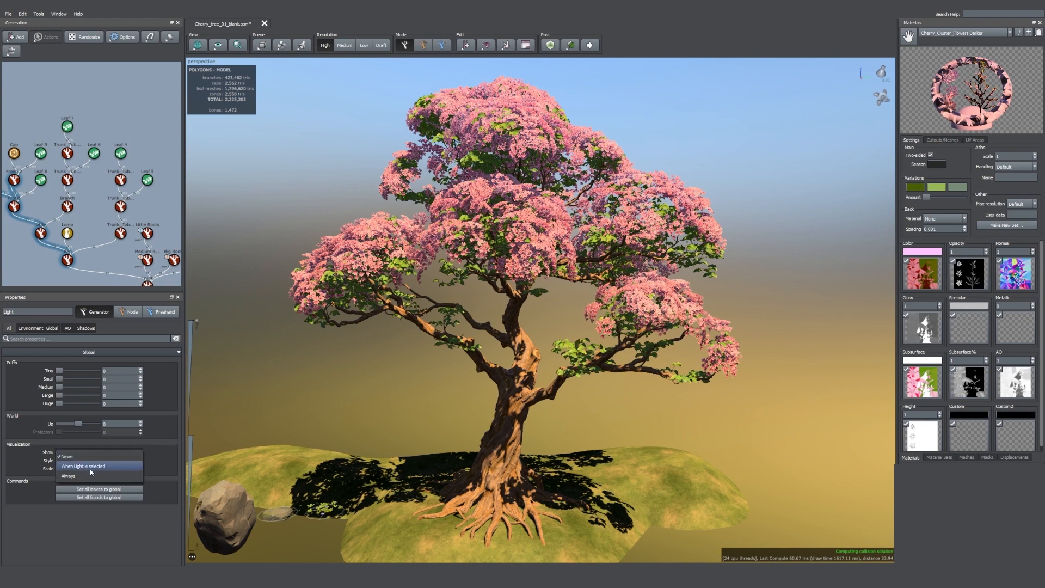
{"action": "left_click", "coordinate": [90, 467]}
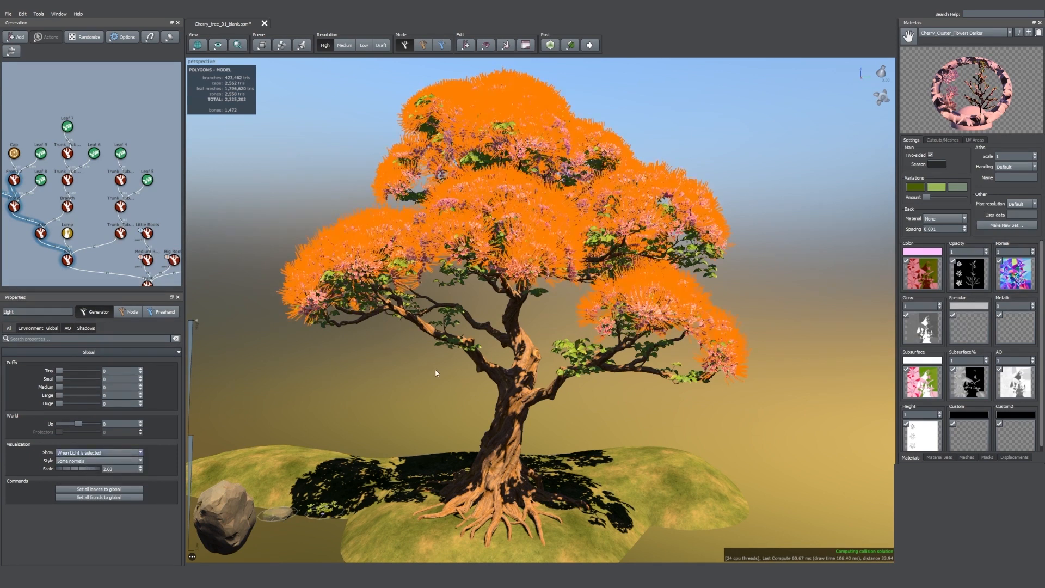
{"action": "left_click_drag", "start_coordinate": [697, 296], "coordinate": [785, 304]}
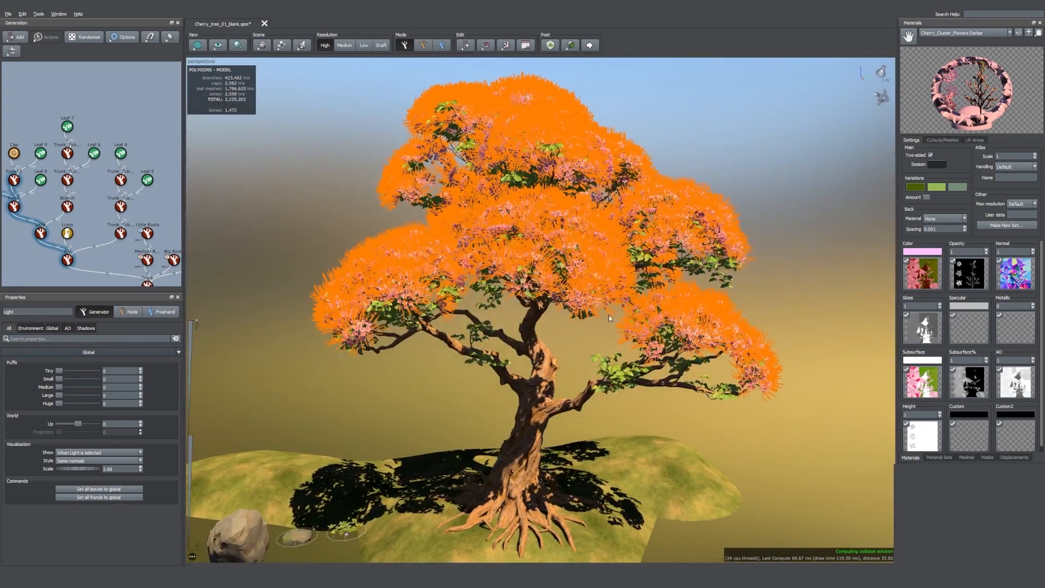
Step: Set the global lighting puffs to about 0.26 for Small and 0.69 for Medium, and set the normals visualization to Never
{"action": "mouse_move", "coordinate": [59, 387]}
{"action": "left_mouse_down"}
{"action": "mouse_move", "coordinate": [87, 388]}
{"action": "mouse_move", "coordinate": [68, 384]}
{"action": "left_mouse_up"}
{"action": "left_click", "coordinate": [98, 452]}
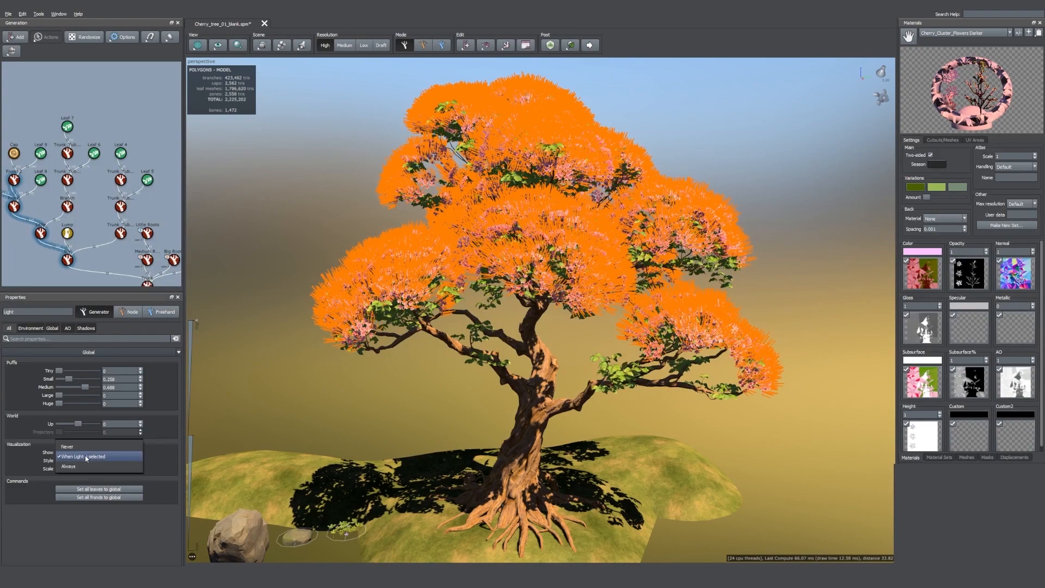
{"action": "left_click", "coordinate": [87, 461]}
{"action": "left_click_drag", "start_coordinate": [524, 326], "coordinate": [430, 237]}
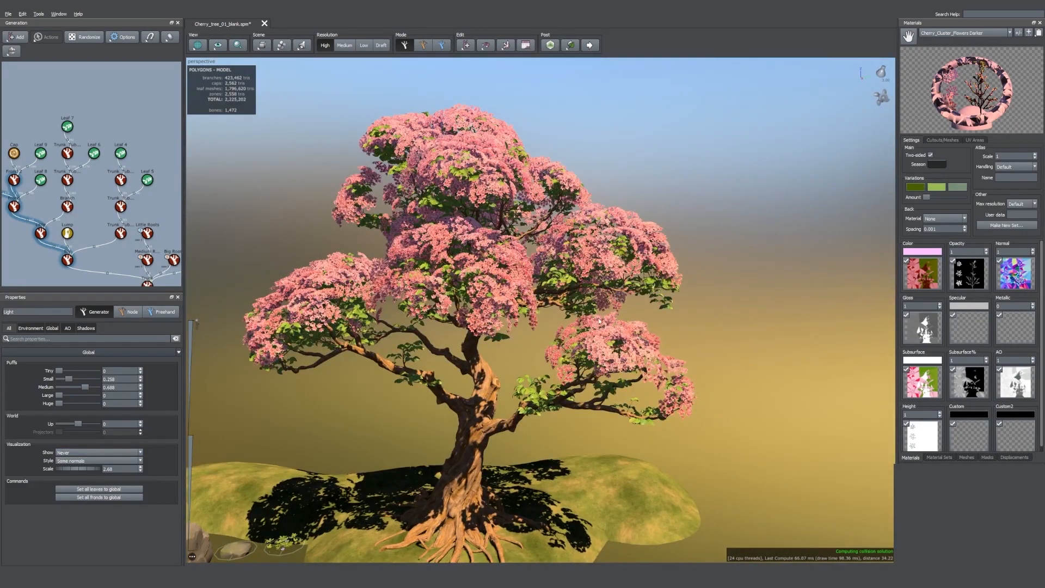
Step: Add a new material to the tree's material list and name it Moss
{"action": "left_click_drag", "start_coordinate": [646, 348], "coordinate": [617, 302]}
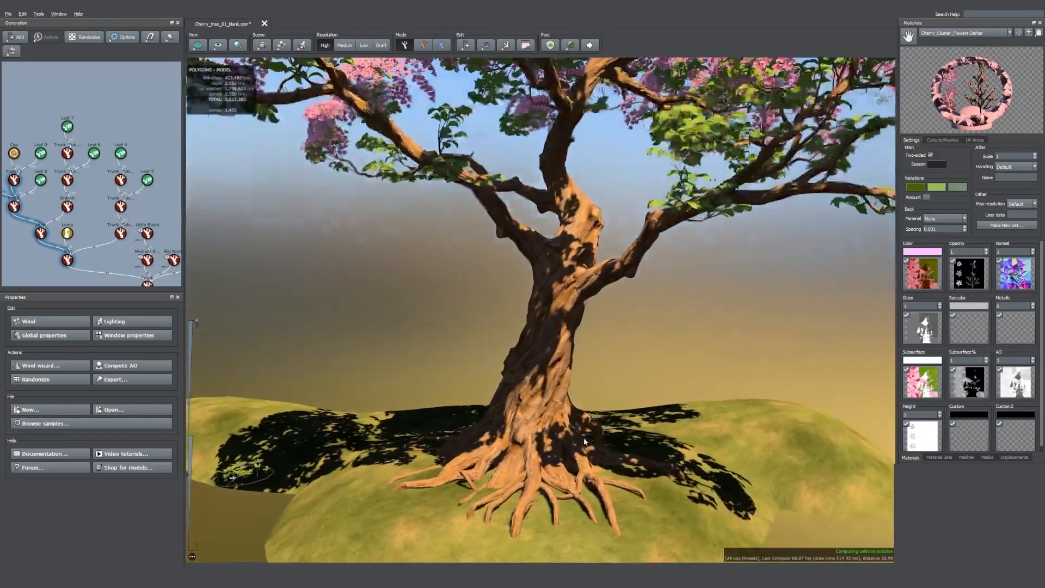
{"action": "left_click_drag", "start_coordinate": [614, 197], "coordinate": [594, 198]}
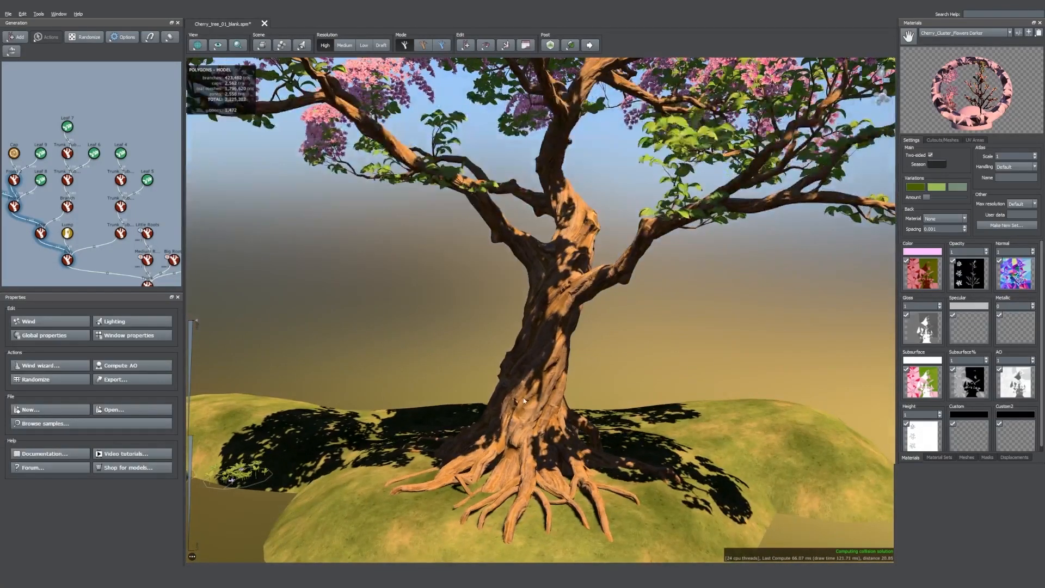
{"action": "left_click_drag", "start_coordinate": [649, 319], "coordinate": [643, 318]}
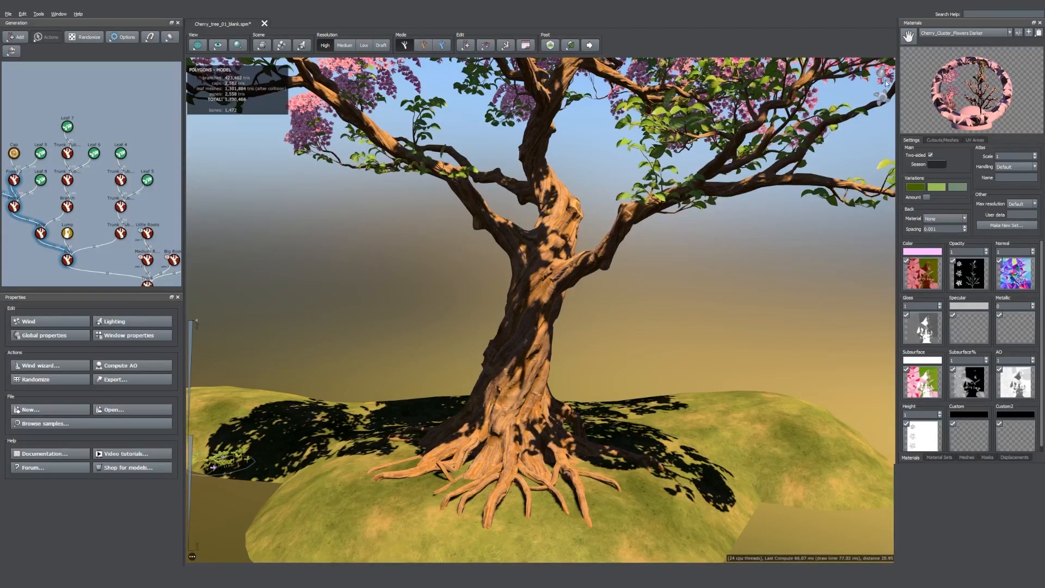
{"action": "left_click", "coordinate": [1019, 33]}
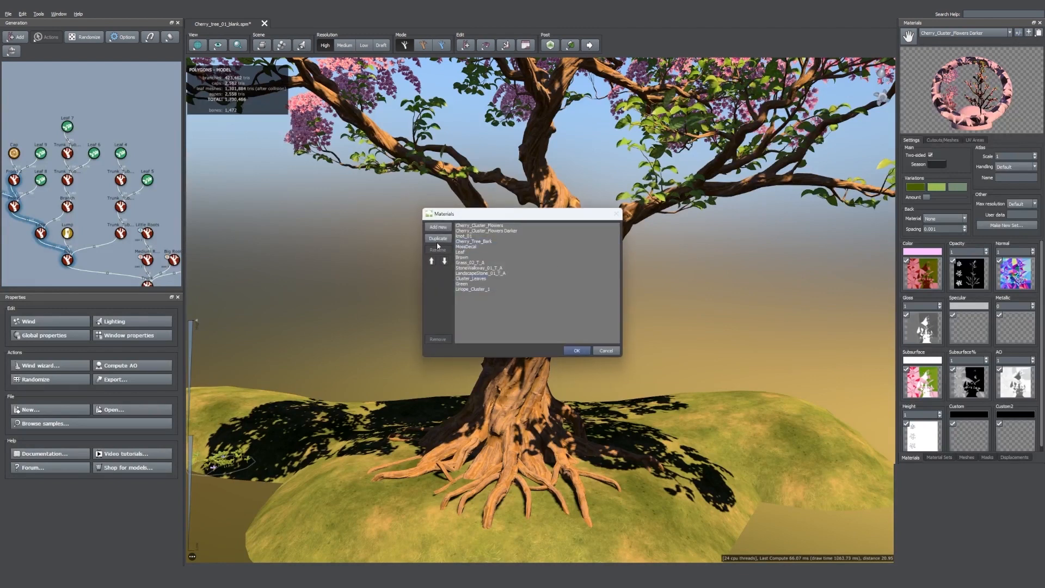
{"action": "left_click", "coordinate": [438, 227]}
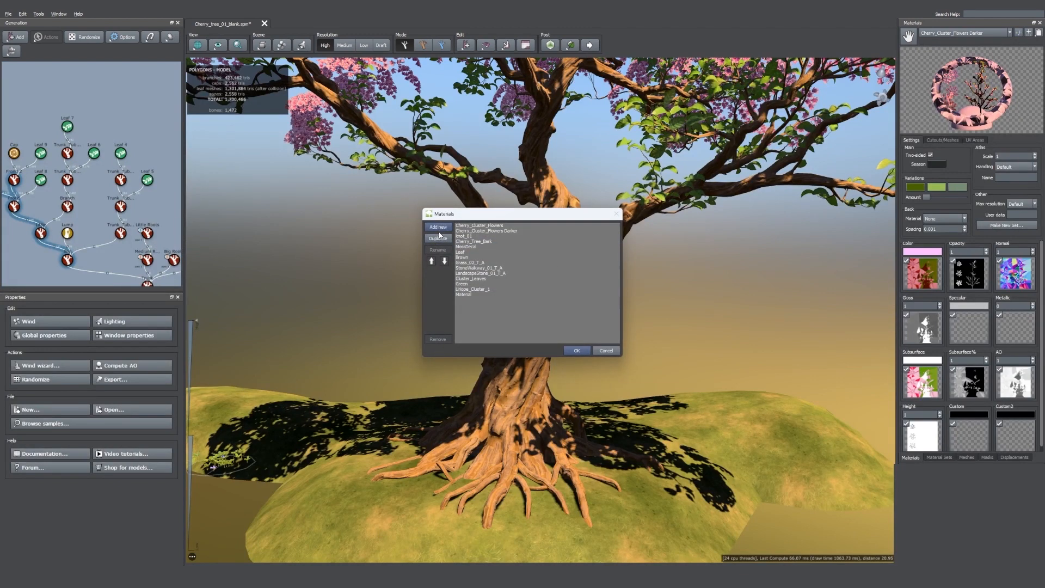
{"action": "double_click", "coordinate": [465, 296]}
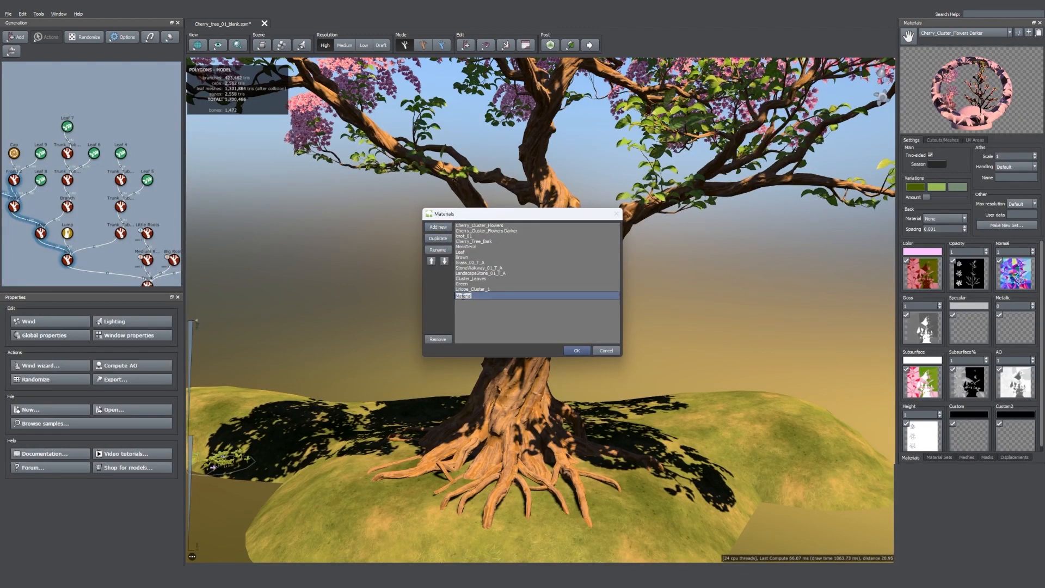
{"action": "type", "text": "Moss"}
{"action": "key", "text": "Return"}
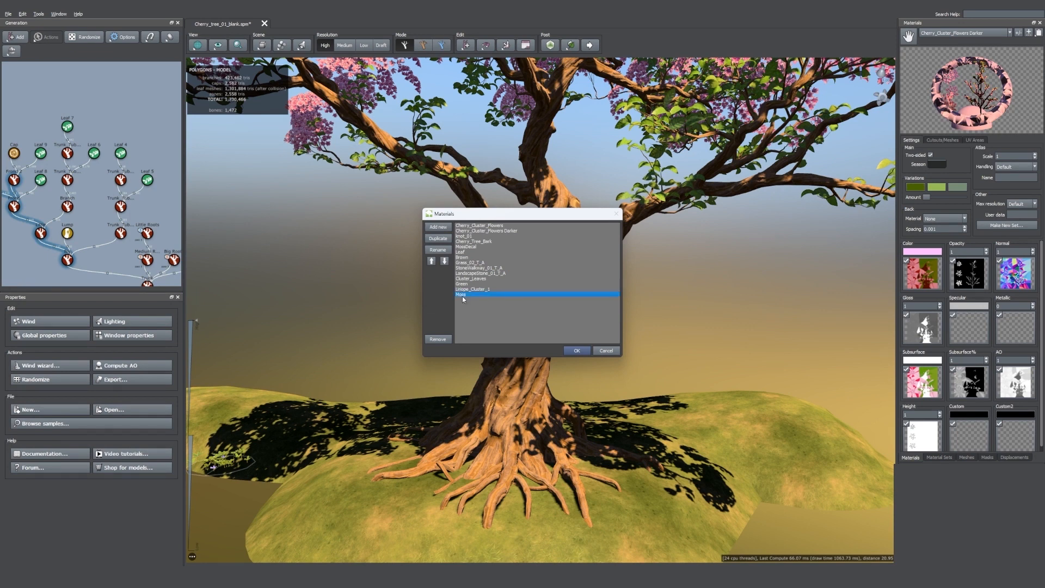
{"action": "left_click", "coordinate": [576, 351]}
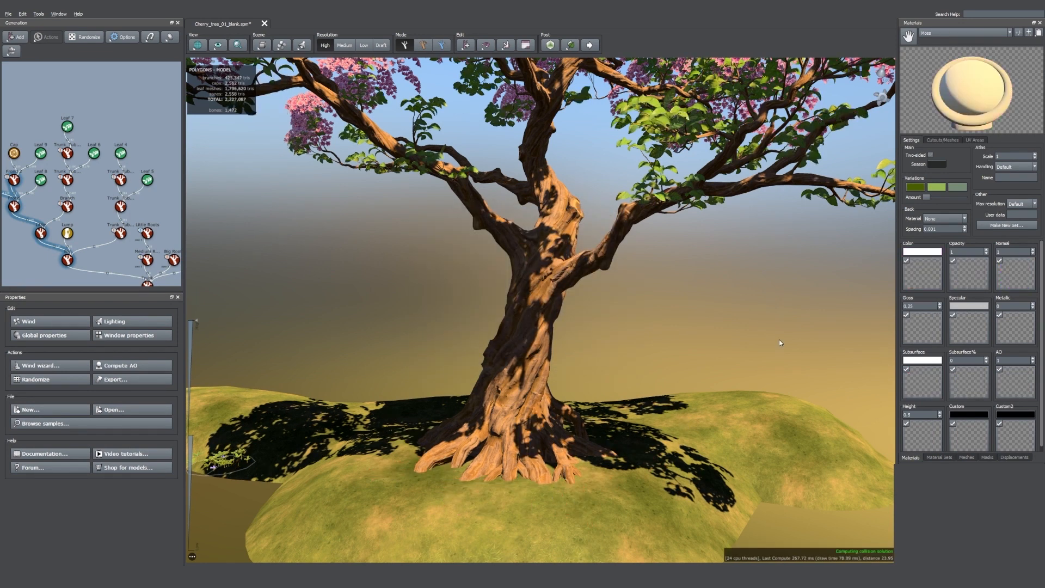
Step: Make the Moss material's color map a procedural Noise map instead of loading an image file
{"action": "left_click", "coordinate": [929, 263]}
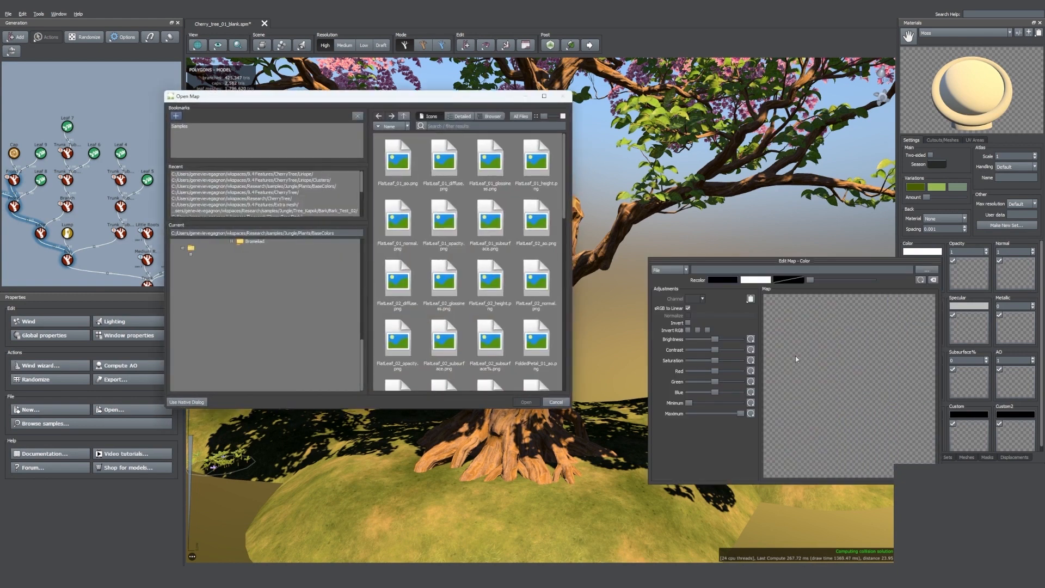
{"action": "left_click", "coordinate": [556, 403]}
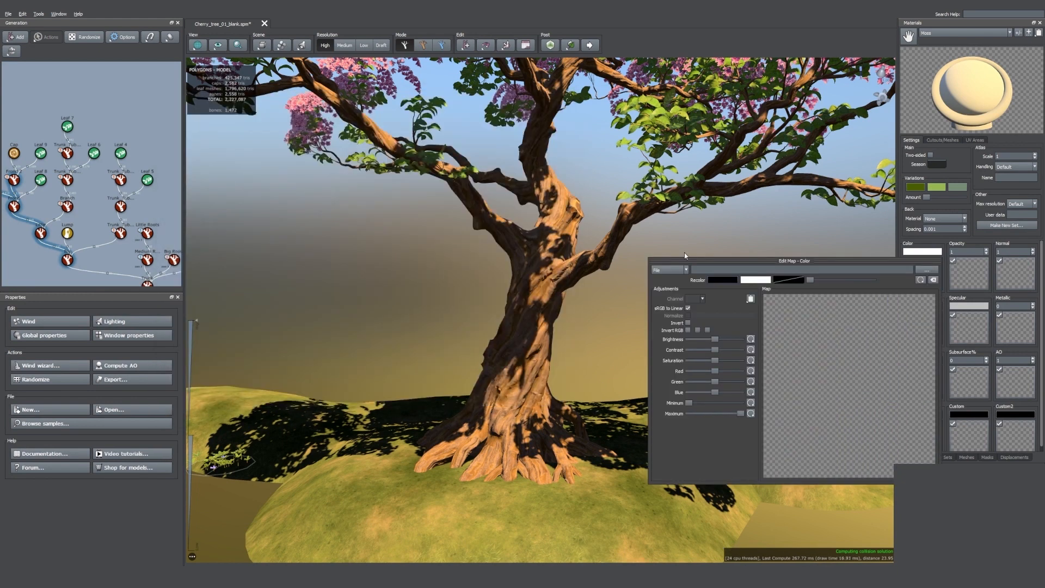
{"action": "left_click", "coordinate": [678, 271]}
{"action": "left_click", "coordinate": [664, 302]}
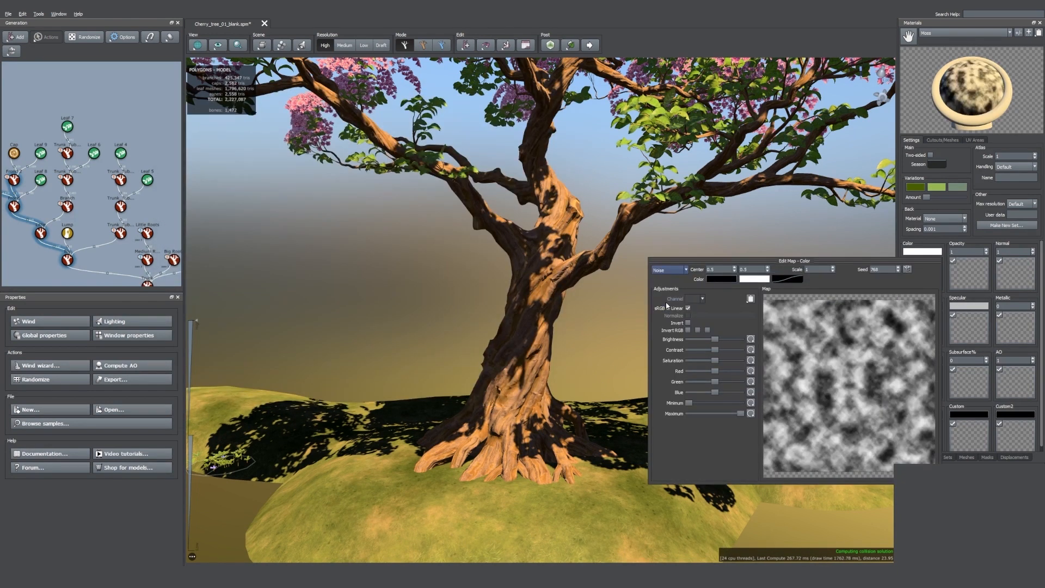
Step: Set the first color of the Moss color map's noise to a muted olive green
{"action": "left_click", "coordinate": [713, 279]}
{"action": "left_click", "coordinate": [744, 295]}
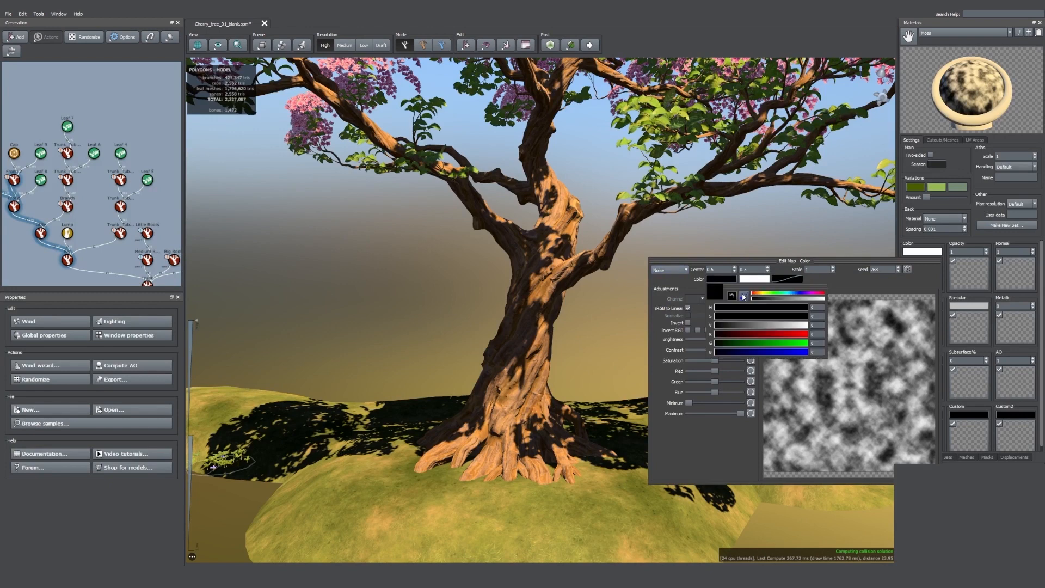
{"action": "left_click", "coordinate": [601, 515]}
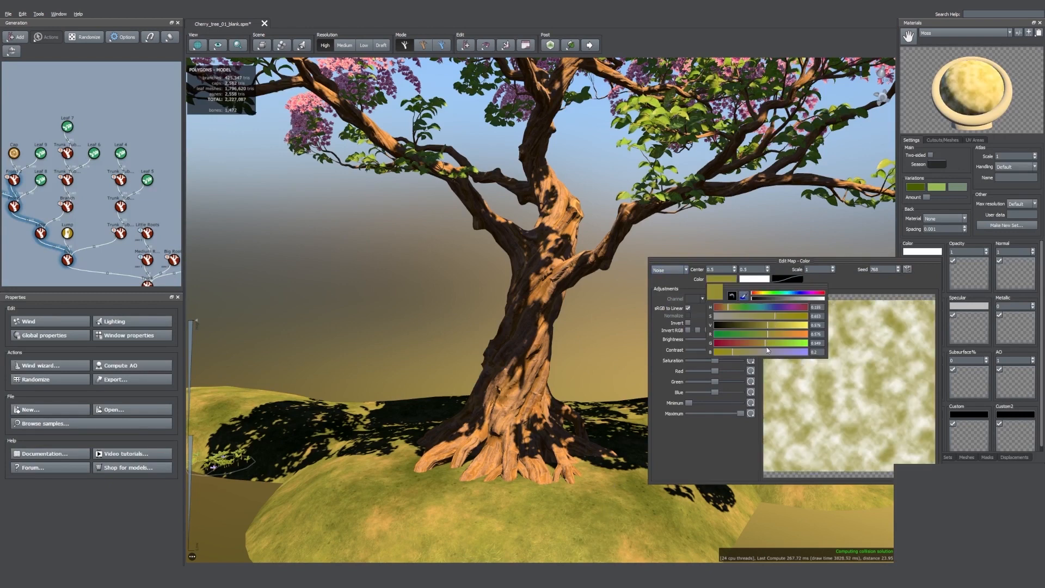
{"action": "left_click_drag", "start_coordinate": [769, 342], "coordinate": [772, 345]}
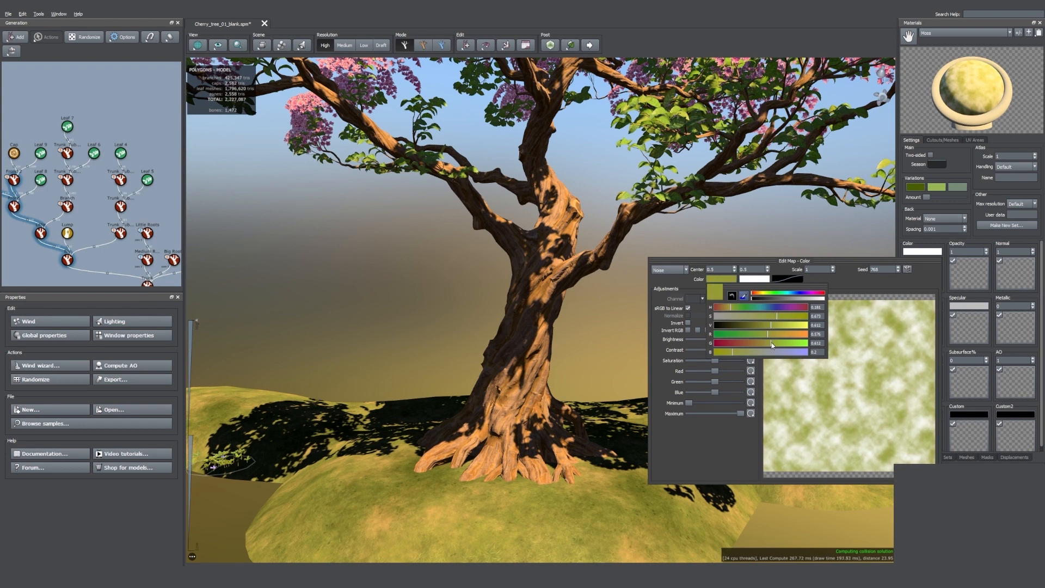
{"action": "left_click", "coordinate": [767, 316]}
{"action": "left_click", "coordinate": [764, 326]}
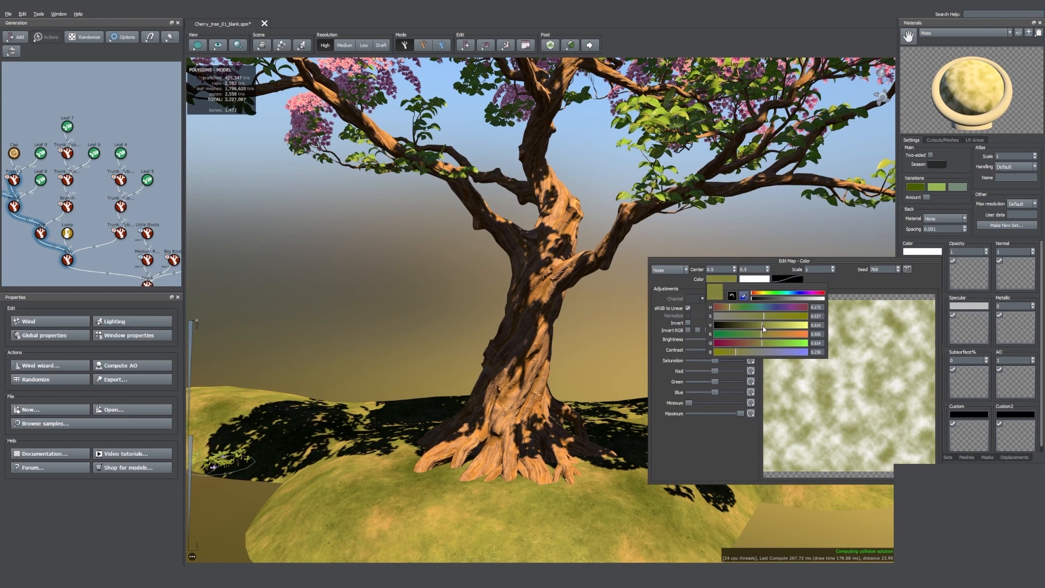
{"action": "left_click", "coordinate": [766, 343]}
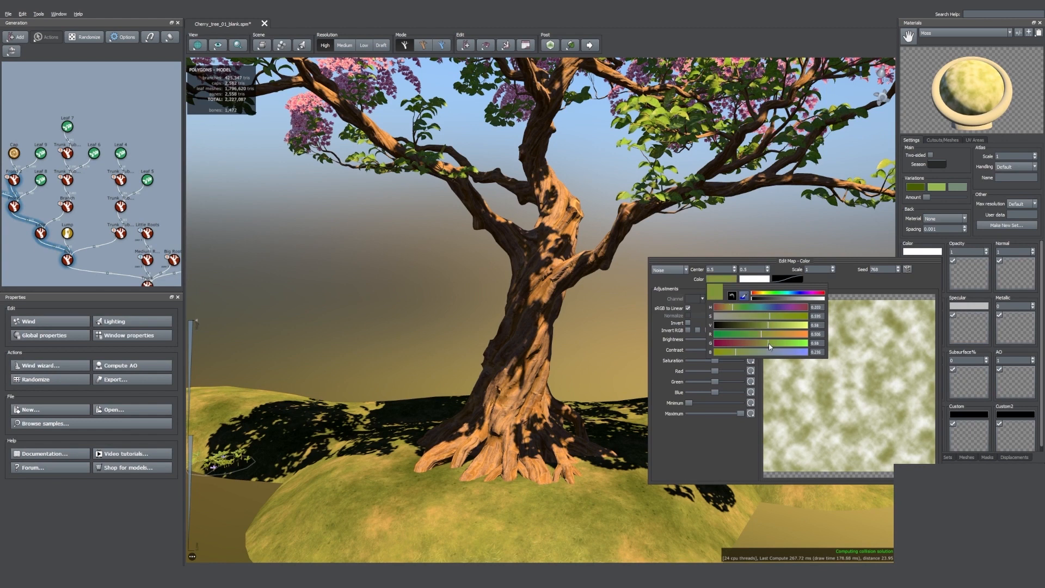
Step: Set the noise's second color to a slightly darker olive green based on the first one, and close the color map editor
{"action": "left_click", "coordinate": [756, 282]}
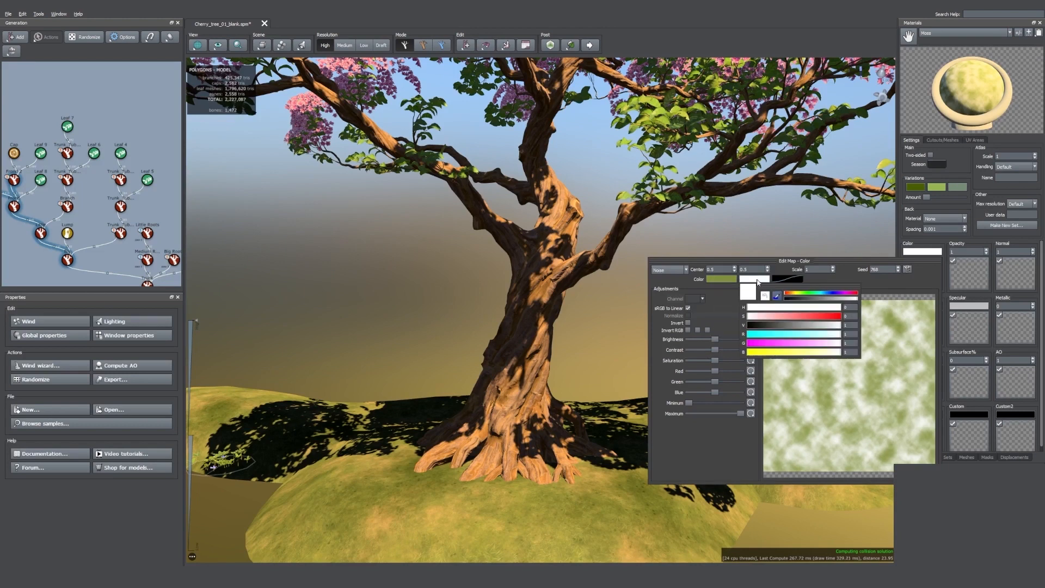
{"action": "left_click", "coordinate": [729, 280]}
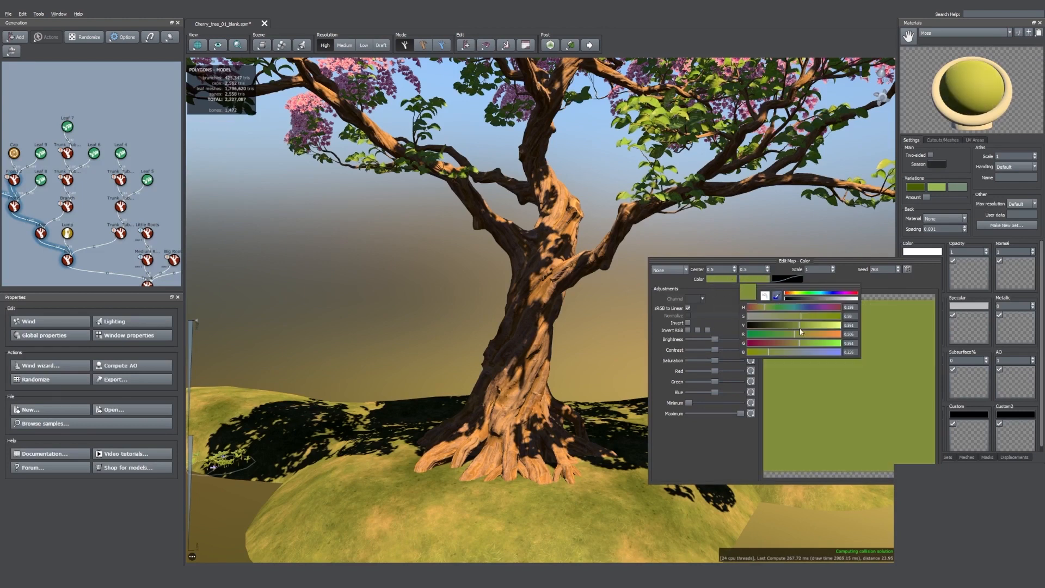
{"action": "left_click_drag", "start_coordinate": [798, 324], "coordinate": [794, 324]}
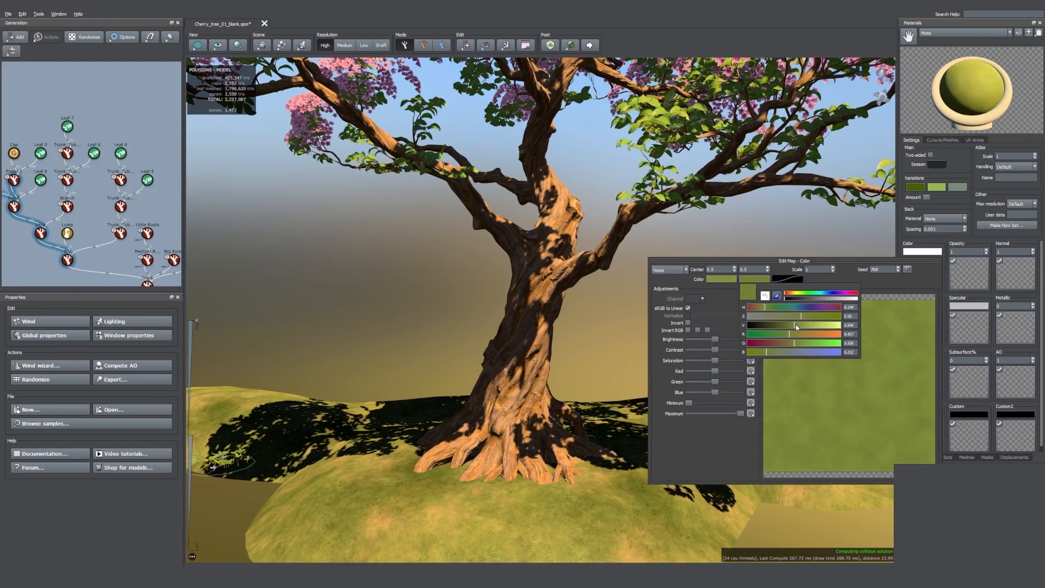
{"action": "left_click", "coordinate": [831, 240]}
{"action": "left_click", "coordinate": [831, 239]}
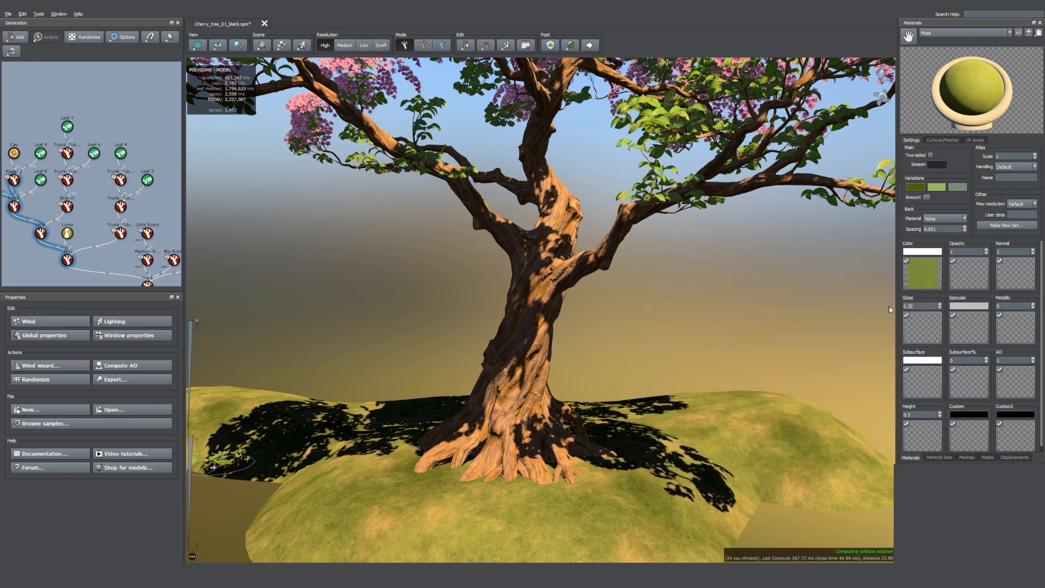
Step: Make the Moss opacity map a procedural Radial gradient and raise its contrast for a tighter circular edge
{"action": "left_click", "coordinate": [968, 273]}
{"action": "key", "text": "Escape"}
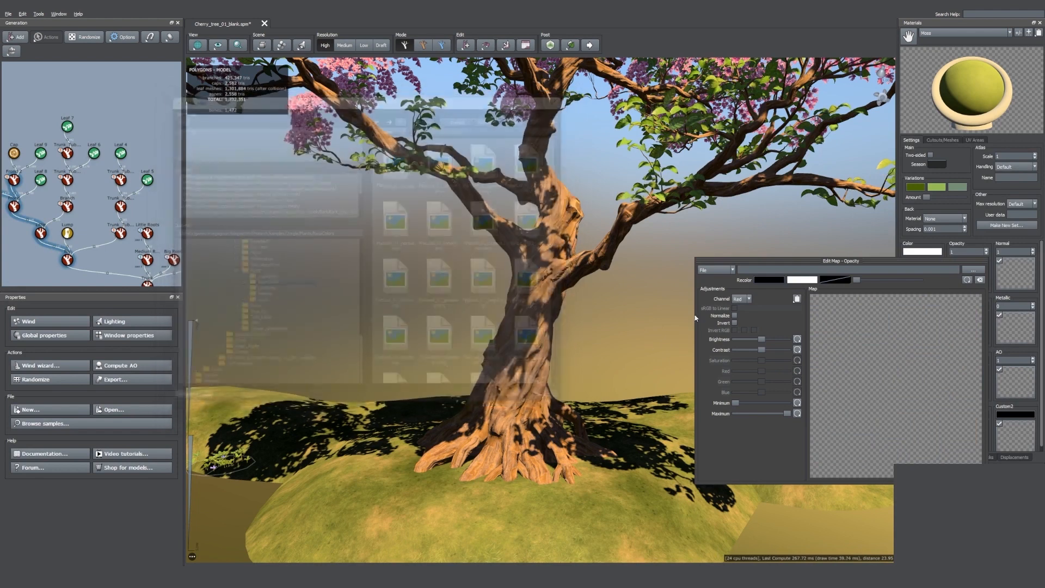
{"action": "left_click", "coordinate": [716, 269]}
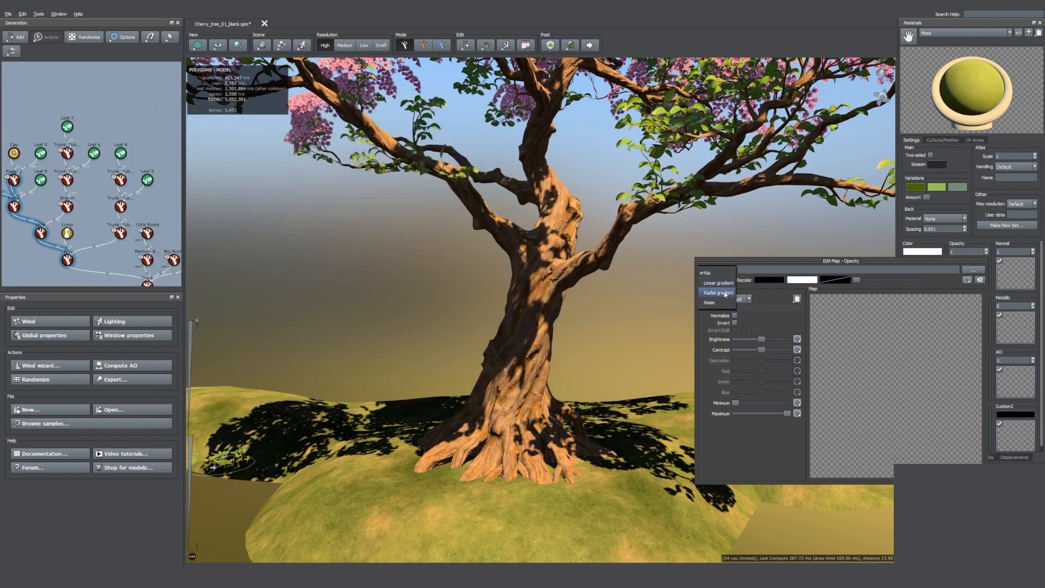
{"action": "left_click", "coordinate": [726, 294]}
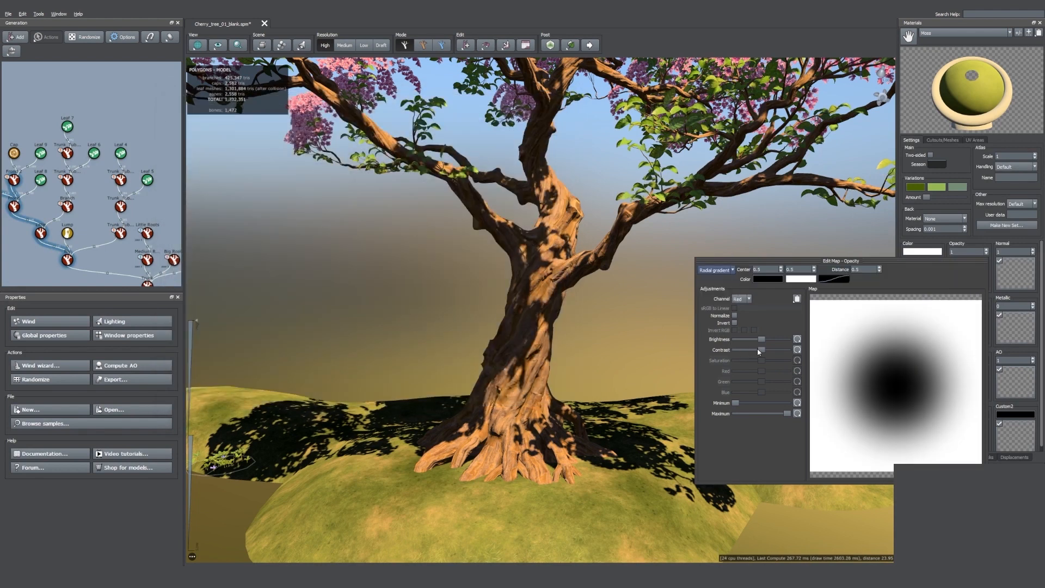
{"action": "left_click_drag", "start_coordinate": [759, 351], "coordinate": [782, 353]}
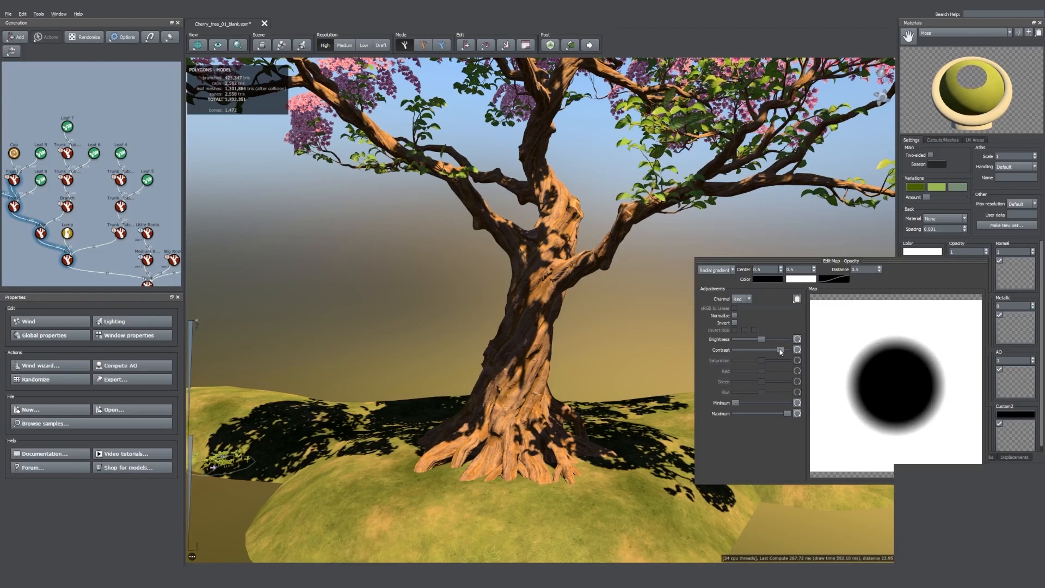
Step: Make the Moss normal map a procedural Noise with reduced contrast, and set the normal strength to 0.2
{"action": "left_click", "coordinate": [1014, 276]}
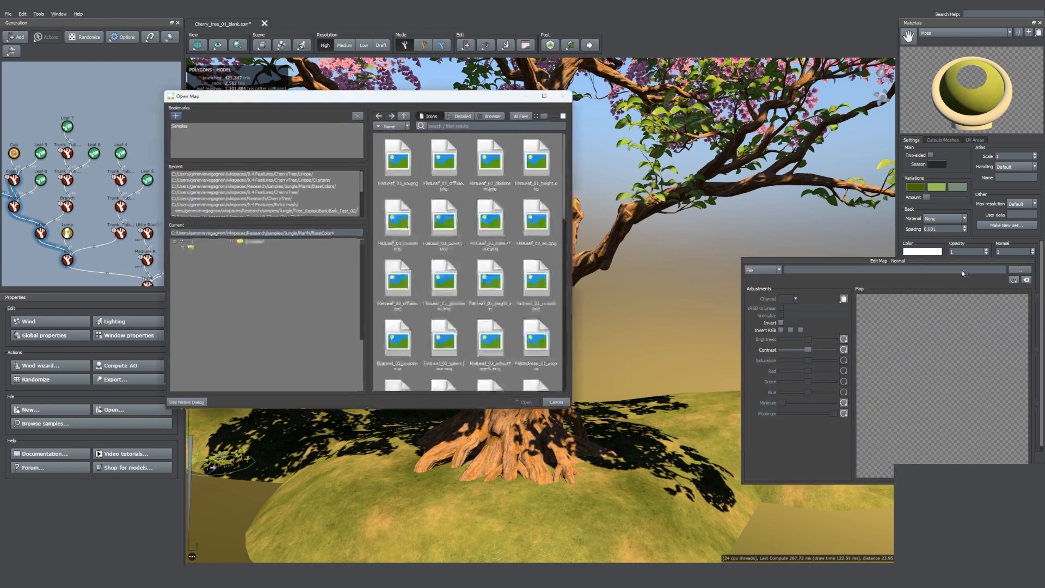
{"action": "left_click", "coordinate": [556, 401]}
{"action": "left_click", "coordinate": [761, 270]}
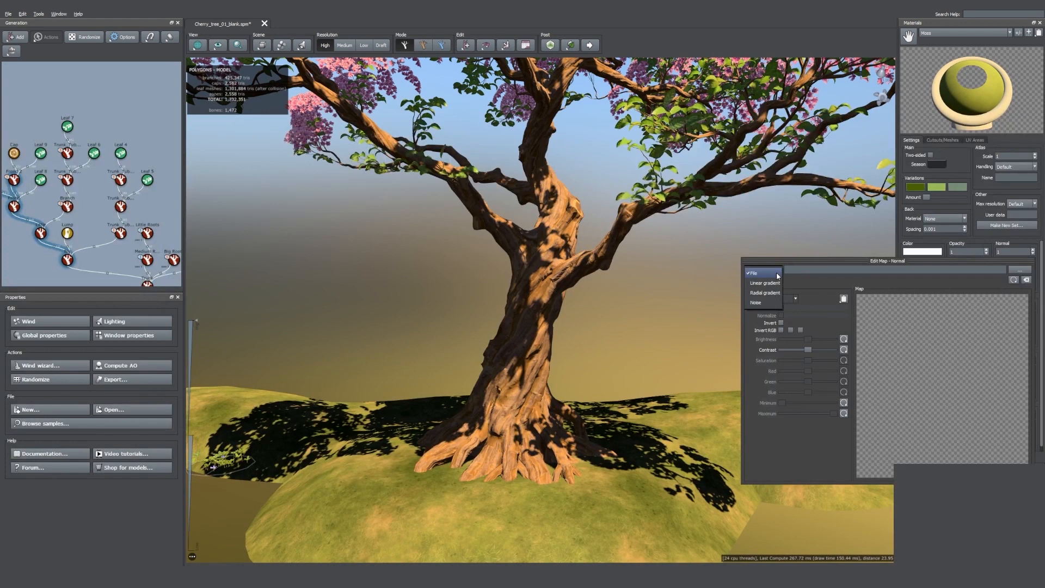
{"action": "left_click", "coordinate": [765, 303]}
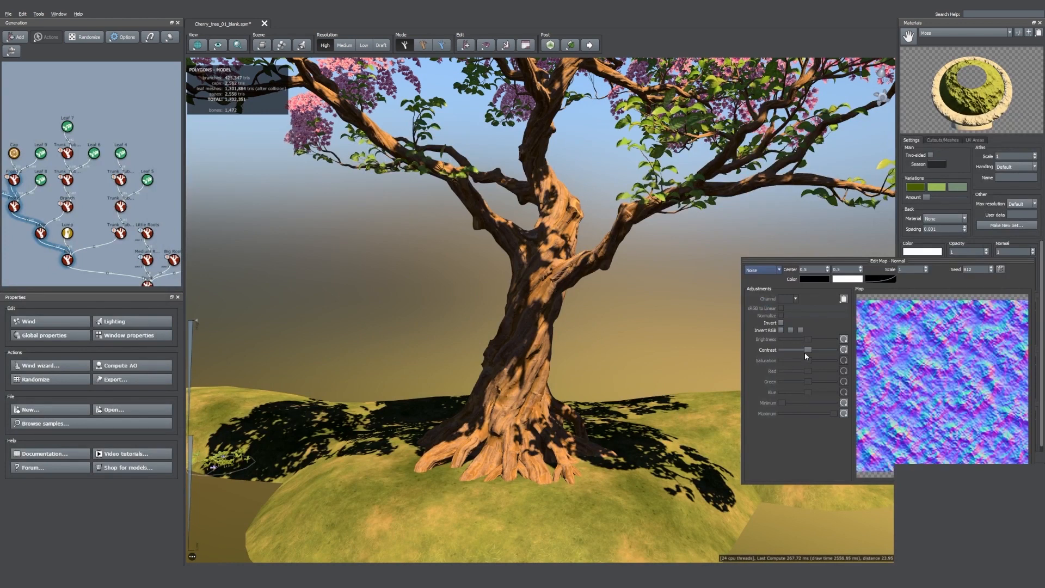
{"action": "left_click_drag", "start_coordinate": [806, 349], "coordinate": [787, 352]}
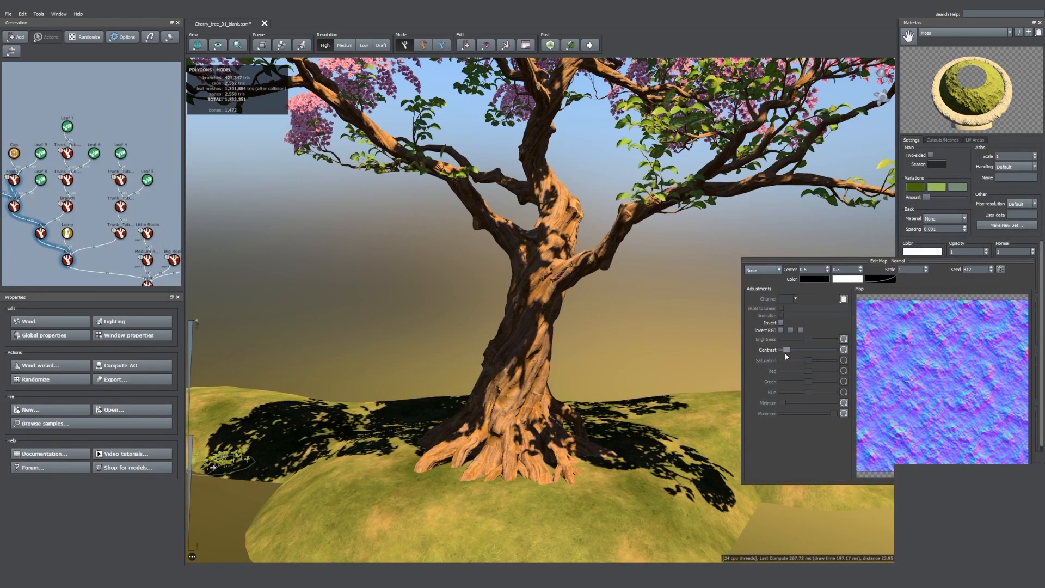
{"action": "left_click", "coordinate": [1017, 252]}
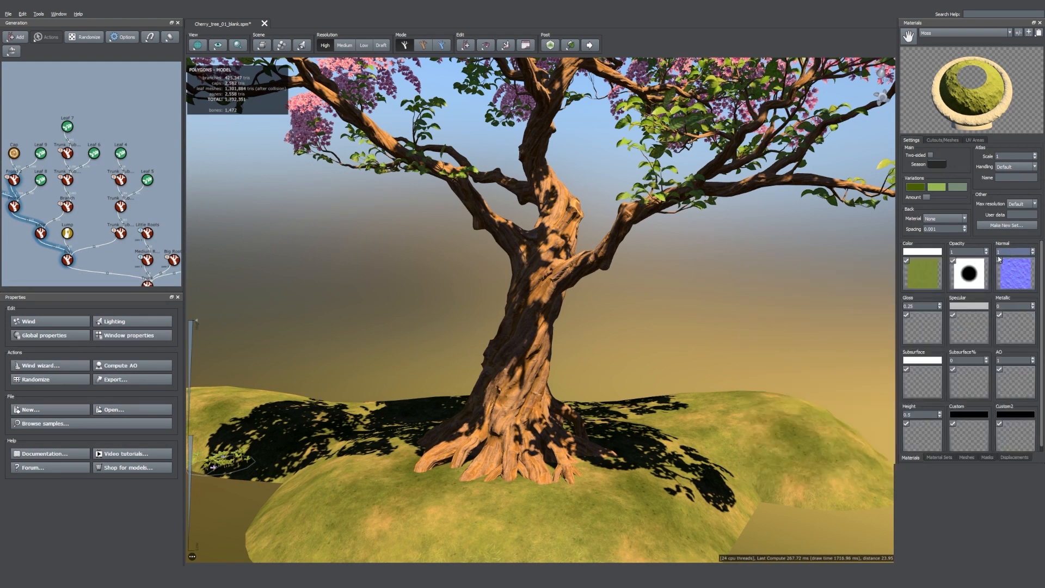
{"action": "left_click", "coordinate": [1034, 254]}
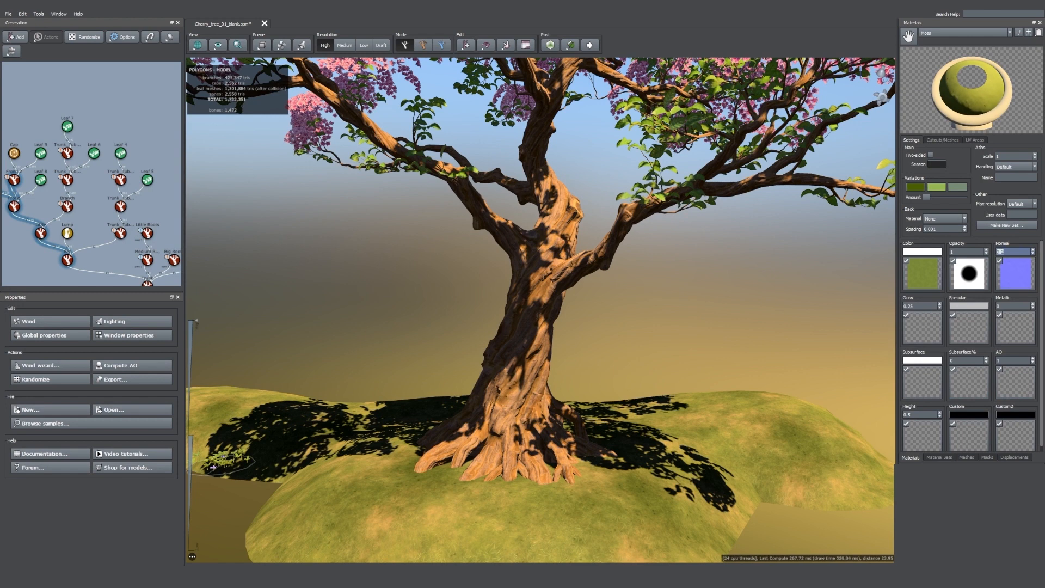
Step: Make the Moss gloss map a procedural Noise and lower its contrast to a soft grey pattern
{"action": "left_click", "coordinate": [920, 327]}
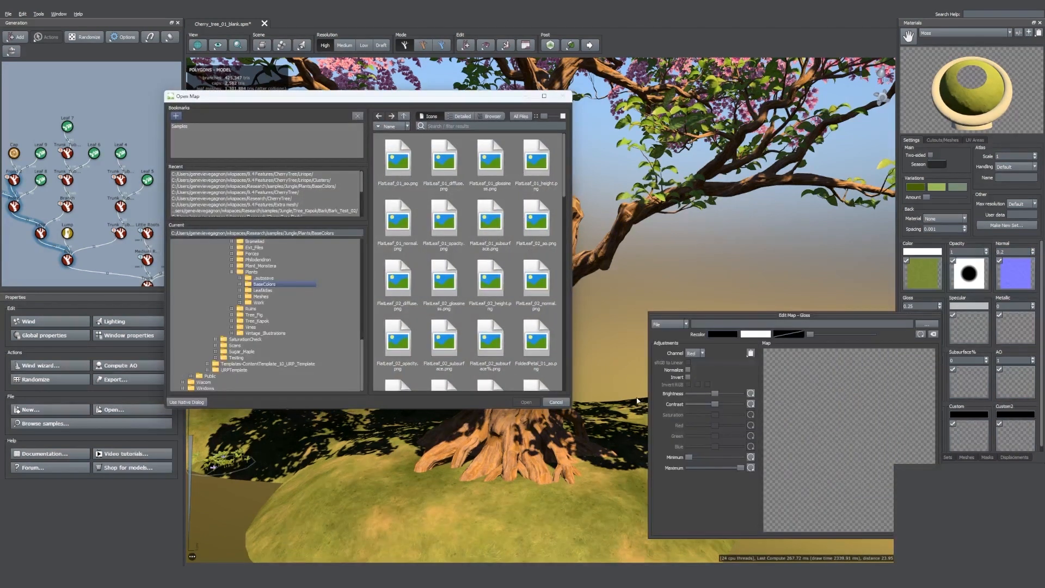
{"action": "left_click", "coordinate": [556, 402]}
{"action": "left_click", "coordinate": [669, 324]}
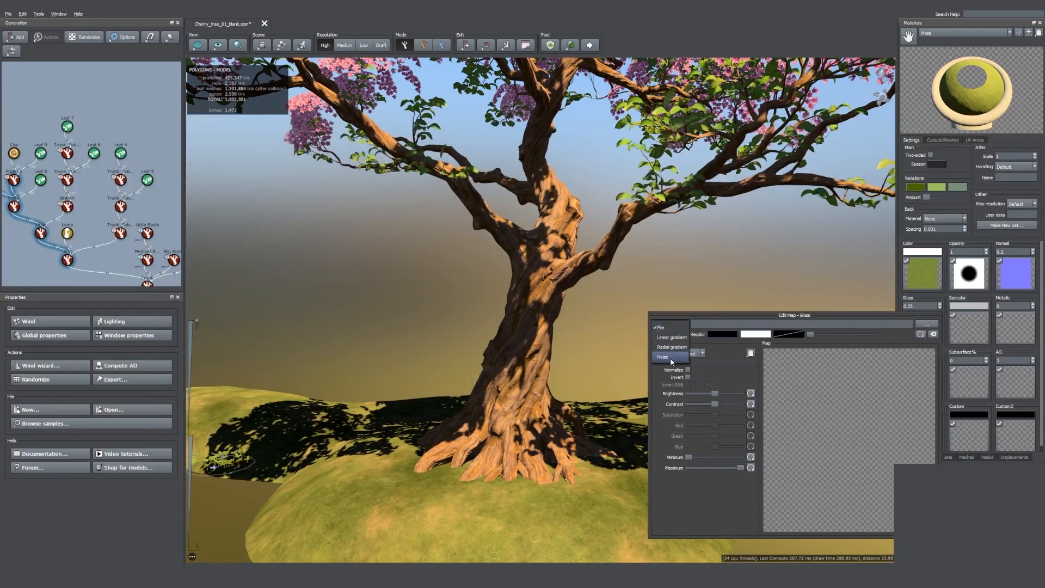
{"action": "left_click", "coordinate": [671, 357]}
{"action": "left_click", "coordinate": [696, 404]}
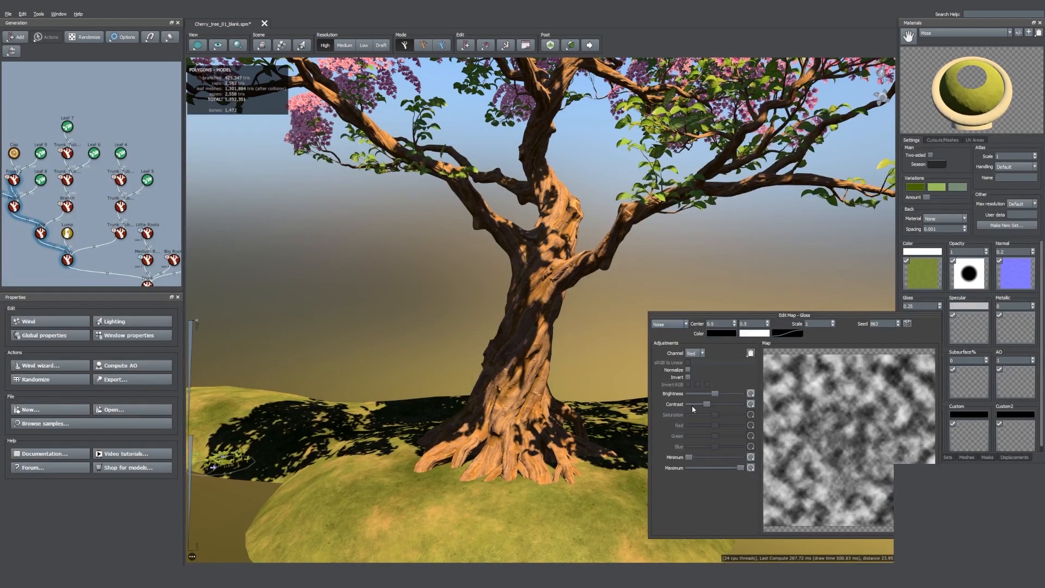
{"action": "left_click_drag", "start_coordinate": [706, 405], "coordinate": [694, 406]}
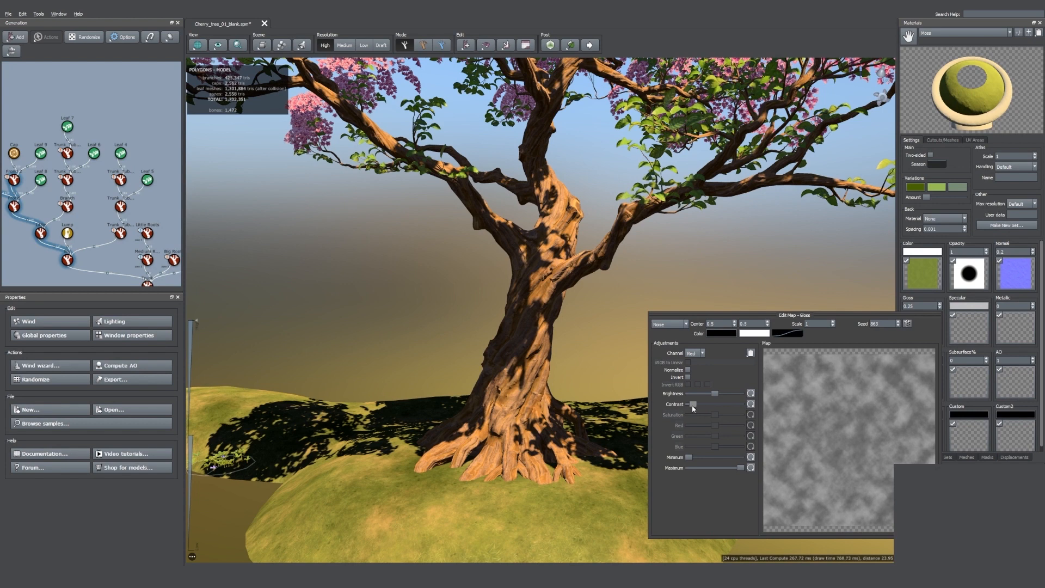
{"action": "left_click", "coordinate": [952, 245]}
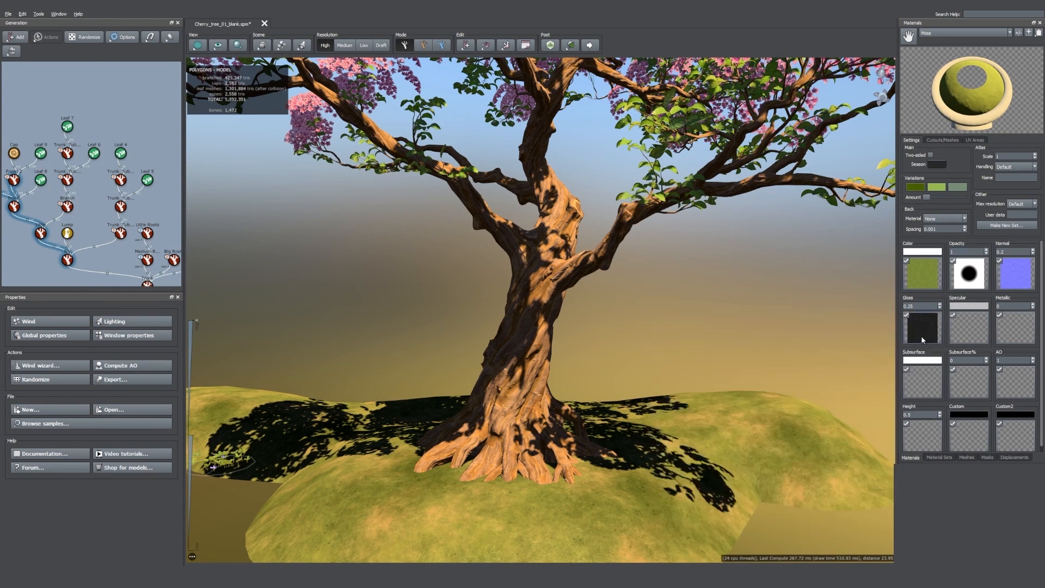
Step: Make the Moss height map a Radial gradient with slightly raised contrast, inverted so the center is white
{"action": "scroll", "coordinate": [976, 384], "scroll_direction": "down", "scroll_amount": 1}
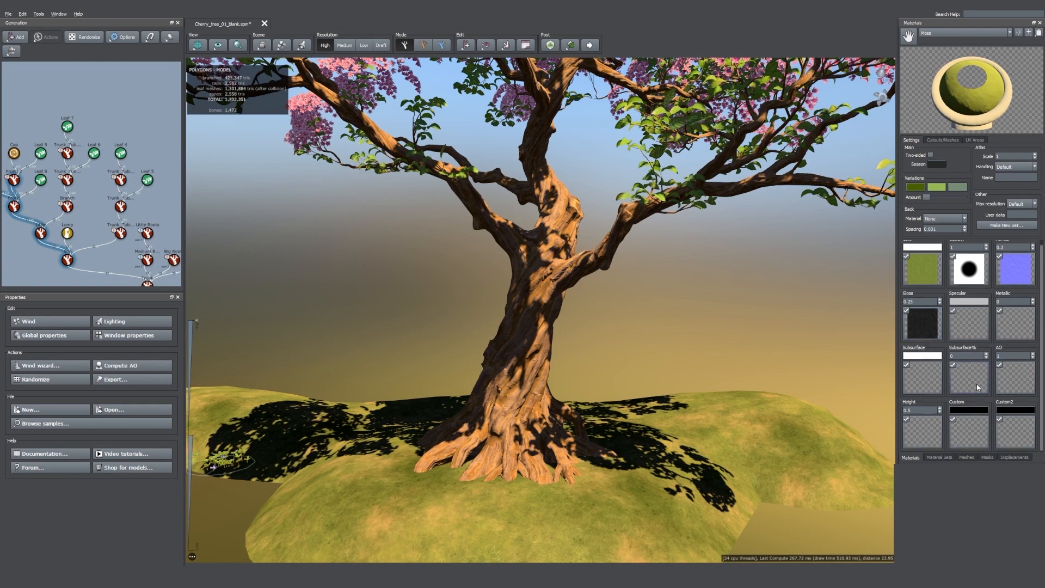
{"action": "left_click", "coordinate": [926, 440]}
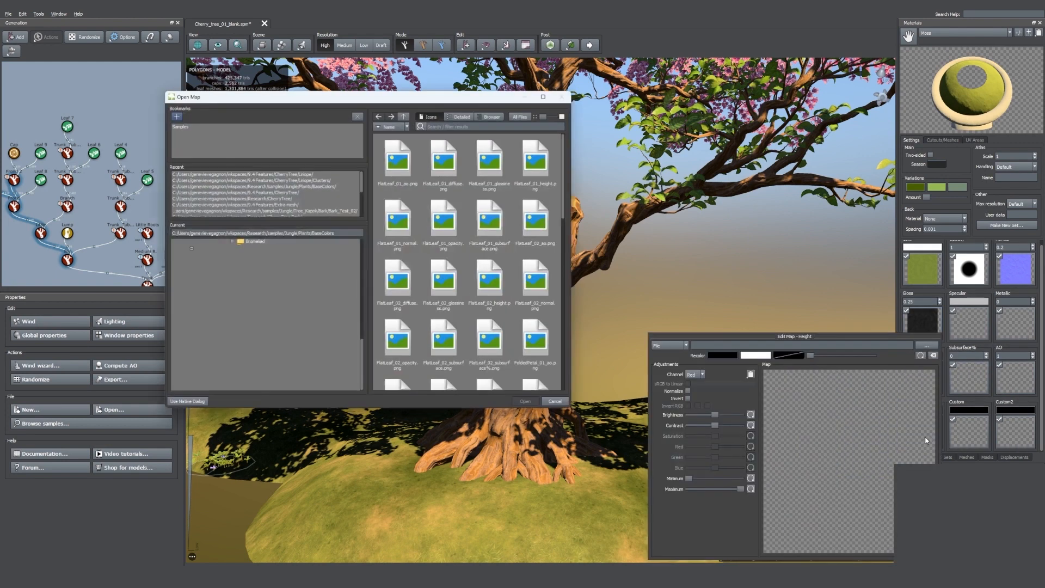
{"action": "left_click", "coordinate": [556, 406]}
{"action": "left_click", "coordinate": [659, 344]}
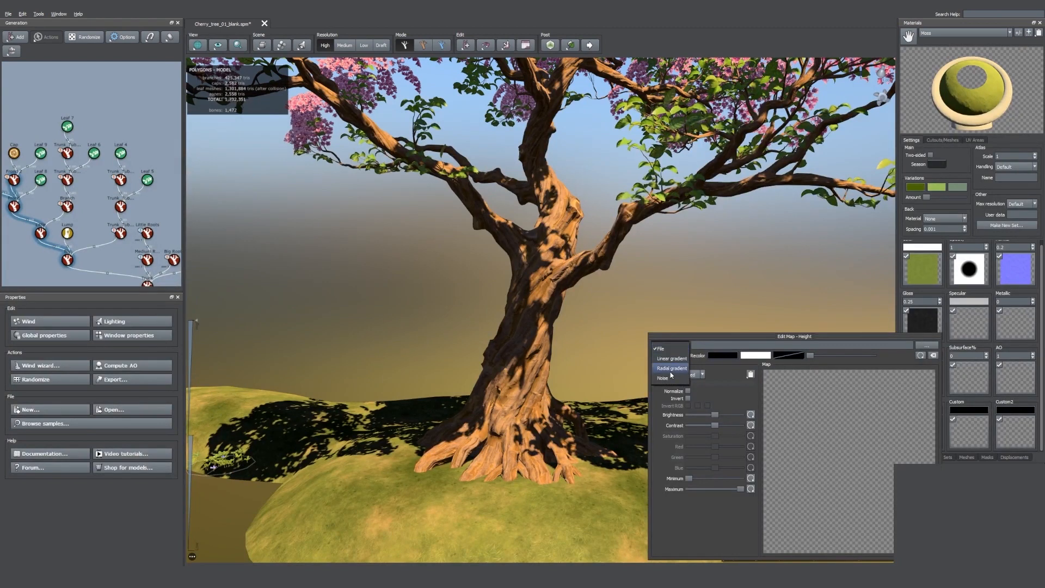
{"action": "left_click", "coordinate": [672, 369]}
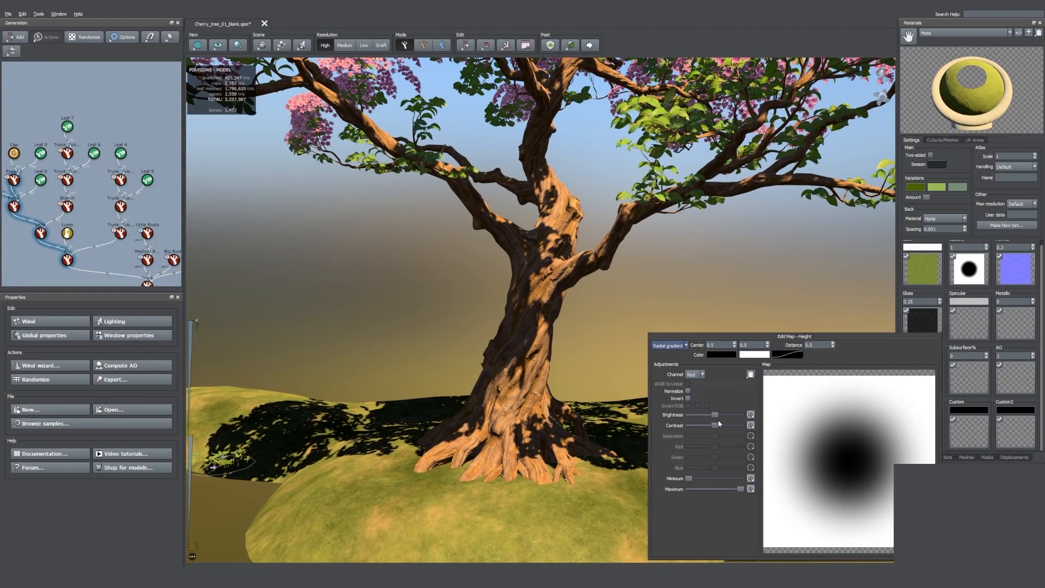
{"action": "mouse_move", "coordinate": [719, 423]}
{"action": "left_mouse_down"}
{"action": "mouse_move", "coordinate": [737, 429]}
{"action": "mouse_move", "coordinate": [725, 432]}
{"action": "left_mouse_up"}
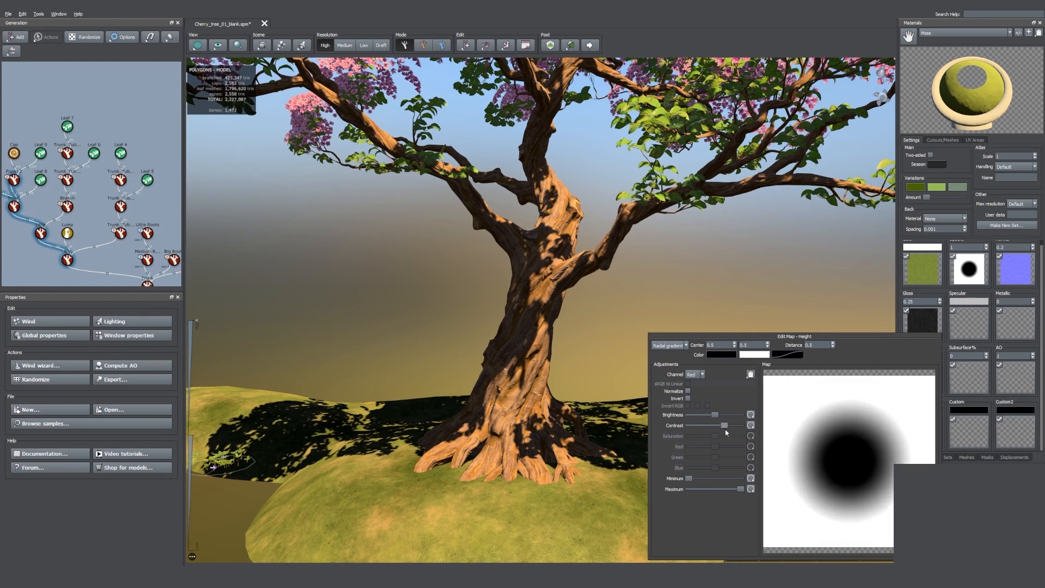
{"action": "left_click_drag", "start_coordinate": [723, 430], "coordinate": [722, 431]}
{"action": "left_click", "coordinate": [689, 399]}
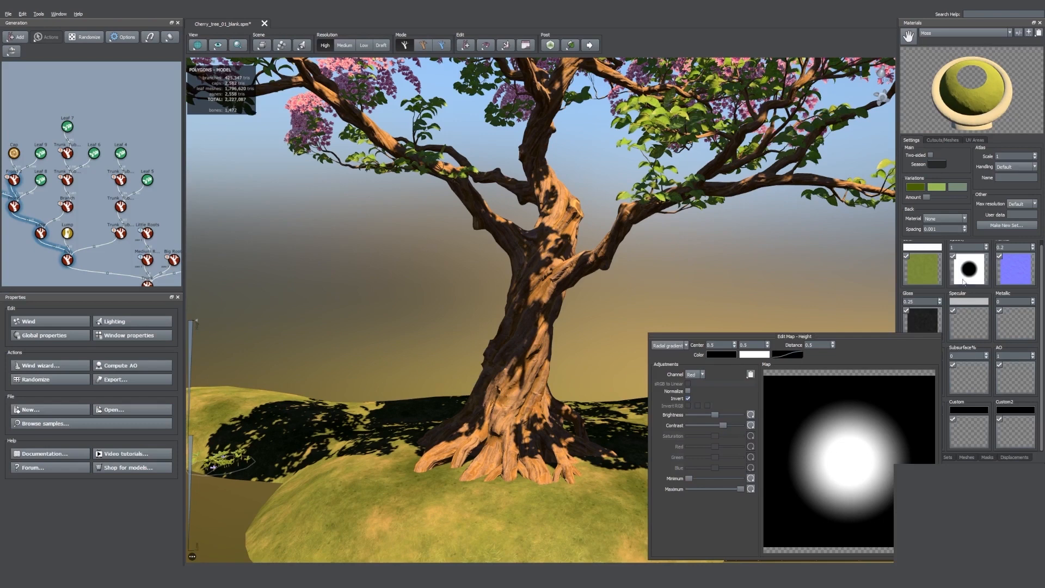
Step: Invert the Moss opacity map's radial gradient so the center is opaque, and close its editor
{"action": "left_click", "coordinate": [982, 267]}
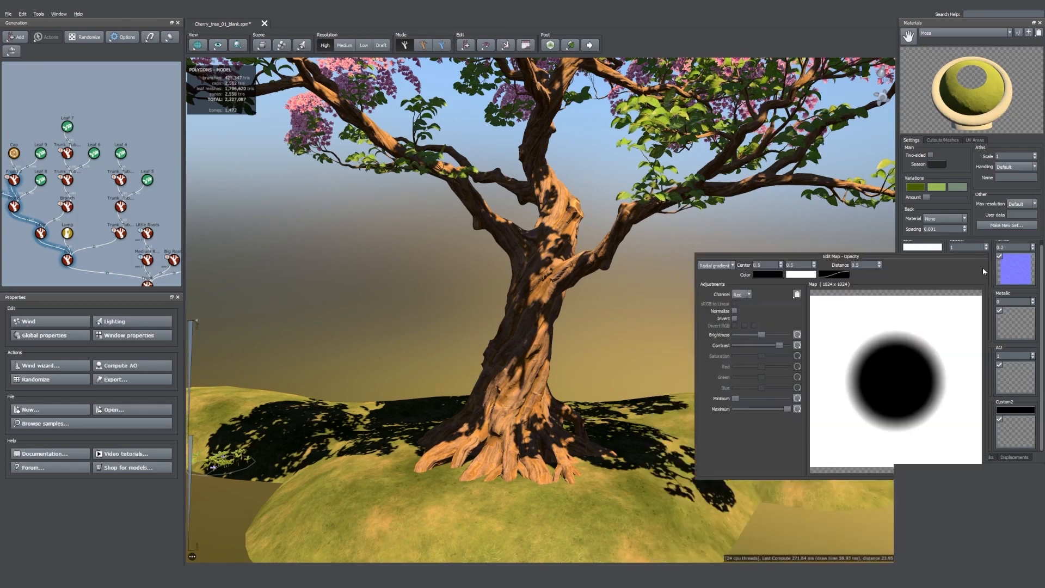
{"action": "left_click", "coordinate": [734, 319]}
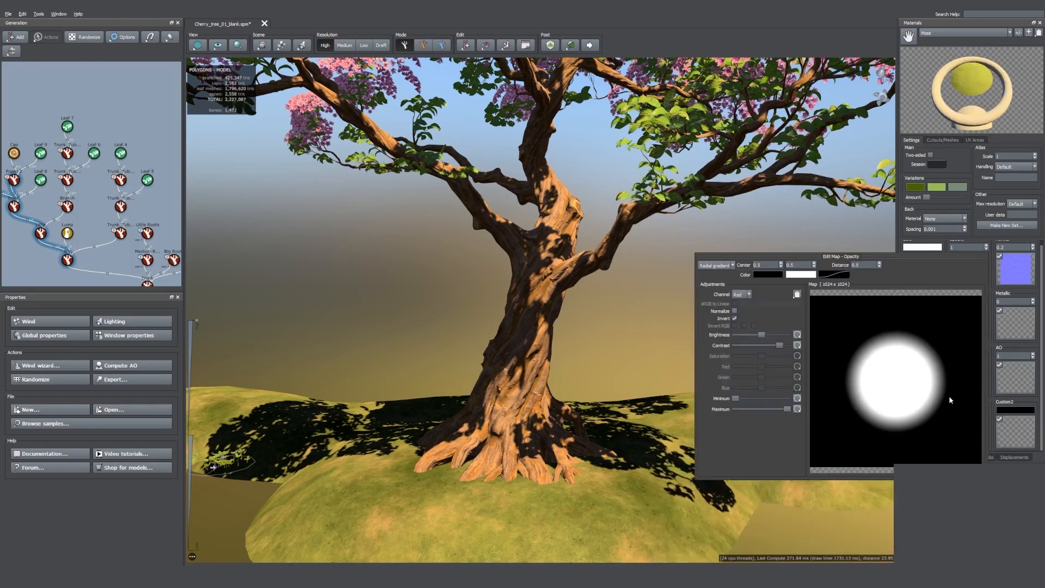
{"action": "left_click", "coordinate": [986, 241]}
{"action": "left_click", "coordinate": [999, 247]}
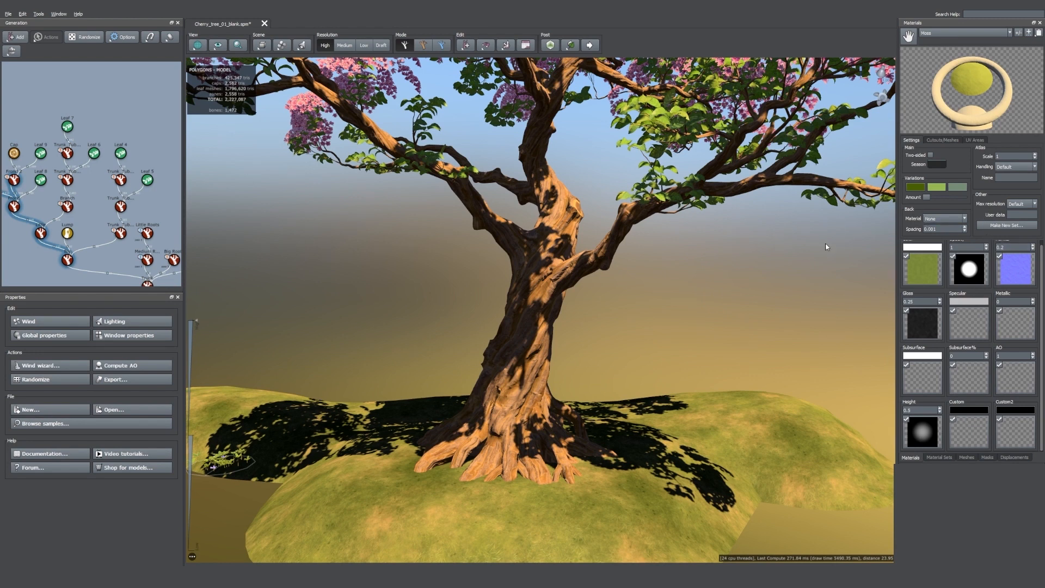
Step: Create a mesh cutout for the Moss material with a denser tessellation, a centered anchor and the result stored as the high-resolution mesh
{"action": "left_click", "coordinate": [952, 140]}
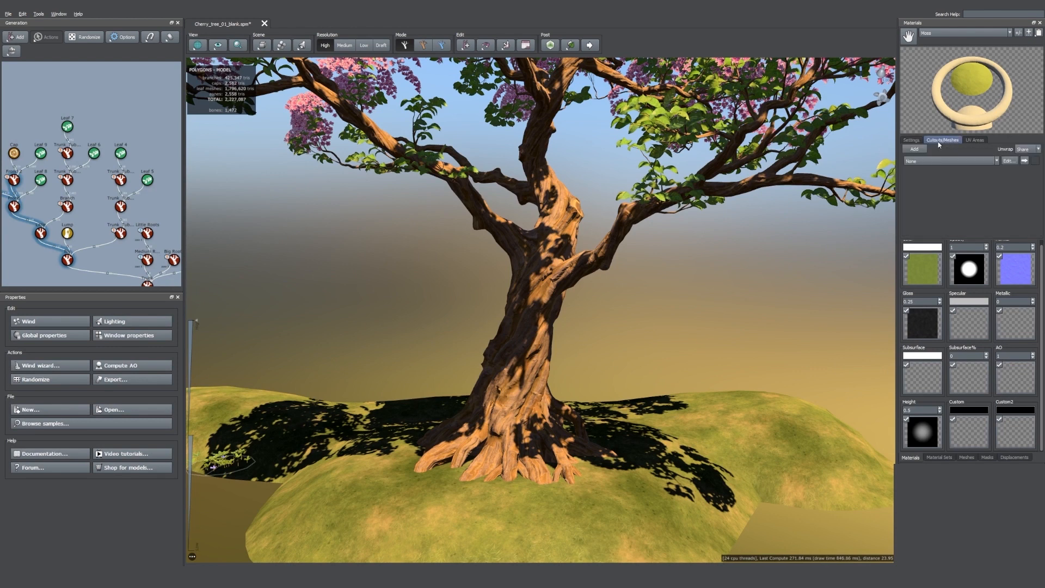
{"action": "left_click", "coordinate": [1010, 161]}
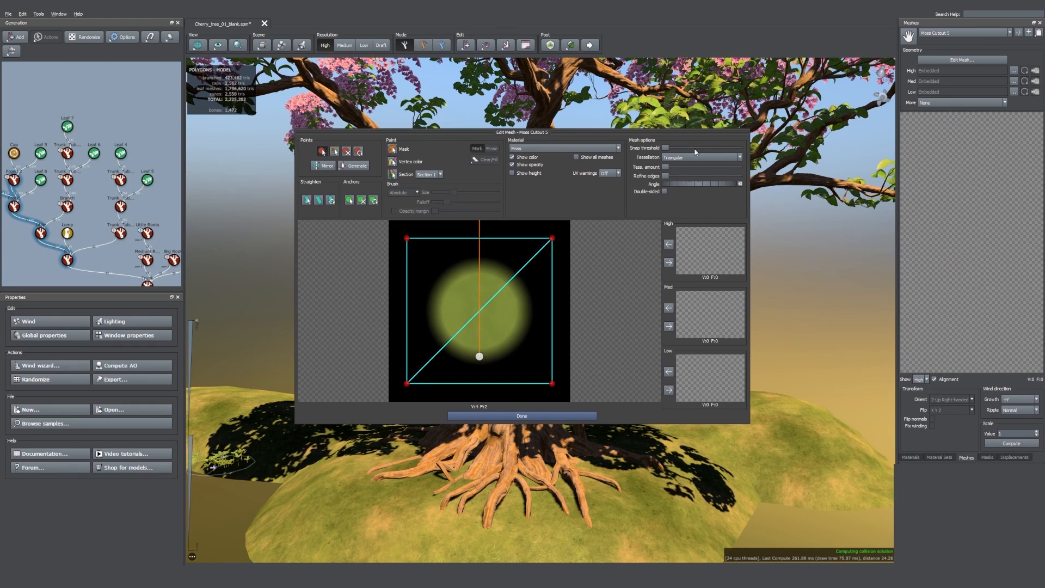
{"action": "left_click_drag", "start_coordinate": [666, 170], "coordinate": [675, 167]}
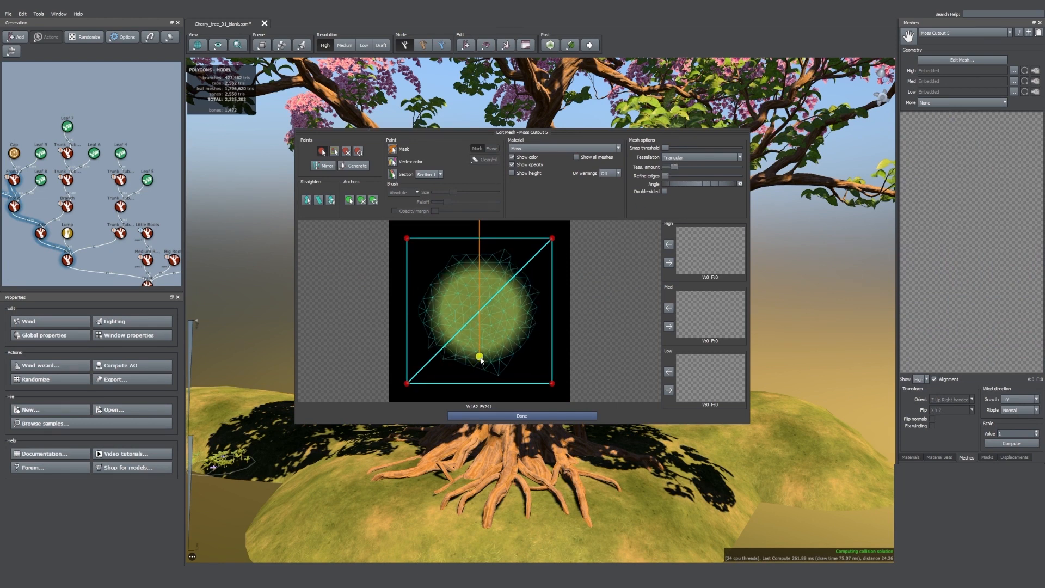
{"action": "left_click_drag", "start_coordinate": [480, 357], "coordinate": [481, 312]}
{"action": "left_click", "coordinate": [673, 265]}
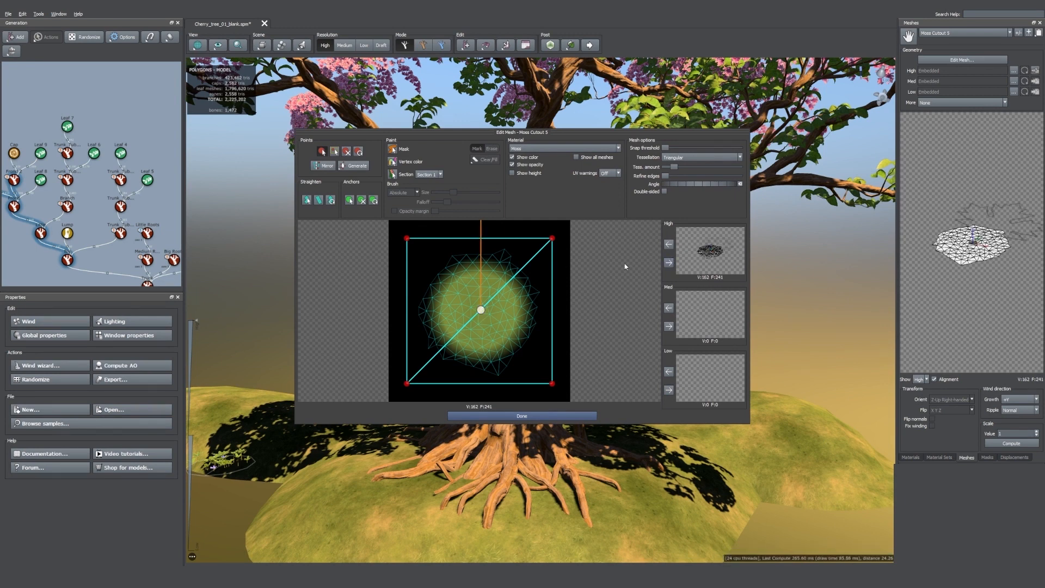
{"action": "left_click", "coordinate": [532, 418]}
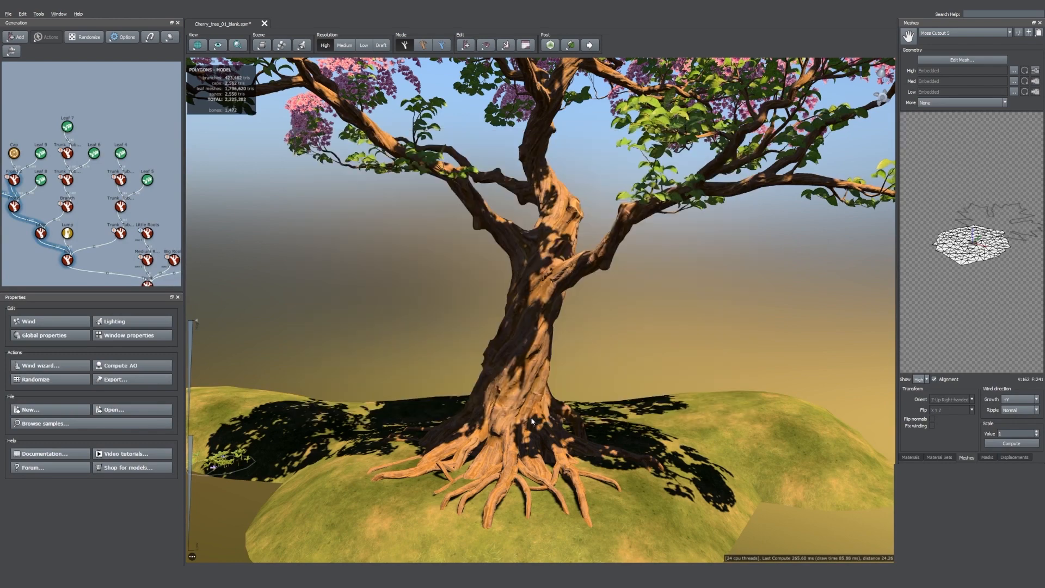
Step: Add a Decal generator from the decorations to the Trunk
{"action": "scroll", "coordinate": [596, 390], "scroll_direction": "up", "scroll_amount": 3}
{"action": "left_click_drag", "start_coordinate": [597, 390], "coordinate": [567, 374]}
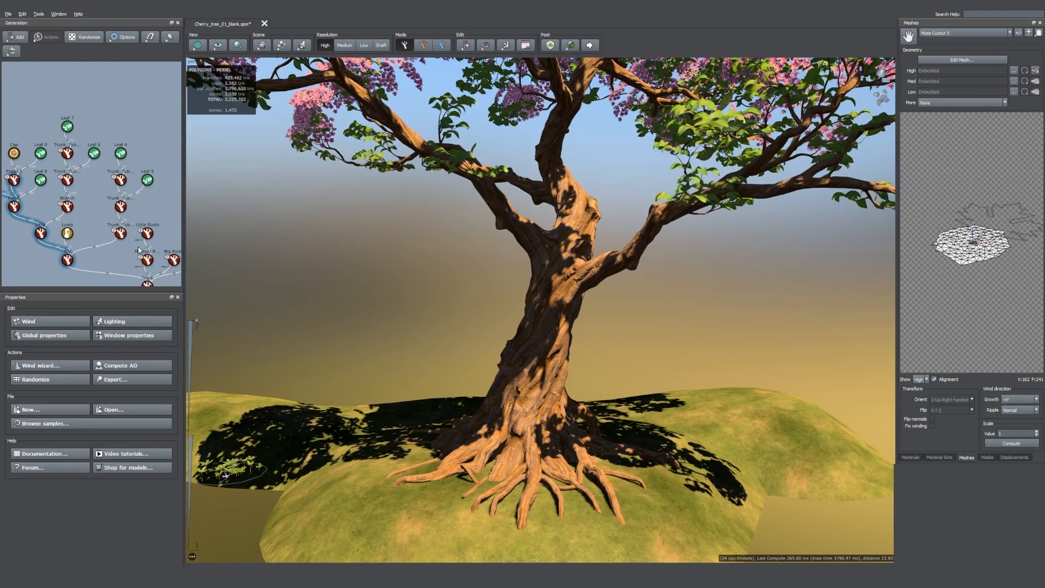
{"action": "middle_click_drag", "start_coordinate": [134, 213], "coordinate": [86, 165]}
{"action": "left_click", "coordinate": [92, 245]}
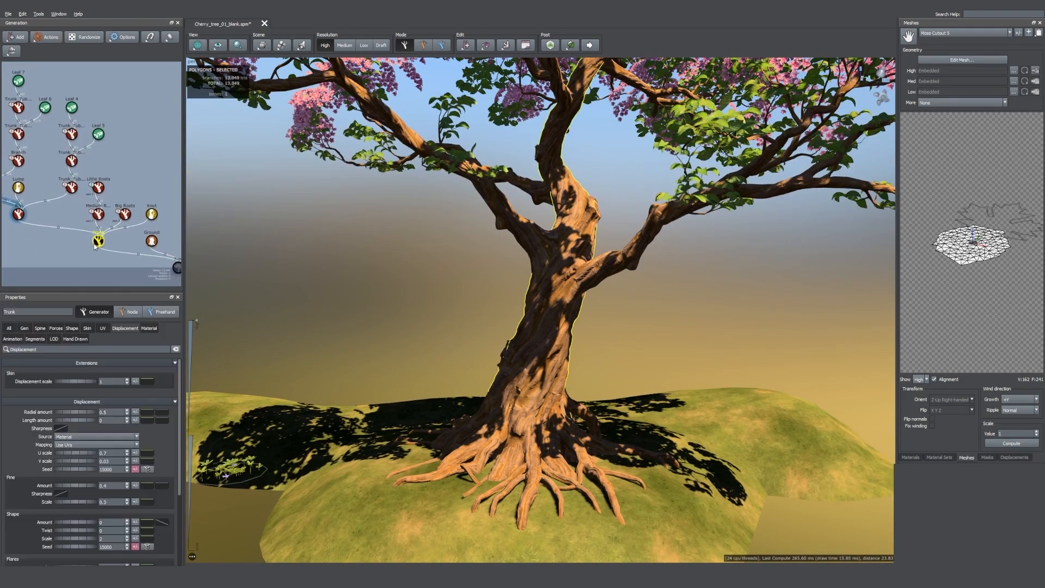
{"action": "right_click", "coordinate": [93, 243]}
{"action": "mouse_move", "coordinate": [180, 251]}
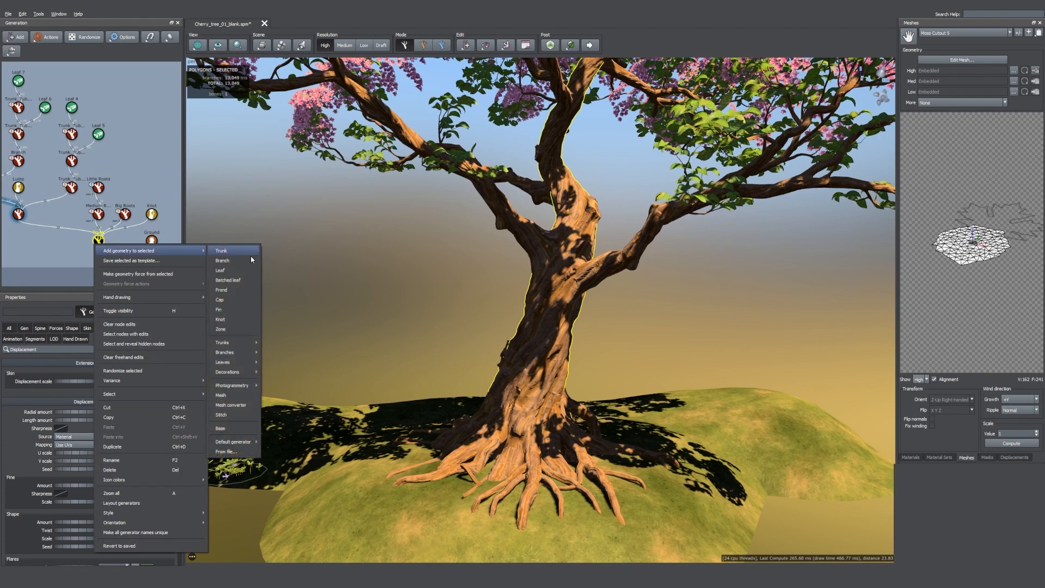
{"action": "mouse_move", "coordinate": [236, 374]}
{"action": "left_click", "coordinate": [273, 381]}
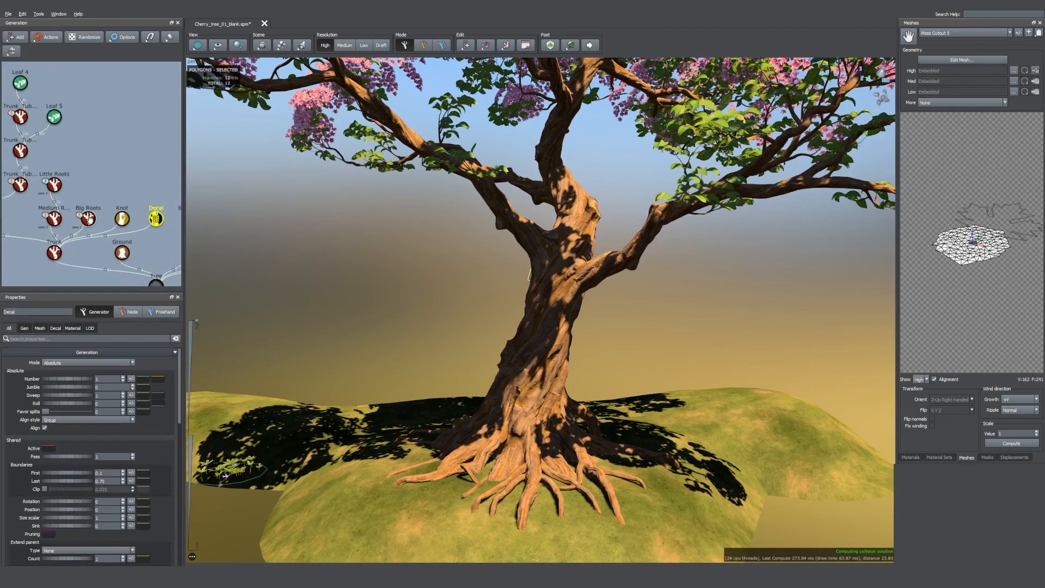
Step: Assign the Moss material and the Moss Cutout 5 mesh to the decal
{"action": "left_click", "coordinate": [73, 328]}
{"action": "left_click", "coordinate": [63, 381]}
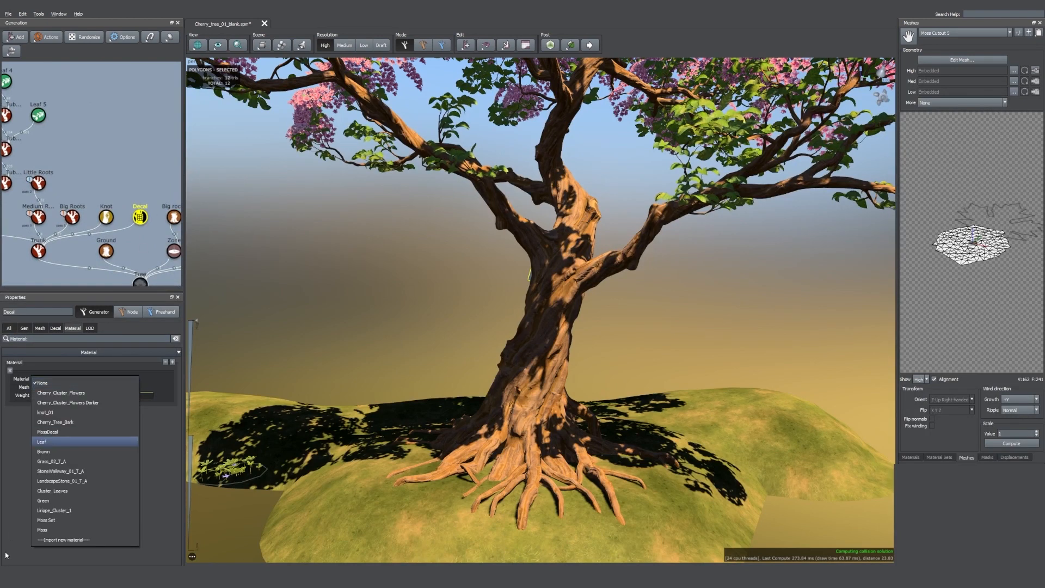
{"action": "left_click", "coordinate": [49, 533]}
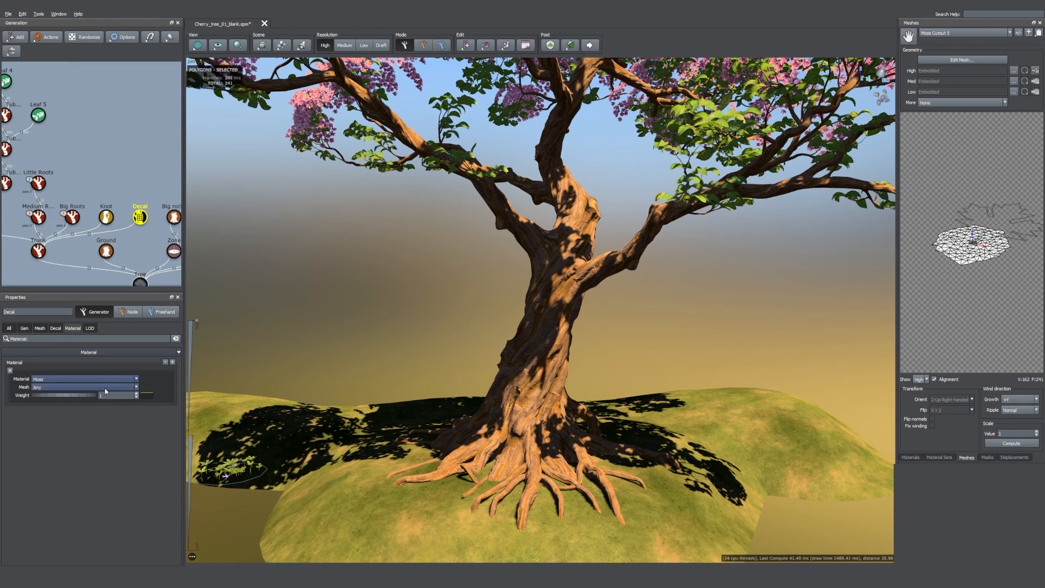
{"action": "left_click", "coordinate": [84, 388]}
{"action": "left_click", "coordinate": [79, 420]}
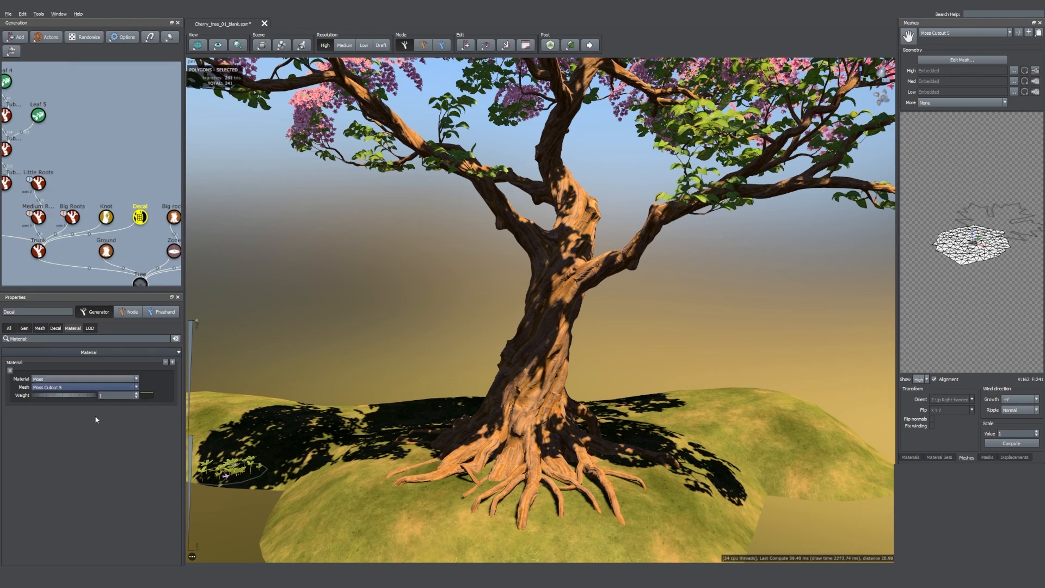
Step: Switch the decal's generation mode to Interval and reduce its sweep to about 0.83
{"action": "scroll", "coordinate": [544, 374], "scroll_direction": "up", "scroll_amount": 5}
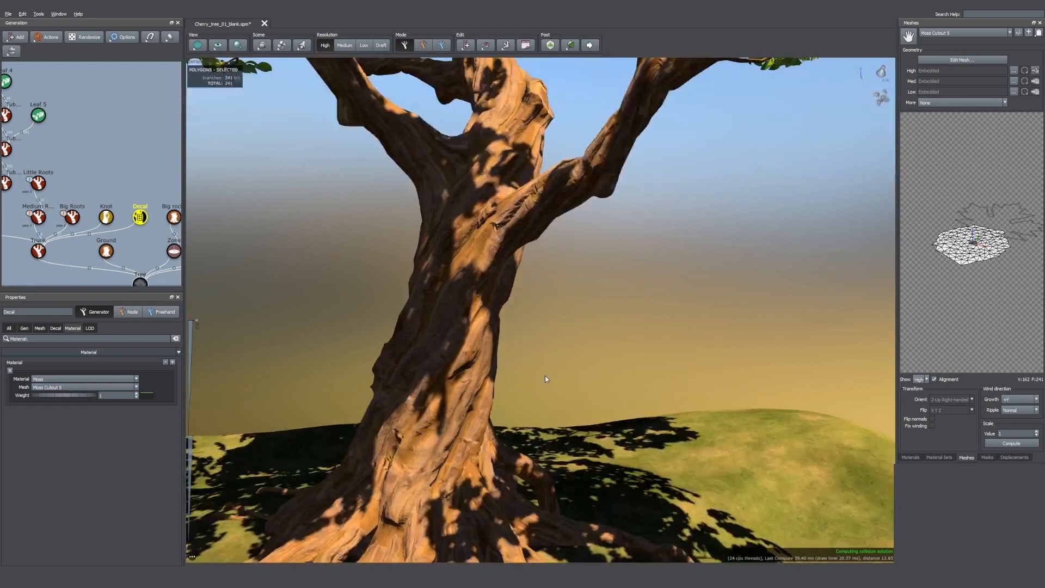
{"action": "middle_click_drag", "start_coordinate": [546, 377], "coordinate": [561, 380]}
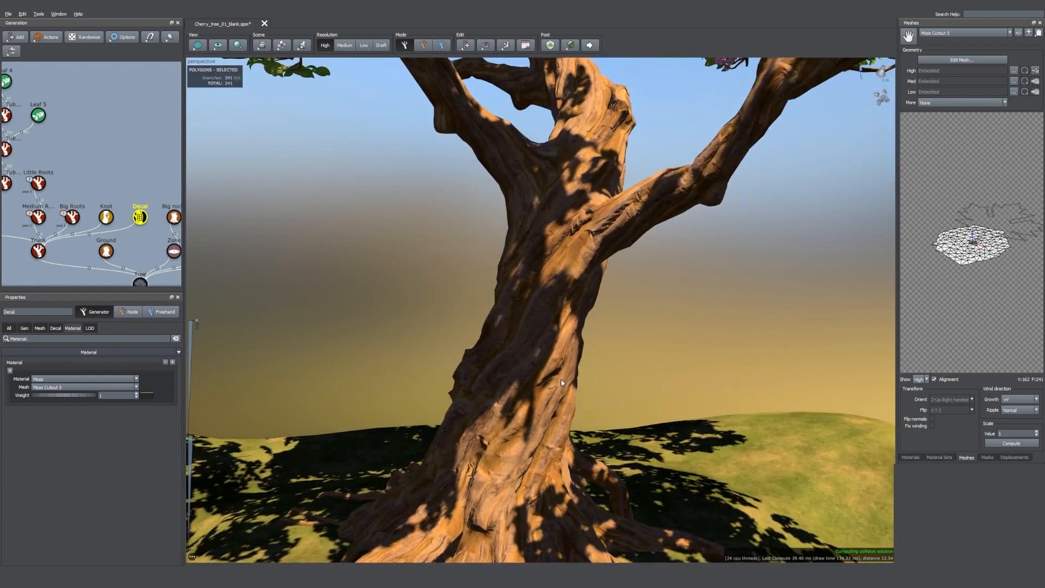
{"action": "left_click", "coordinate": [9, 328]}
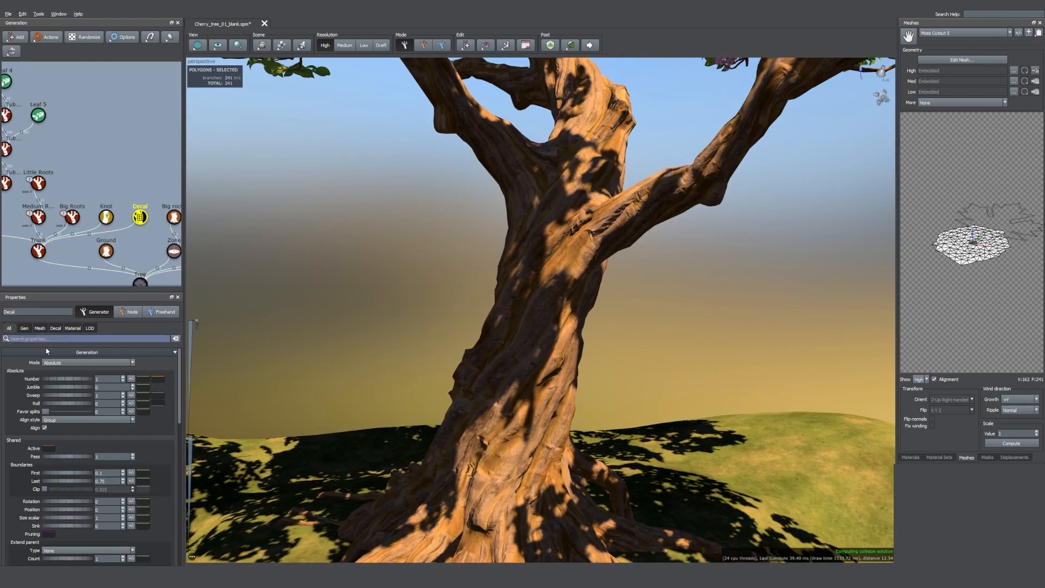
{"action": "left_click", "coordinate": [55, 363]}
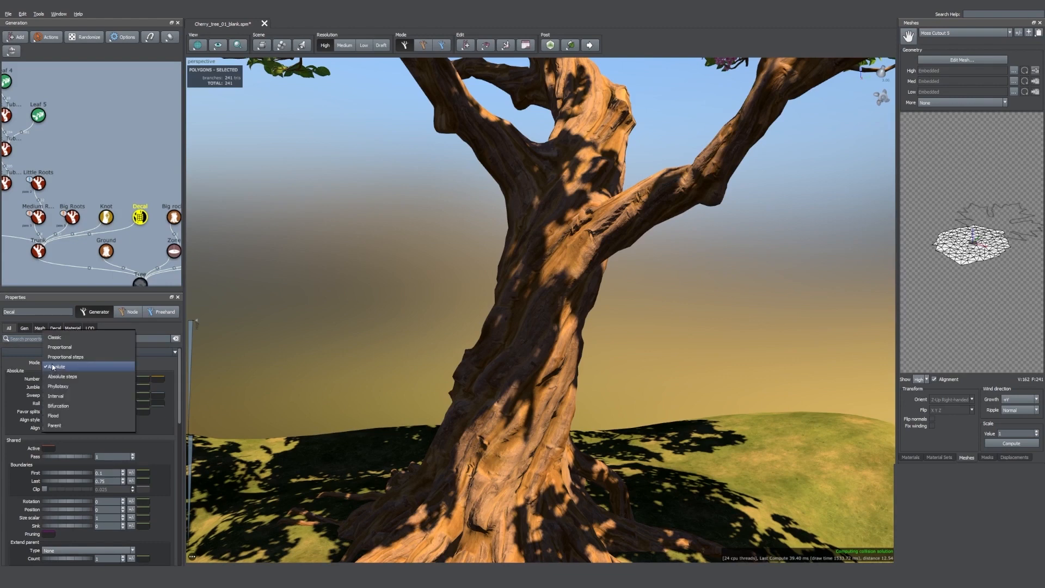
{"action": "left_click", "coordinate": [56, 395]}
{"action": "scroll", "coordinate": [575, 320], "scroll_direction": "down", "scroll_amount": 3}
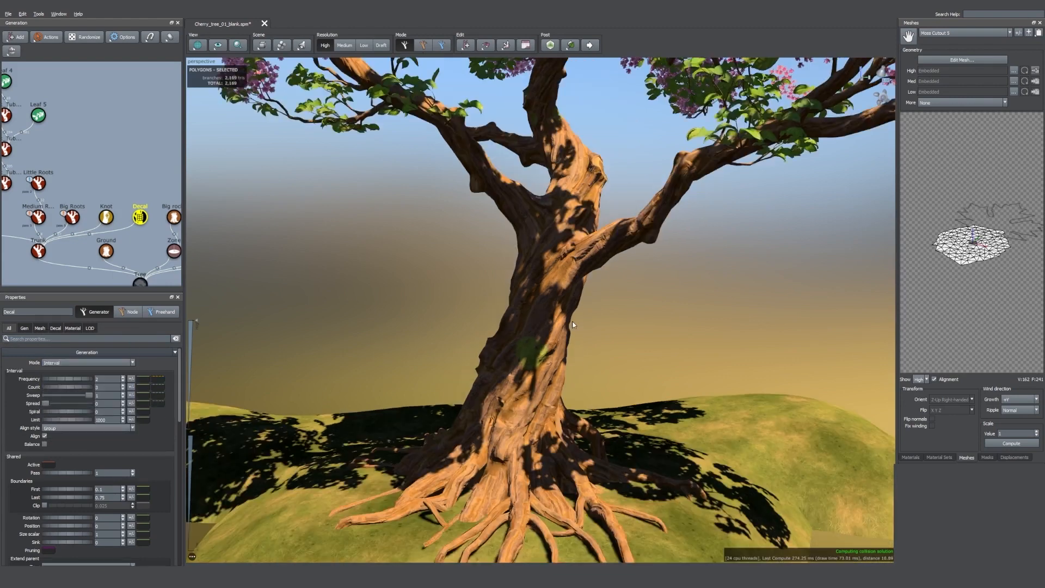
{"action": "left_click_drag", "start_coordinate": [581, 394], "coordinate": [532, 387]}
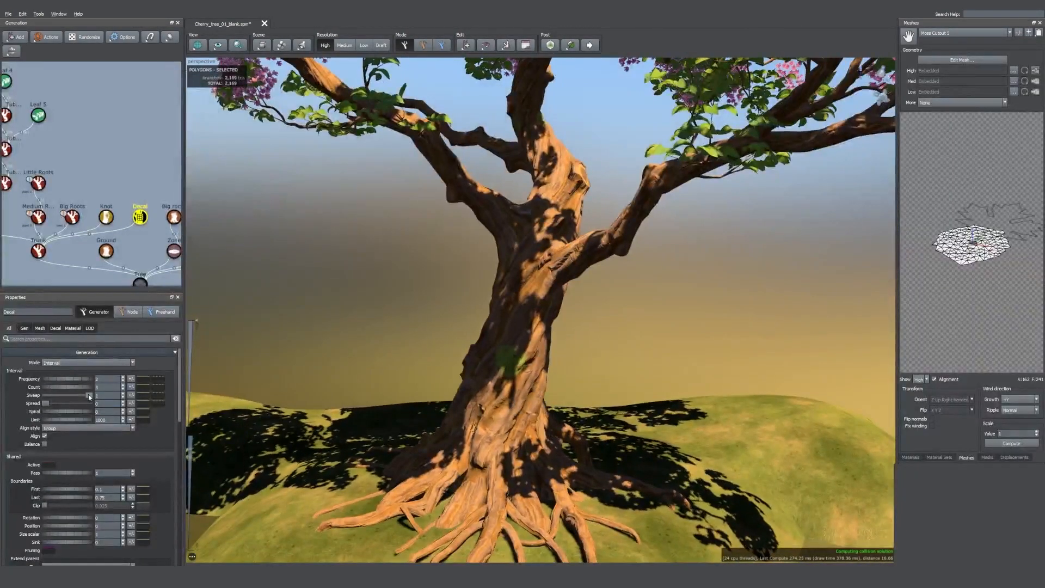
{"action": "left_click_drag", "start_coordinate": [88, 394], "coordinate": [82, 396]}
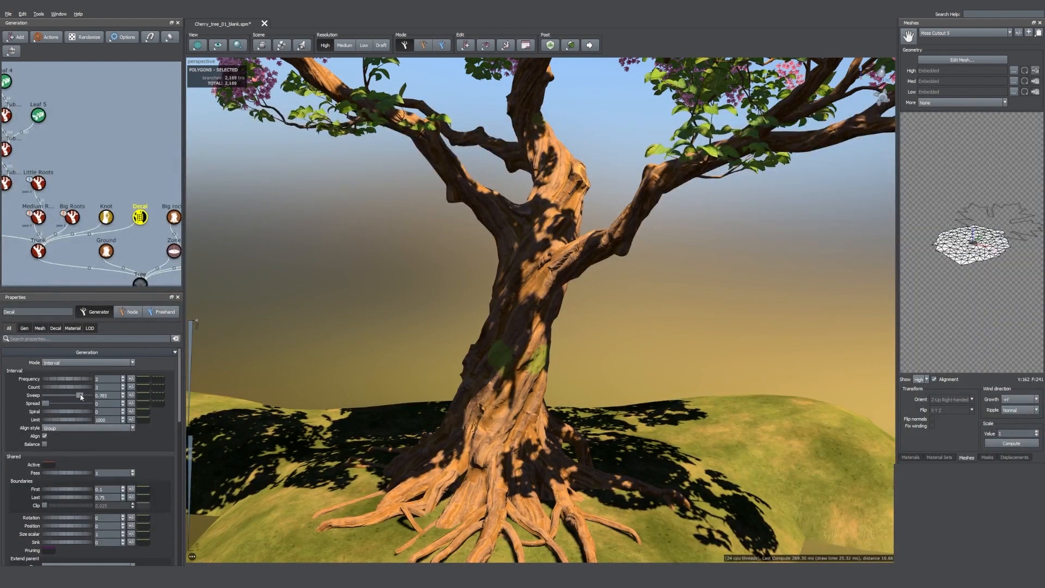
Step: Raise the decal's height amount to 0.35 so the moss bulges out from the trunk
{"action": "scroll", "coordinate": [462, 361], "scroll_direction": "up", "scroll_amount": 6}
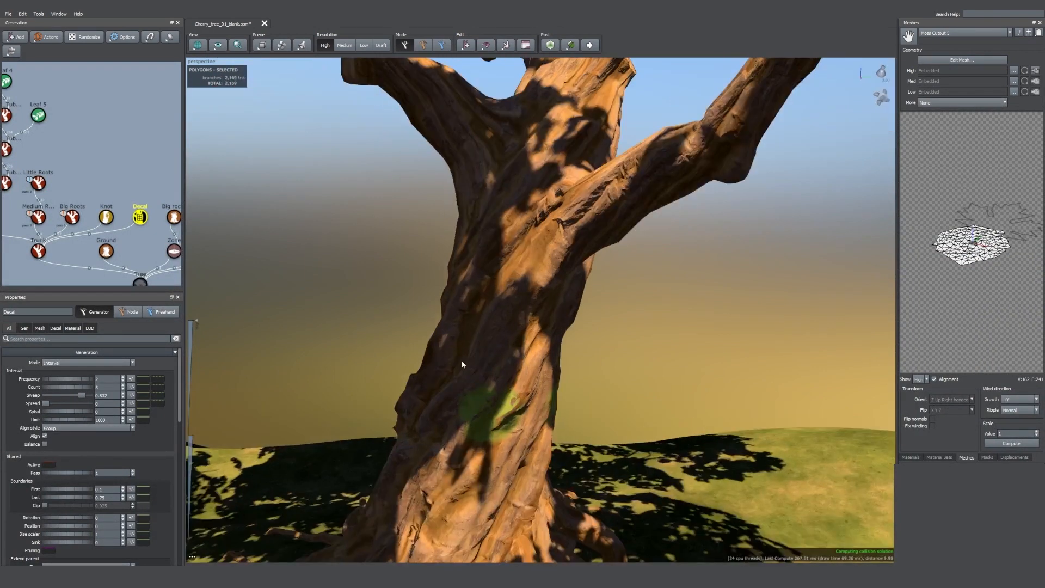
{"action": "middle_click_drag", "start_coordinate": [497, 389], "coordinate": [434, 380]}
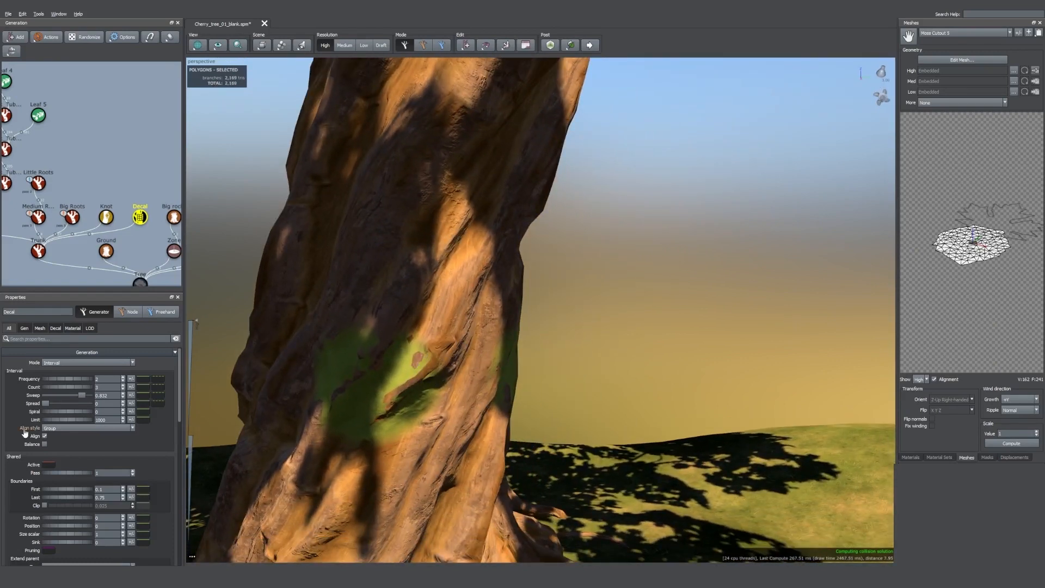
{"action": "left_click", "coordinate": [56, 327]}
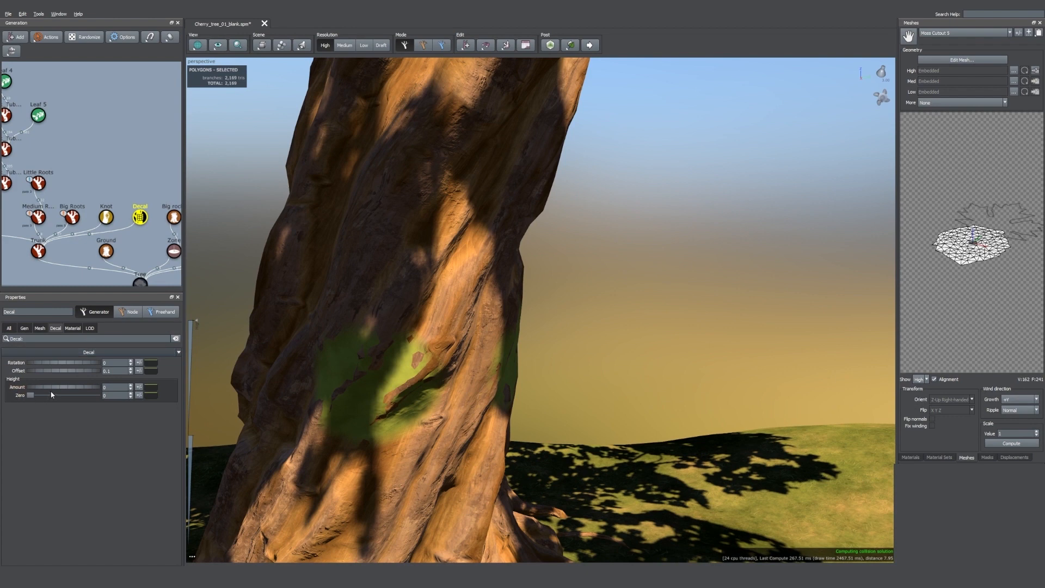
{"action": "left_click_drag", "start_coordinate": [54, 389], "coordinate": [78, 390]}
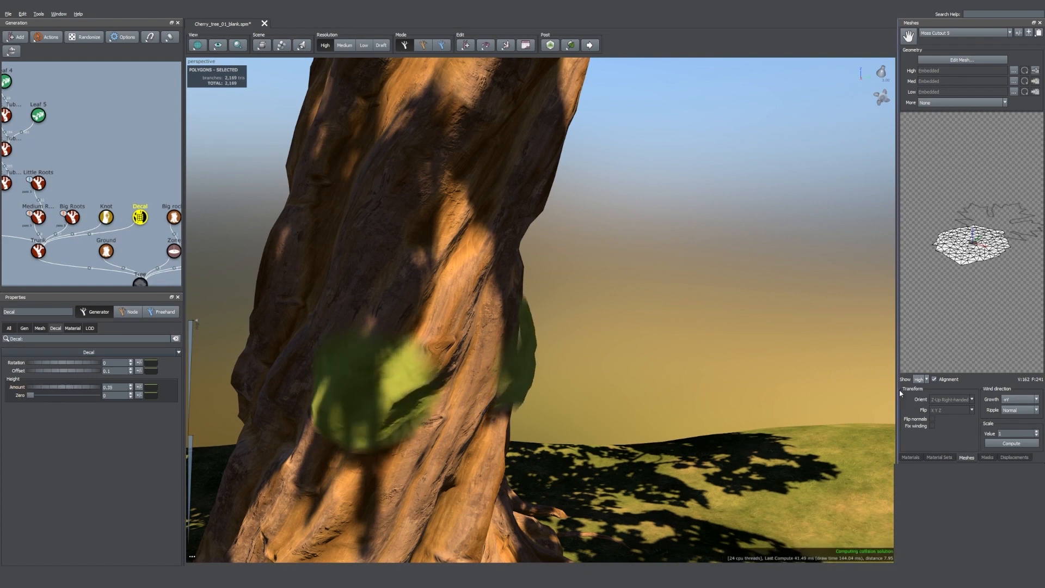
Step: Set the decal's height zero level to about 0.092
{"action": "left_click", "coordinate": [912, 457]}
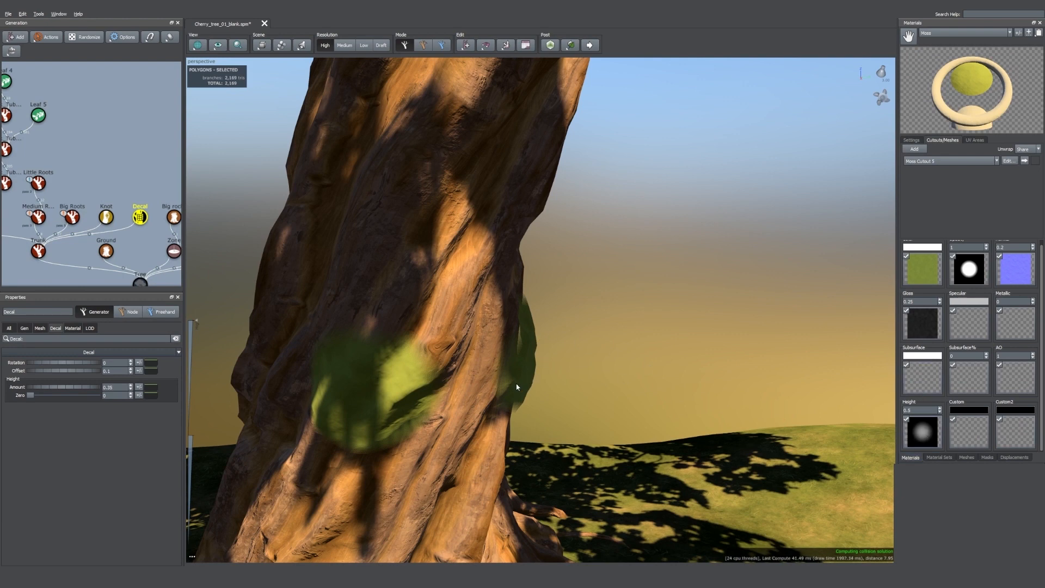
{"action": "scroll", "coordinate": [521, 376], "scroll_direction": "down", "scroll_amount": 3}
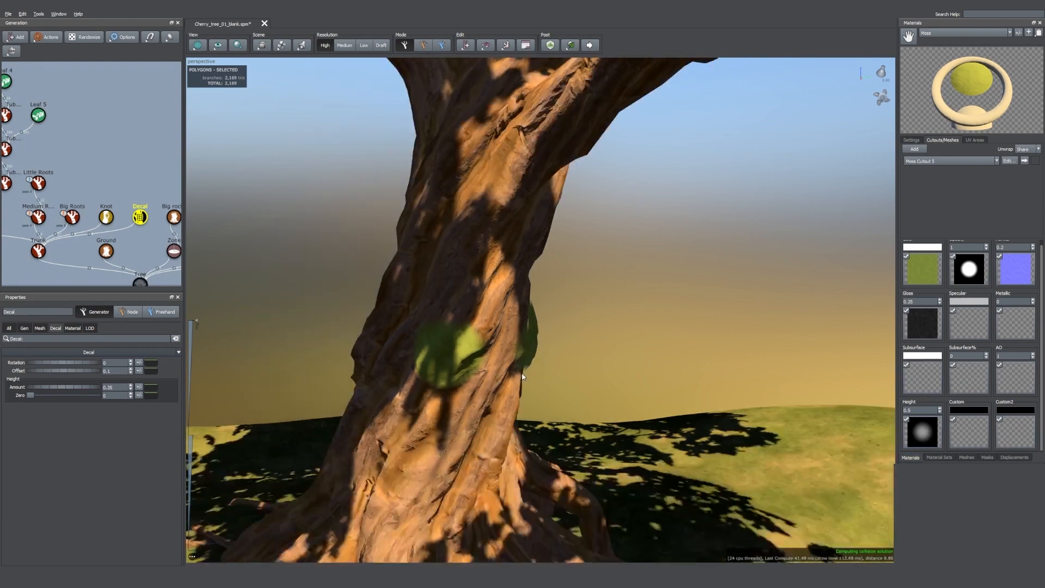
{"action": "scroll", "coordinate": [454, 410], "scroll_direction": "up", "scroll_amount": 2}
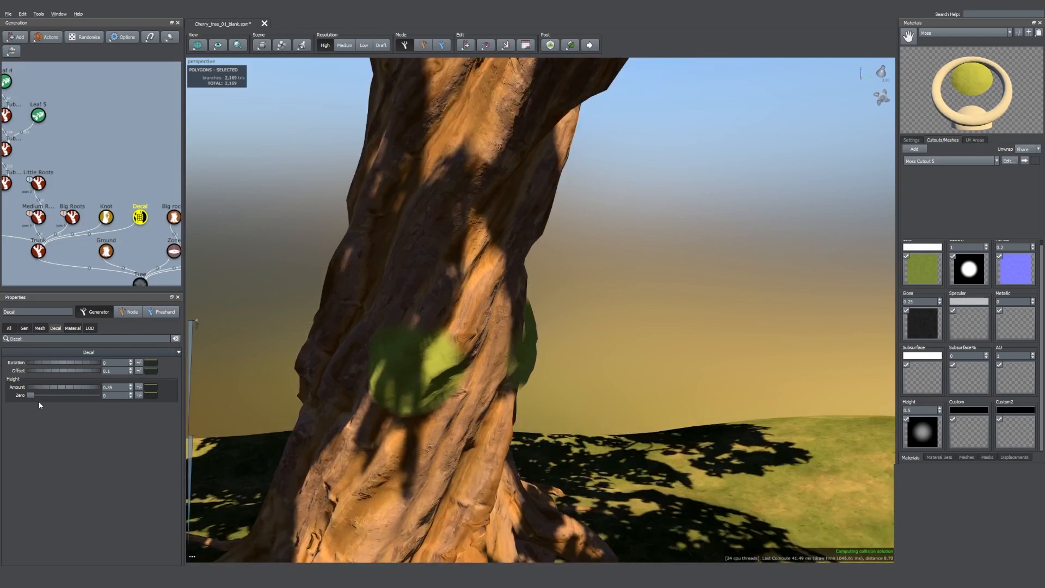
{"action": "mouse_move", "coordinate": [33, 397]}
{"action": "left_mouse_down"}
{"action": "mouse_move", "coordinate": [49, 397]}
{"action": "mouse_move", "coordinate": [24, 400]}
{"action": "left_mouse_up"}
{"action": "left_click_drag", "start_coordinate": [32, 396], "coordinate": [37, 396]}
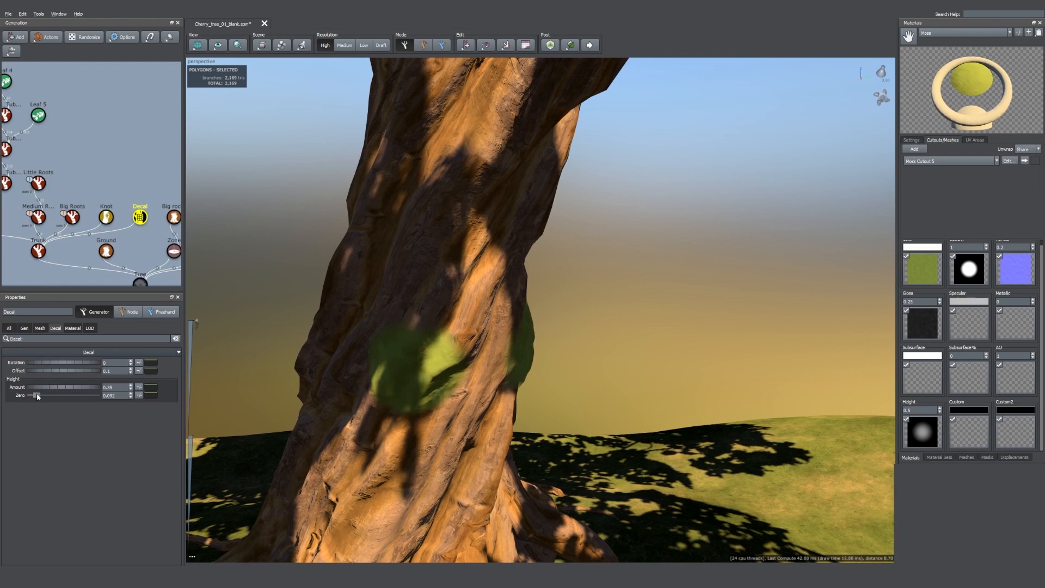
Step: Set the decal's generation count to 8 and its frequency to 25
{"action": "scroll", "coordinate": [426, 351], "scroll_direction": "down", "scroll_amount": 3}
{"action": "scroll", "coordinate": [448, 355], "scroll_direction": "up", "scroll_amount": 1}
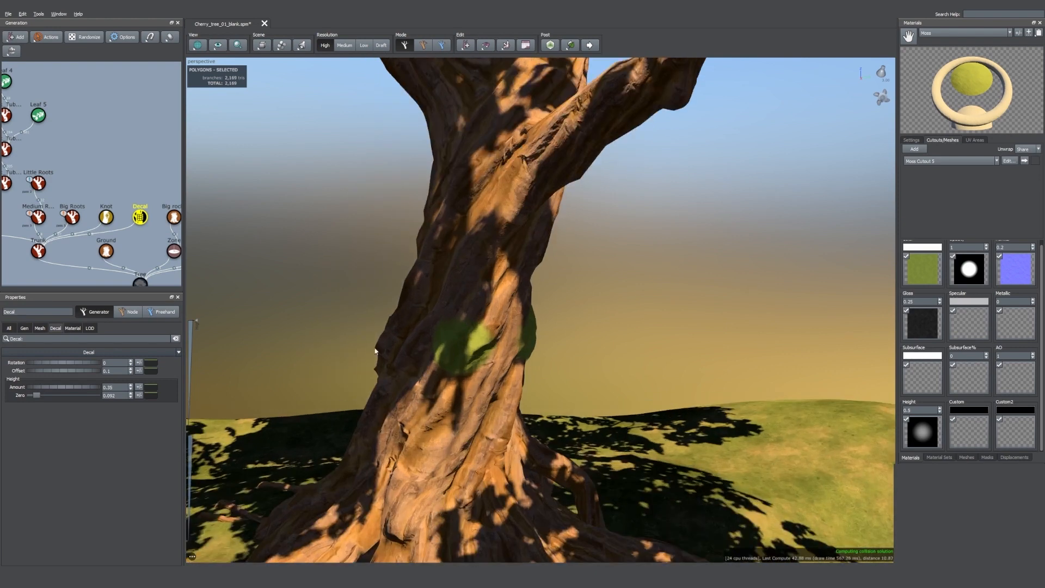
{"action": "left_click", "coordinate": [9, 328]}
{"action": "left_click_drag", "start_coordinate": [104, 388], "coordinate": [92, 389]}
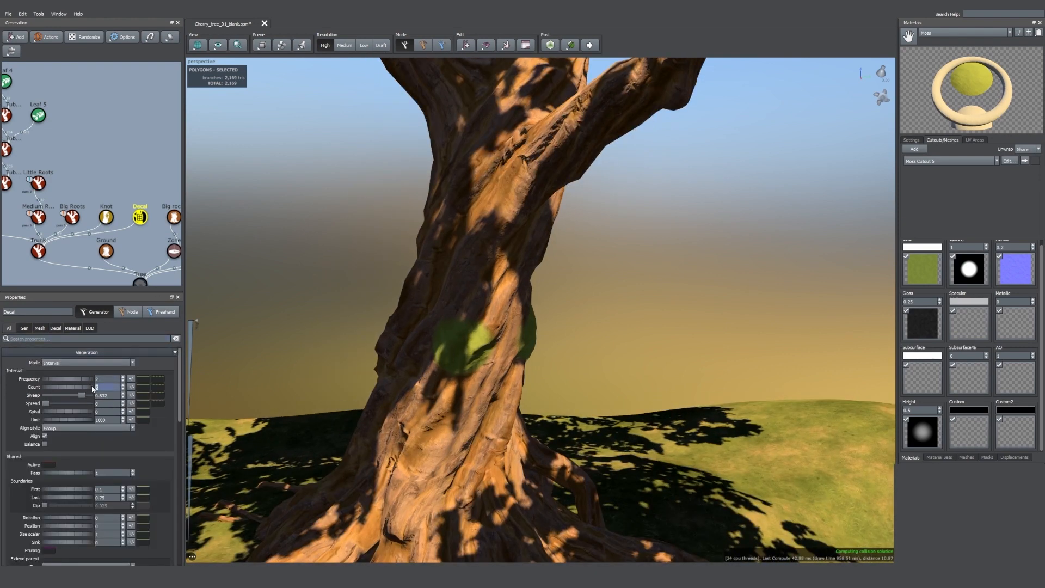
{"action": "type", "text": "8"}
{"action": "key", "text": "Return"}
{"action": "double_click", "coordinate": [107, 380]}
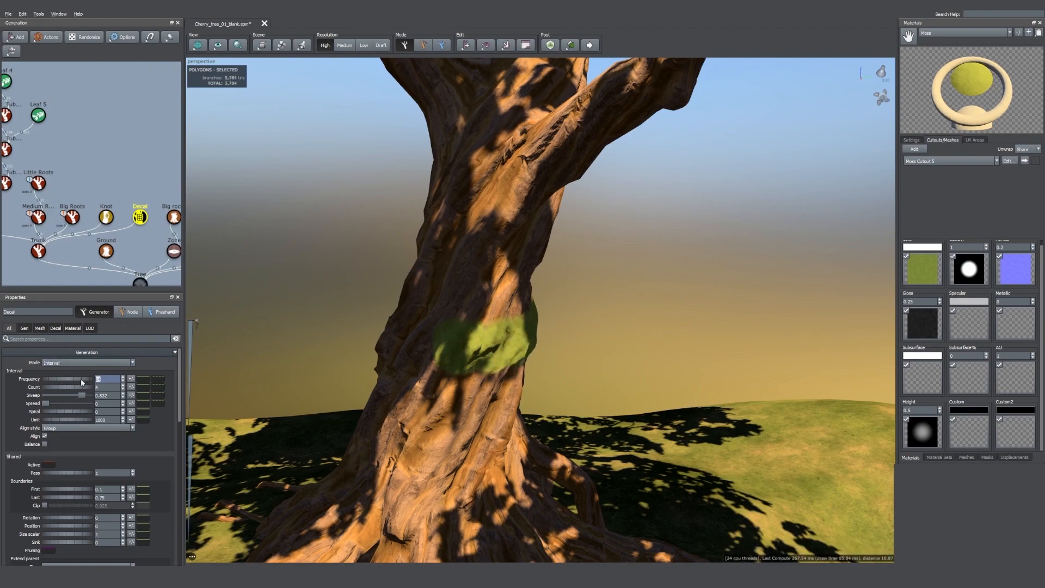
{"action": "type", "text": "25"}
{"action": "key", "text": "Return"}
Step: Concentrate the moss on one side of the trunk with sweep about 0.54, rotation 0.12 and spread 1
{"action": "scroll", "coordinate": [573, 352], "scroll_direction": "down", "scroll_amount": 4}
{"action": "left_click_drag", "start_coordinate": [573, 353], "coordinate": [508, 340]}
{"action": "scroll", "coordinate": [507, 339], "scroll_direction": "up", "scroll_amount": 4}
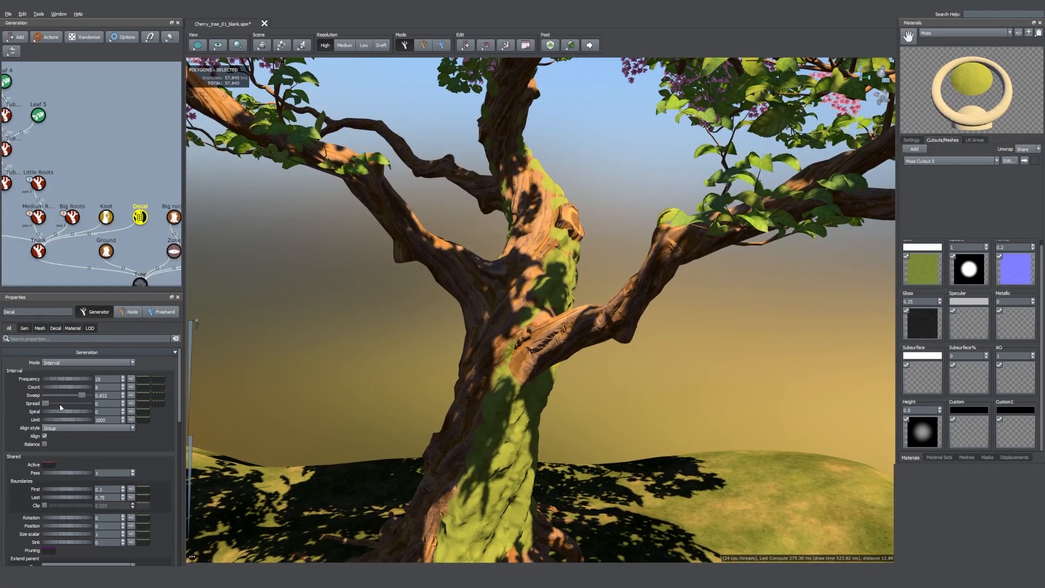
{"action": "scroll", "coordinate": [61, 414], "scroll_direction": "down", "scroll_amount": 1}
{"action": "left_click_drag", "start_coordinate": [76, 494], "coordinate": [71, 496]}
{"action": "left_click_drag", "start_coordinate": [81, 370], "coordinate": [67, 380]}
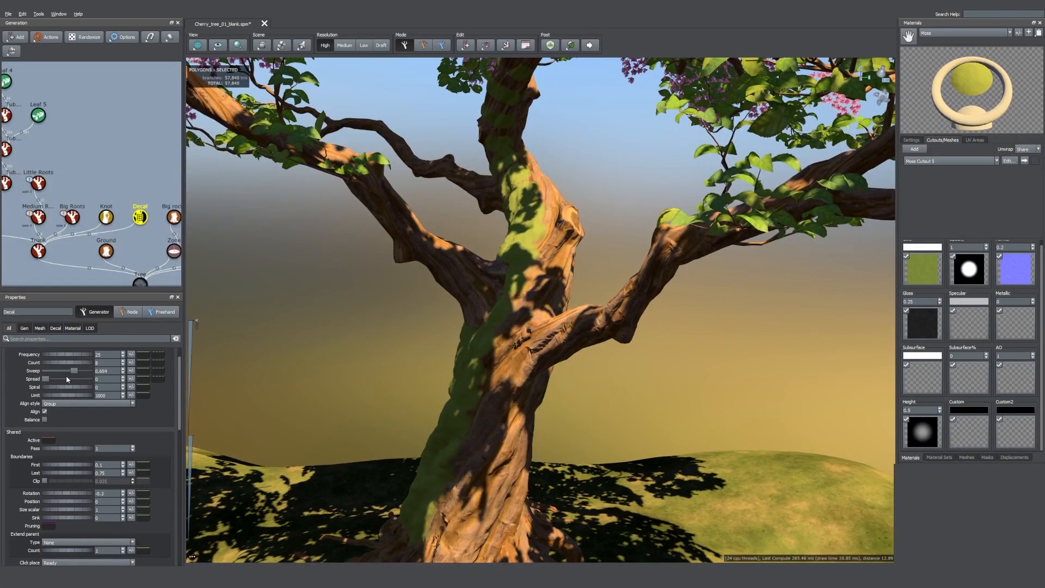
{"action": "left_click_drag", "start_coordinate": [57, 494], "coordinate": [63, 495]}
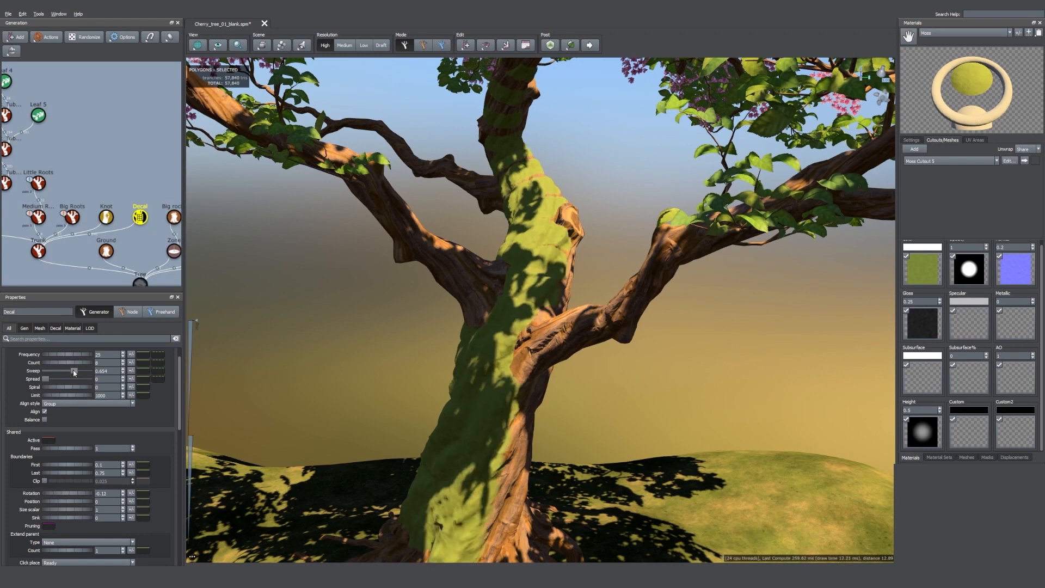
{"action": "left_click_drag", "start_coordinate": [74, 372], "coordinate": [69, 373]}
{"action": "left_click_drag", "start_coordinate": [57, 494], "coordinate": [65, 497]}
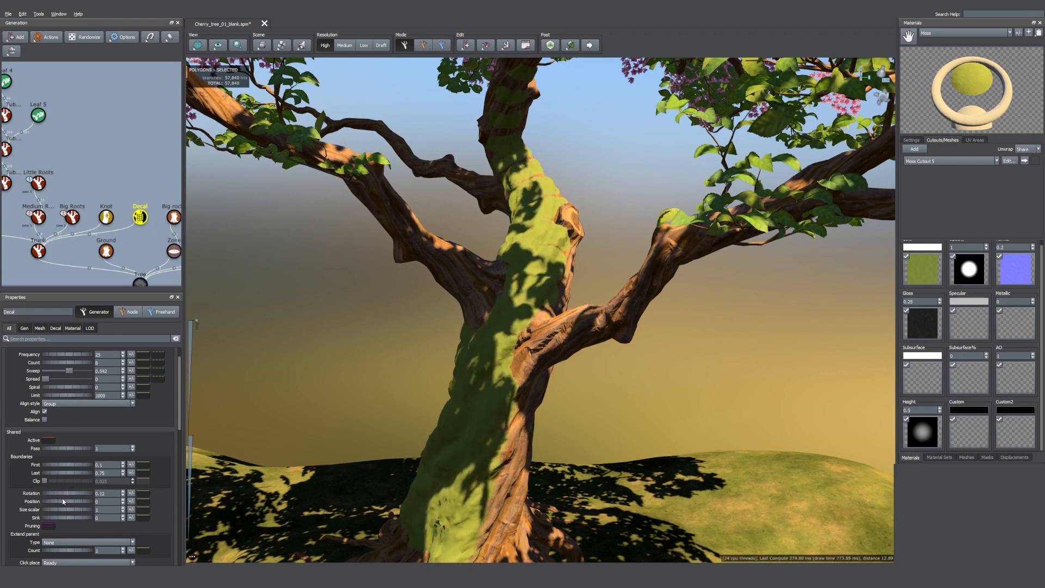
{"action": "left_click_drag", "start_coordinate": [45, 378], "coordinate": [90, 379]}
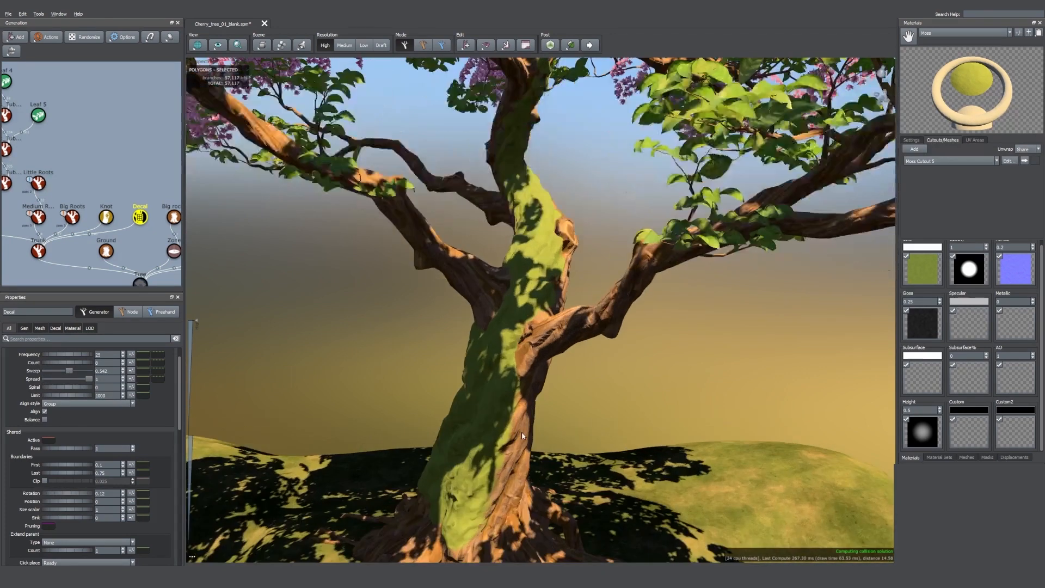
Step: Add a small random variance to the moss decal's sweep and inspect the result on the trunk
{"action": "left_click", "coordinate": [131, 372]}
{"action": "left_click_drag", "start_coordinate": [180, 381], "coordinate": [187, 380]}
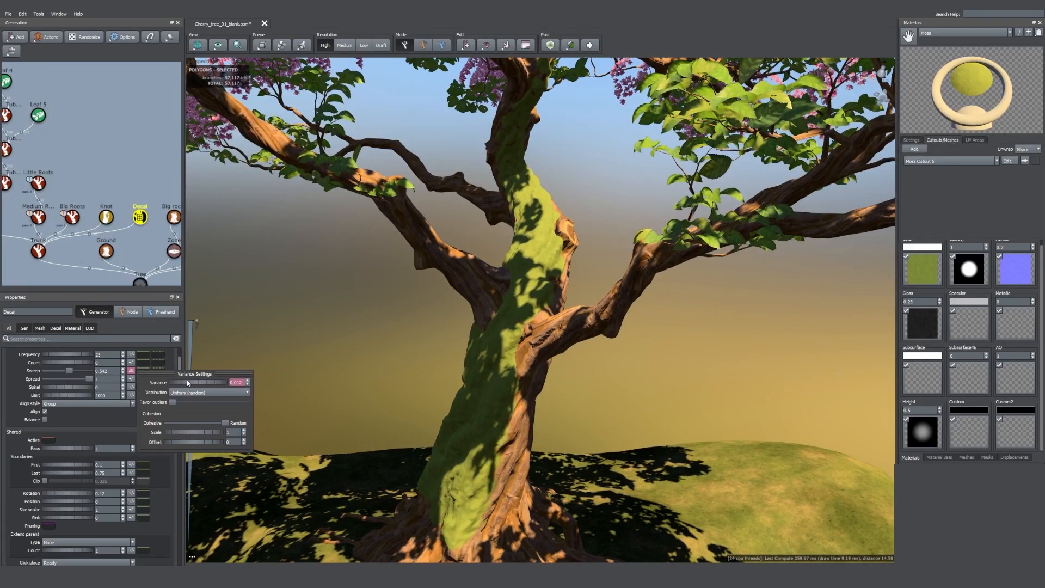
{"action": "left_click", "coordinate": [407, 327]}
{"action": "scroll", "coordinate": [535, 348], "scroll_direction": "down", "scroll_amount": 2}
{"action": "middle_click_drag", "start_coordinate": [509, 348], "coordinate": [534, 347]}
{"action": "scroll", "coordinate": [533, 338], "scroll_direction": "up", "scroll_amount": 4}
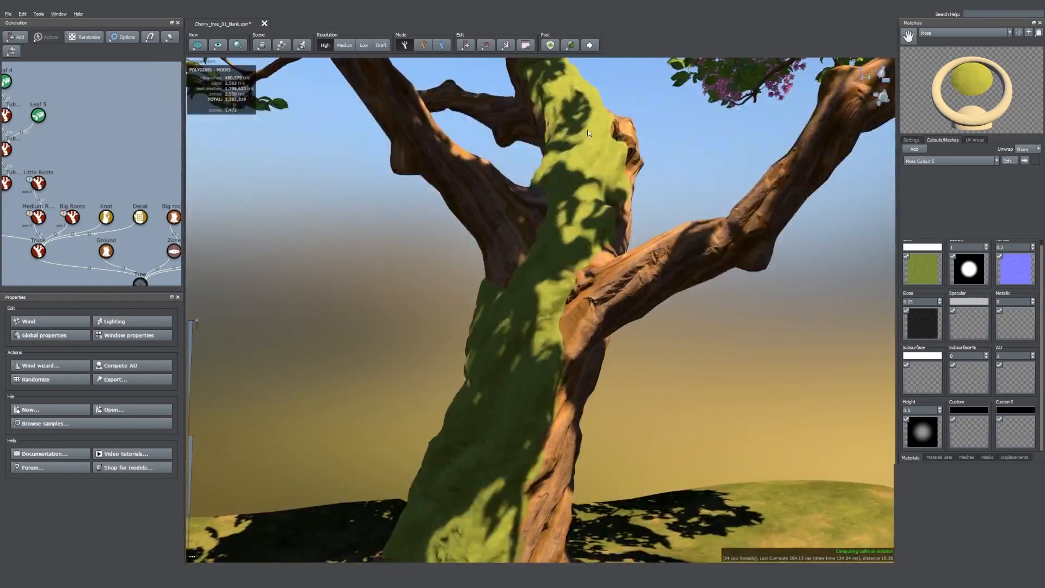
{"action": "scroll", "coordinate": [532, 326], "scroll_direction": "down", "scroll_amount": 4}
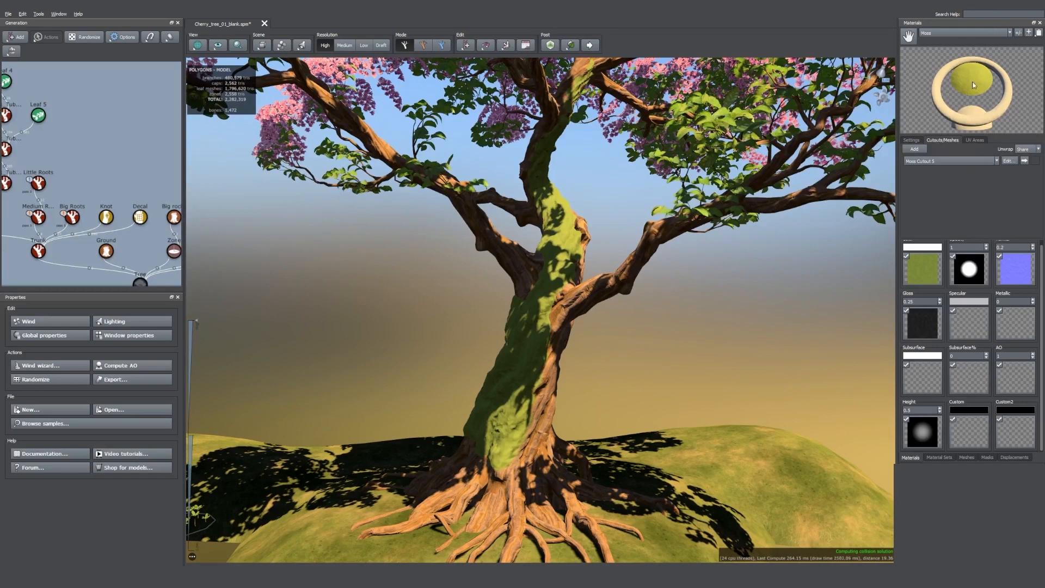
Step: Add a second cutout mesh to the Moss material and delete its four default corner points
{"action": "left_click", "coordinate": [916, 149]}
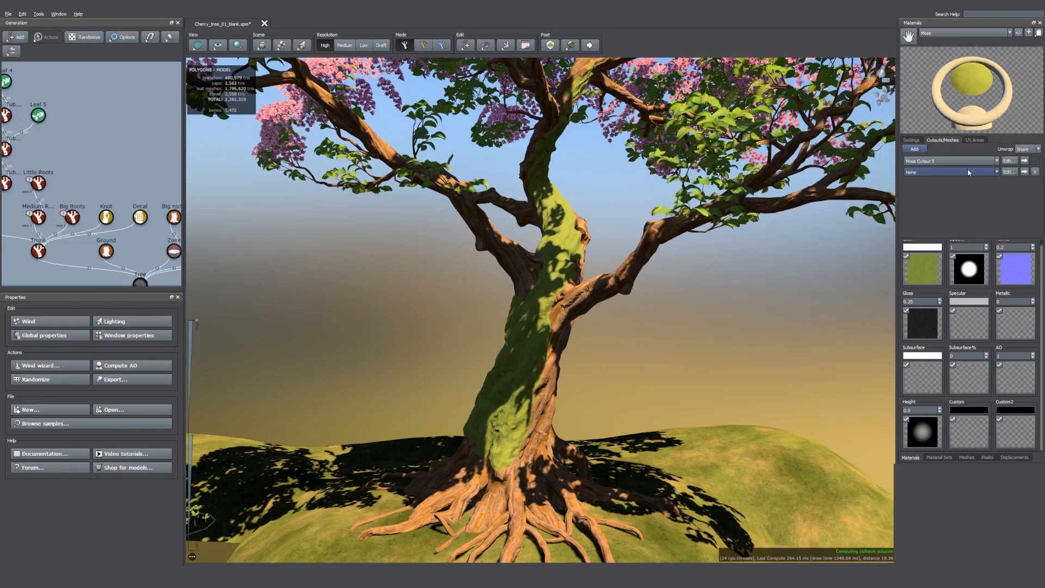
{"action": "left_click", "coordinate": [1012, 172]}
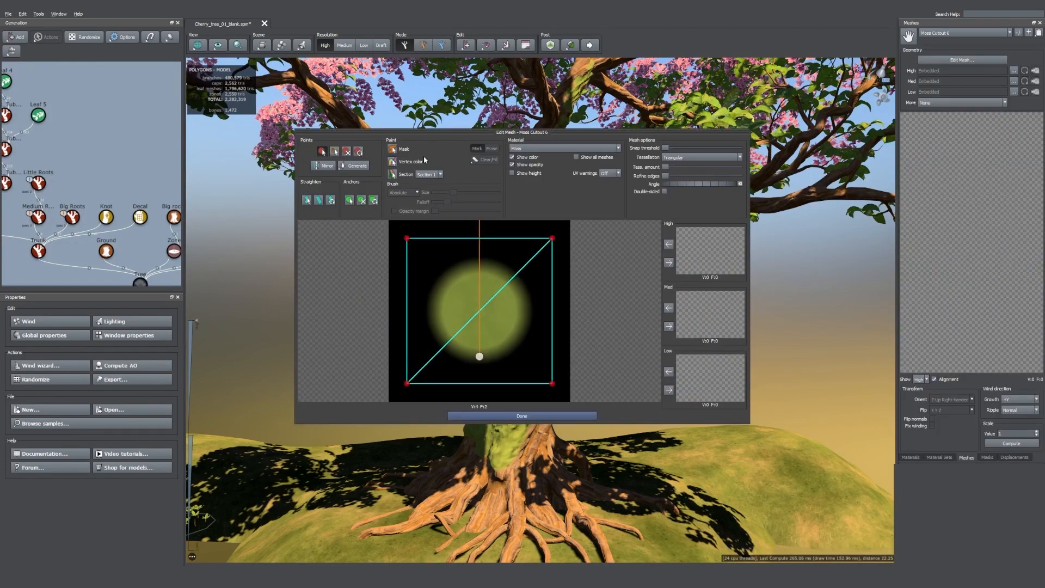
{"action": "left_click", "coordinate": [346, 151]}
{"action": "left_click", "coordinate": [407, 239]}
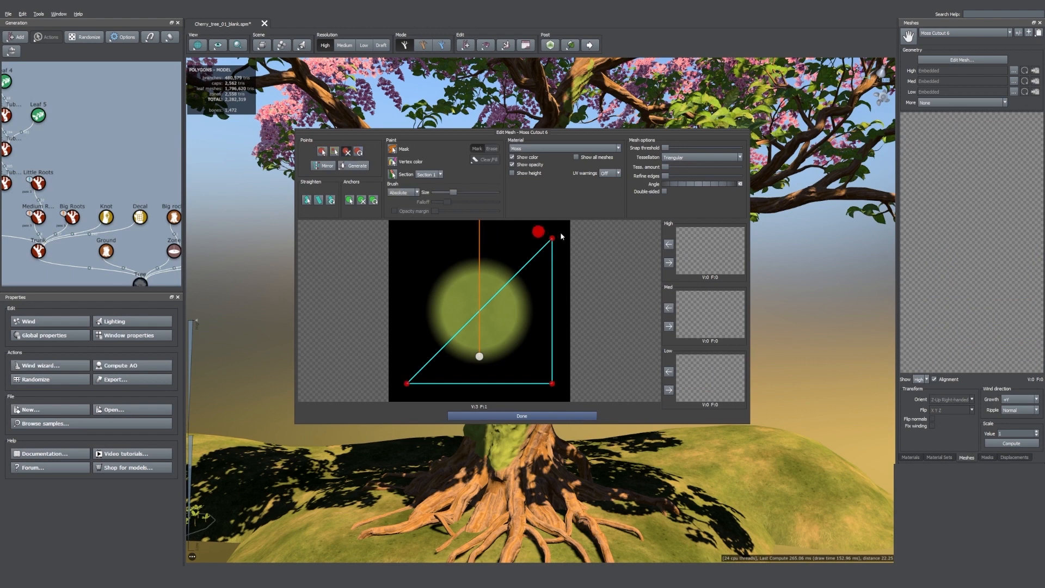
{"action": "left_click", "coordinate": [553, 238]}
{"action": "left_click", "coordinate": [552, 384]}
{"action": "left_click", "coordinate": [406, 385]}
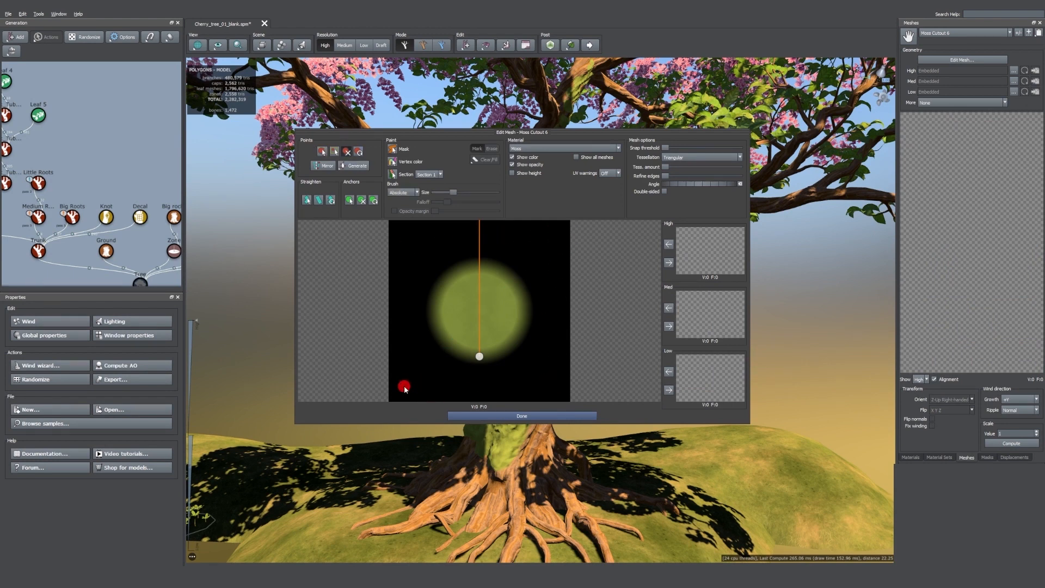
Step: Draw a downward-pointing triangle of three points across the upper edge of the moss circle in the new cutout
{"action": "left_click", "coordinate": [322, 152]}
{"action": "scroll", "coordinate": [478, 243], "scroll_direction": "up", "scroll_amount": 4}
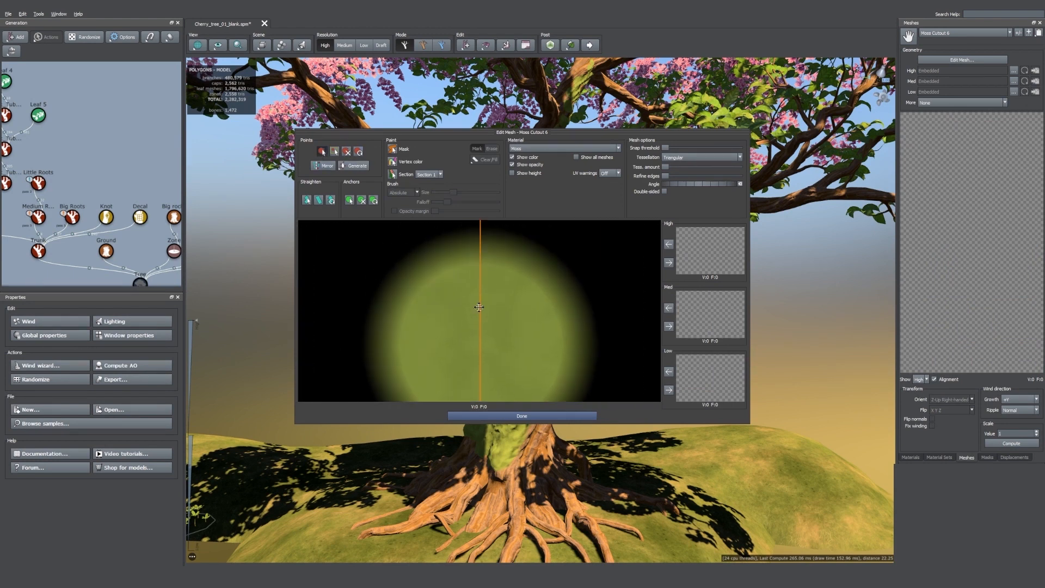
{"action": "middle_click_drag", "start_coordinate": [480, 308], "coordinate": [479, 314]}
{"action": "scroll", "coordinate": [479, 272], "scroll_direction": "up", "scroll_amount": 4}
{"action": "left_click", "coordinate": [479, 288]}
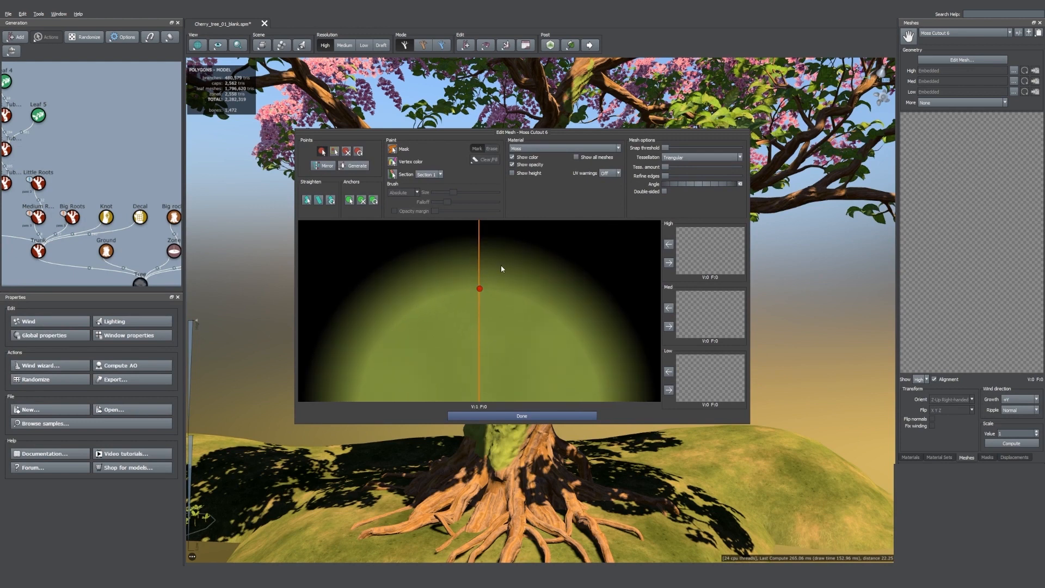
{"action": "left_click", "coordinate": [436, 265]}
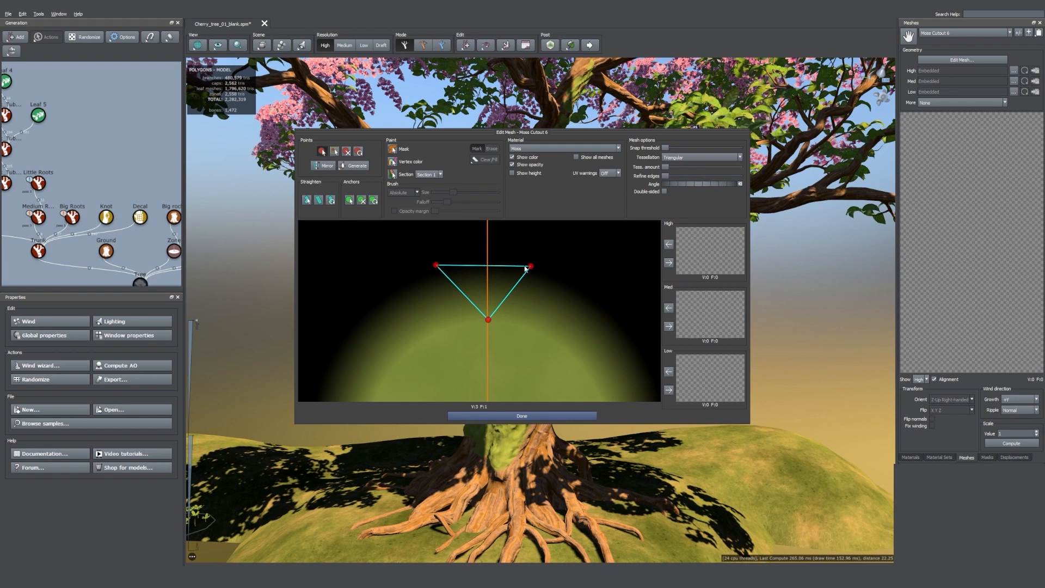
{"action": "left_click_drag", "start_coordinate": [531, 266], "coordinate": [538, 265]}
{"action": "scroll", "coordinate": [533, 297], "scroll_direction": "down", "scroll_amount": 5}
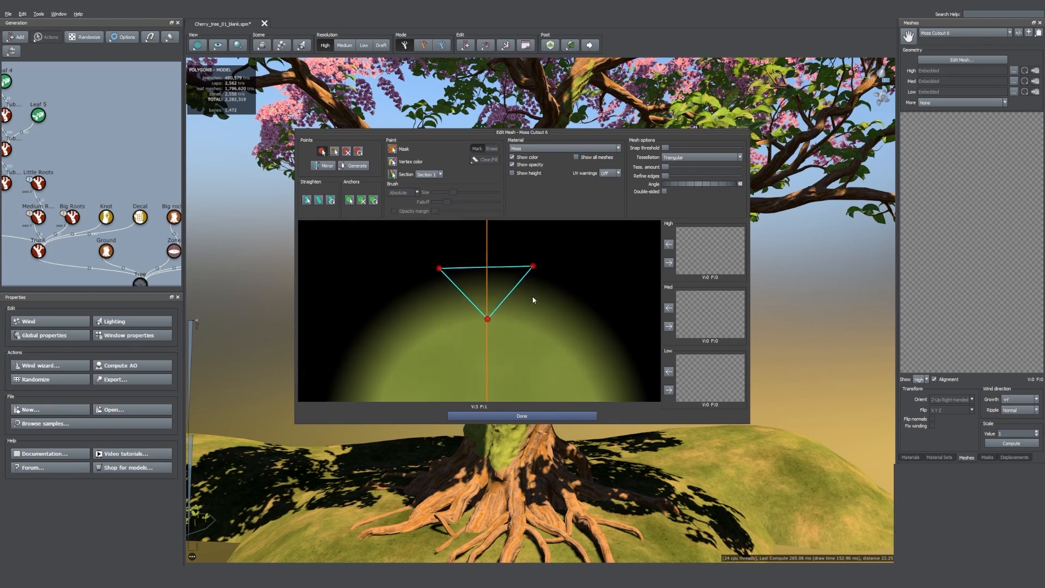
Step: Move the cutout's pivot up to the triangle's lower tip and store the triangle as the high-resolution mesh
{"action": "left_click_drag", "start_coordinate": [495, 361], "coordinate": [492, 249]}
{"action": "scroll", "coordinate": [492, 248], "scroll_direction": "up", "scroll_amount": 3}
{"action": "scroll", "coordinate": [492, 248], "scroll_direction": "up", "scroll_amount": 1}
{"action": "middle_click_drag", "start_coordinate": [493, 248], "coordinate": [489, 320]}
{"action": "scroll", "coordinate": [500, 240], "scroll_direction": "up", "scroll_amount": 4}
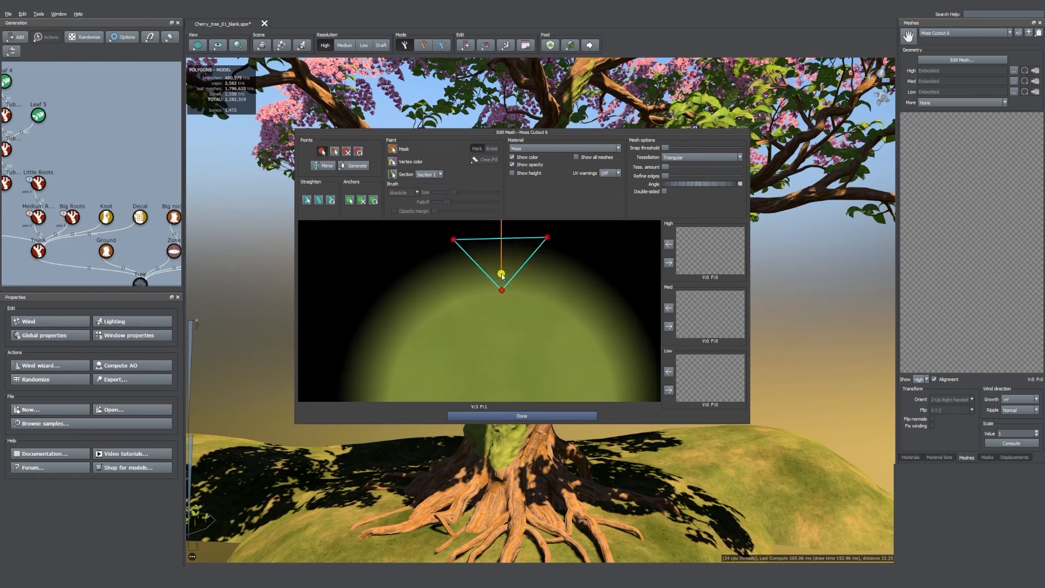
{"action": "left_click", "coordinate": [669, 264]}
{"action": "left_click", "coordinate": [538, 416]}
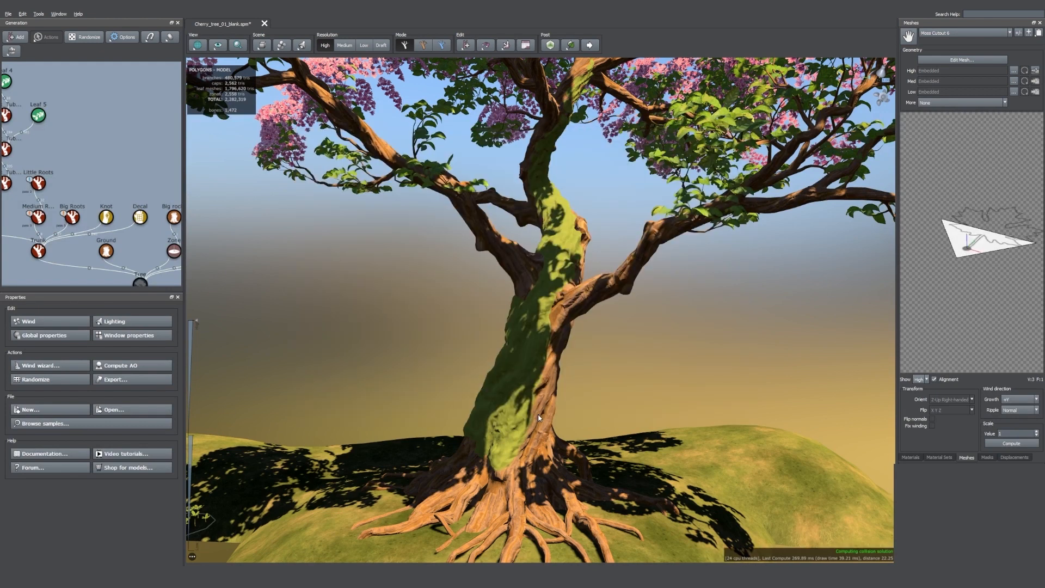
Step: Make the Moss material two-sided and open the mesh of Moss Cutout 5 for editing
{"action": "left_click", "coordinate": [918, 458]}
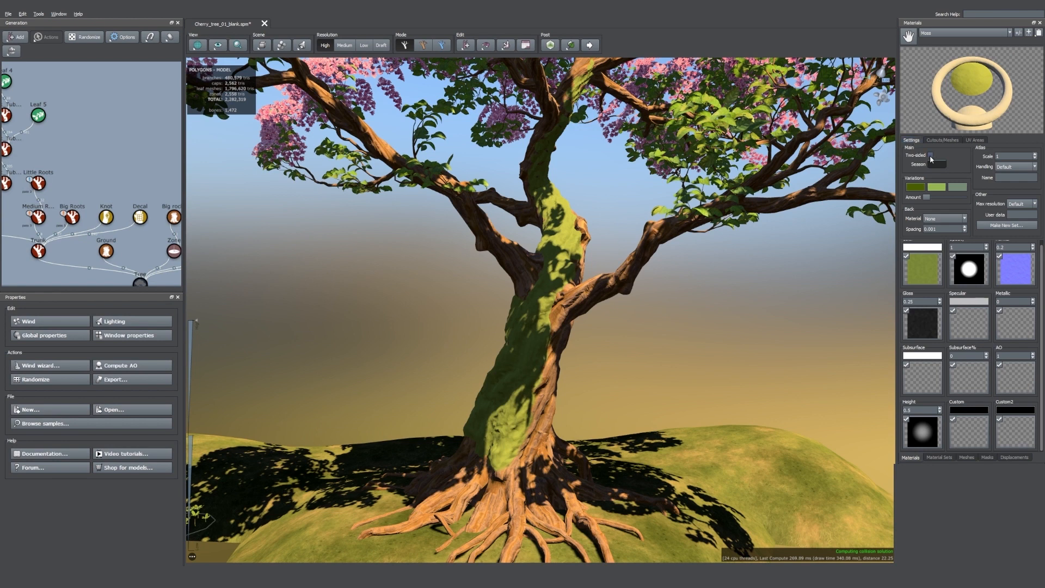
{"action": "left_click", "coordinate": [930, 156]}
{"action": "left_click", "coordinate": [939, 142]}
{"action": "left_click", "coordinate": [1010, 162]}
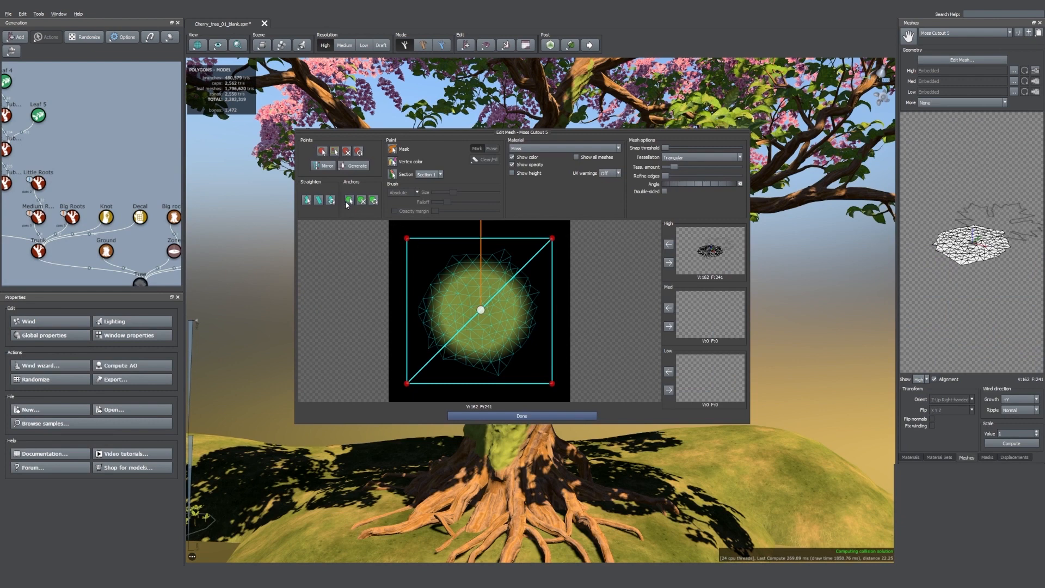
Step: Place a ring of outward-pointing anchors around the outer part of the moss circle on Moss Cutout 5
{"action": "scroll", "coordinate": [474, 278], "scroll_direction": "up", "scroll_amount": 5}
{"action": "scroll", "coordinate": [475, 337], "scroll_direction": "down", "scroll_amount": 1}
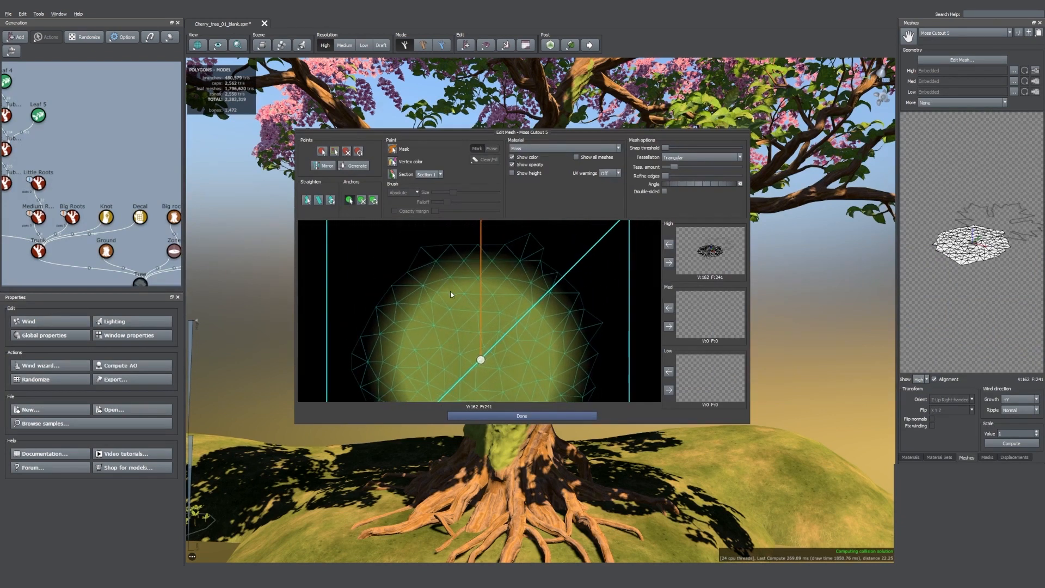
{"action": "left_click_drag", "start_coordinate": [450, 301], "coordinate": [443, 298]}
{"action": "left_click", "coordinate": [476, 289]}
{"action": "left_click", "coordinate": [533, 307]}
{"action": "middle_click_drag", "start_coordinate": [549, 388], "coordinate": [560, 320]}
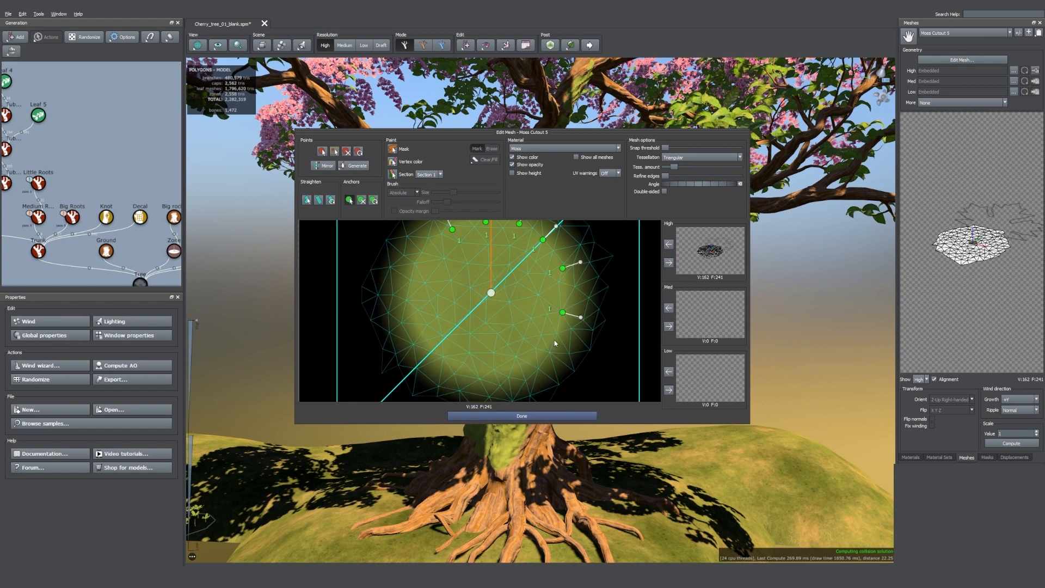
{"action": "left_click", "coordinate": [555, 340]}
{"action": "scroll", "coordinate": [554, 340], "scroll_direction": "up", "scroll_amount": 2}
{"action": "scroll", "coordinate": [551, 342], "scroll_direction": "down", "scroll_amount": 4}
{"action": "scroll", "coordinate": [551, 343], "scroll_direction": "down", "scroll_amount": 2}
{"action": "left_click", "coordinate": [518, 342]}
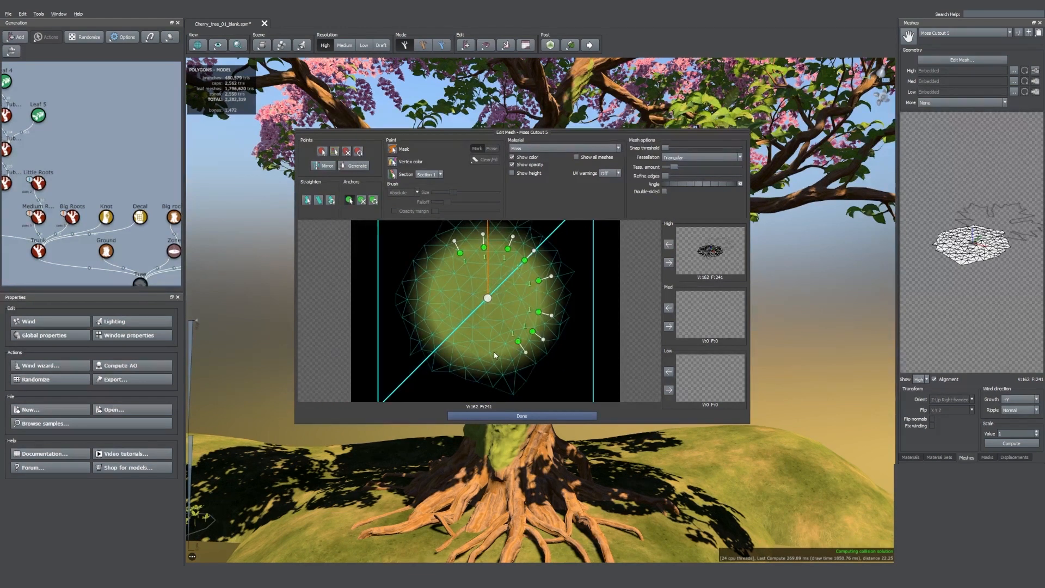
{"action": "left_click", "coordinate": [494, 352]}
{"action": "left_click", "coordinate": [444, 337]}
{"action": "left_click", "coordinate": [432, 303]}
Step: Fill the inner area of the moss circle with more anchors and update the cutout's high-resolution mesh
{"action": "left_click", "coordinate": [520, 294]}
{"action": "left_click", "coordinate": [493, 332]}
{"action": "left_click", "coordinate": [458, 306]}
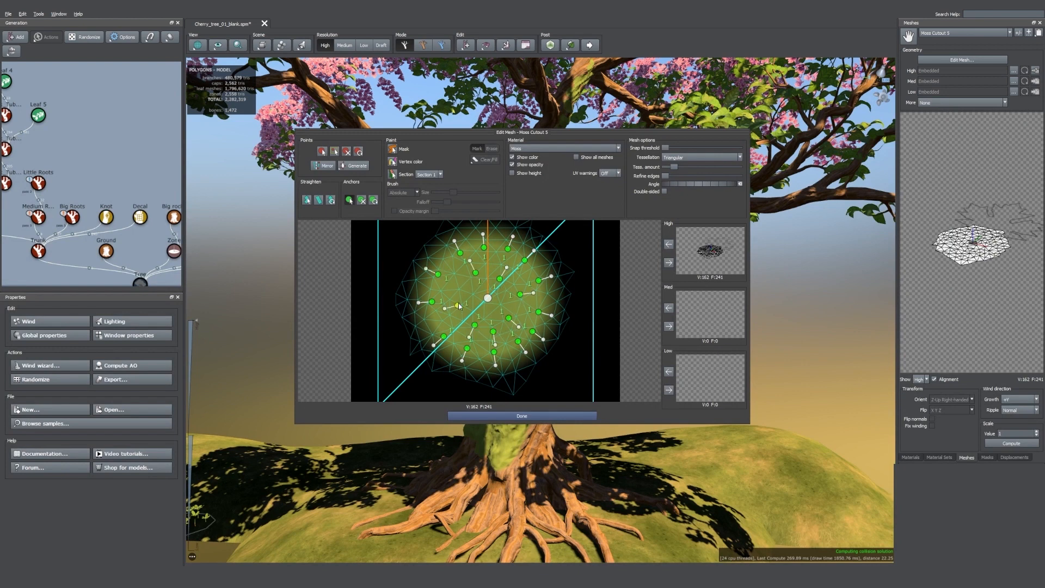
{"action": "left_click", "coordinate": [493, 307]}
{"action": "left_click", "coordinate": [669, 262]}
{"action": "left_click", "coordinate": [553, 415]}
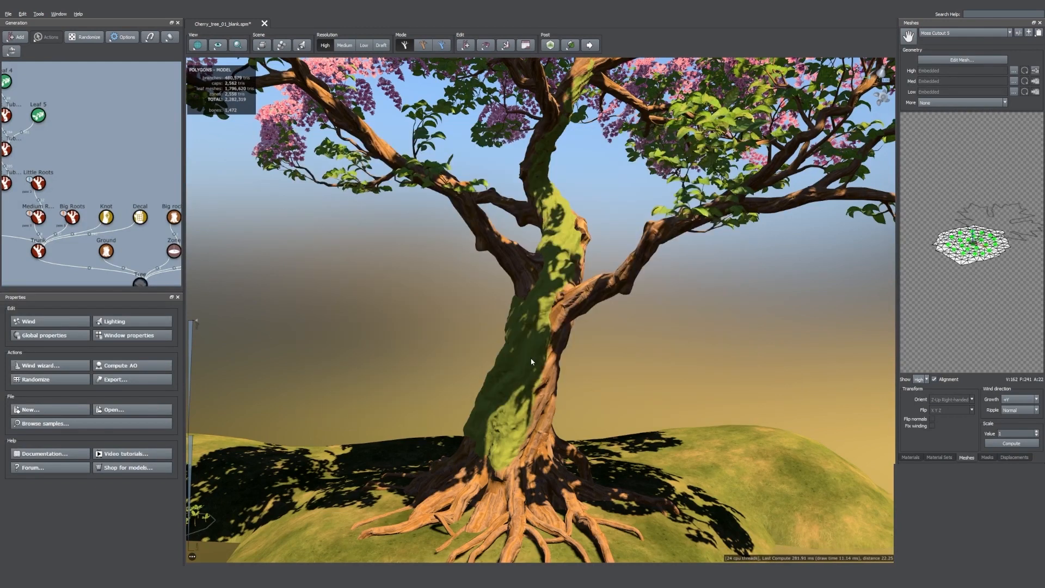
Step: Add a leaf generator as a child of the Decal generator so leaf meshes grow on the moss
{"action": "right_click", "coordinate": [139, 216]}
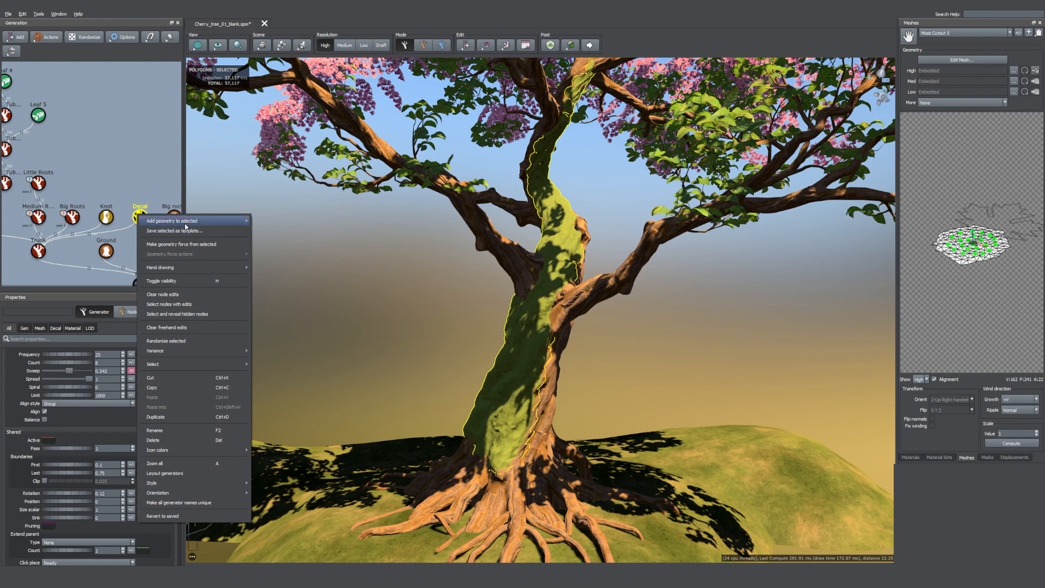
{"action": "mouse_move", "coordinate": [223, 222]}
{"action": "left_click", "coordinate": [277, 243]}
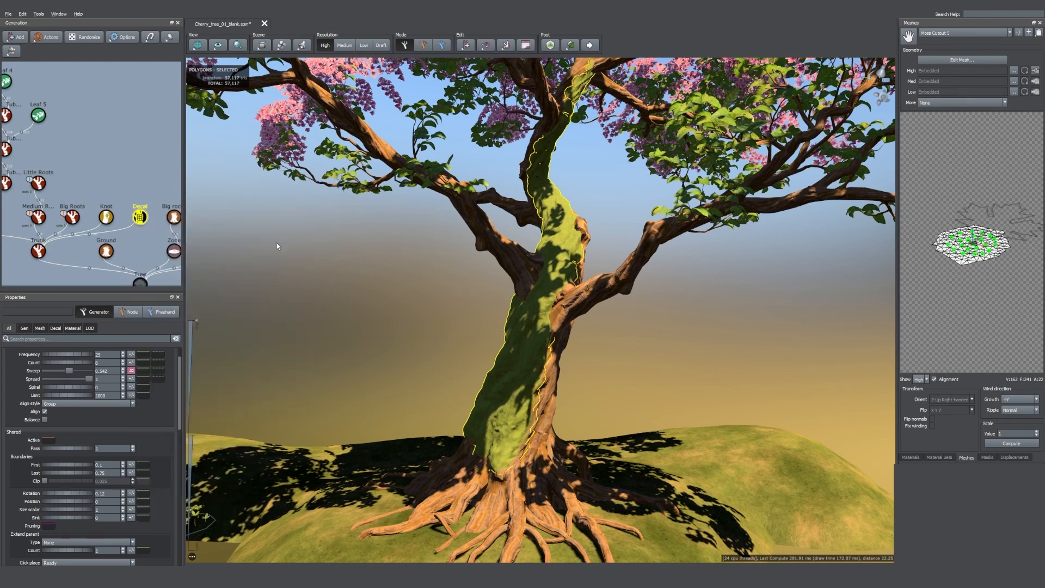
{"action": "scroll", "coordinate": [548, 236], "scroll_direction": "up", "scroll_amount": 3}
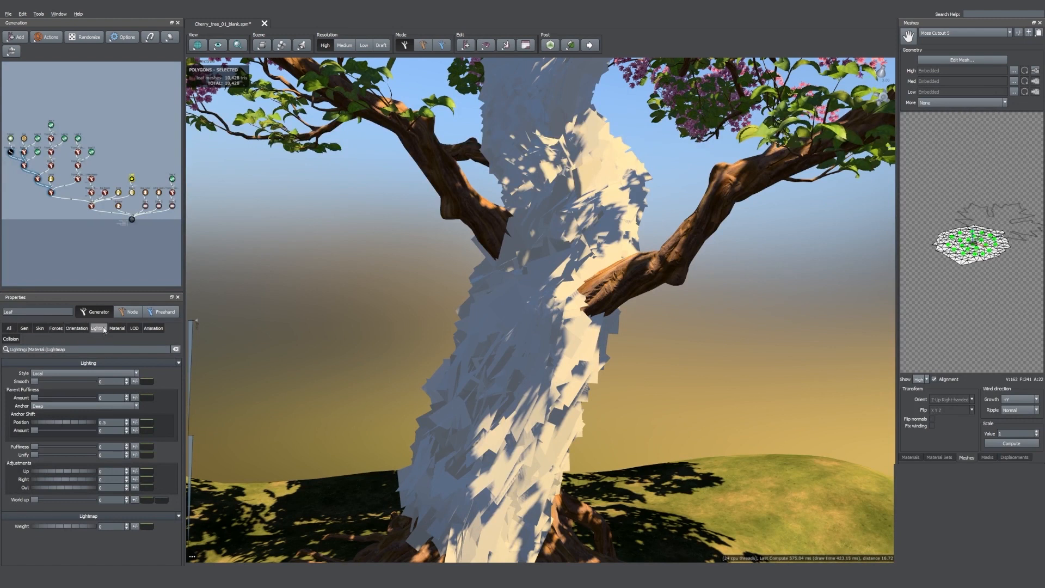
Step: Reduce the new leaf generator's size to about 0.32
{"action": "left_click", "coordinate": [41, 329]}
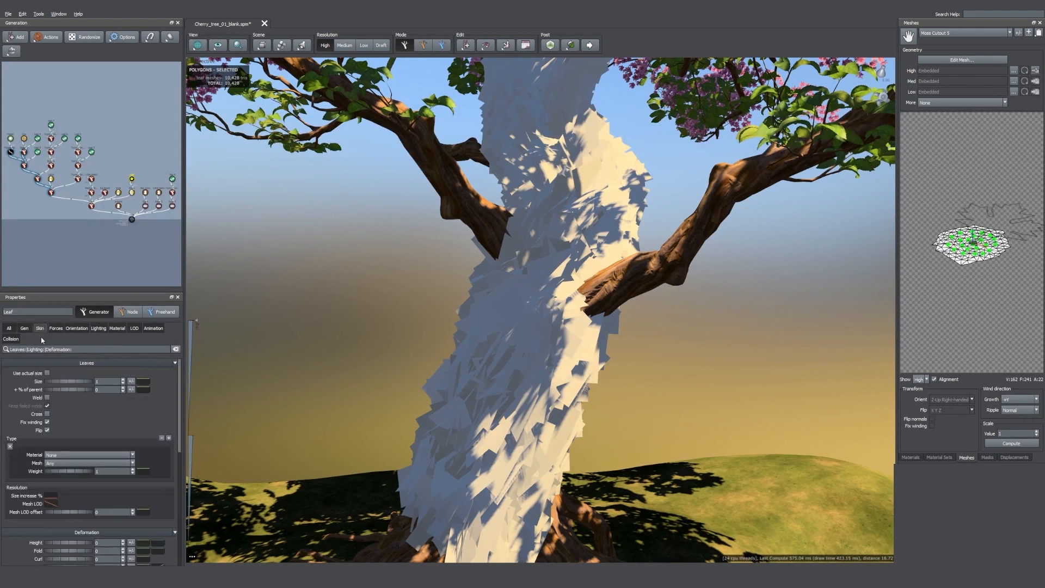
{"action": "left_click_drag", "start_coordinate": [78, 386], "coordinate": [55, 384]}
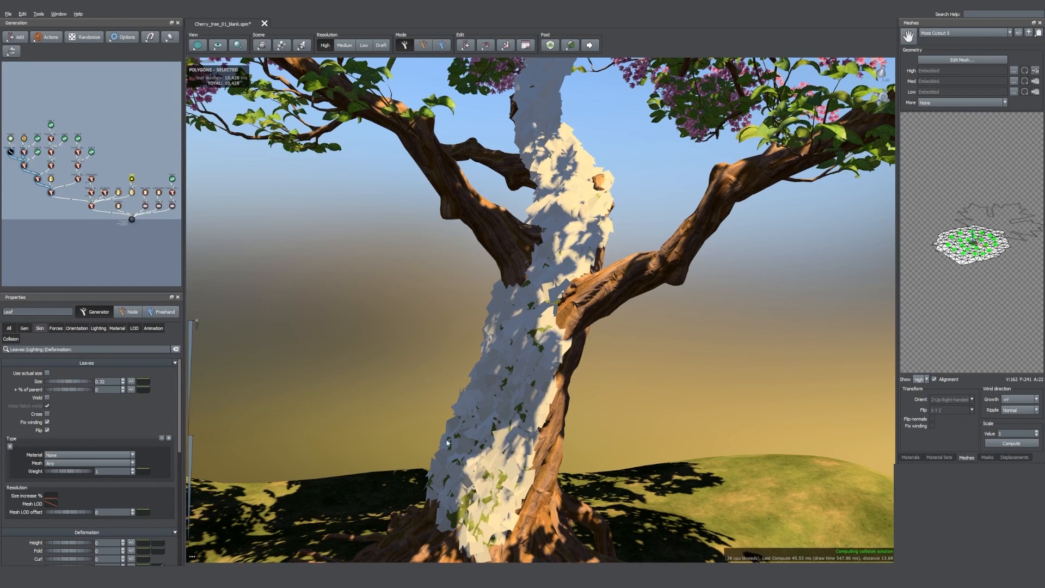
{"action": "scroll", "coordinate": [544, 468], "scroll_direction": "up", "scroll_amount": 5}
{"action": "middle_click_drag", "start_coordinate": [549, 485], "coordinate": [521, 401]}
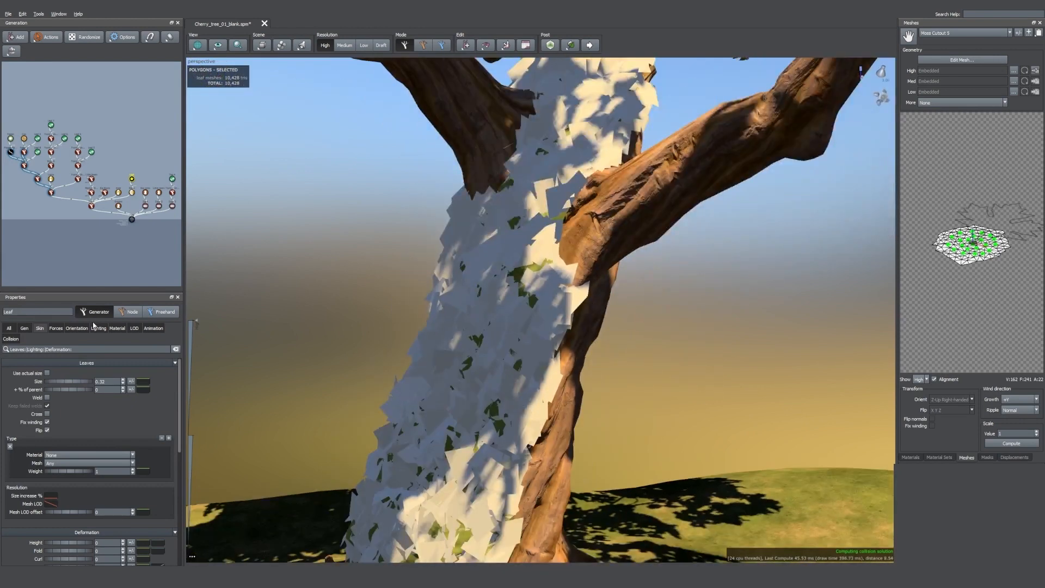
Step: Set the leaf generator's local orientation fold to 1 so the leaves stand out from the moss
{"action": "left_click", "coordinate": [77, 328]}
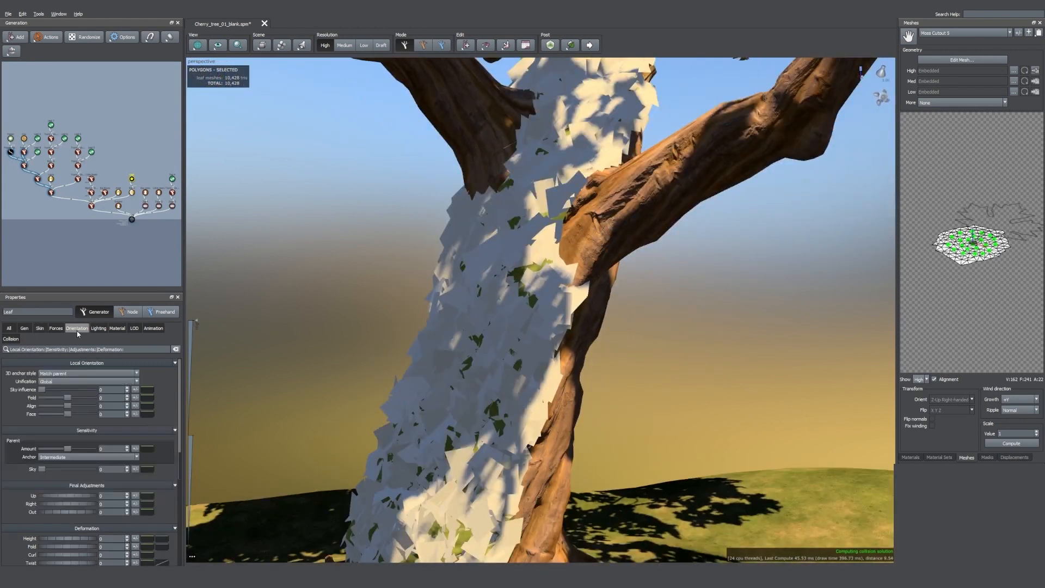
{"action": "left_click", "coordinate": [329, 367]}
{"action": "left_click", "coordinate": [544, 372]}
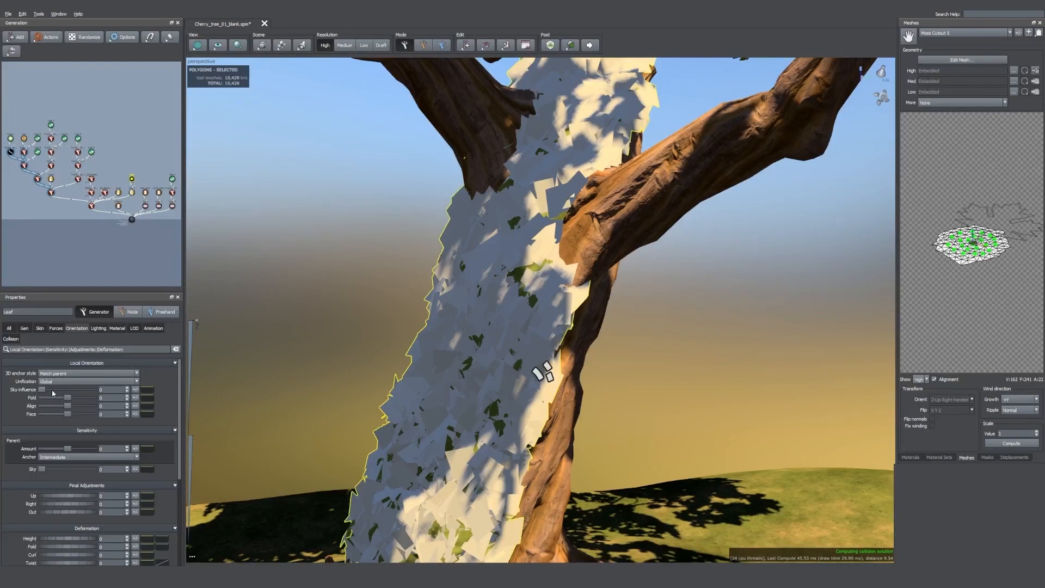
{"action": "left_click_drag", "start_coordinate": [69, 398], "coordinate": [98, 405]}
{"action": "scroll", "coordinate": [144, 471], "scroll_direction": "down", "scroll_amount": 1}
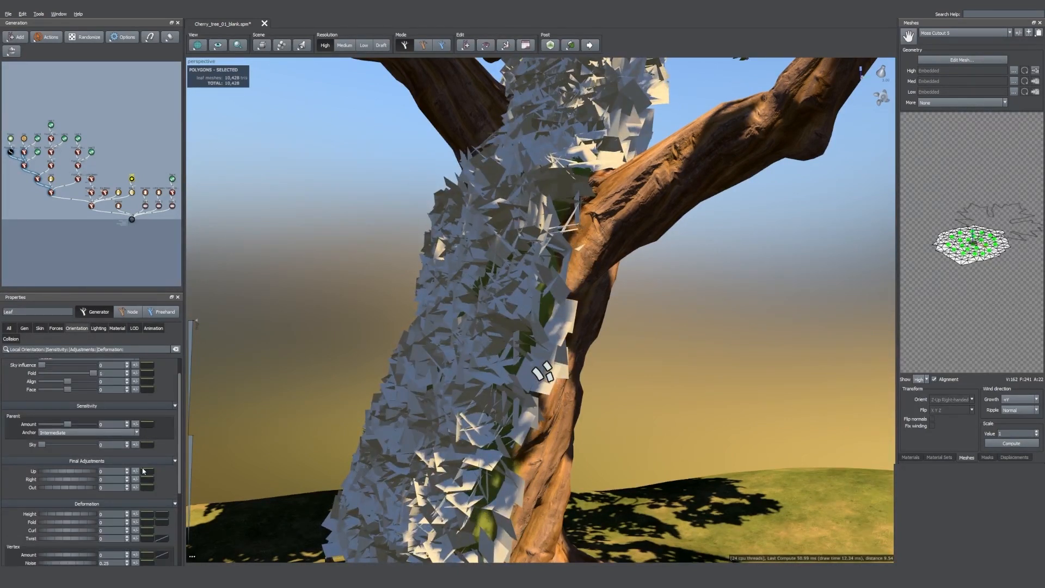
Step: Set the leaves' final right adjustment to 0.12 and add random variance to the up, right and out adjustments
{"action": "left_click_drag", "start_coordinate": [48, 478], "coordinate": [54, 483]}
{"action": "left_click", "coordinate": [135, 471]}
{"action": "left_click_drag", "start_coordinate": [188, 485], "coordinate": [206, 491]}
{"action": "left_click", "coordinate": [135, 479]}
{"action": "left_click", "coordinate": [135, 487]}
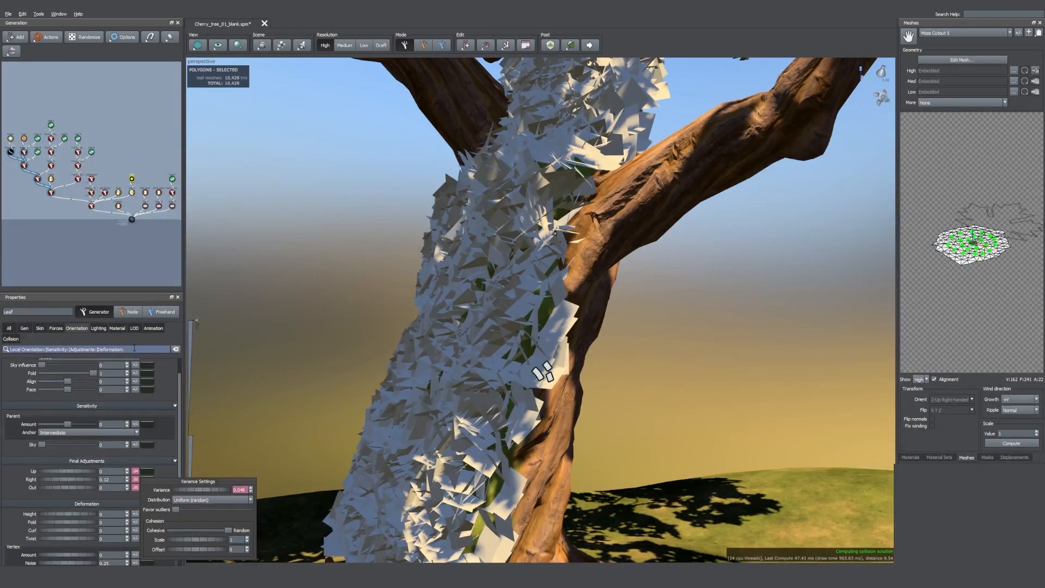
Step: Assign the Moss material and the triangular Moss Cutout 6 mesh to the leaf generator and inspect the trunk
{"action": "left_click", "coordinate": [120, 328]}
{"action": "left_click", "coordinate": [68, 390]}
{"action": "left_click", "coordinate": [58, 532]}
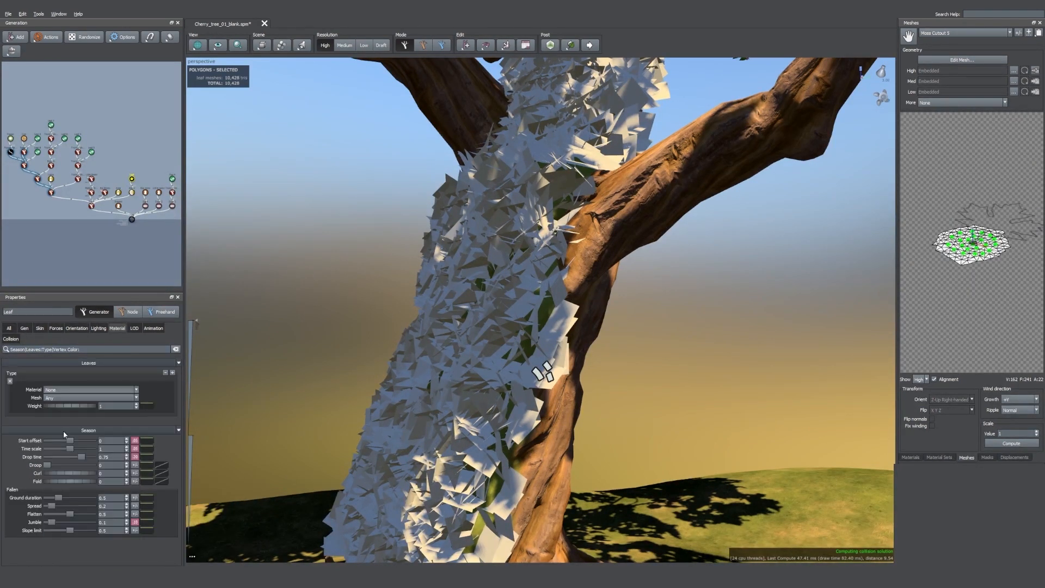
{"action": "left_click", "coordinate": [68, 398]}
{"action": "left_click", "coordinate": [64, 441]}
{"action": "left_click_drag", "start_coordinate": [396, 383], "coordinate": [347, 250]}
{"action": "left_click_drag", "start_coordinate": [299, 330], "coordinate": [503, 261]}
{"action": "left_click", "coordinate": [551, 264]}
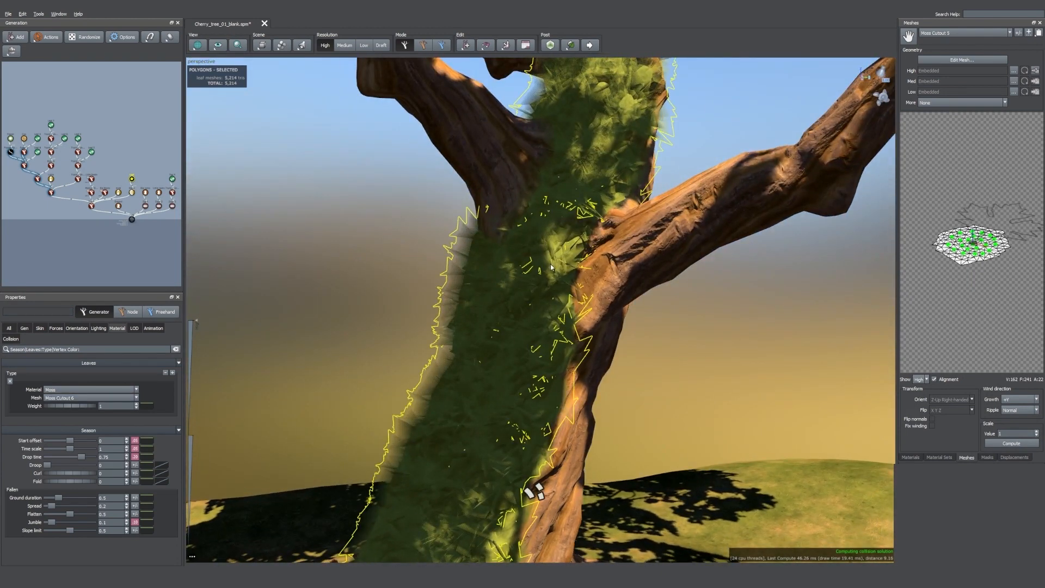
{"action": "scroll", "coordinate": [551, 264], "scroll_direction": "up", "scroll_amount": 2}
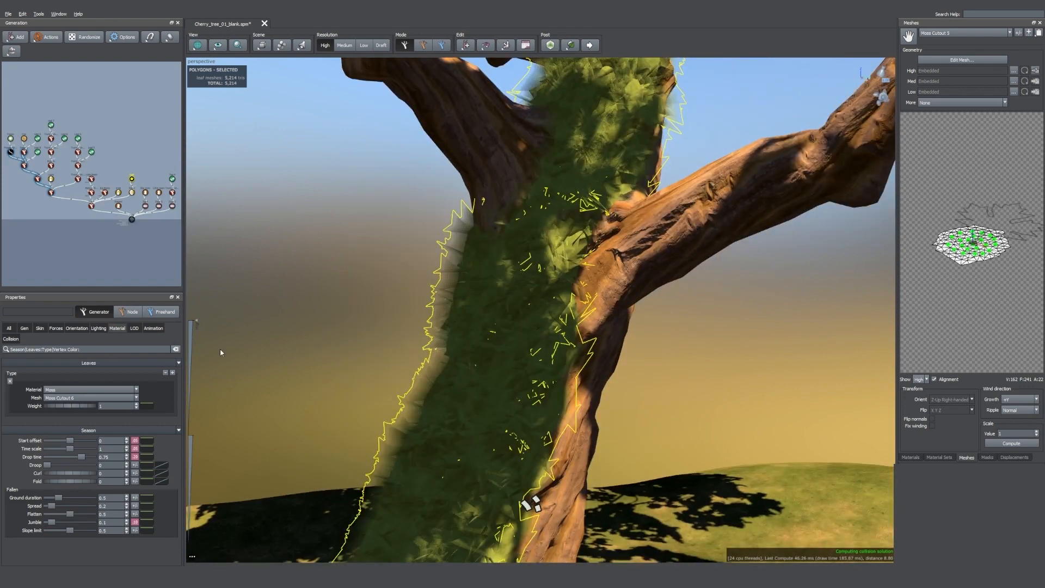
Step: Set the moss leaves' parent puffiness lighting anchor to Surface X and the amount to 1
{"action": "left_click", "coordinate": [98, 328]}
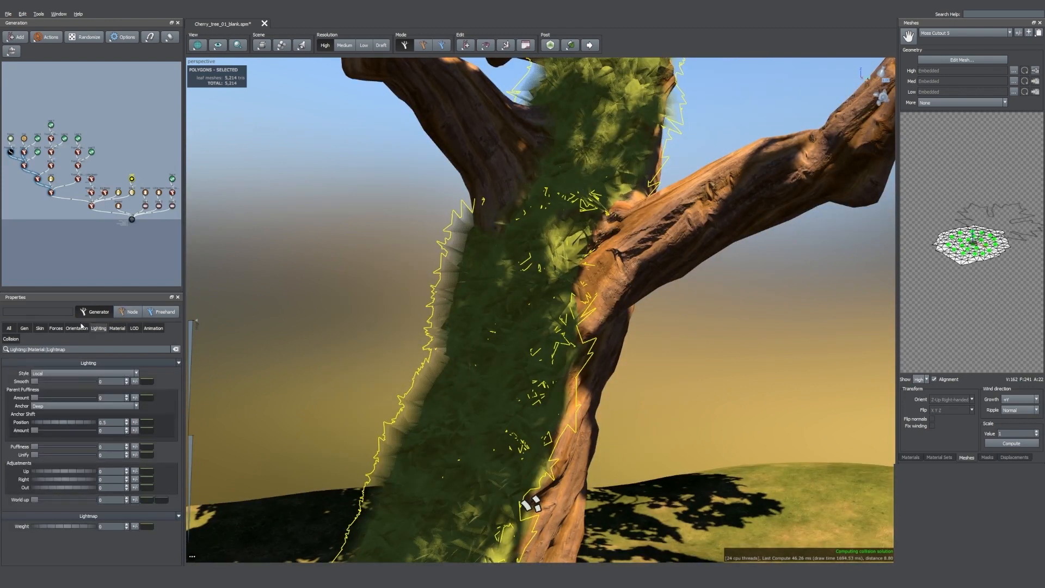
{"action": "left_click", "coordinate": [59, 406]}
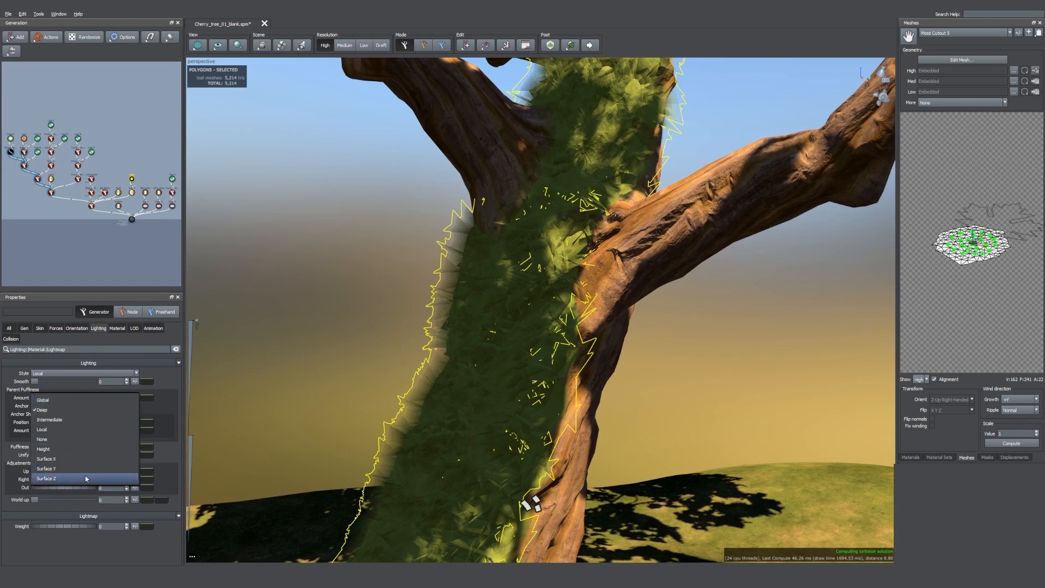
{"action": "left_click", "coordinate": [84, 458]}
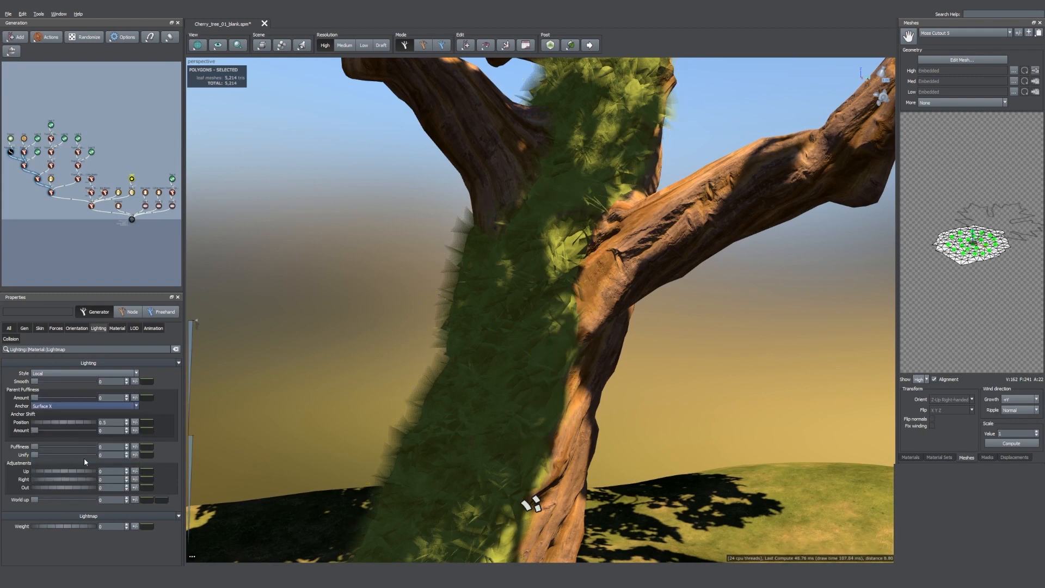
{"action": "left_click_drag", "start_coordinate": [34, 398], "coordinate": [182, 408]}
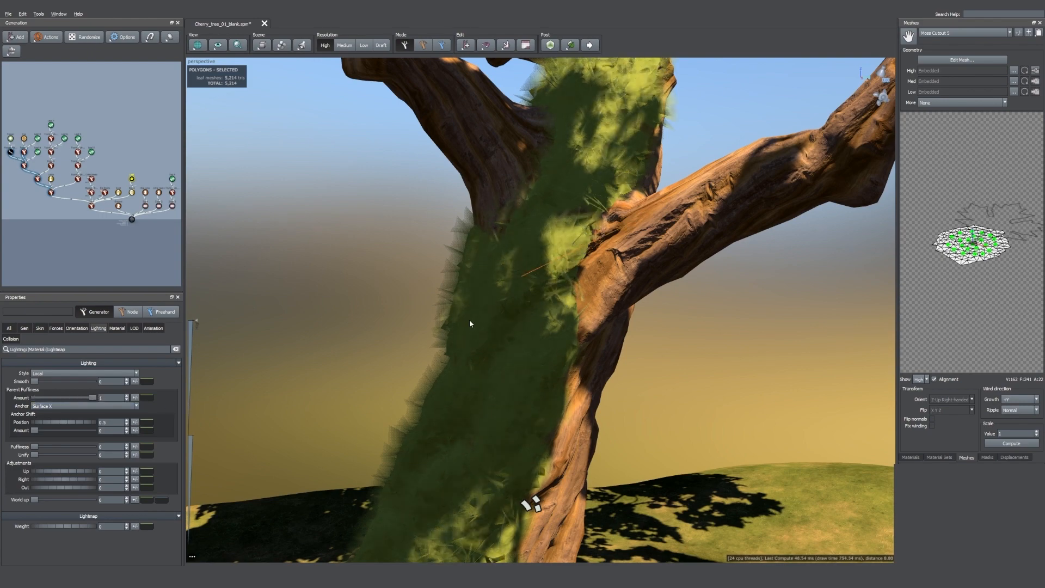
{"action": "scroll", "coordinate": [469, 319], "scroll_direction": "down", "scroll_amount": 5}
{"action": "scroll", "coordinate": [502, 333], "scroll_direction": "up", "scroll_amount": 3}
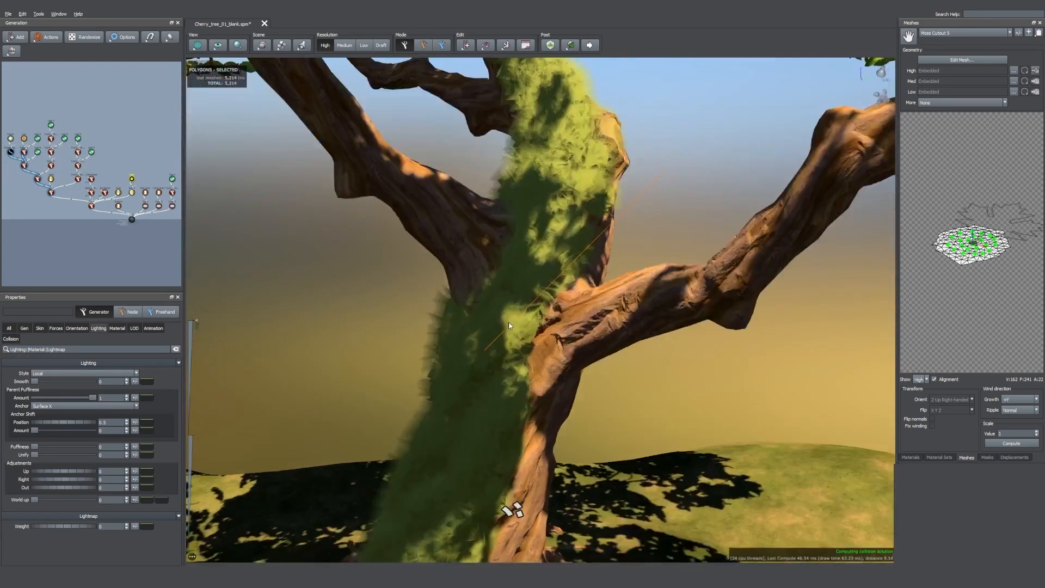
{"action": "mouse_move", "coordinate": [600, 260]}
{"action": "left_mouse_down"}
{"action": "mouse_move", "coordinate": [599, 273]}
{"action": "mouse_move", "coordinate": [596, 259]}
{"action": "left_mouse_up"}
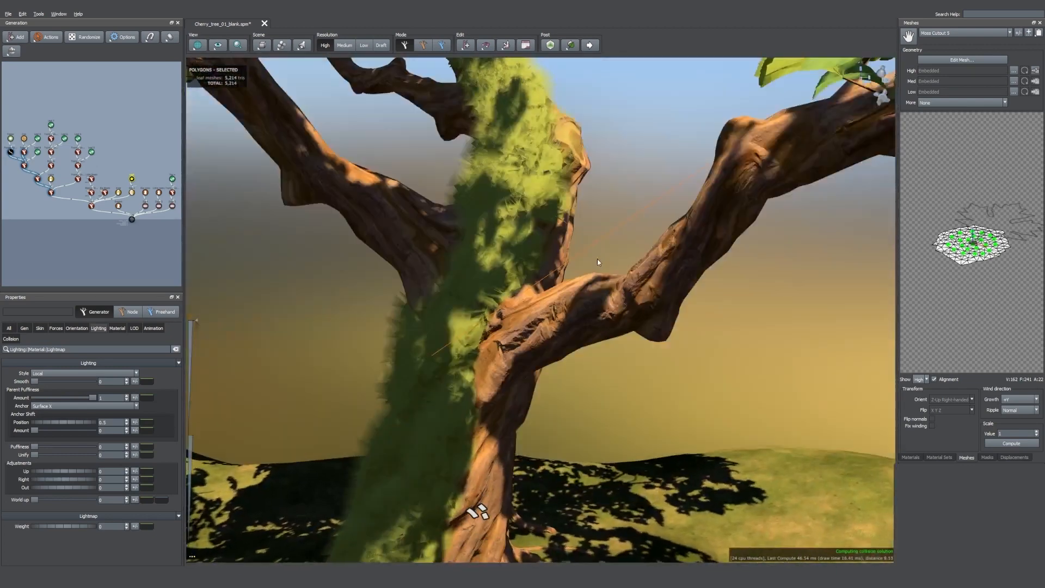
Step: Reduce the moss leaf generator's size to 0.25 and inspect the trunk with nothing selected
{"action": "left_click", "coordinate": [497, 200]}
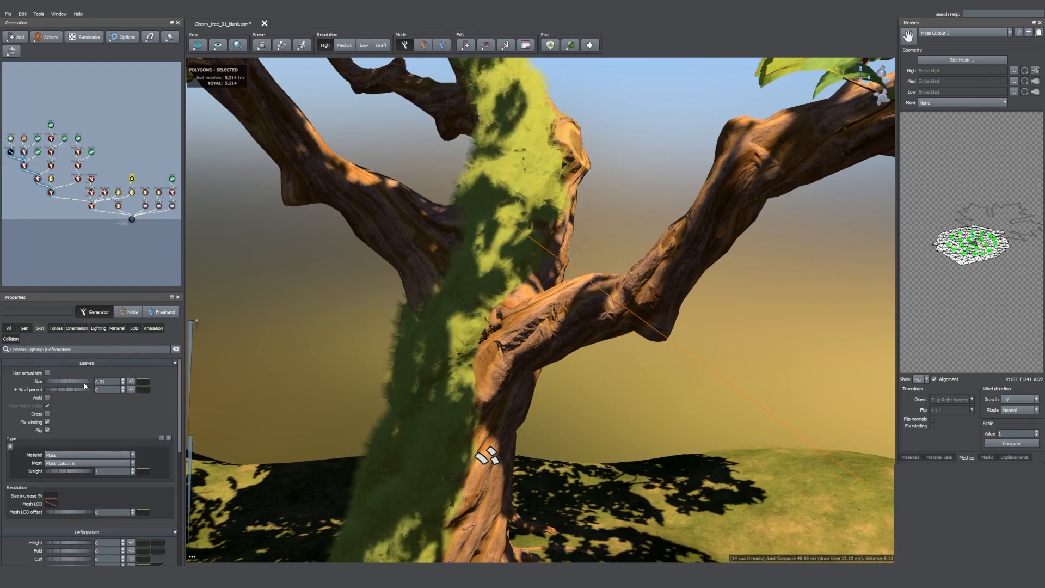
{"action": "scroll", "coordinate": [532, 361], "scroll_direction": "down", "scroll_amount": 5}
{"action": "scroll", "coordinate": [474, 197], "scroll_direction": "up", "scroll_amount": 6}
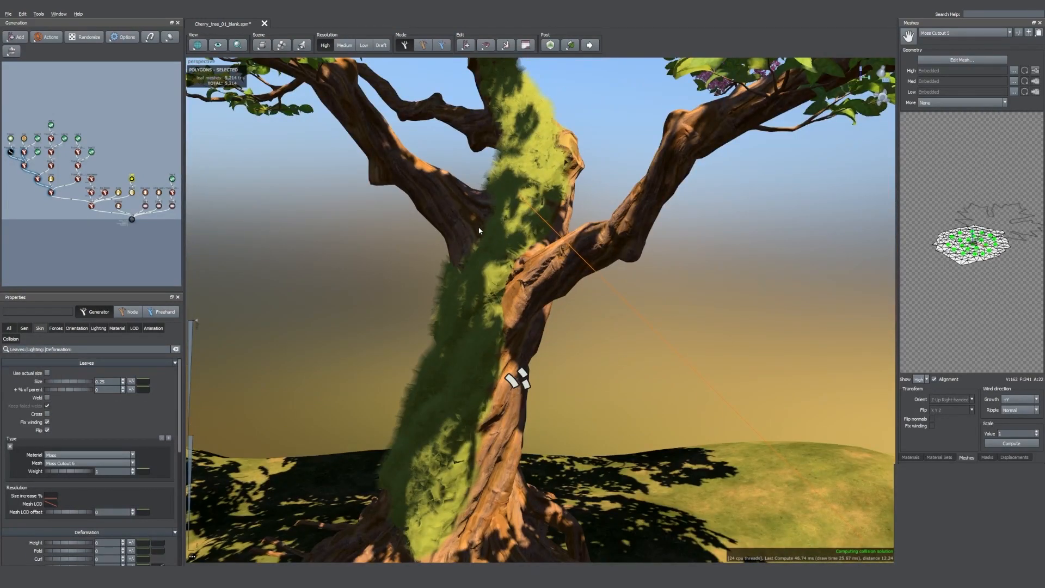
{"action": "scroll", "coordinate": [479, 231], "scroll_direction": "down", "scroll_amount": 5}
{"action": "scroll", "coordinate": [473, 229], "scroll_direction": "up", "scroll_amount": 5}
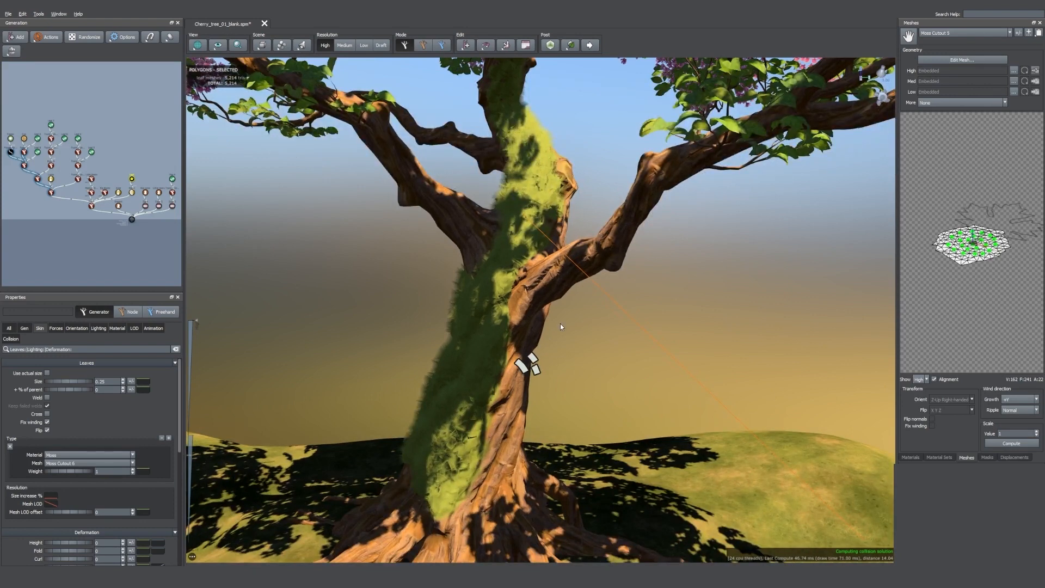
{"action": "left_click", "coordinate": [769, 264]}
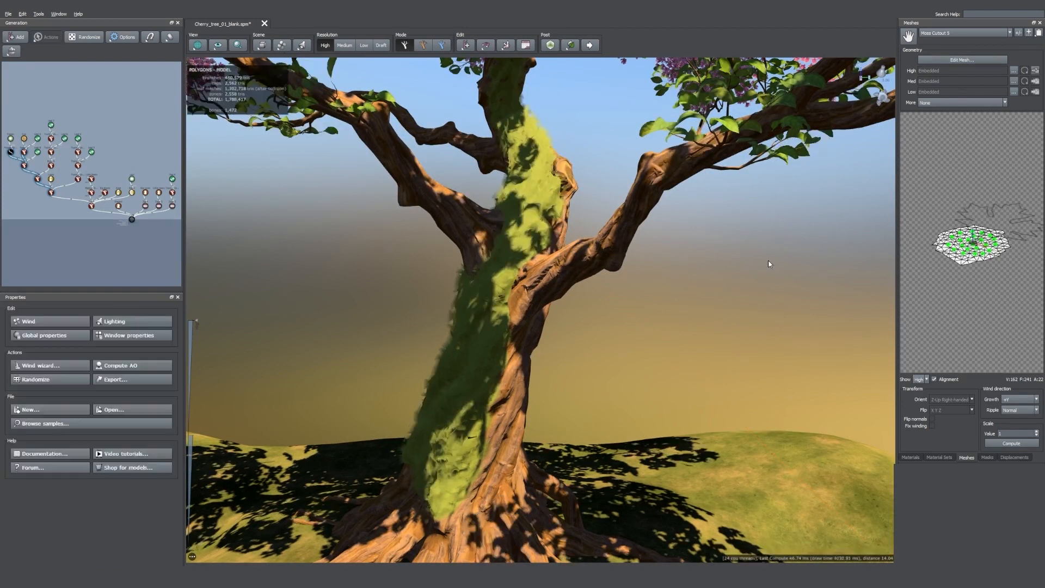
Step: Set the moss leaf generator's collision style to Nothing and inspect the moss on the trunk
{"action": "left_click", "coordinate": [498, 196]}
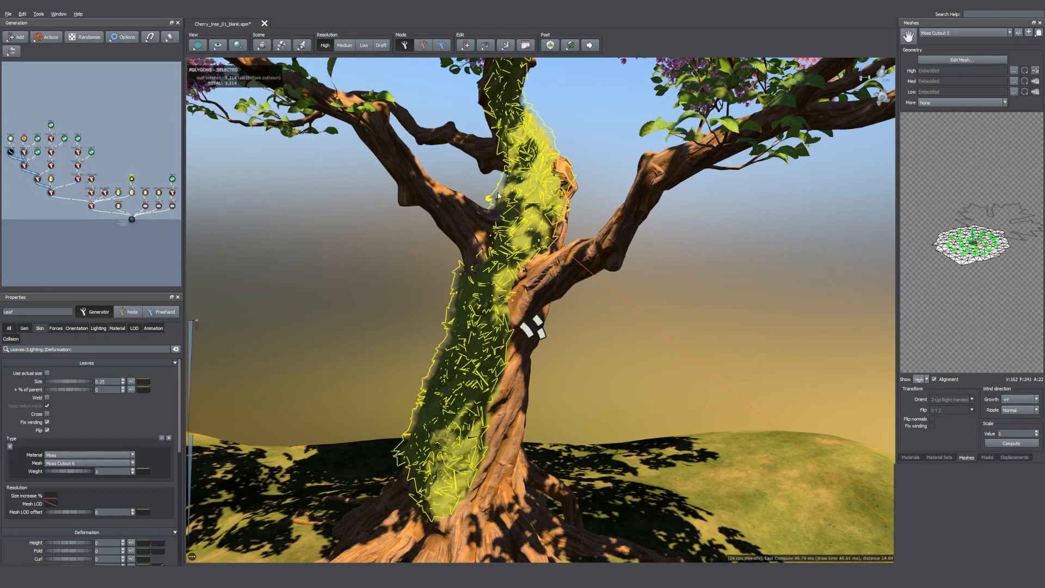
{"action": "left_click", "coordinate": [570, 44]}
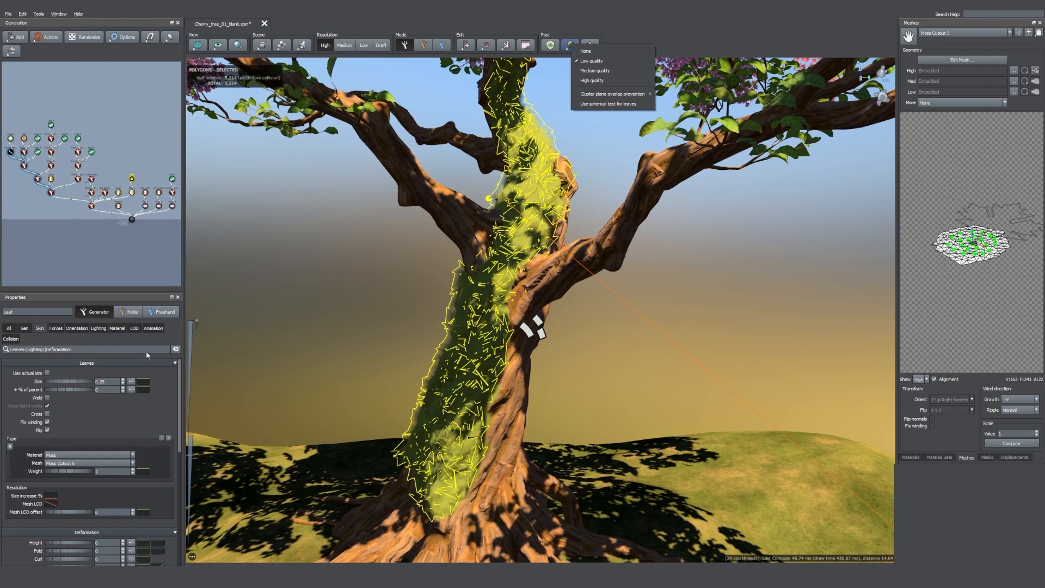
{"action": "left_click", "coordinate": [11, 339]}
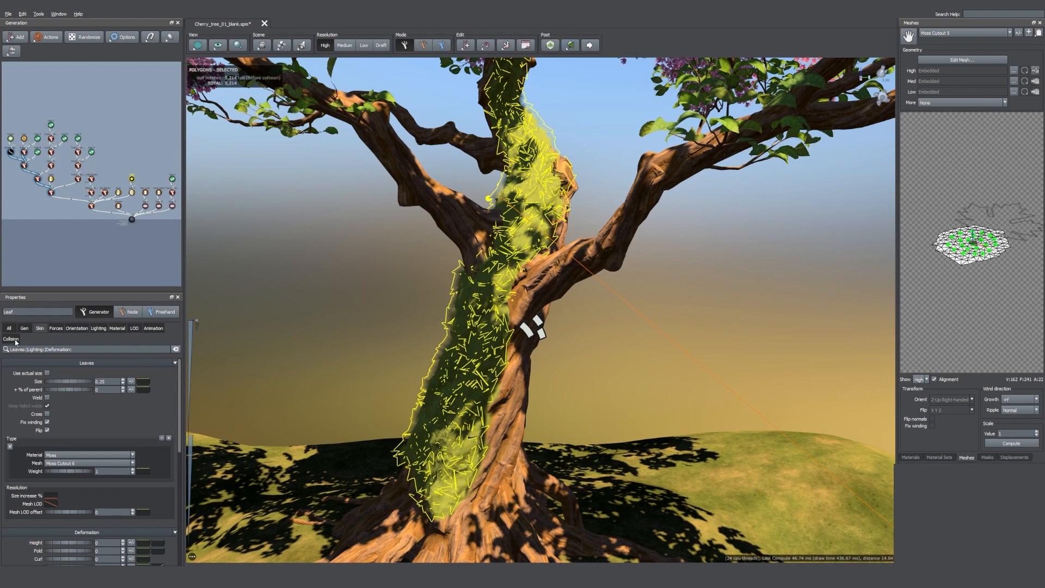
{"action": "left_click", "coordinate": [100, 373]}
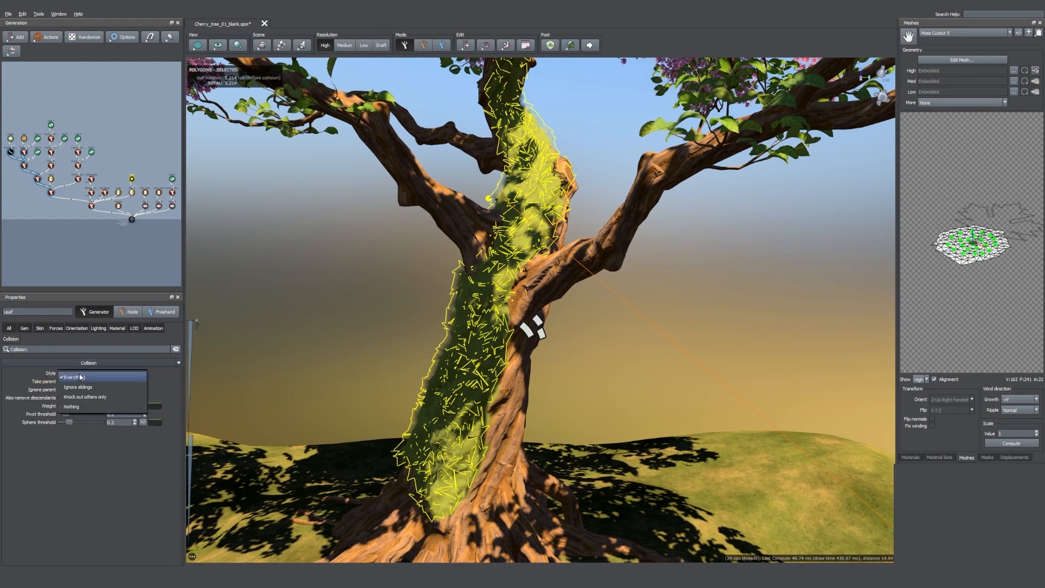
{"action": "left_click", "coordinate": [80, 406]}
{"action": "scroll", "coordinate": [541, 211], "scroll_direction": "up", "scroll_amount": 5}
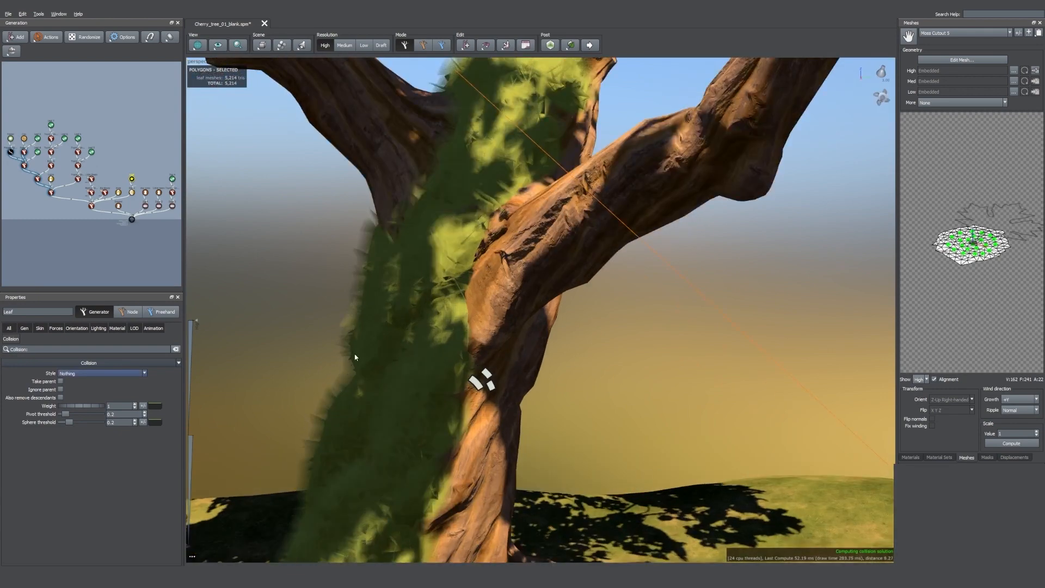
{"action": "scroll", "coordinate": [472, 267], "scroll_direction": "down", "scroll_amount": 5}
{"action": "left_click_drag", "start_coordinate": [553, 289], "coordinate": [651, 320]}
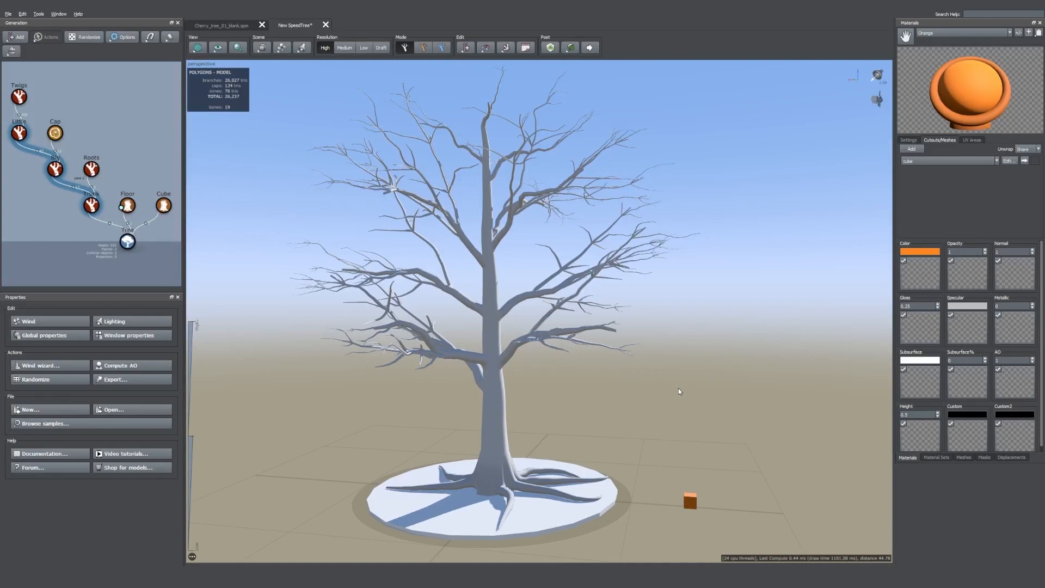
{"action": "middle_click_drag", "start_coordinate": [678, 390], "coordinate": [688, 389]}
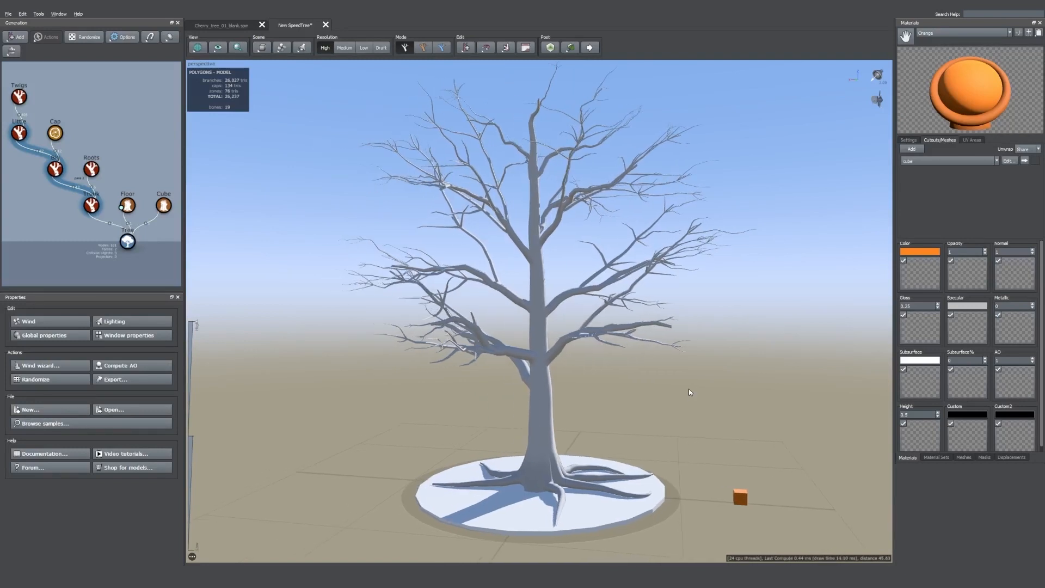
{"action": "mouse_move", "coordinate": [773, 420]}
{"action": "left_mouse_down"}
{"action": "mouse_move", "coordinate": [758, 426]}
{"action": "mouse_move", "coordinate": [766, 431]}
{"action": "left_mouse_up"}
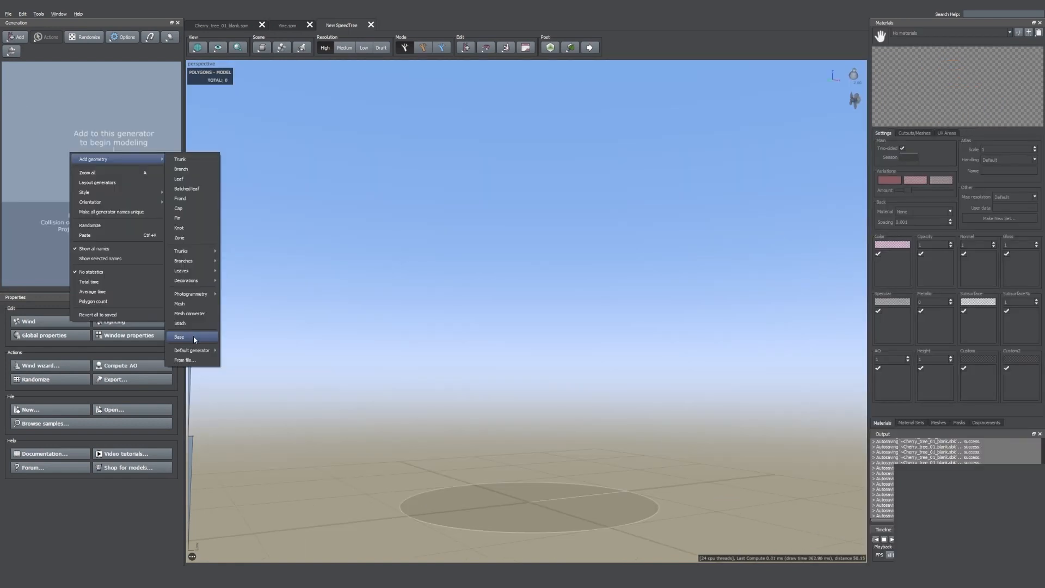
Step: Add a Base generator to the empty tree and create a Disk projector at the scene's origin
{"action": "left_click", "coordinate": [194, 332]}
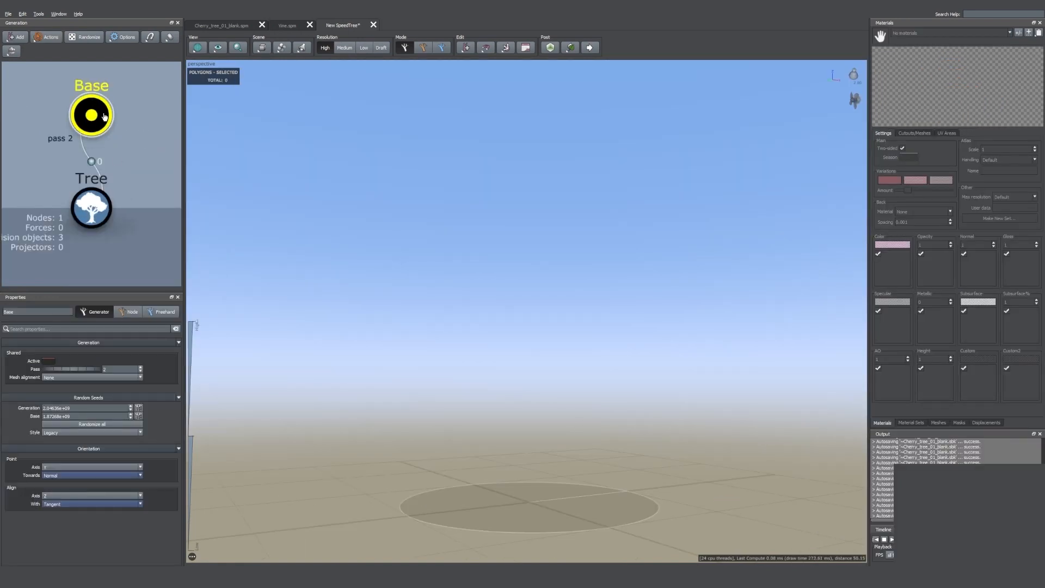
{"action": "left_click", "coordinate": [11, 51]}
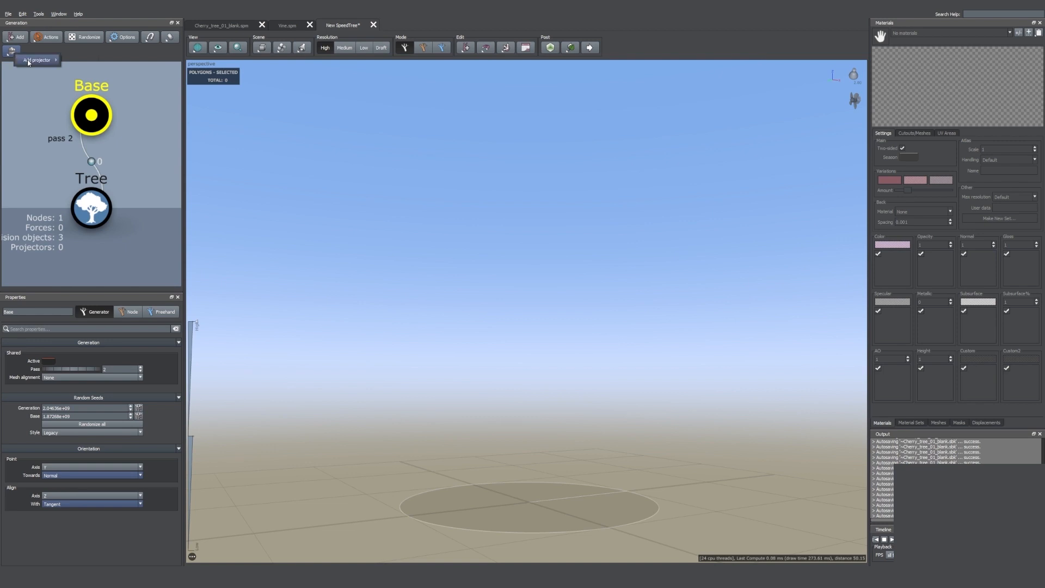
{"action": "mouse_move", "coordinate": [29, 63]}
{"action": "left_click", "coordinate": [76, 62]}
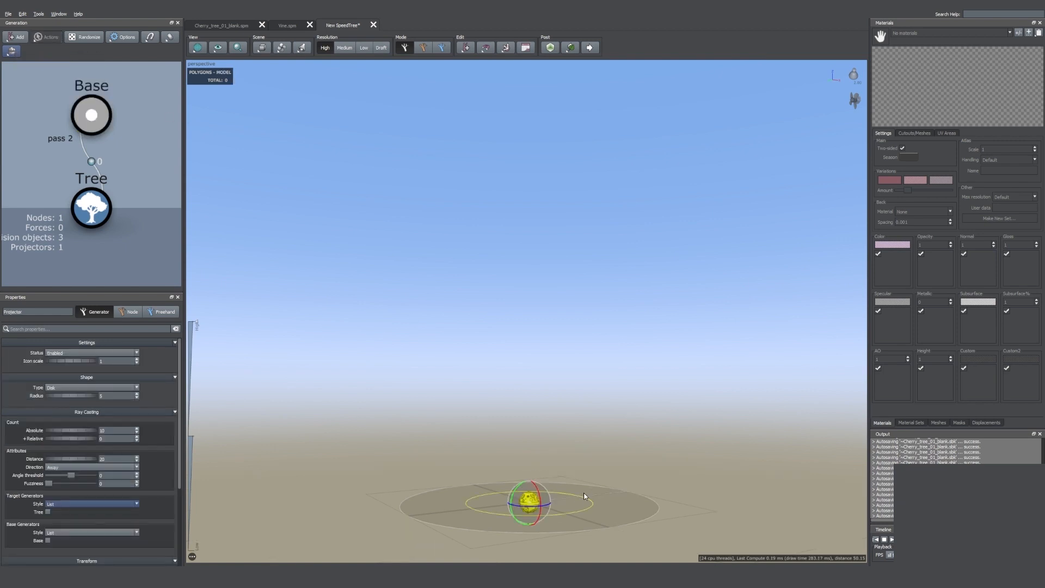
{"action": "middle_click_drag", "start_coordinate": [584, 493], "coordinate": [551, 408]}
{"action": "scroll", "coordinate": [537, 426], "scroll_direction": "up", "scroll_amount": 5}
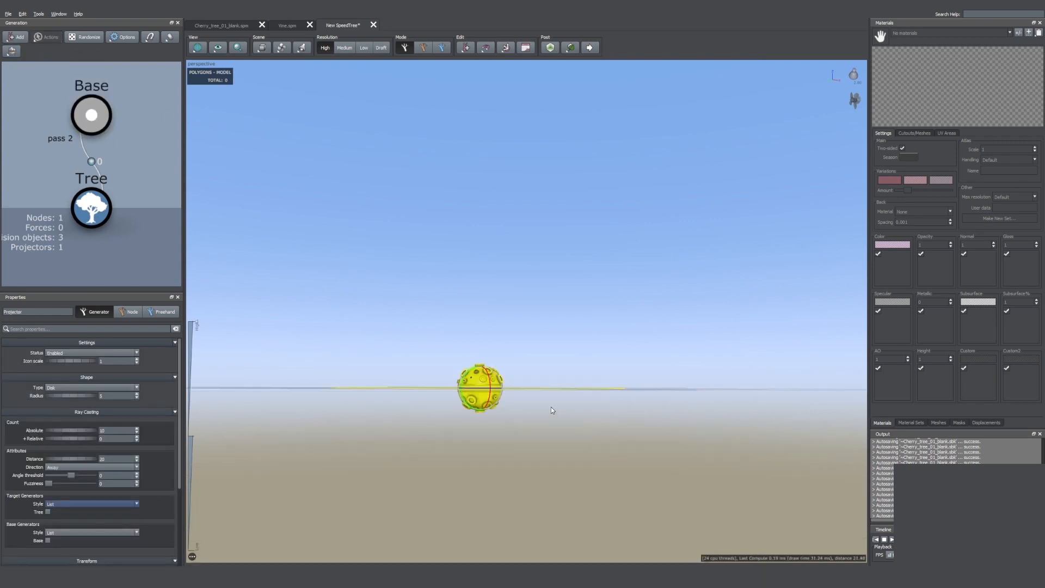
{"action": "left_click_drag", "start_coordinate": [551, 406], "coordinate": [548, 428]}
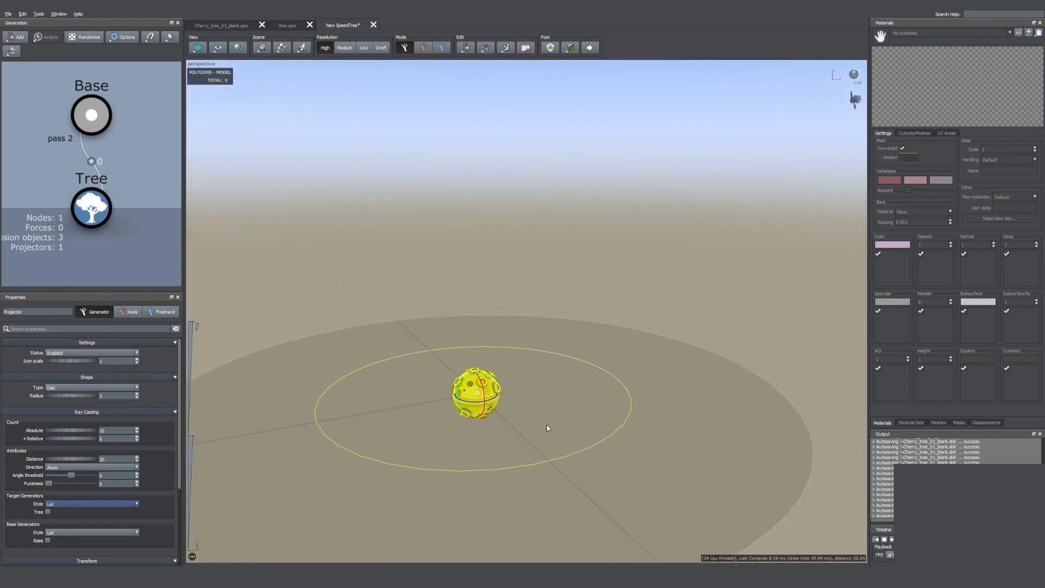
Step: Enable Base as the projector's base generator and raise the projector vertically above the ground plane
{"action": "scroll", "coordinate": [121, 425], "scroll_direction": "down", "scroll_amount": 3}
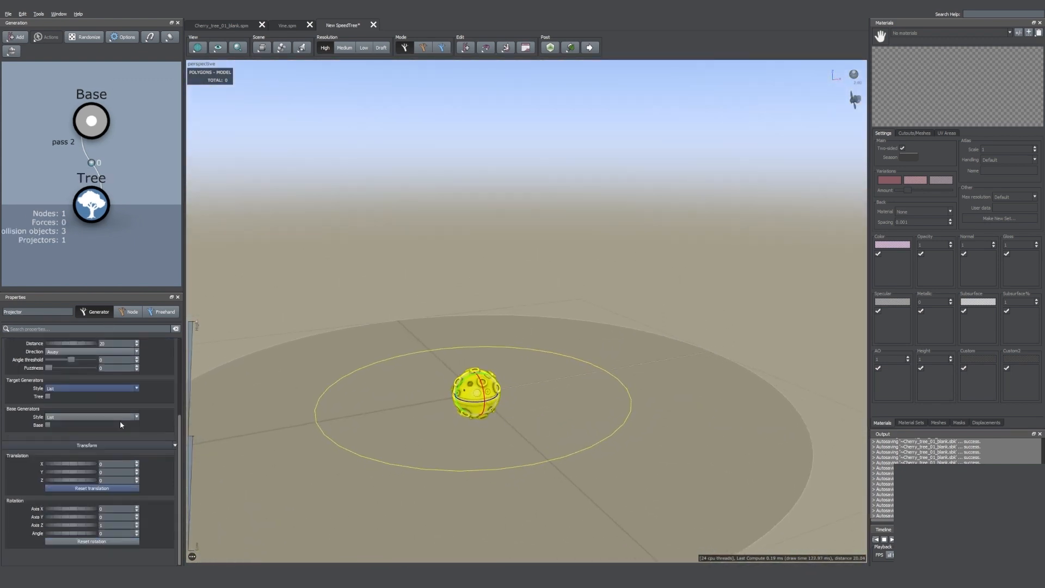
{"action": "left_click", "coordinate": [48, 424]}
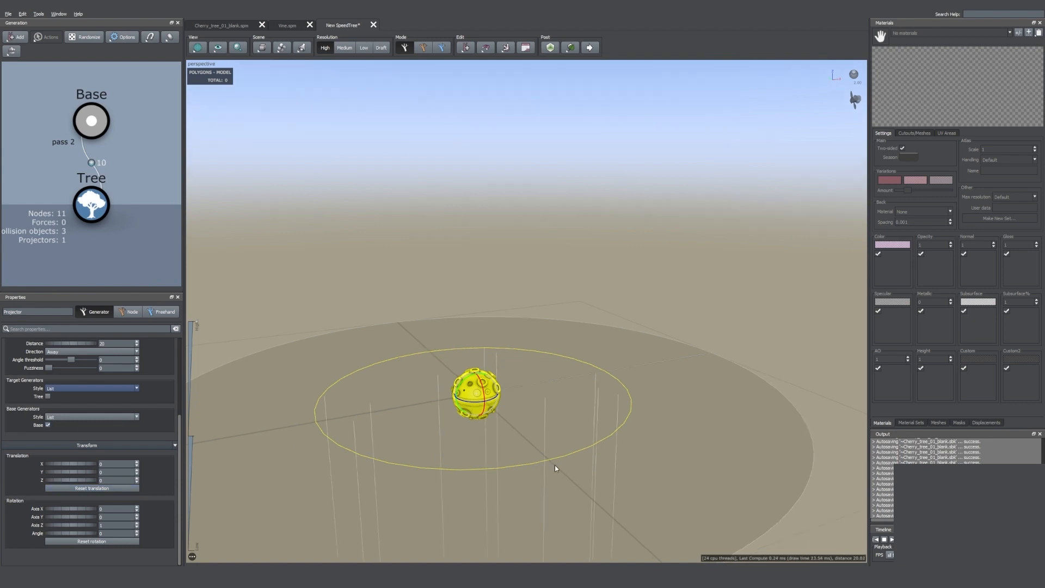
{"action": "left_click_drag", "start_coordinate": [555, 466], "coordinate": [551, 456]}
{"action": "key", "text": "space"}
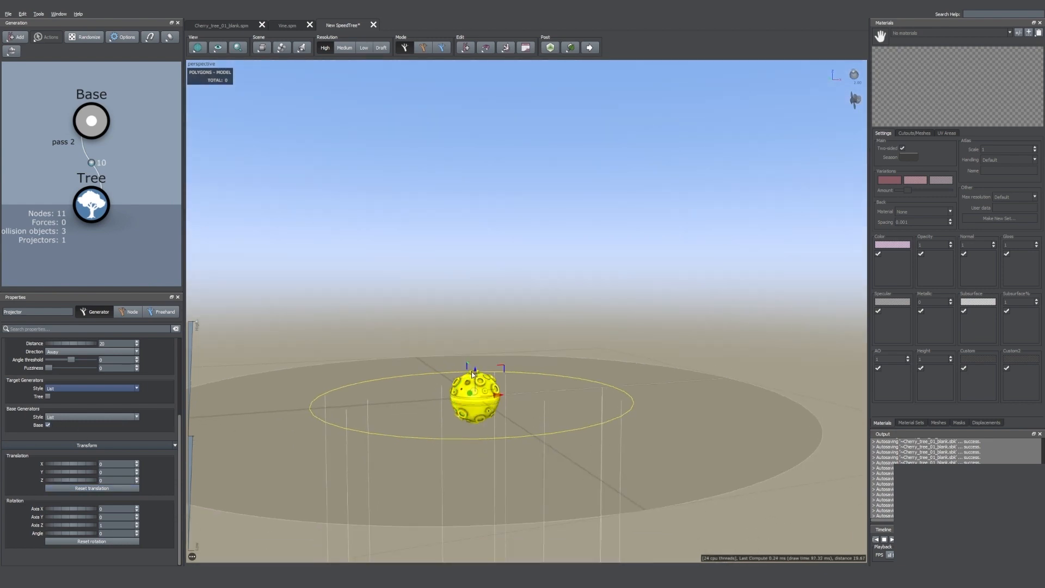
{"action": "left_click_drag", "start_coordinate": [473, 375], "coordinate": [473, 182]}
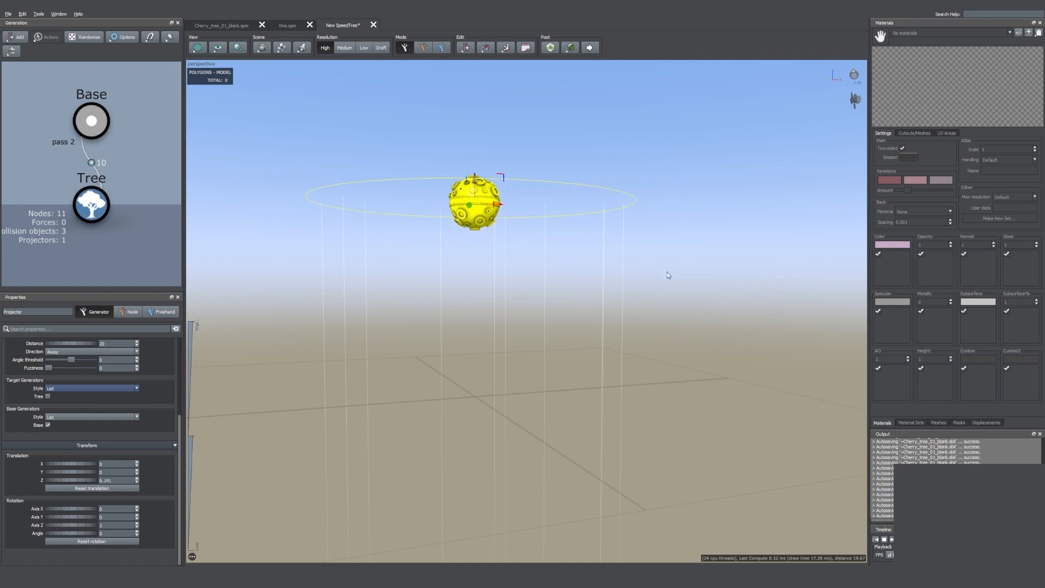
{"action": "left_click_drag", "start_coordinate": [669, 275], "coordinate": [643, 306]}
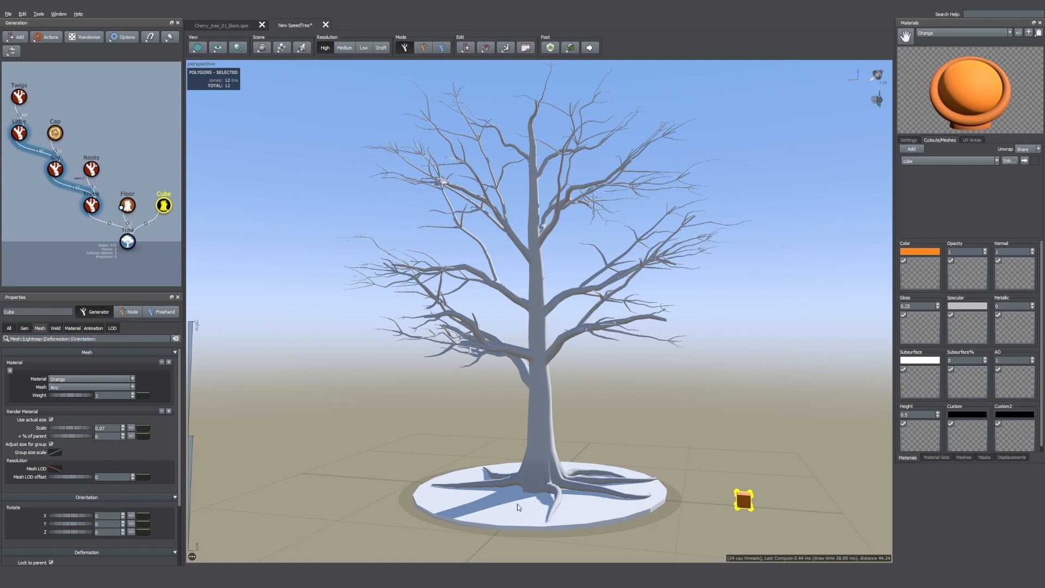
Step: In the bare tree scene, deselect the cube and add a Base generator to the Tree node
{"action": "left_click_drag", "start_coordinate": [662, 419], "coordinate": [672, 426]}
{"action": "left_click", "coordinate": [670, 424]}
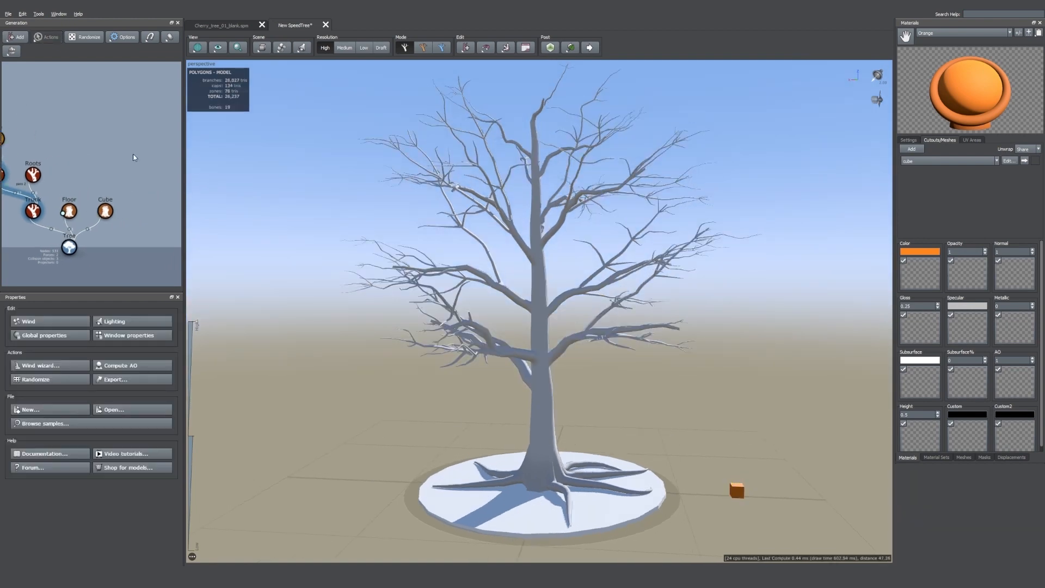
{"action": "right_click", "coordinate": [140, 149]}
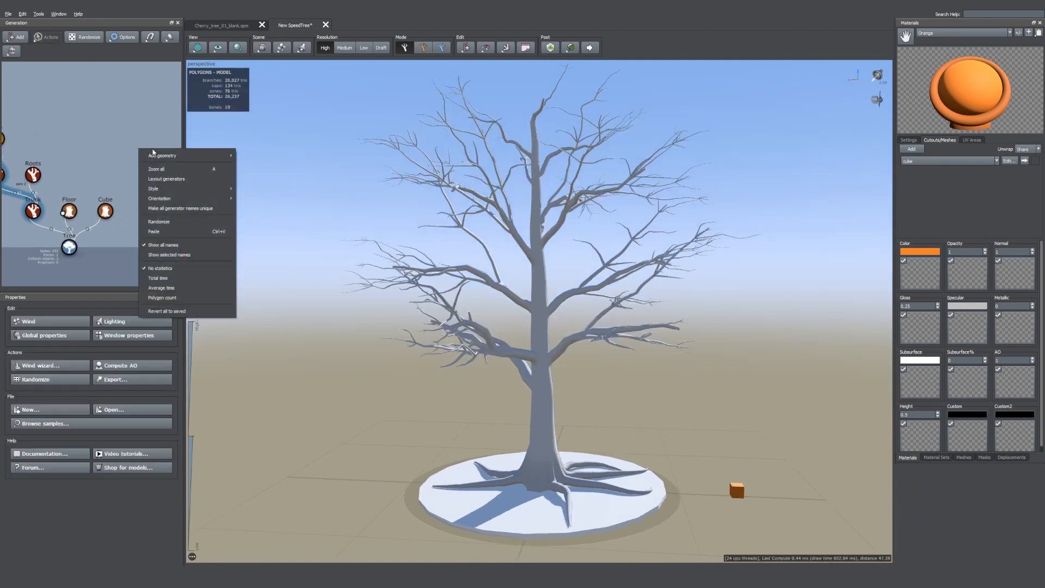
{"action": "mouse_move", "coordinate": [155, 155]}
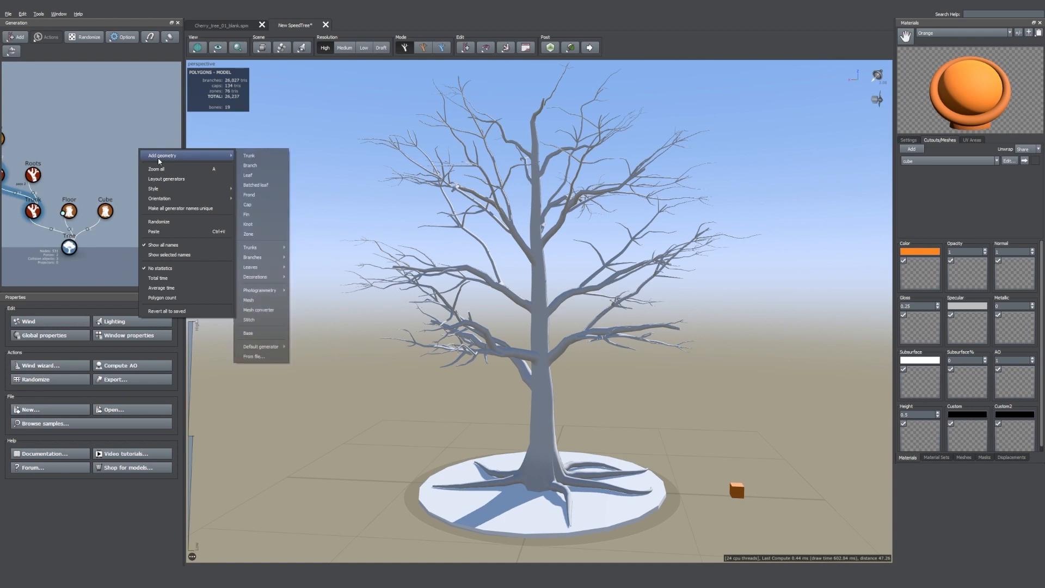
{"action": "left_click", "coordinate": [261, 334]}
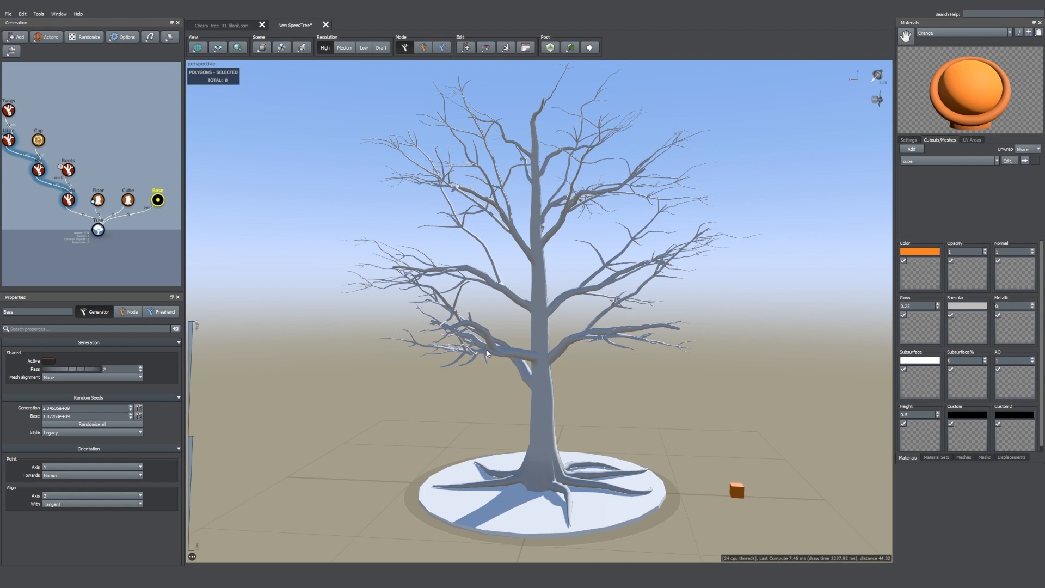
Step: Reattach the Cube mesh generator as a child of the Base generator
{"action": "left_click", "coordinate": [132, 206]}
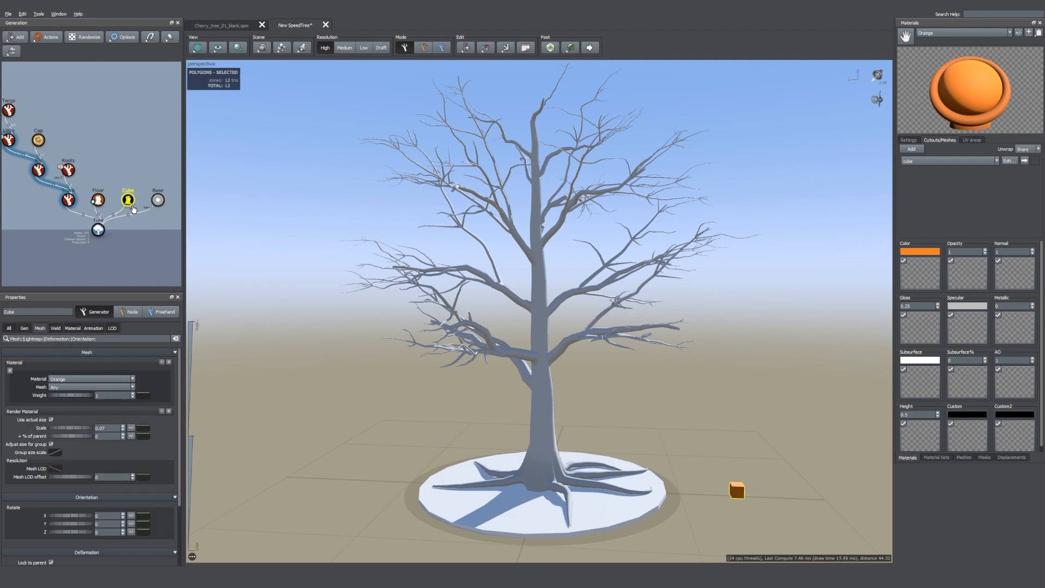
{"action": "left_click_drag", "start_coordinate": [129, 205], "coordinate": [157, 201]}
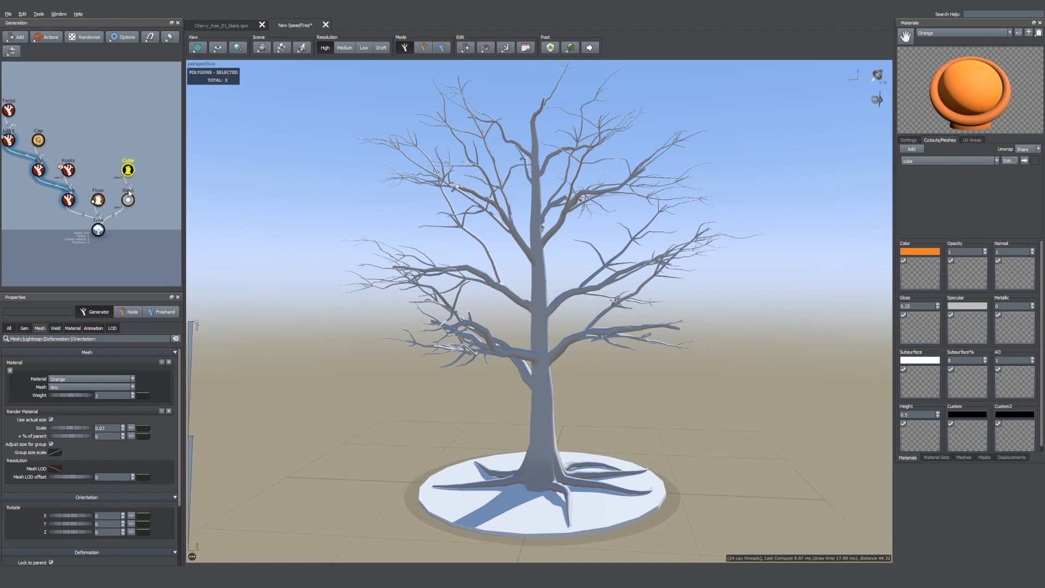
{"action": "scroll", "coordinate": [129, 208], "scroll_direction": "up", "scroll_amount": 5}
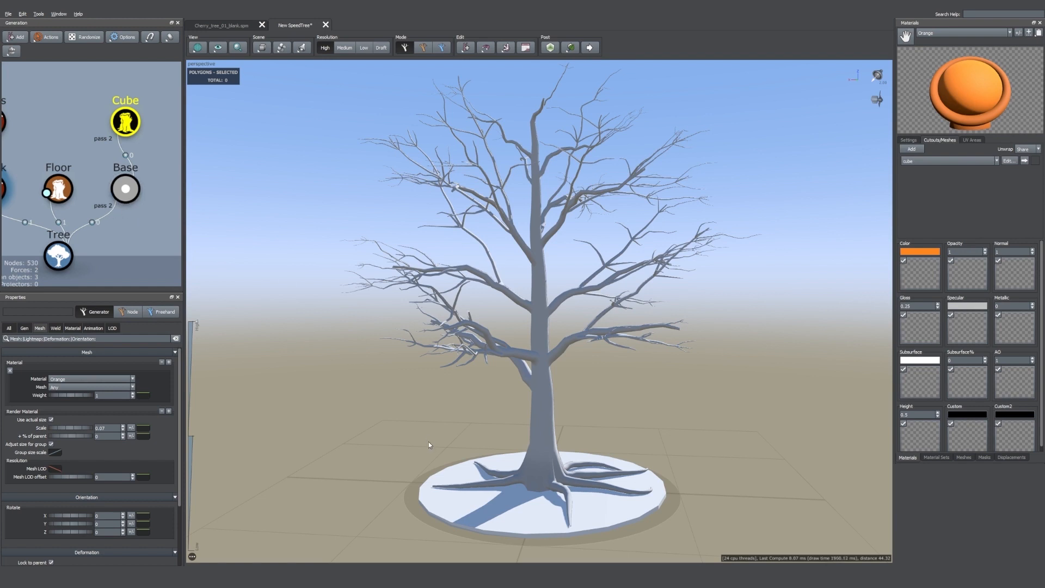
Step: Create a Disk projector in the tree scene, raise it above the ground plane and move it sideways away from the trunk
{"action": "left_click_drag", "start_coordinate": [429, 442], "coordinate": [414, 434]}
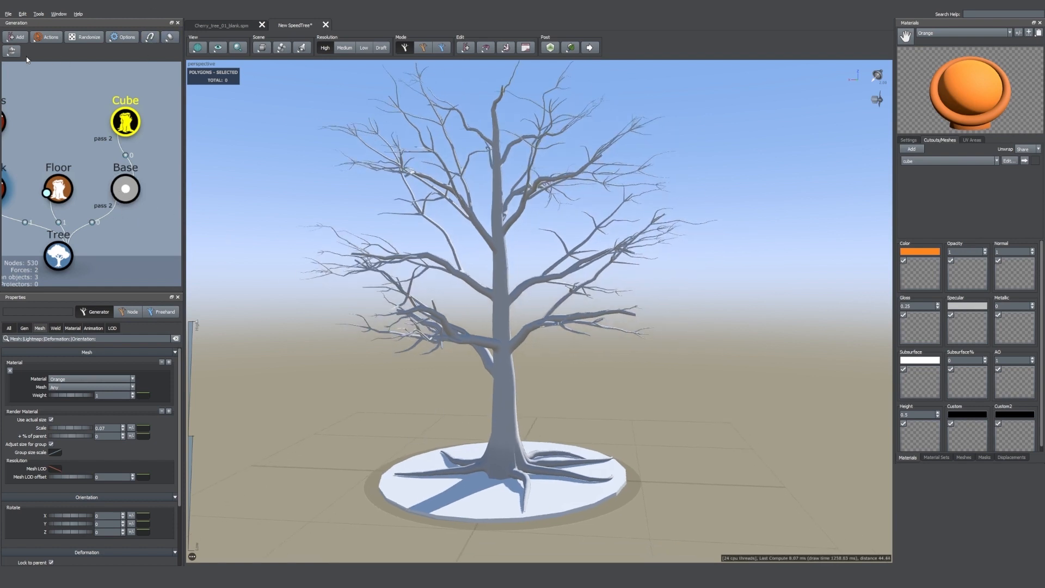
{"action": "left_click", "coordinate": [11, 51]}
{"action": "left_click", "coordinate": [76, 63]}
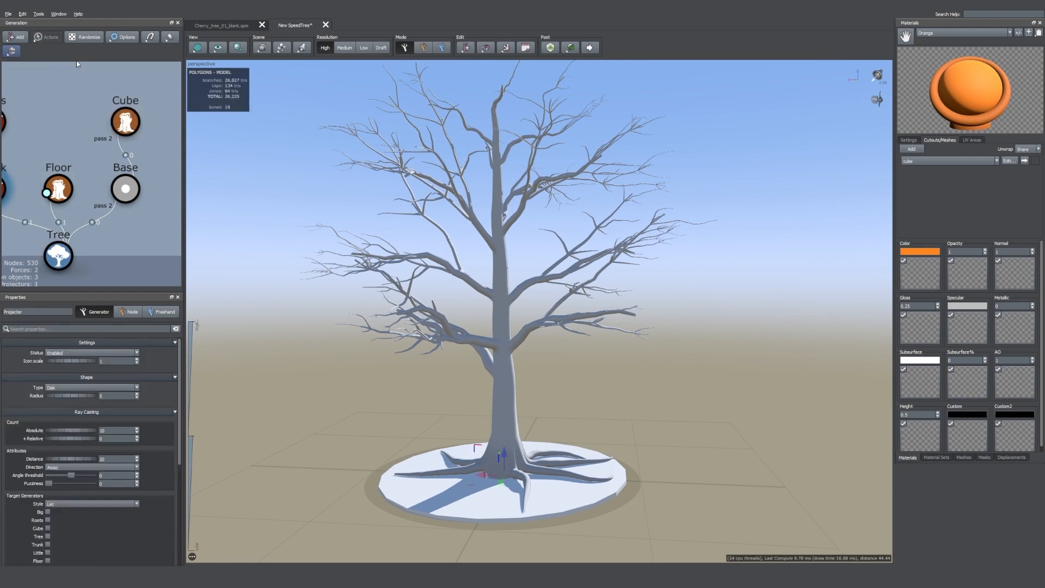
{"action": "middle_click_drag", "start_coordinate": [505, 419], "coordinate": [502, 403]}
{"action": "left_click_drag", "start_coordinate": [478, 369], "coordinate": [478, 290]}
{"action": "left_click_drag", "start_coordinate": [571, 326], "coordinate": [612, 425]}
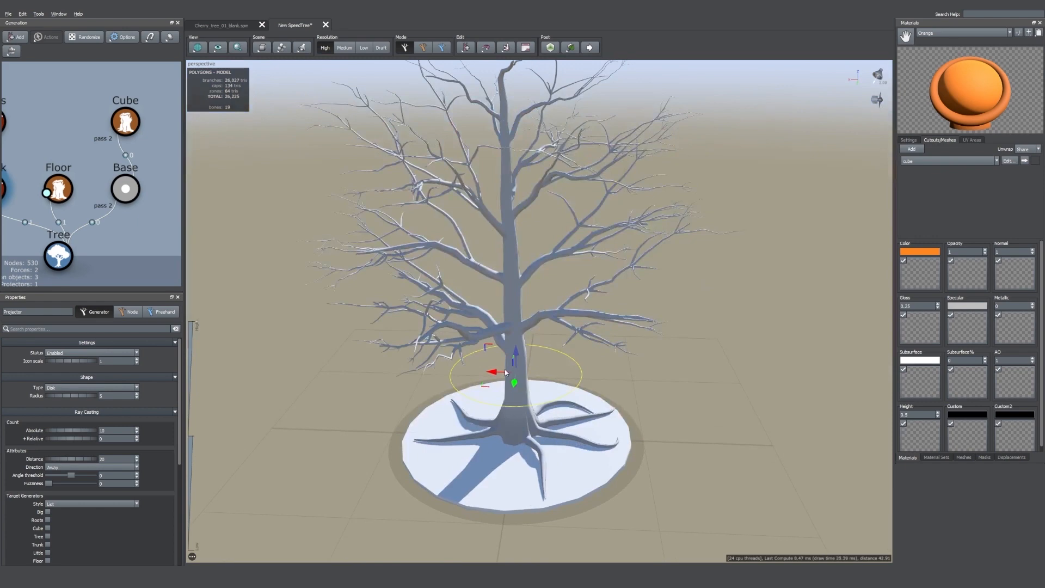
{"action": "left_click_drag", "start_coordinate": [505, 373], "coordinate": [408, 366]}
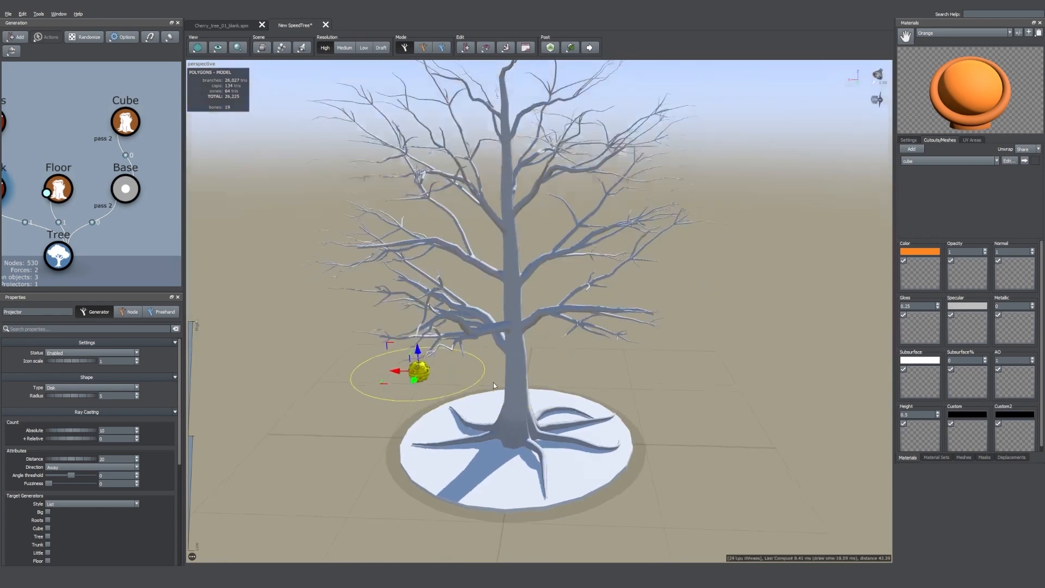
{"action": "left_click_drag", "start_coordinate": [494, 385], "coordinate": [492, 375]}
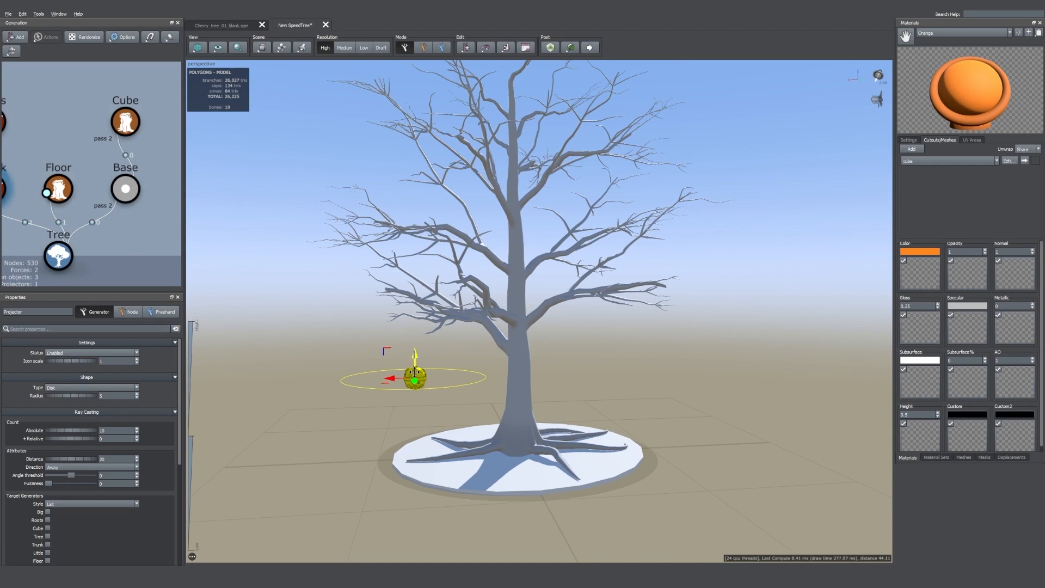
Step: Enable Base as the projector's base generator and Floor as its target generator
{"action": "scroll", "coordinate": [93, 430], "scroll_direction": "down", "scroll_amount": 1}
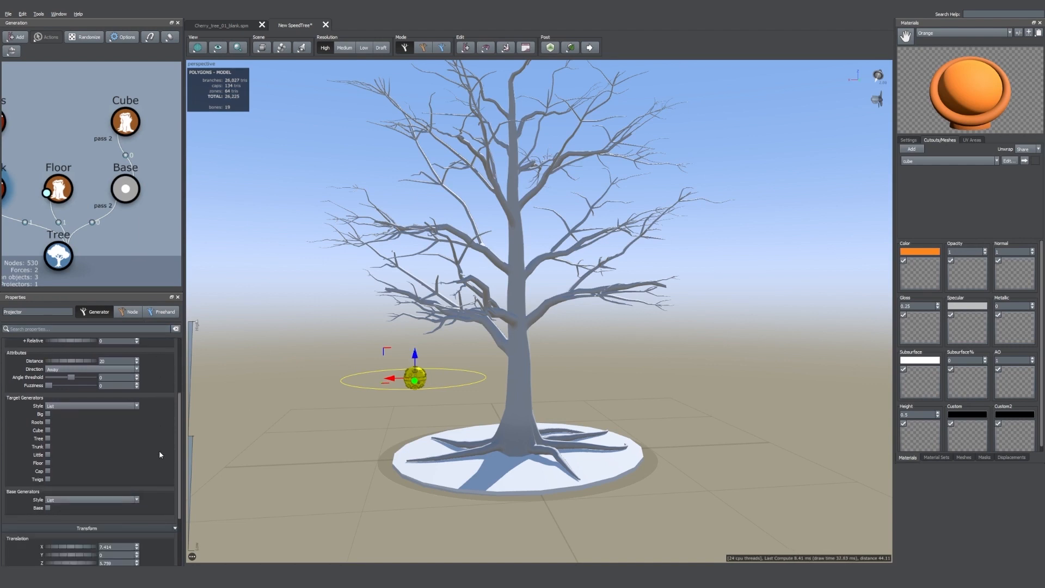
{"action": "scroll", "coordinate": [166, 438], "scroll_direction": "down", "scroll_amount": 3}
{"action": "left_click", "coordinate": [48, 508]}
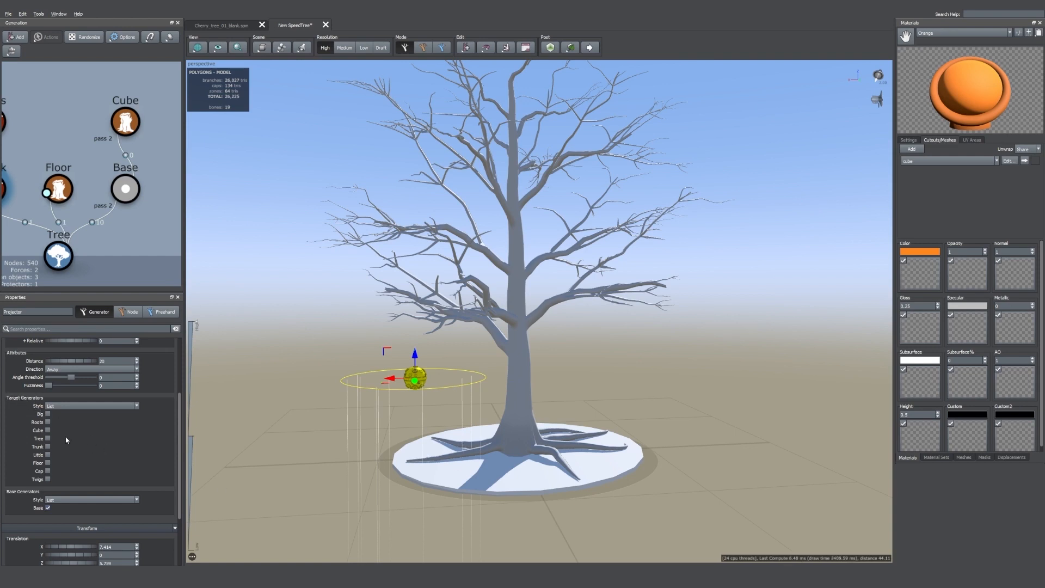
{"action": "left_click", "coordinate": [48, 463]}
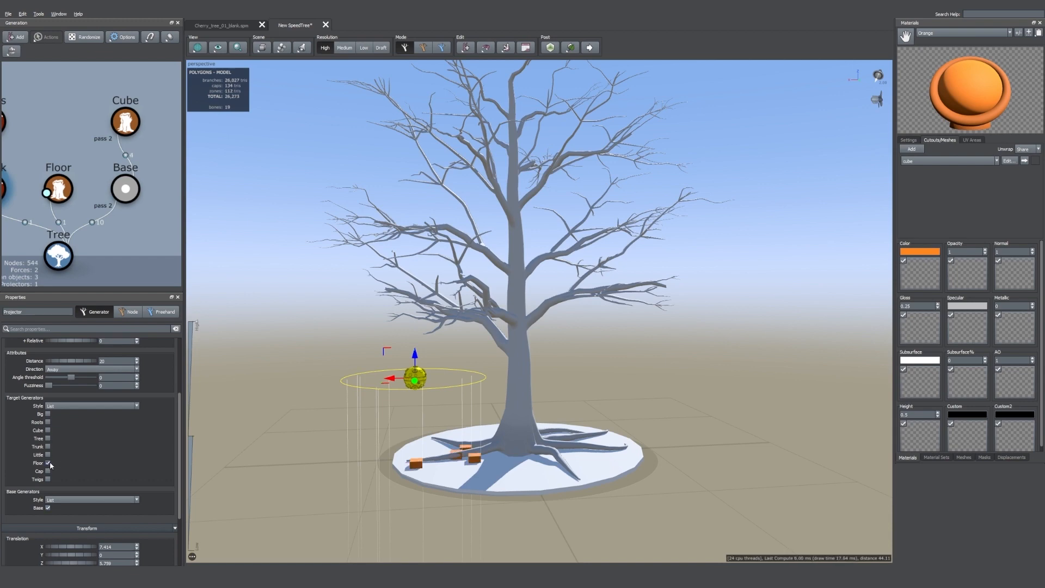
{"action": "mouse_move", "coordinate": [328, 407]}
{"action": "left_mouse_down"}
{"action": "mouse_move", "coordinate": [331, 430]}
{"action": "mouse_move", "coordinate": [325, 410]}
{"action": "left_mouse_up"}
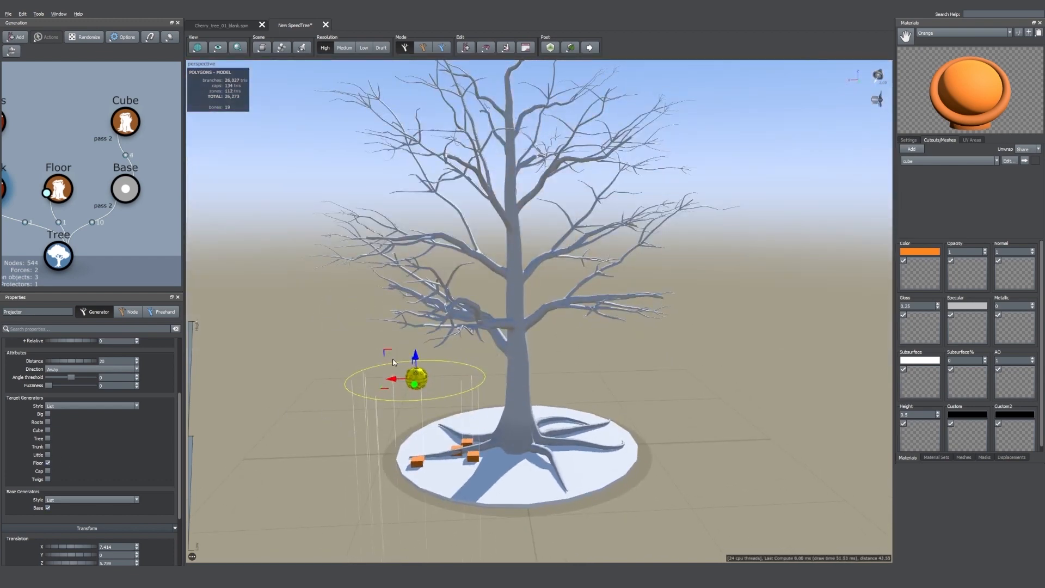
Step: Tilt the projector to face the trunk and add Roots and Trunk to its target generators
{"action": "left_click_drag", "start_coordinate": [394, 362], "coordinate": [362, 335]}
{"action": "key", "text": "e"}
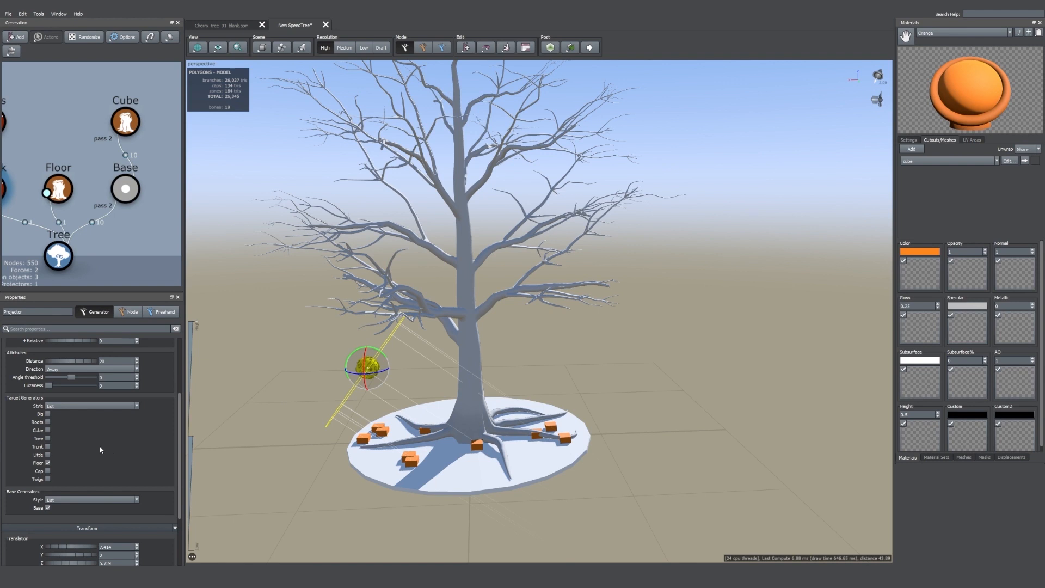
{"action": "left_click", "coordinate": [48, 447]}
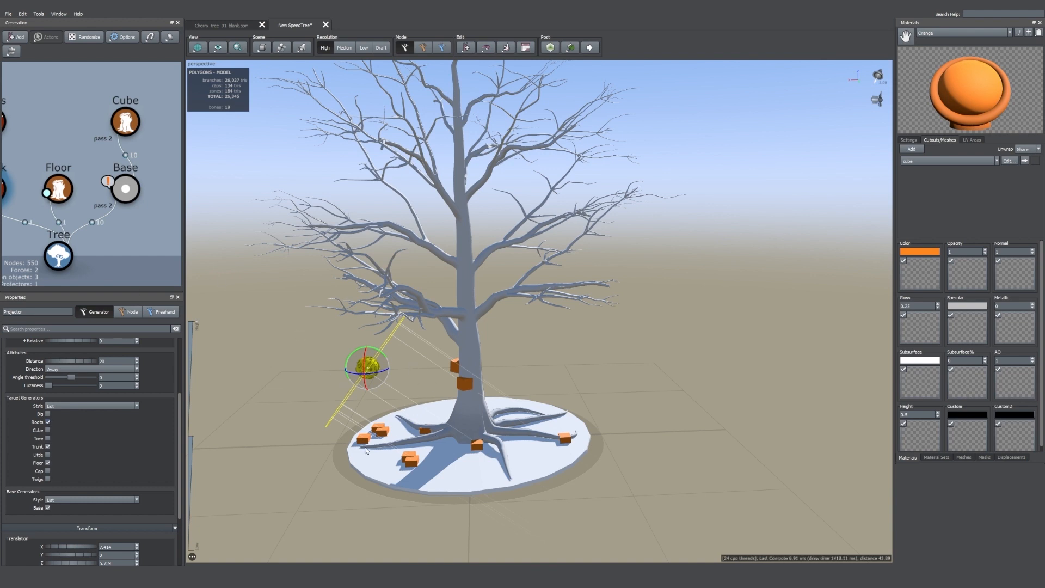
Step: Set the projector's absolute ray count to 100
{"action": "scroll", "coordinate": [113, 361], "scroll_direction": "up", "scroll_amount": 3}
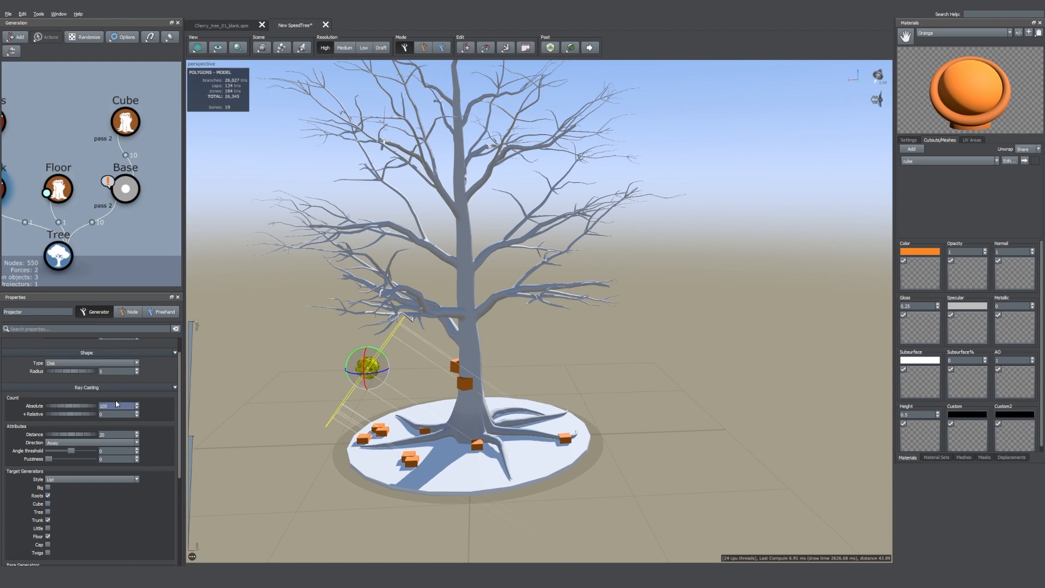
{"action": "key", "text": "Return"}
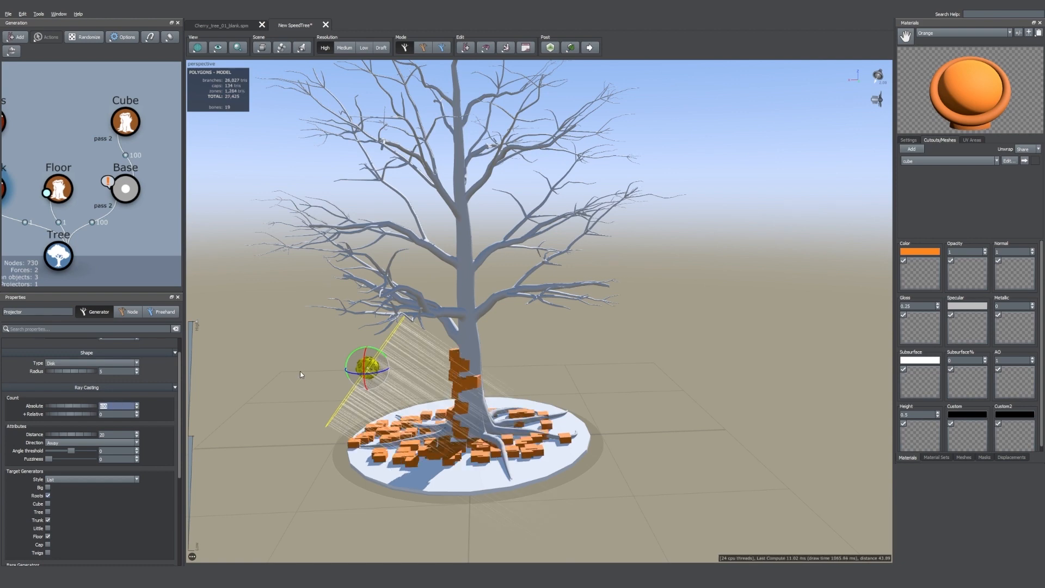
{"action": "left_click_drag", "start_coordinate": [302, 375], "coordinate": [325, 368]}
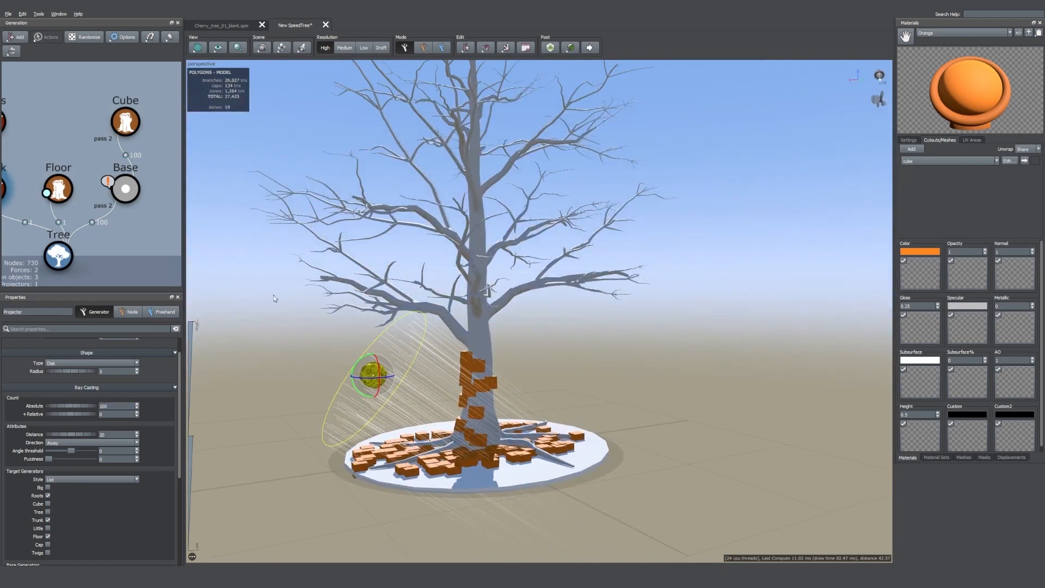
Step: Review the Base generator's warning, check the Roots generator's pass, and set the Base generator's pass to 3
{"action": "left_click", "coordinate": [107, 183]}
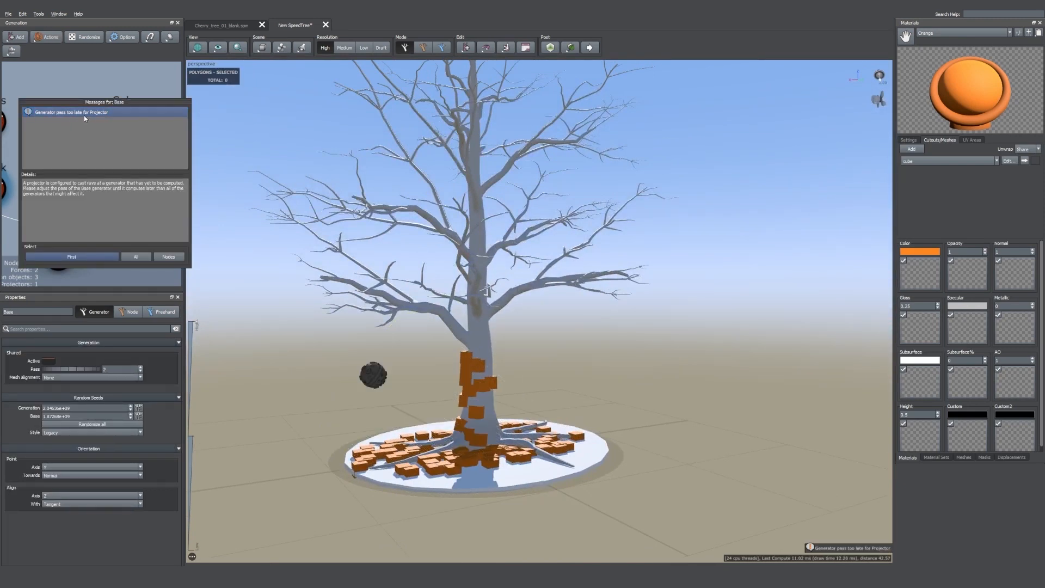
{"action": "left_click", "coordinate": [539, 424]}
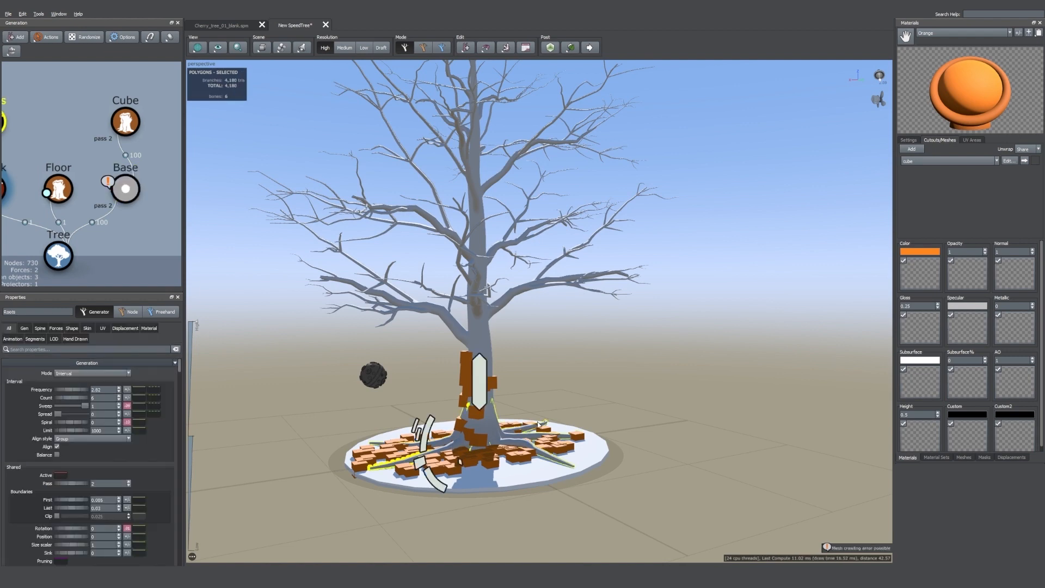
{"action": "left_click_drag", "start_coordinate": [539, 424], "coordinate": [581, 398]}
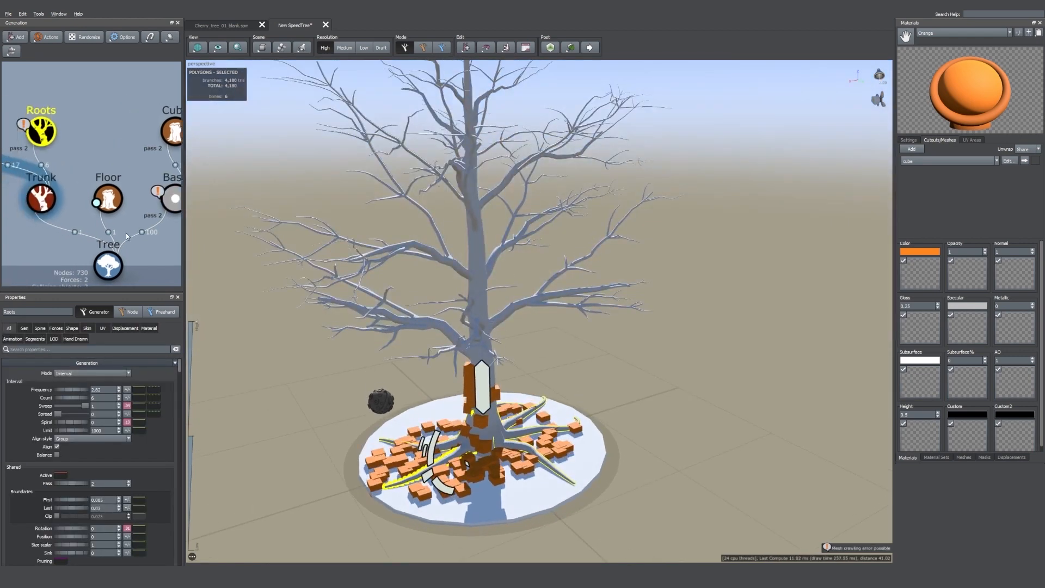
{"action": "middle_click_drag", "start_coordinate": [94, 162], "coordinate": [74, 156]}
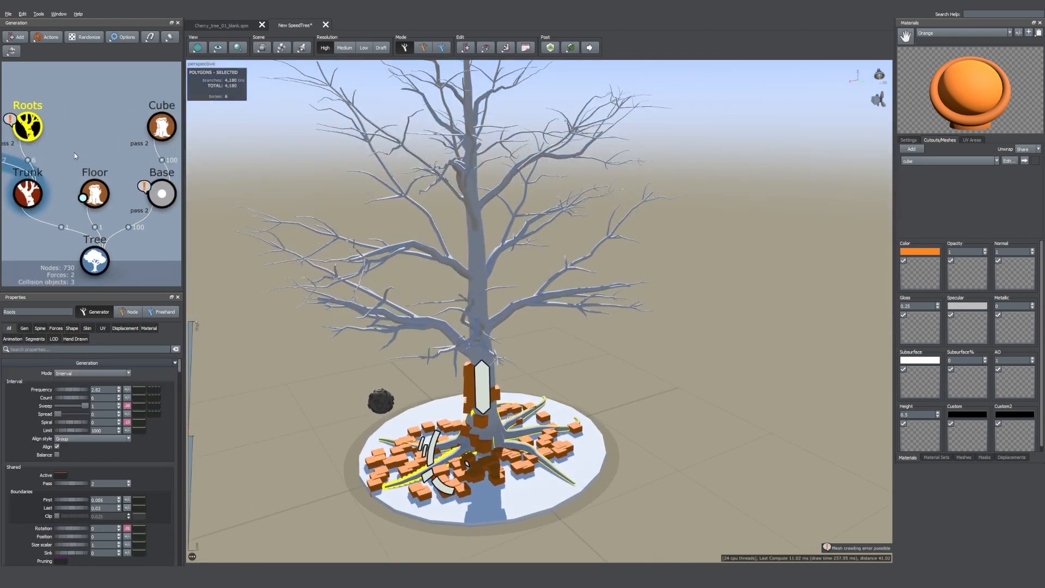
{"action": "left_click", "coordinate": [157, 202]}
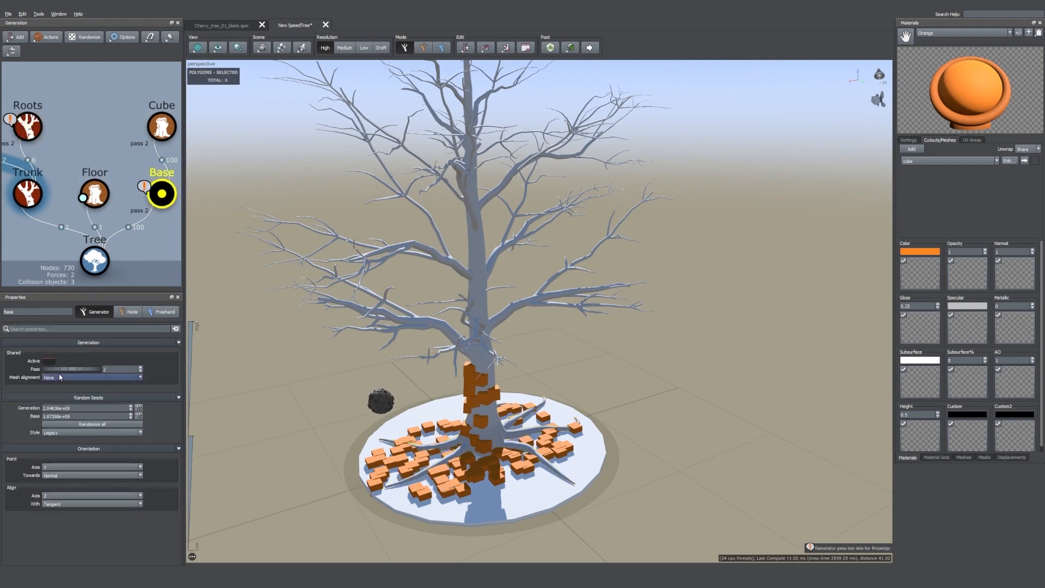
{"action": "left_click_drag", "start_coordinate": [71, 369], "coordinate": [79, 370]}
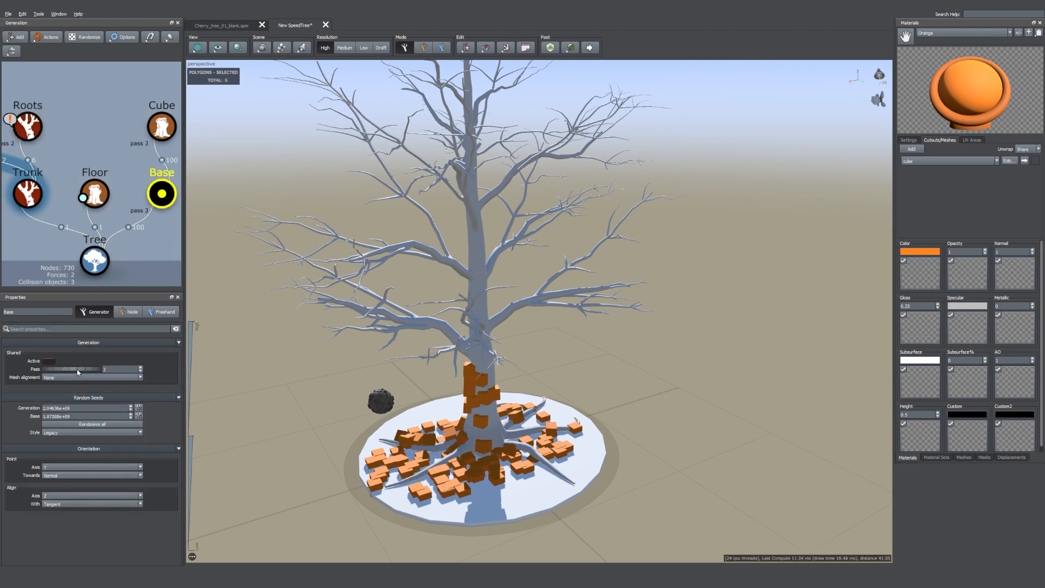
Step: Select the projector beside the trunk, reduce its radius to about 4.55 and raise its fuzziness to about 0.174
{"action": "mouse_move", "coordinate": [330, 436]}
{"action": "left_mouse_down"}
{"action": "mouse_move", "coordinate": [378, 444]}
{"action": "mouse_move", "coordinate": [327, 442]}
{"action": "left_mouse_up"}
{"action": "left_click_drag", "start_coordinate": [417, 456], "coordinate": [377, 384]}
{"action": "left_click", "coordinate": [363, 369]}
{"action": "left_click_drag", "start_coordinate": [75, 398], "coordinate": [69, 397]}
{"action": "left_click_drag", "start_coordinate": [49, 483], "coordinate": [56, 484]}
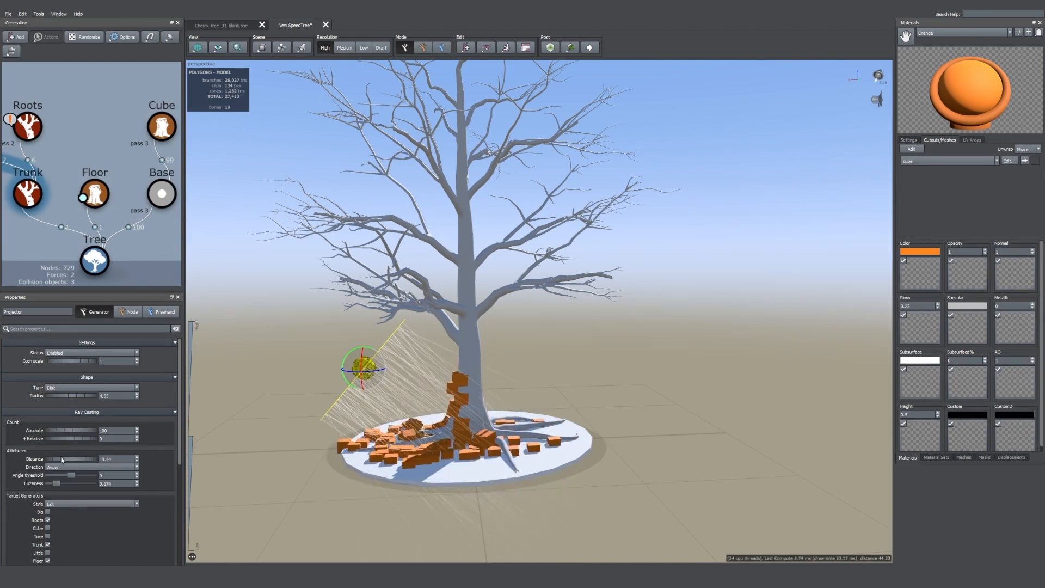
Step: Move the projector closer to the trunk and set its ray distance to 6.24
{"action": "type", "text": "3"}
{"action": "key", "text": "Return"}
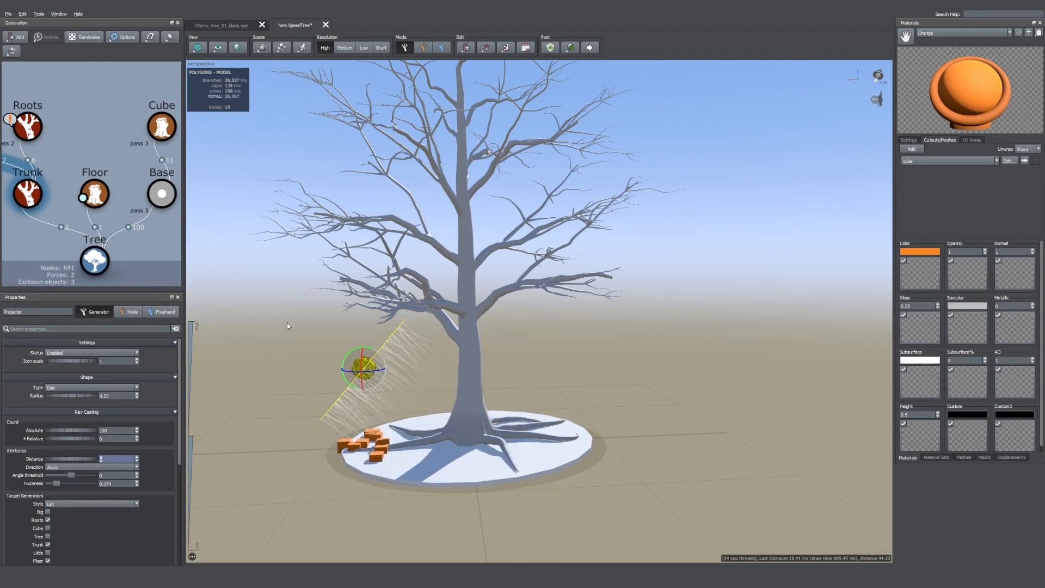
{"action": "left_click_drag", "start_coordinate": [346, 364], "coordinate": [412, 361]}
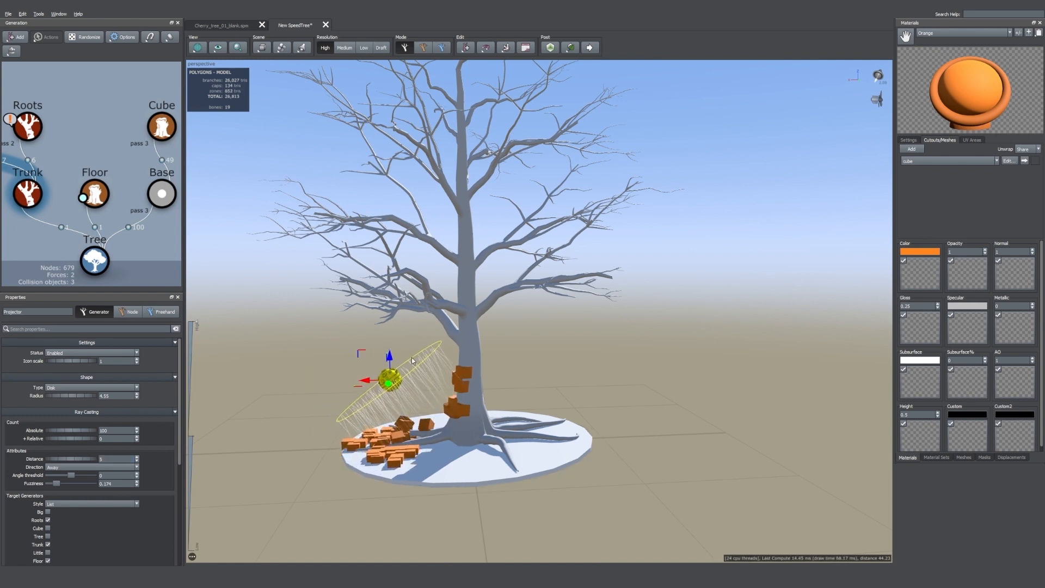
{"action": "left_click_drag", "start_coordinate": [64, 459], "coordinate": [114, 472]}
Step: Try the Towards ray direction while moving the projector beside the trunk, and return the direction to Away
{"action": "left_click", "coordinate": [65, 467]}
{"action": "left_click", "coordinate": [66, 476]}
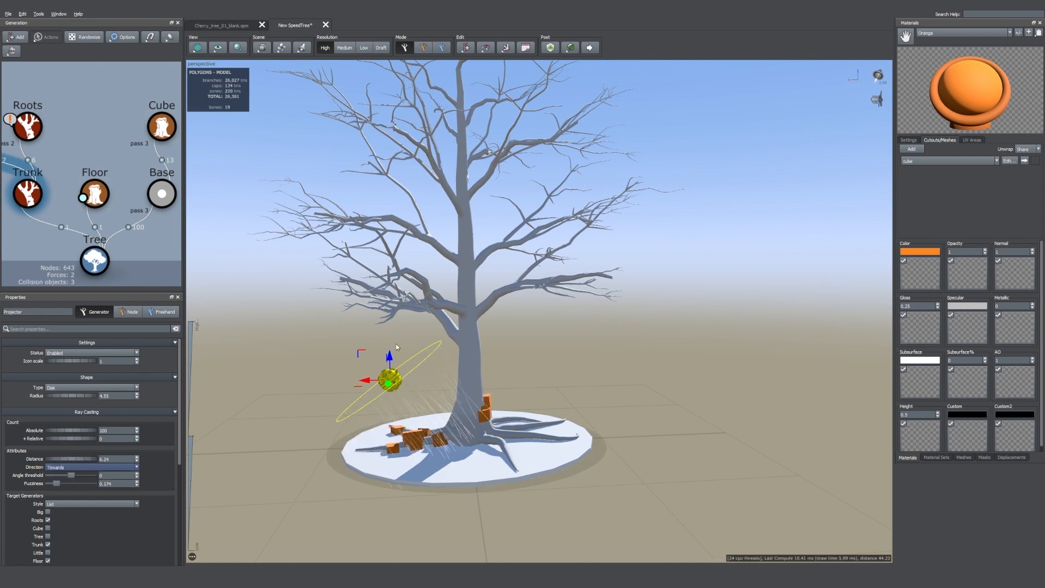
{"action": "left_click_drag", "start_coordinate": [361, 354], "coordinate": [451, 387]}
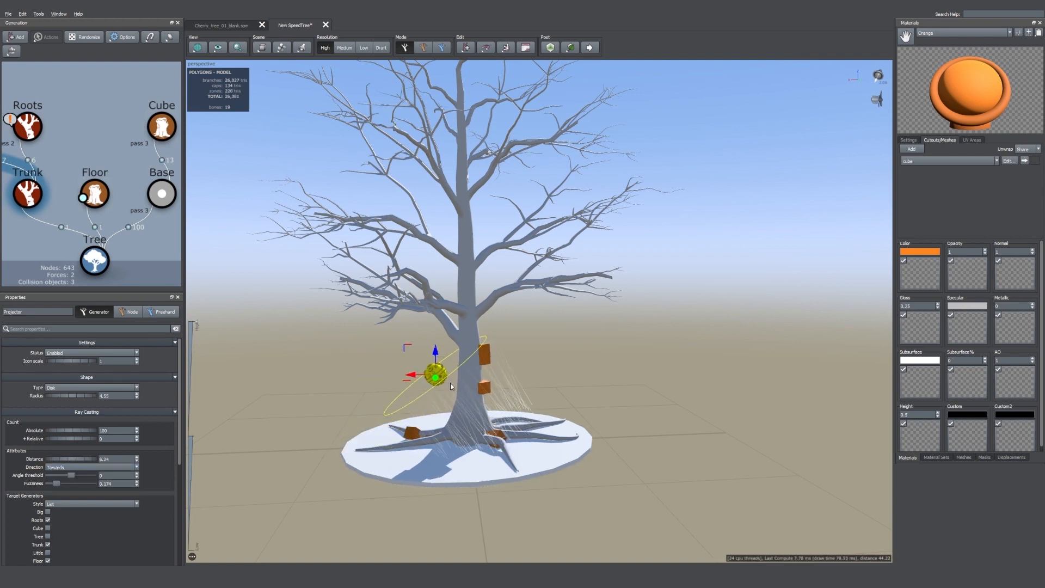
{"action": "left_click_drag", "start_coordinate": [405, 346], "coordinate": [385, 360]}
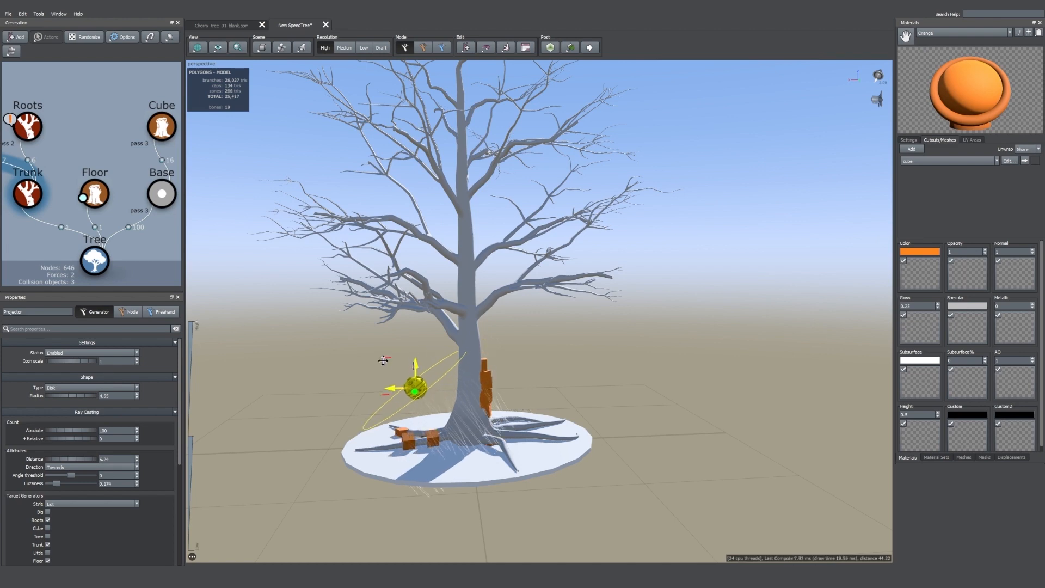
{"action": "left_click", "coordinate": [90, 467]}
{"action": "left_click", "coordinate": [90, 461]}
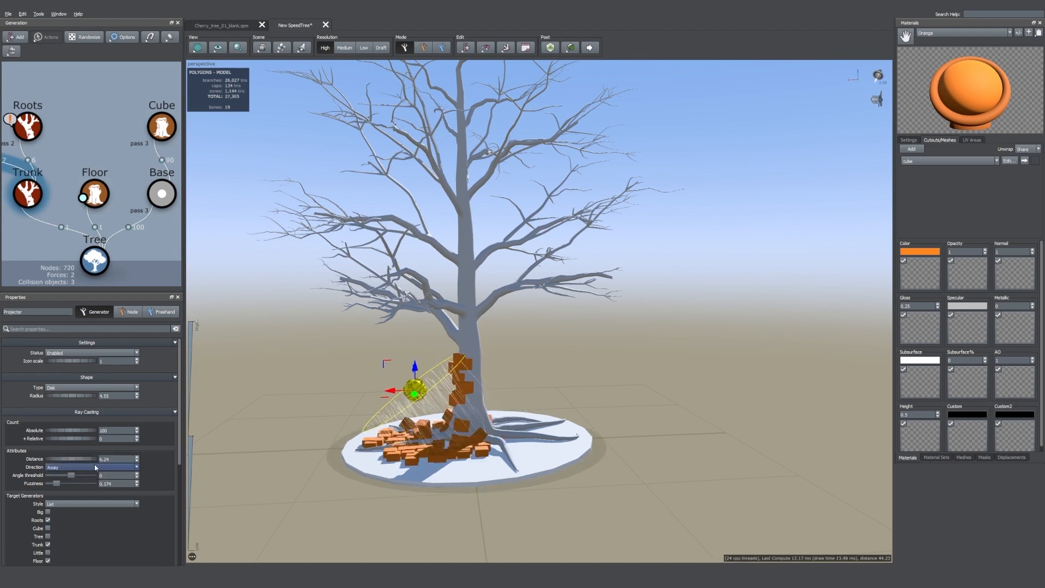
Step: Try the Rectangle and Sphere shape types on the projector
{"action": "left_click", "coordinate": [79, 388]}
{"action": "left_click", "coordinate": [75, 403]}
{"action": "left_click", "coordinate": [77, 389]}
{"action": "left_click", "coordinate": [77, 402]}
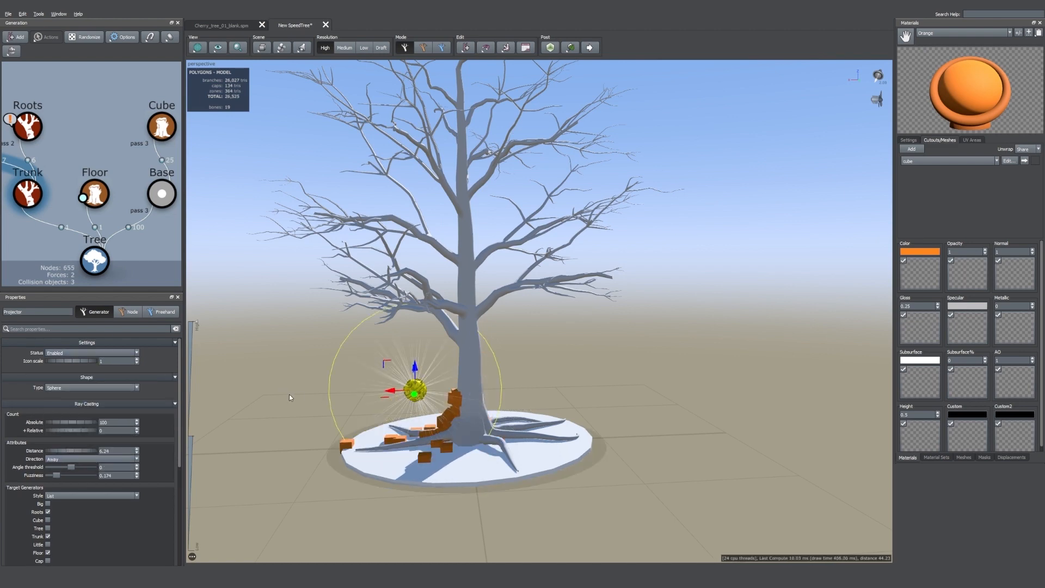
{"action": "left_click_drag", "start_coordinate": [292, 397], "coordinate": [355, 407]}
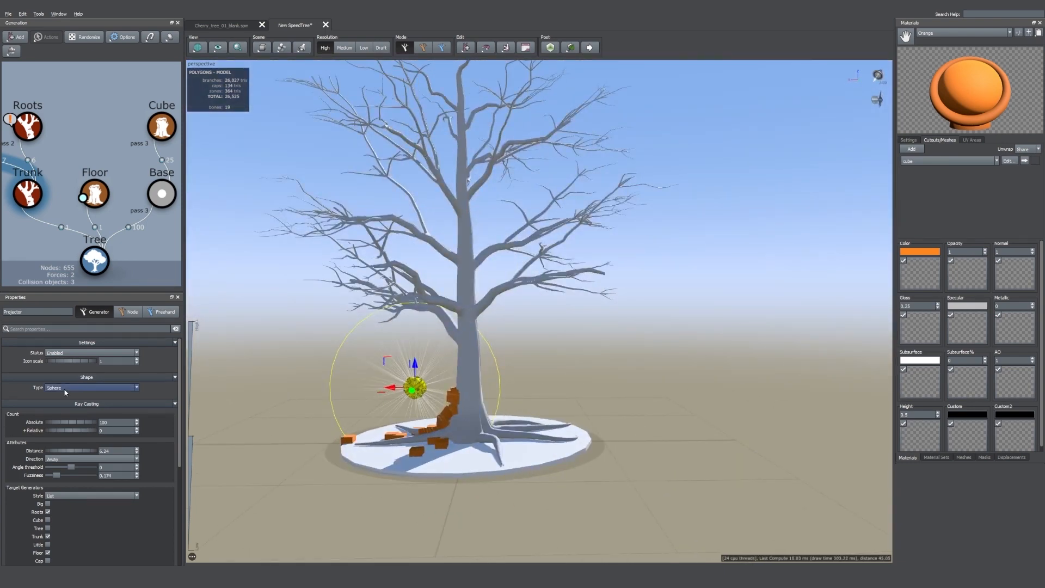
Step: Change the projector type to Cylinder and place it upright around the base of the trunk
{"action": "left_click", "coordinate": [73, 388]}
{"action": "left_click", "coordinate": [65, 404]}
{"action": "left_click_drag", "start_coordinate": [200, 404], "coordinate": [212, 419]}
{"action": "left_click_drag", "start_coordinate": [393, 396], "coordinate": [472, 367]}
{"action": "key", "text": "e"}
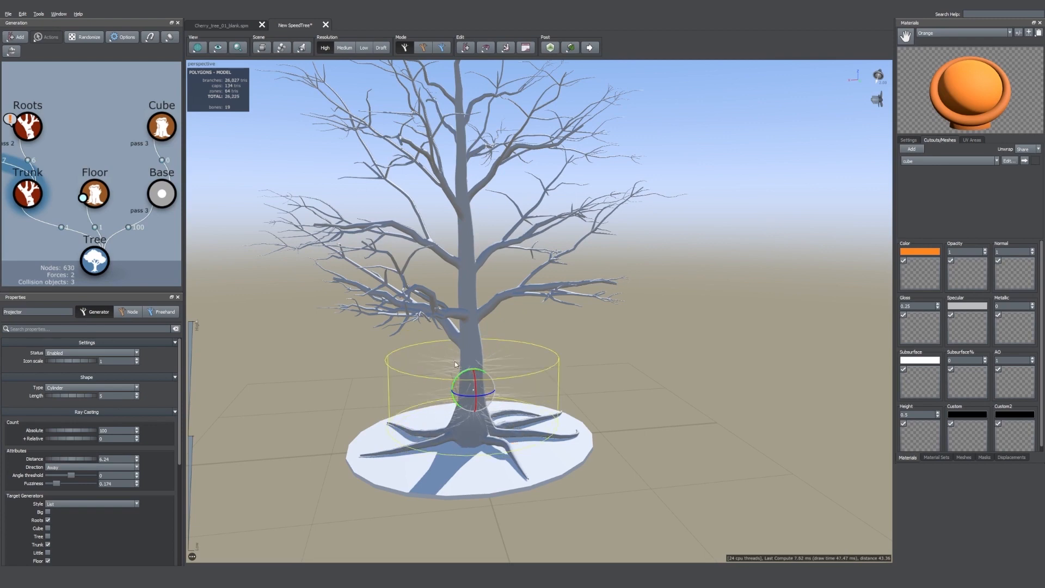
Step: Set the cylinder projector's ray direction to Towards
{"action": "scroll", "coordinate": [64, 412], "scroll_direction": "down", "scroll_amount": 3}
{"action": "left_click", "coordinate": [82, 395]}
{"action": "left_click", "coordinate": [83, 410]}
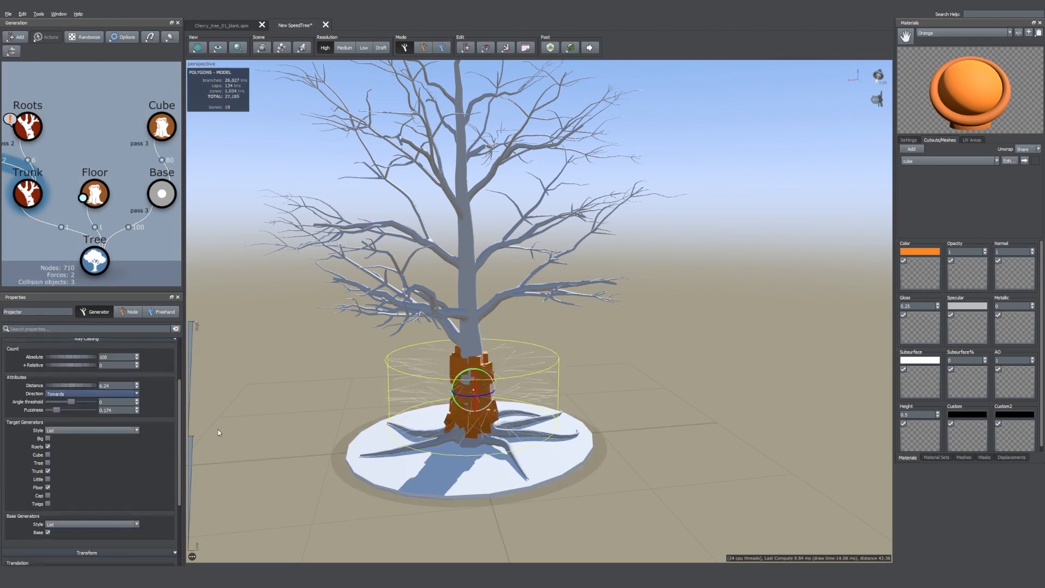
{"action": "left_click_drag", "start_coordinate": [220, 432], "coordinate": [280, 407]}
Step: Try the Capsule shape type on the projector around the trunk
{"action": "scroll", "coordinate": [109, 406], "scroll_direction": "up", "scroll_amount": 3}
{"action": "left_click", "coordinate": [68, 388]}
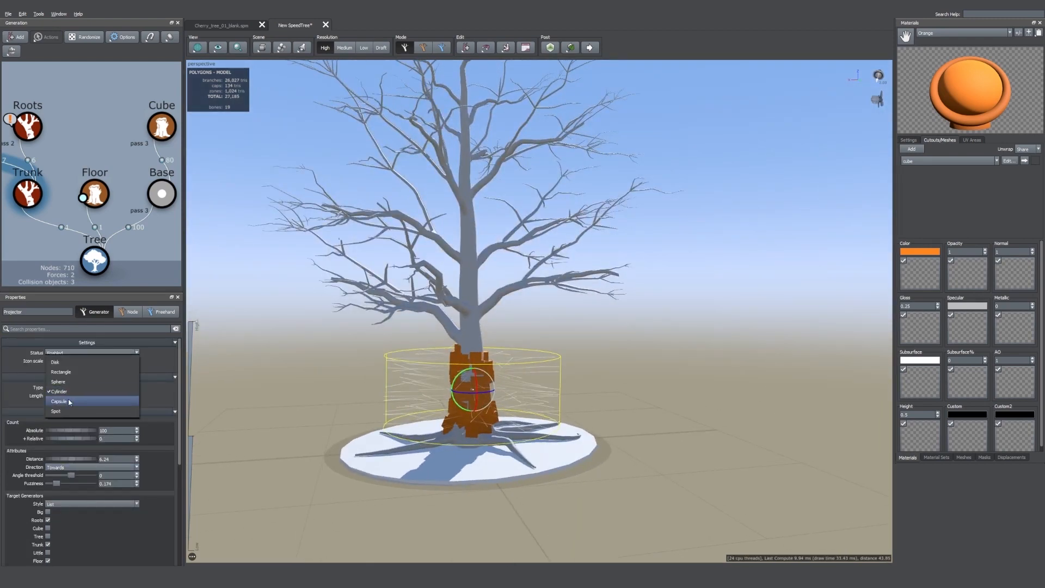
{"action": "left_click", "coordinate": [68, 400]}
Step: Change the projector type to Spot and its ray direction to Away
{"action": "left_click", "coordinate": [72, 388]}
{"action": "left_click", "coordinate": [61, 400]}
{"action": "scroll", "coordinate": [98, 458], "scroll_direction": "down", "scroll_amount": 3}
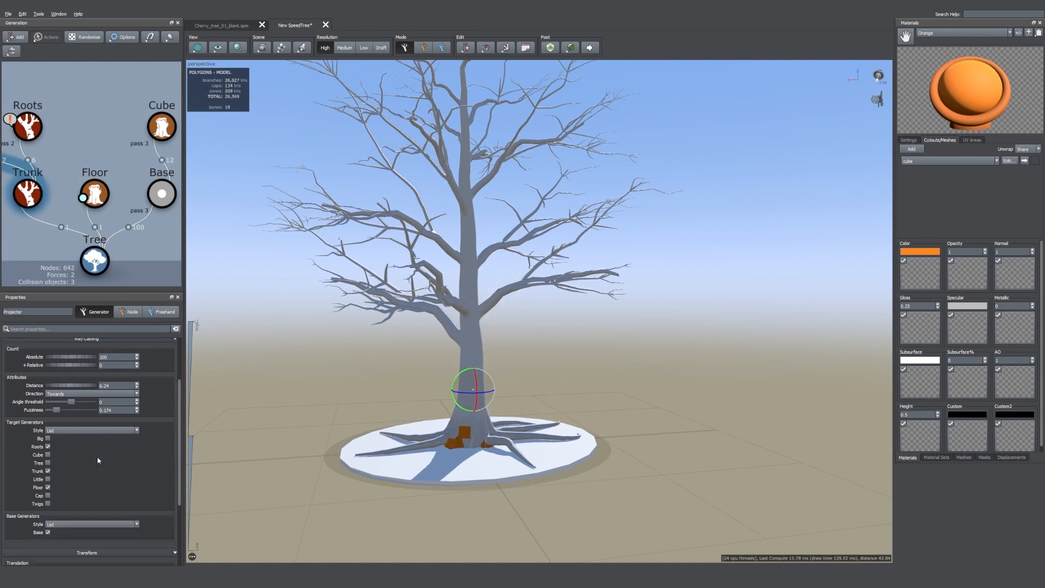
{"action": "left_click", "coordinate": [87, 393]}
{"action": "left_click", "coordinate": [81, 402]}
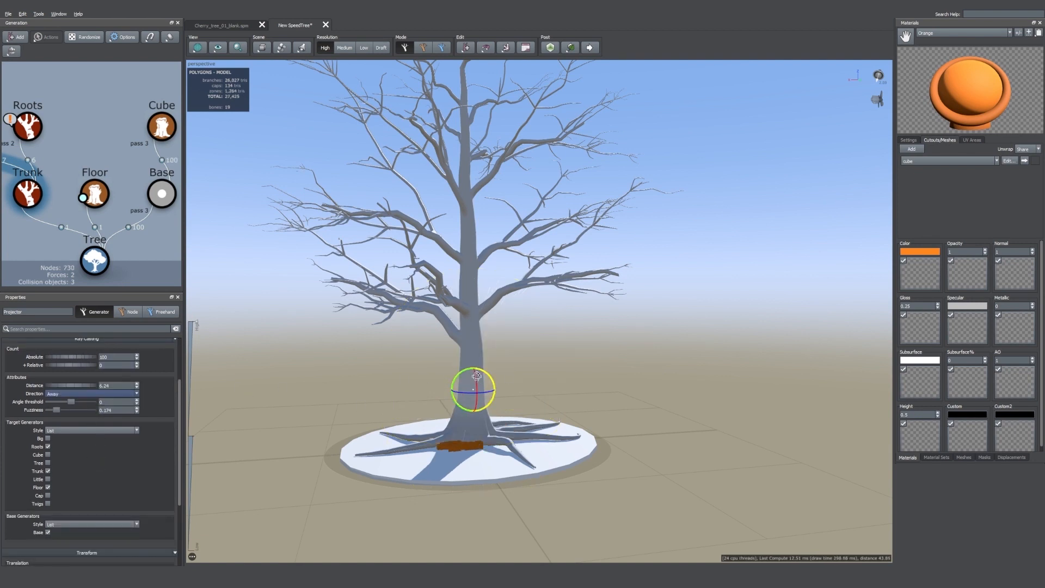
Step: Move the Spot projector out of the trunk to a position beside it, above the roots
{"action": "middle_click_drag", "start_coordinate": [477, 376], "coordinate": [435, 381]}
{"action": "key", "text": "space"}
{"action": "left_click_drag", "start_coordinate": [408, 397], "coordinate": [342, 402]}
{"action": "key", "text": "space"}
{"action": "scroll", "coordinate": [52, 406], "scroll_direction": "up", "scroll_amount": 1}
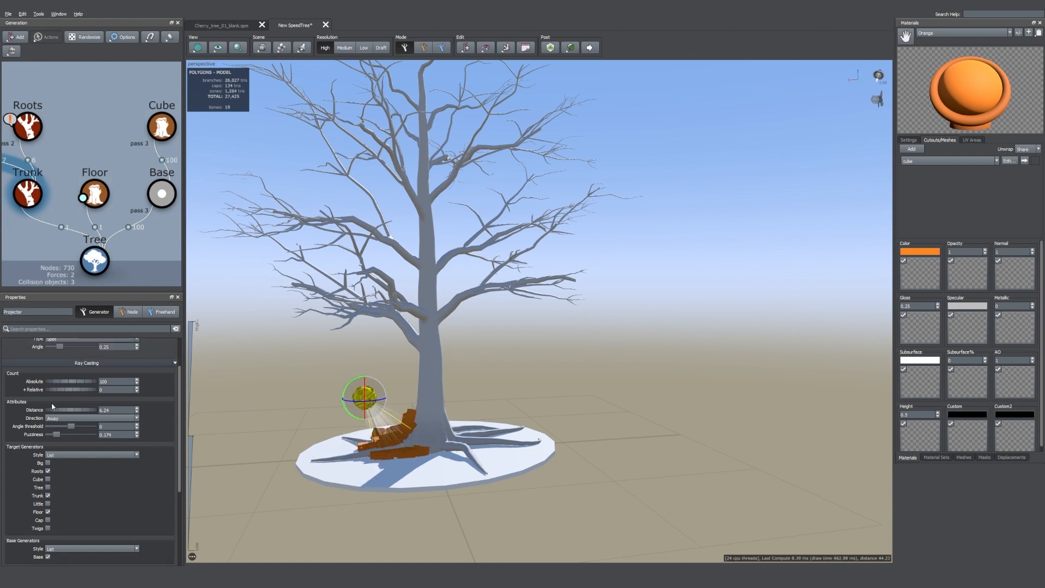
Step: Lower the Spot projector's angle threshold to -0.614 and aim its rays at the trunk
{"action": "left_click_drag", "start_coordinate": [70, 426], "coordinate": [57, 426]}
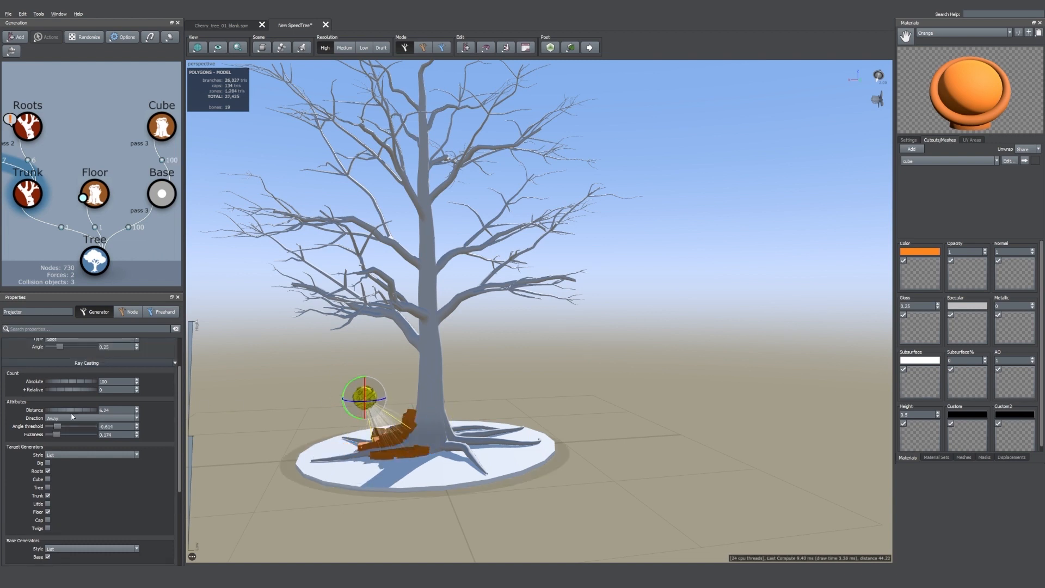
{"action": "scroll", "coordinate": [396, 396], "scroll_direction": "up", "scroll_amount": 3}
{"action": "left_click_drag", "start_coordinate": [300, 403], "coordinate": [283, 415]}
{"action": "scroll", "coordinate": [65, 398], "scroll_direction": "up", "scroll_amount": 3}
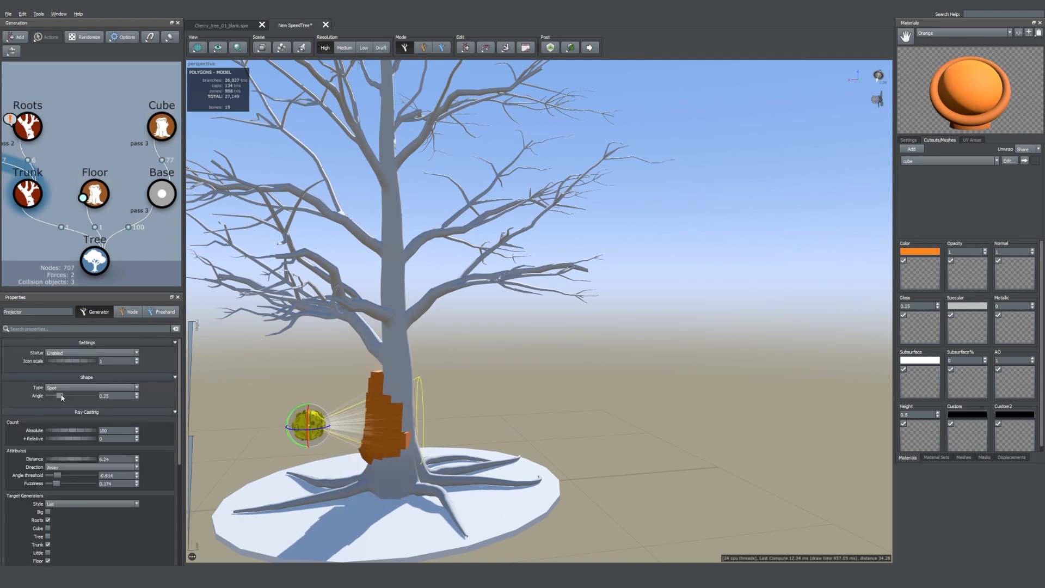
Step: Widen the Spot projector's angle to about 0.8 and raise its angle threshold to 0.78
{"action": "left_click_drag", "start_coordinate": [60, 396], "coordinate": [86, 411]}
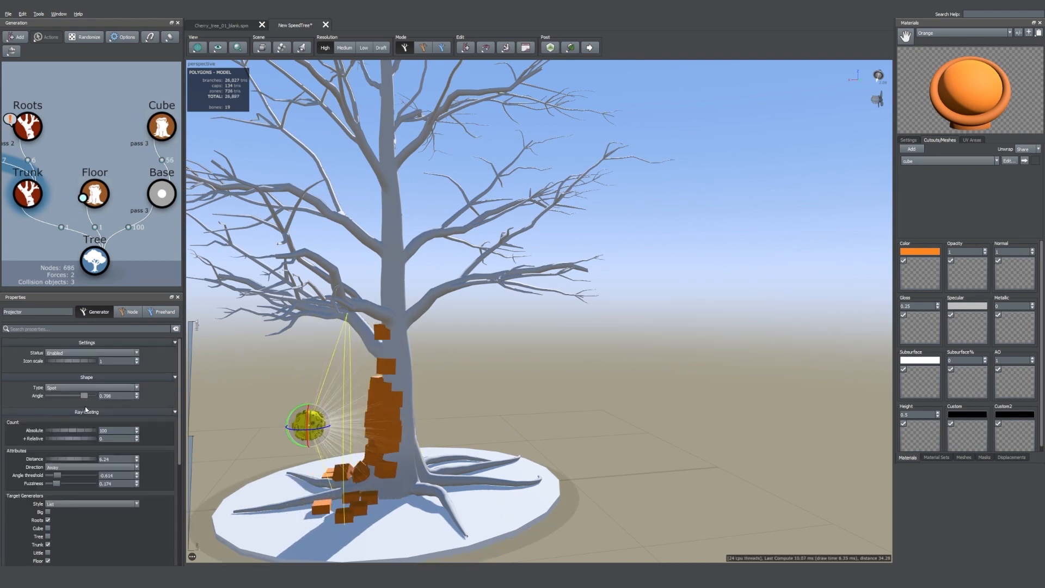
{"action": "left_click_drag", "start_coordinate": [63, 479], "coordinate": [93, 481]}
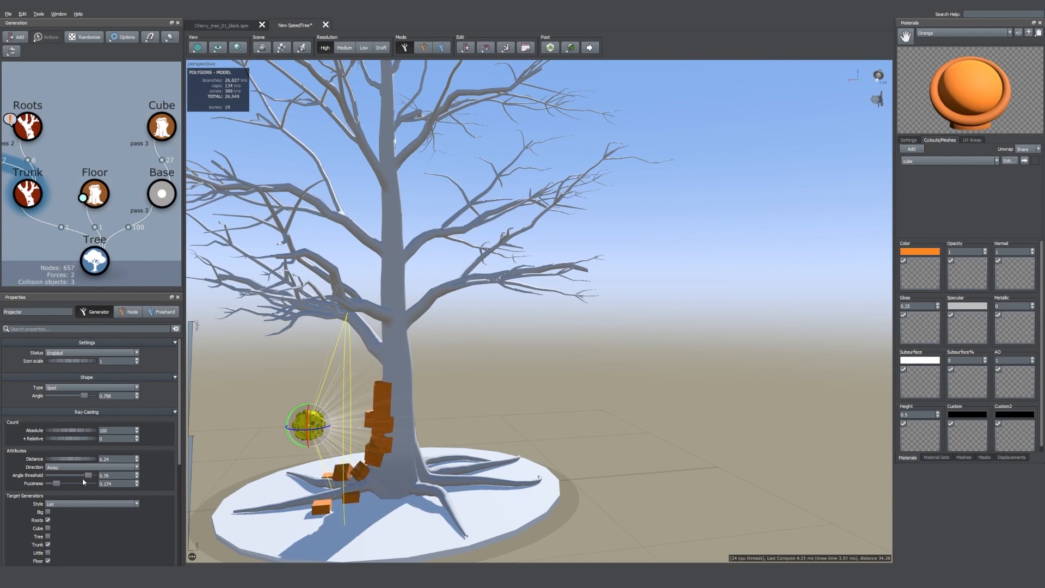
{"action": "middle_click_drag", "start_coordinate": [199, 430], "coordinate": [253, 405]}
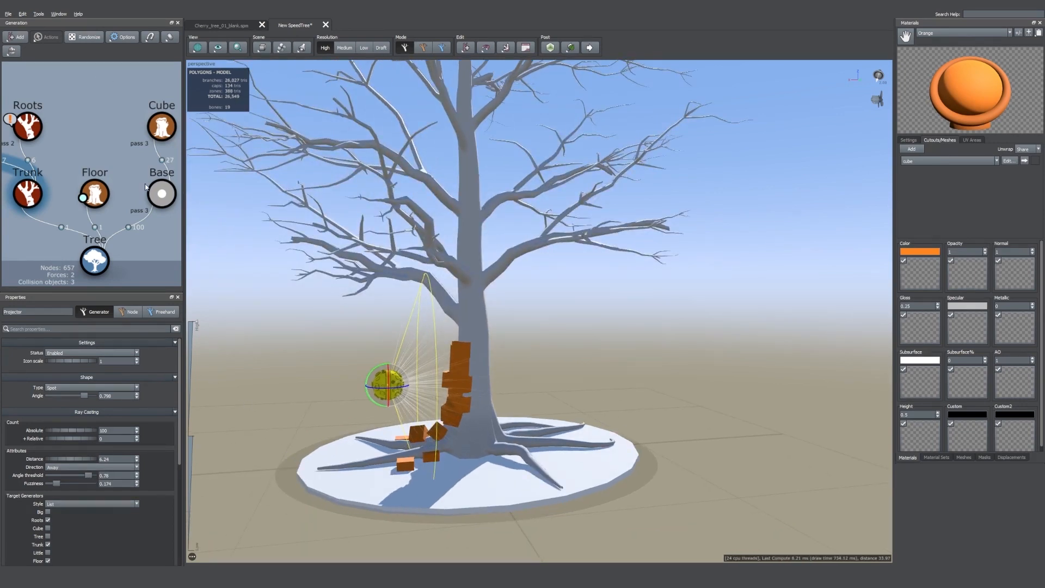
Step: Delete the link between the Cube and Base generators and add a Branch generator to Base
{"action": "middle_click_drag", "start_coordinate": [145, 188], "coordinate": [82, 189]}
{"action": "left_click", "coordinate": [100, 163]}
{"action": "key", "text": "Delete"}
{"action": "right_click", "coordinate": [101, 192]}
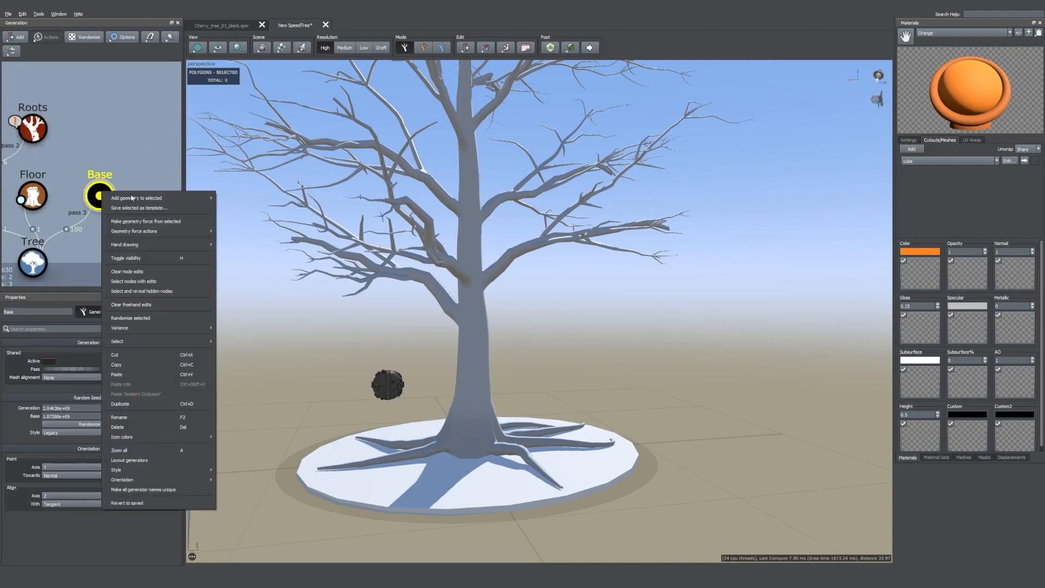
{"action": "mouse_move", "coordinate": [132, 198]}
{"action": "left_click", "coordinate": [234, 207]}
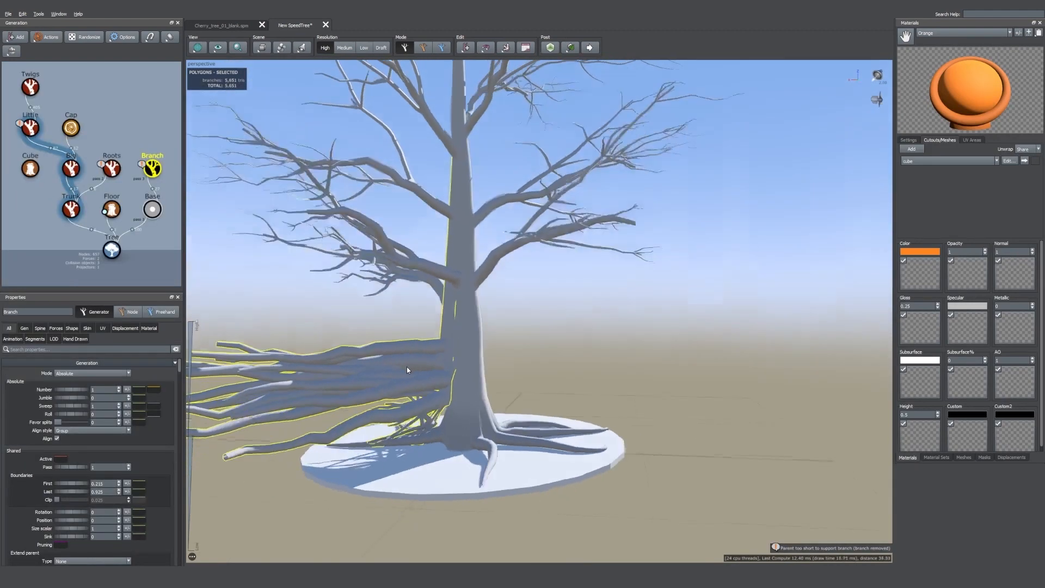
Step: Thin the new branches by reducing their skin radius to 0.02 of the parent
{"action": "left_click_drag", "start_coordinate": [407, 371], "coordinate": [360, 373]}
{"action": "left_click", "coordinate": [430, 351]}
{"action": "left_click", "coordinate": [88, 330]}
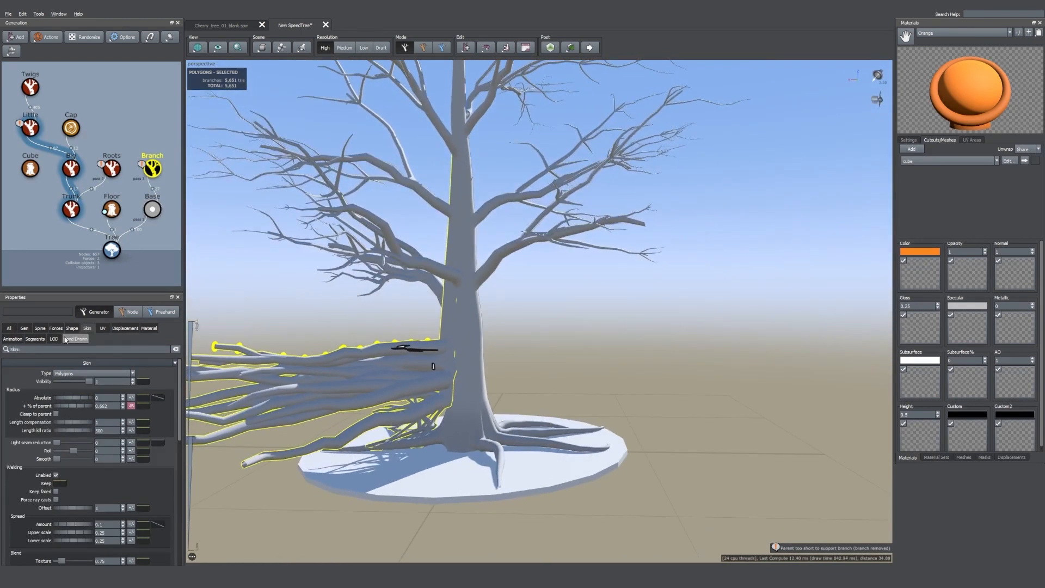
{"action": "left_click_drag", "start_coordinate": [88, 406], "coordinate": [58, 414]}
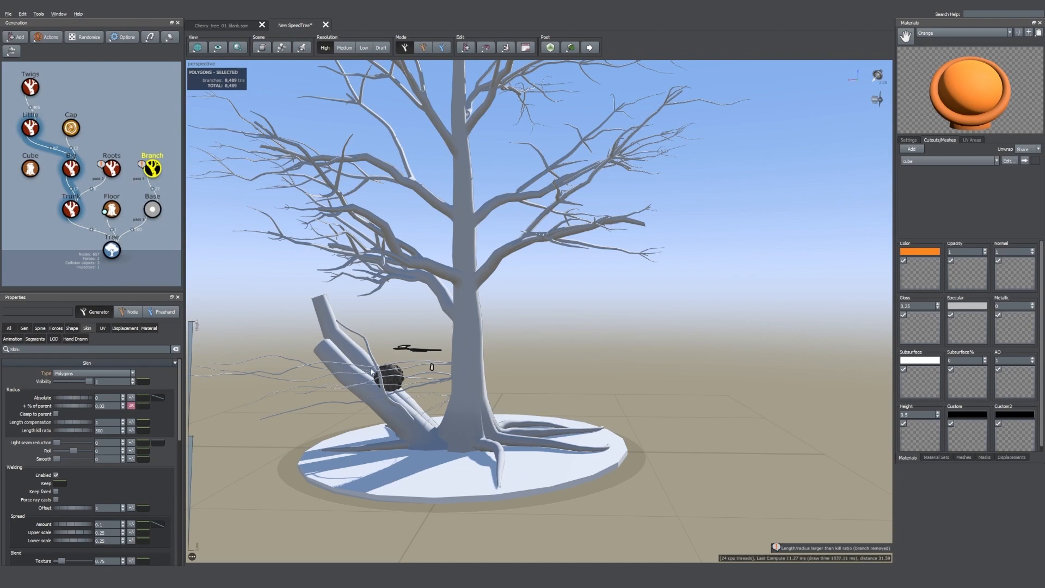
Step: Exclude the Floor from the Spot projector's target generators
{"action": "left_click", "coordinate": [385, 376]}
{"action": "scroll", "coordinate": [157, 441], "scroll_direction": "down", "scroll_amount": 4}
{"action": "left_click", "coordinate": [48, 438]}
{"action": "mouse_move", "coordinate": [256, 313]}
{"action": "left_mouse_down"}
{"action": "mouse_move", "coordinate": [321, 332]}
{"action": "mouse_move", "coordinate": [253, 311]}
{"action": "left_mouse_up"}
Step: Add Bifurcating branches to the Branch generator on Base
{"action": "right_click", "coordinate": [158, 172]}
{"action": "mouse_move", "coordinate": [207, 178]}
{"action": "mouse_move", "coordinate": [297, 276]}
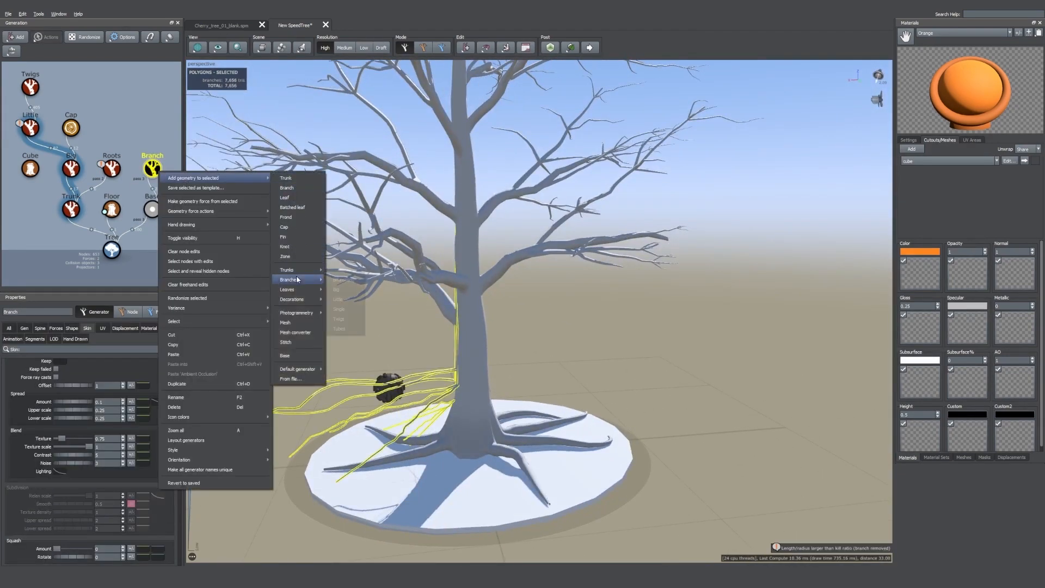
{"action": "left_click", "coordinate": [340, 279]}
Step: Rotate the Spot projector and raise it beside the trunk
{"action": "left_click", "coordinate": [388, 377]}
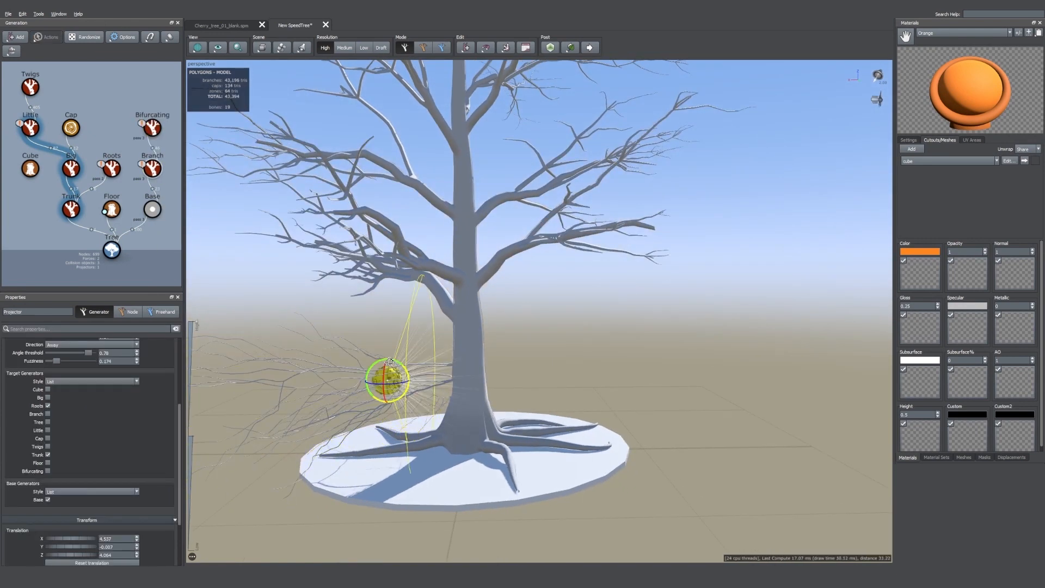
{"action": "left_click_drag", "start_coordinate": [390, 362], "coordinate": [397, 306]}
{"action": "key", "text": "w"}
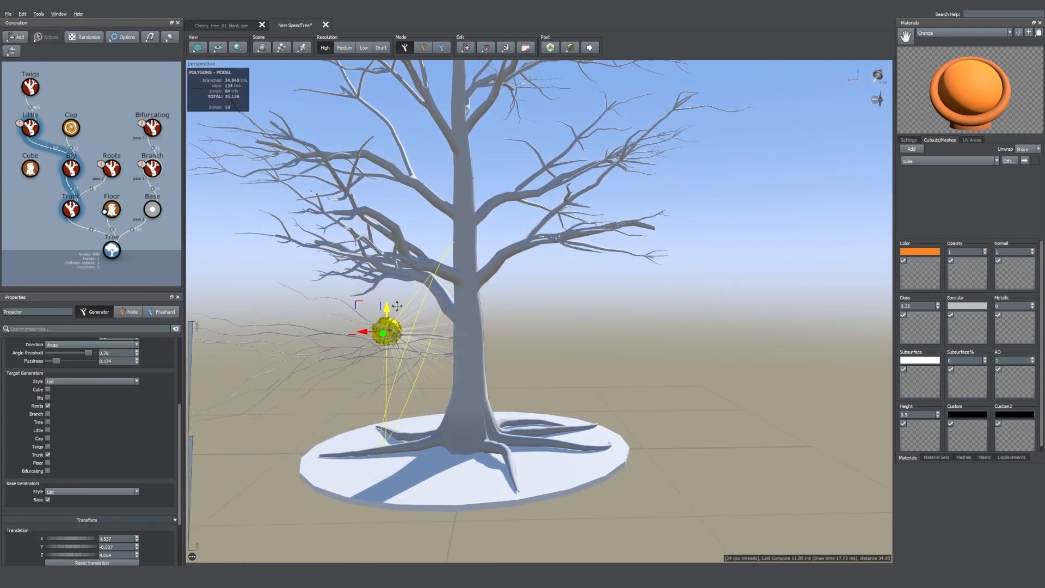
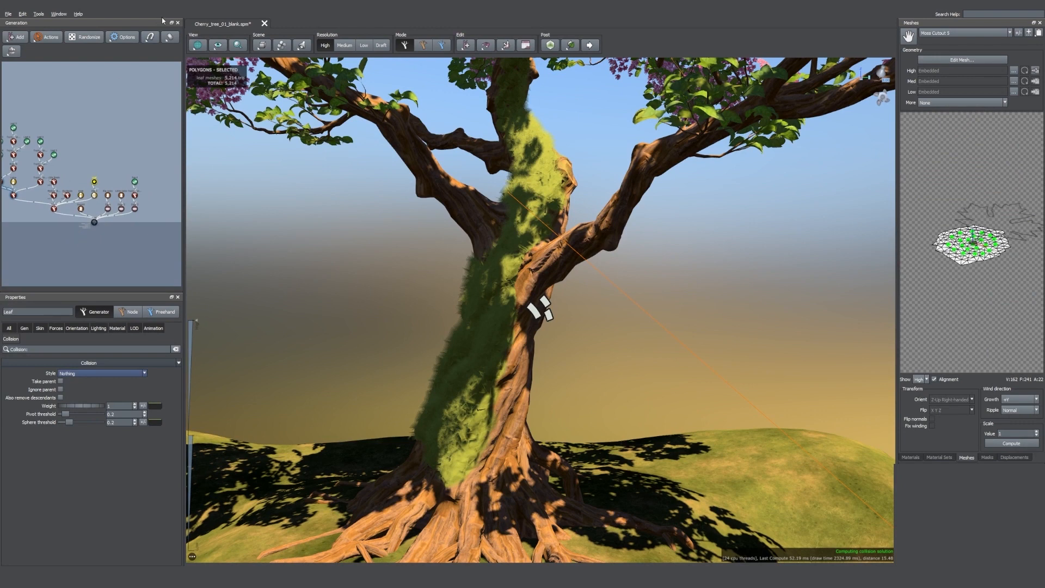
Step: Add a Rectangle projector to the cherry tree scene and move it out to one side of the trunk
{"action": "left_click", "coordinate": [7, 55]}
{"action": "mouse_move", "coordinate": [30, 60]}
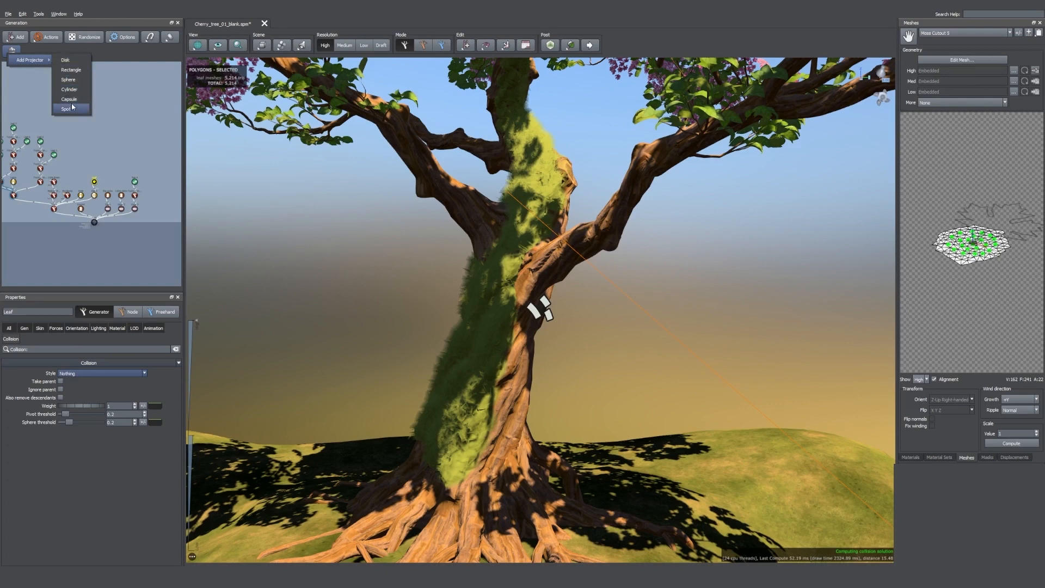
{"action": "left_click", "coordinate": [71, 70]}
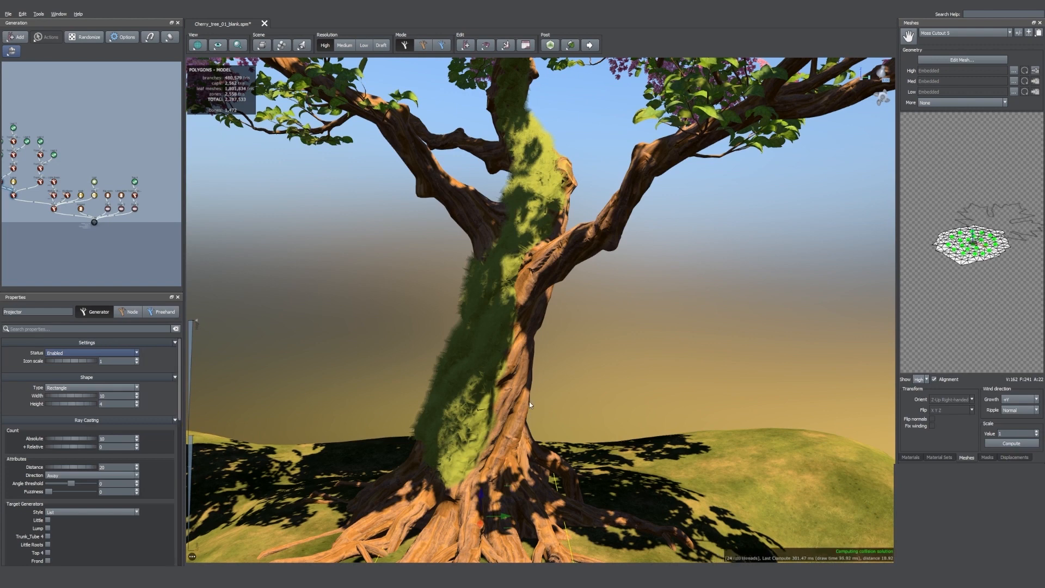
{"action": "scroll", "coordinate": [531, 414], "scroll_direction": "down", "scroll_amount": 4}
{"action": "left_click_drag", "start_coordinate": [488, 343], "coordinate": [364, 364]}
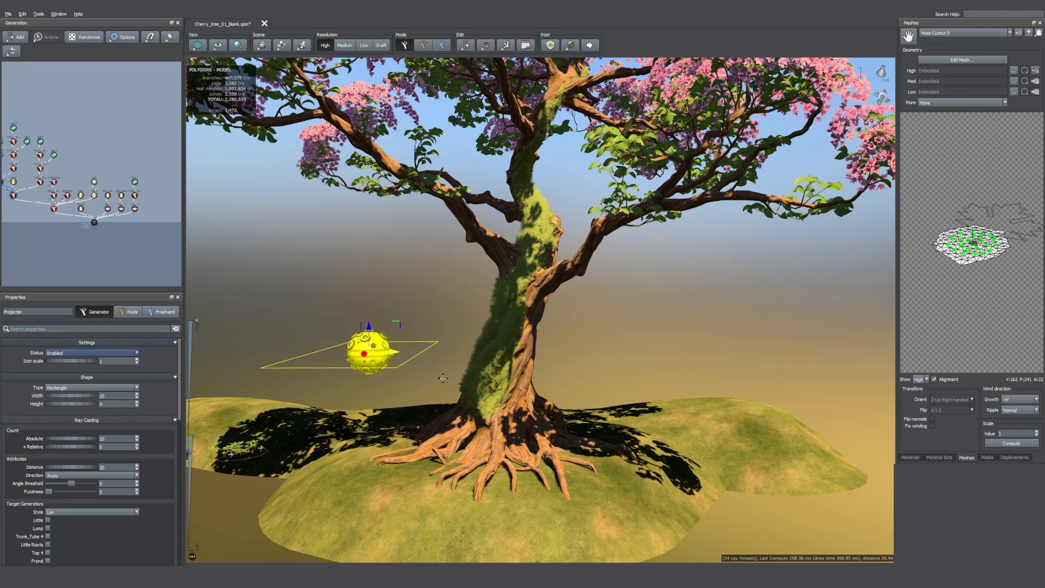
Step: Rotate the Rectangle projector upright so it faces the mossy trunk
{"action": "left_click_drag", "start_coordinate": [441, 375], "coordinate": [389, 392]}
{"action": "left_click", "coordinate": [404, 361]}
{"action": "left_click_drag", "start_coordinate": [337, 366], "coordinate": [273, 381]}
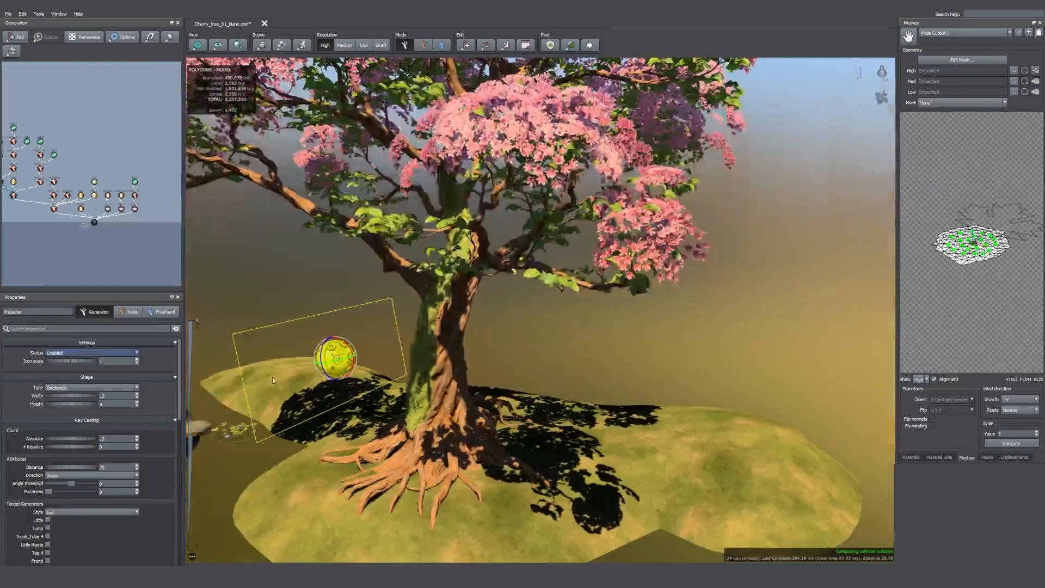
Step: Resize the Rectangle projector to a narrower area about 13.3 high and raise it alongside the trunk
{"action": "left_click_drag", "start_coordinate": [61, 404], "coordinate": [23, 392]}
{"action": "left_click_drag", "start_coordinate": [348, 345], "coordinate": [470, 373]}
{"action": "left_click", "coordinate": [388, 360]}
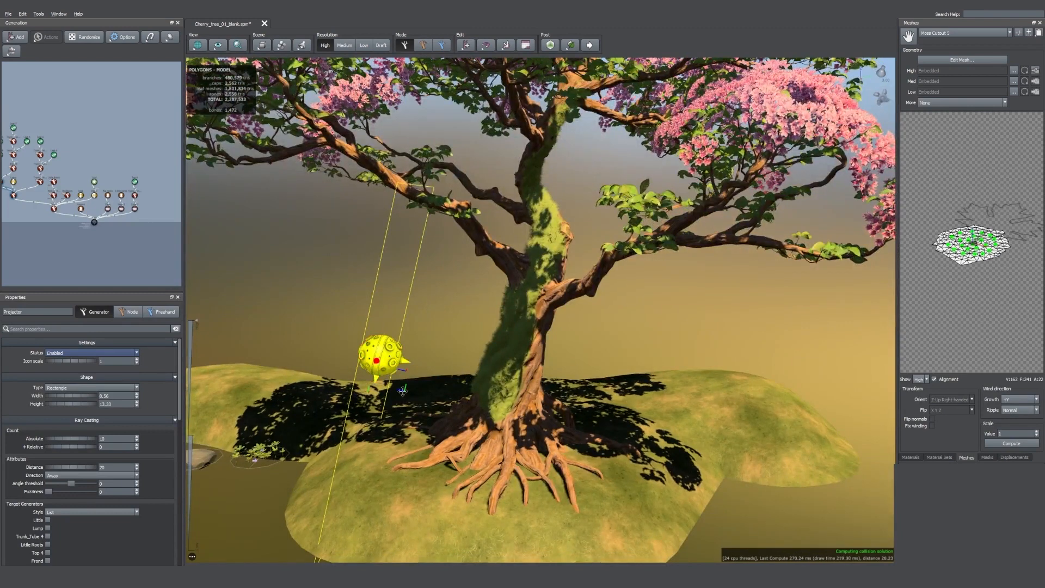
{"action": "left_click_drag", "start_coordinate": [402, 390], "coordinate": [408, 295]}
{"action": "left_click", "coordinate": [416, 316]}
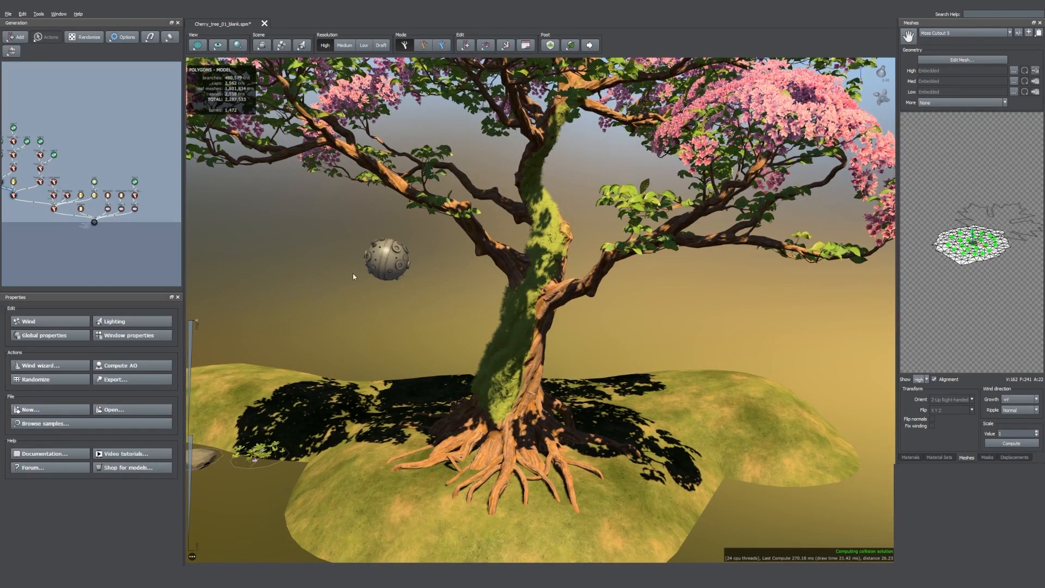
{"action": "left_click", "coordinate": [378, 266]}
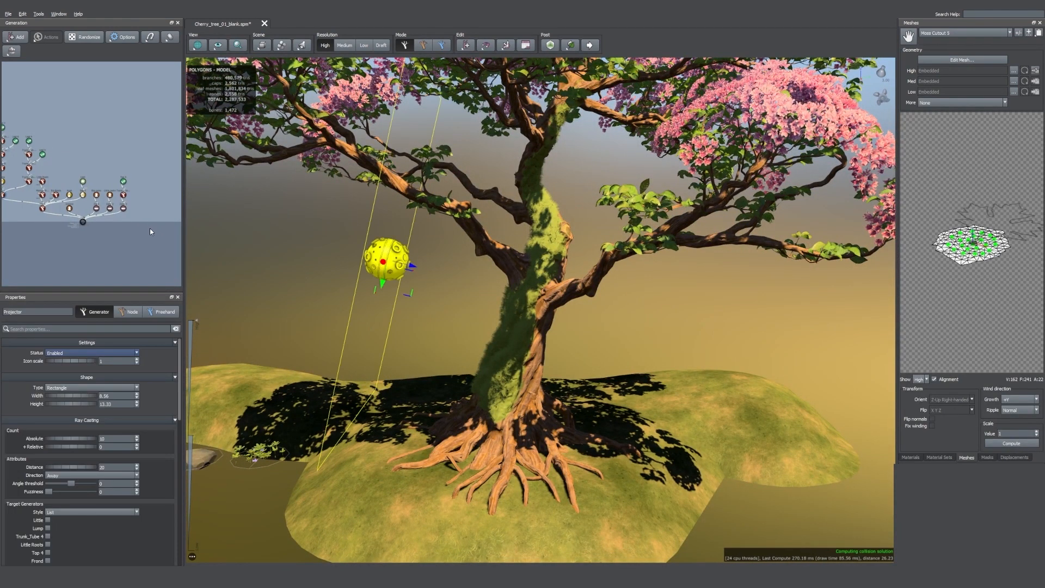
Step: Add a Base generator to the cherry tree's generation graph
{"action": "scroll", "coordinate": [136, 240], "scroll_direction": "up", "scroll_amount": 1}
{"action": "right_click", "coordinate": [133, 250]}
{"action": "mouse_move", "coordinate": [207, 256]}
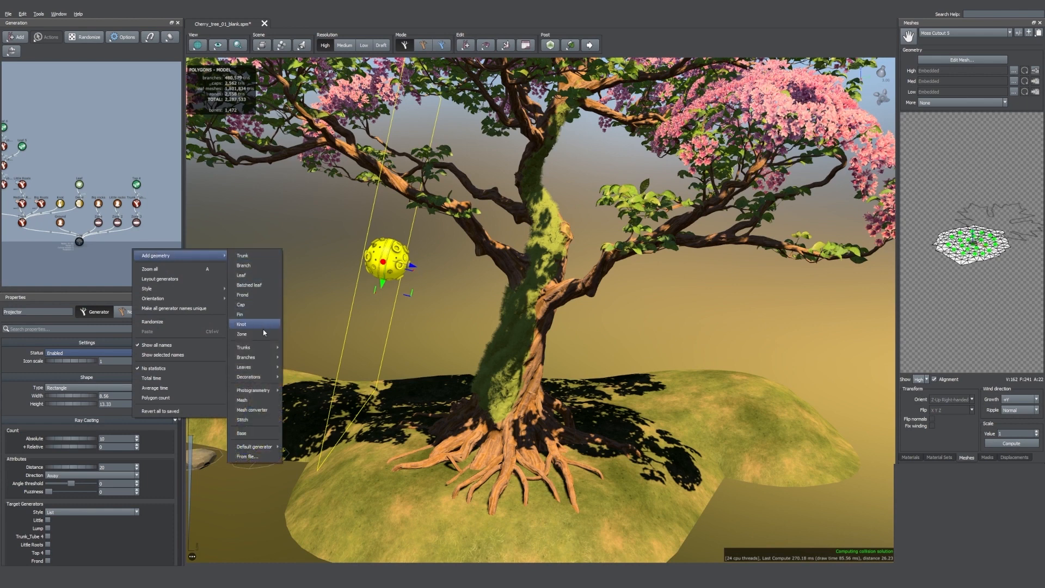
{"action": "left_click", "coordinate": [242, 433]}
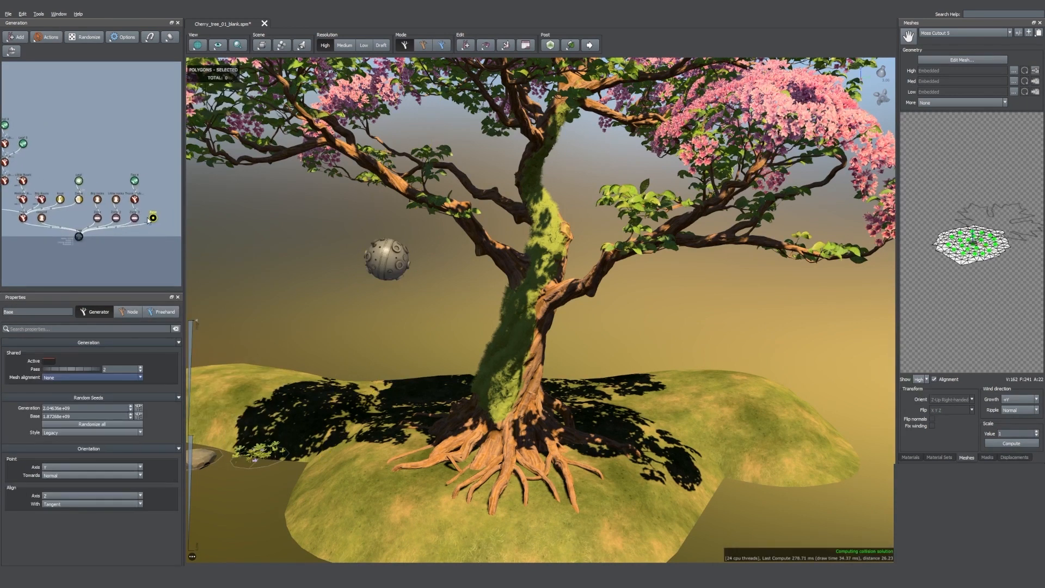
Step: Copy the trunk's moss Decal and Leaf generators onto the new Base generator and hide the originals
{"action": "left_click_drag", "start_coordinate": [70, 166], "coordinate": [117, 199]}
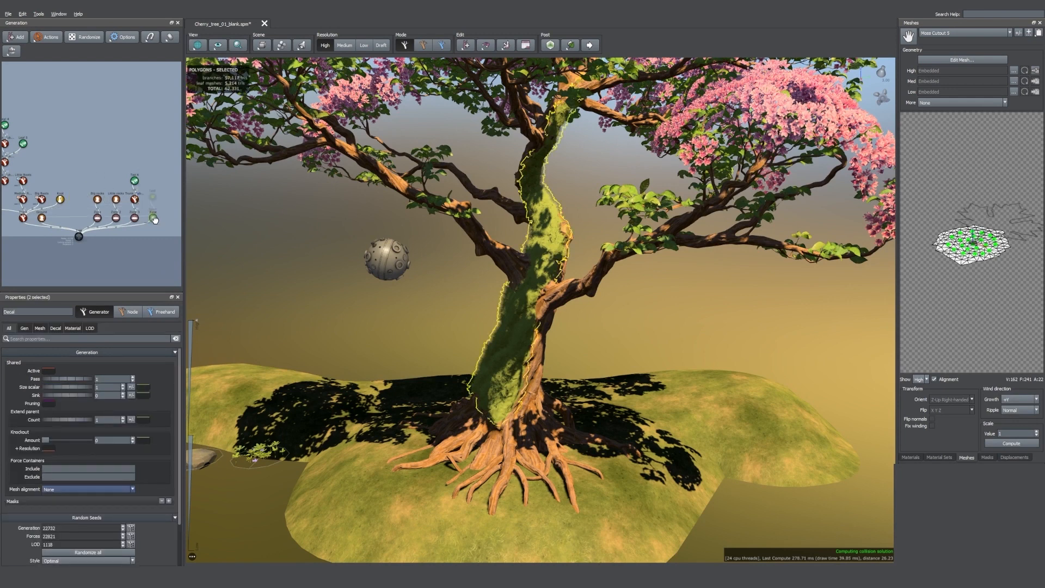
{"action": "left_click_drag", "start_coordinate": [49, 201], "coordinate": [83, 201]}
{"action": "key", "text": "ctrl+v"}
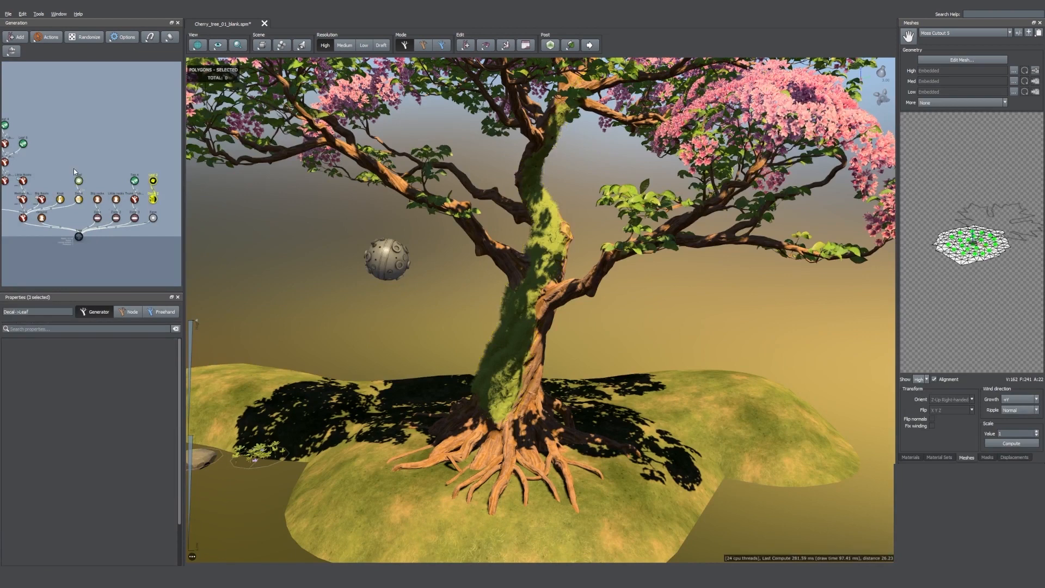
{"action": "key", "text": "h"}
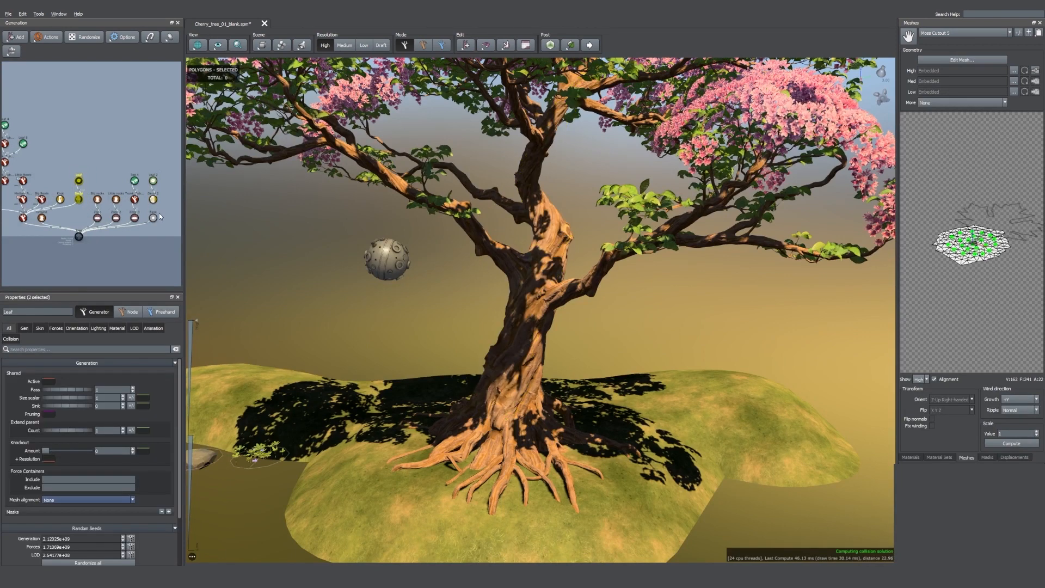
{"action": "left_click", "coordinate": [117, 166]}
Step: Set the copied moss decal's generation mode to Absolute with First and Last boundaries of 0
{"action": "left_click", "coordinate": [153, 201]}
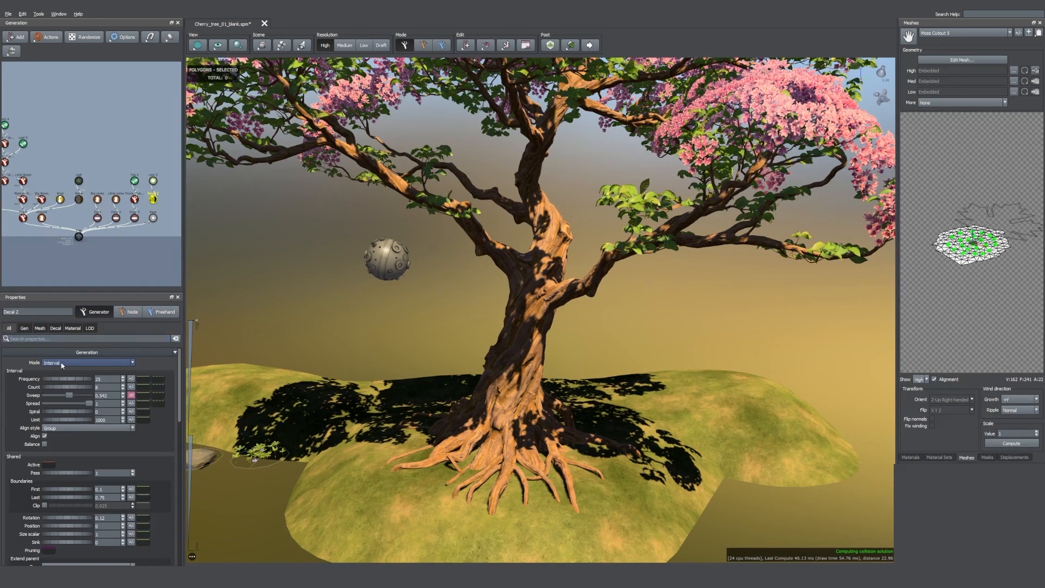
{"action": "left_click", "coordinate": [62, 363]}
{"action": "left_click", "coordinate": [64, 333]}
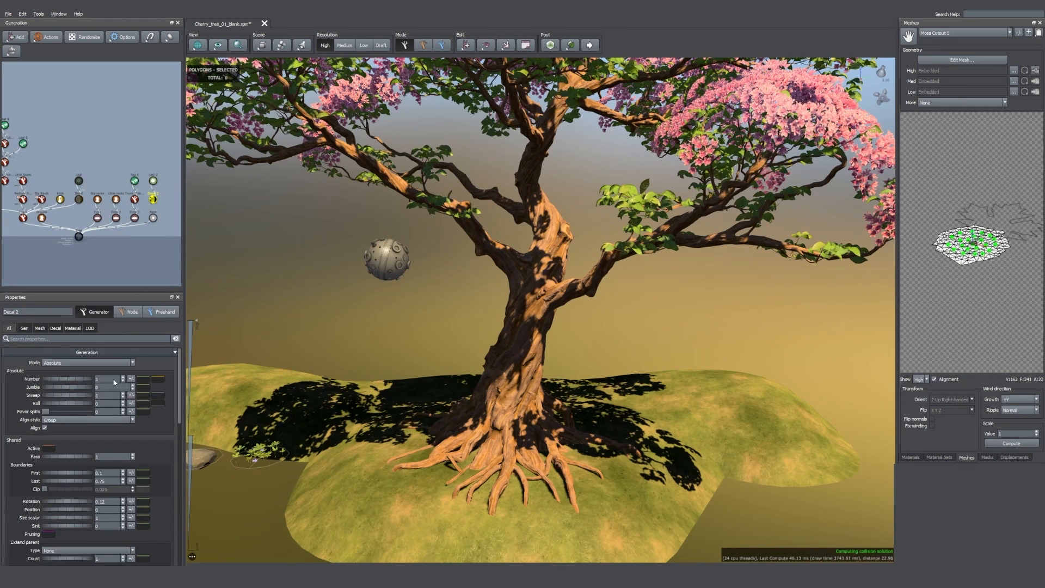
{"action": "left_click", "coordinate": [101, 473]}
{"action": "type", "text": "0"}
{"action": "key", "text": "Tab"}
{"action": "type", "text": "0"}
Step: Rename the Base generator as MossTree
{"action": "left_click", "coordinate": [153, 219]}
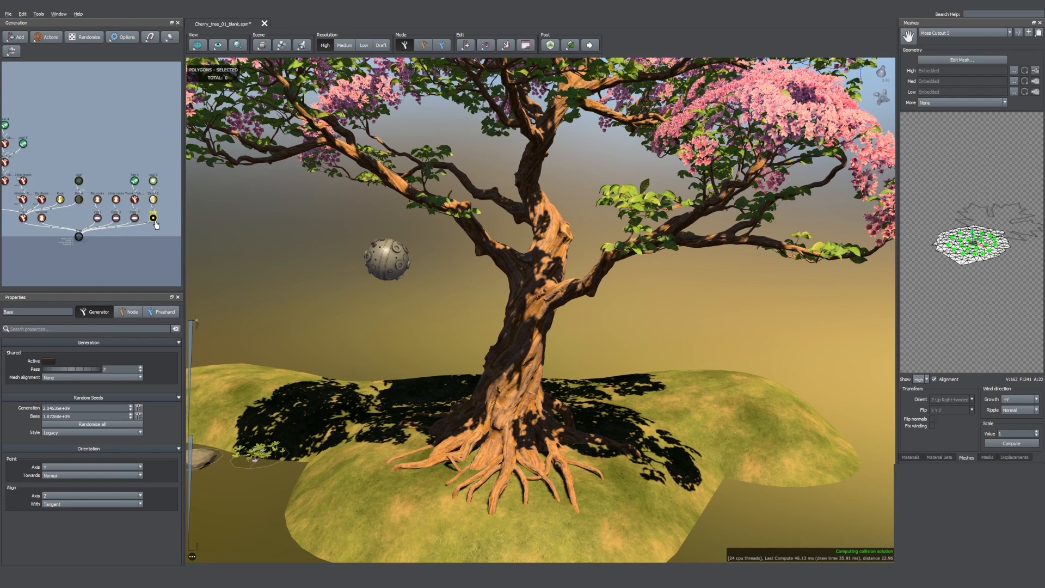
{"action": "key", "text": "F2"}
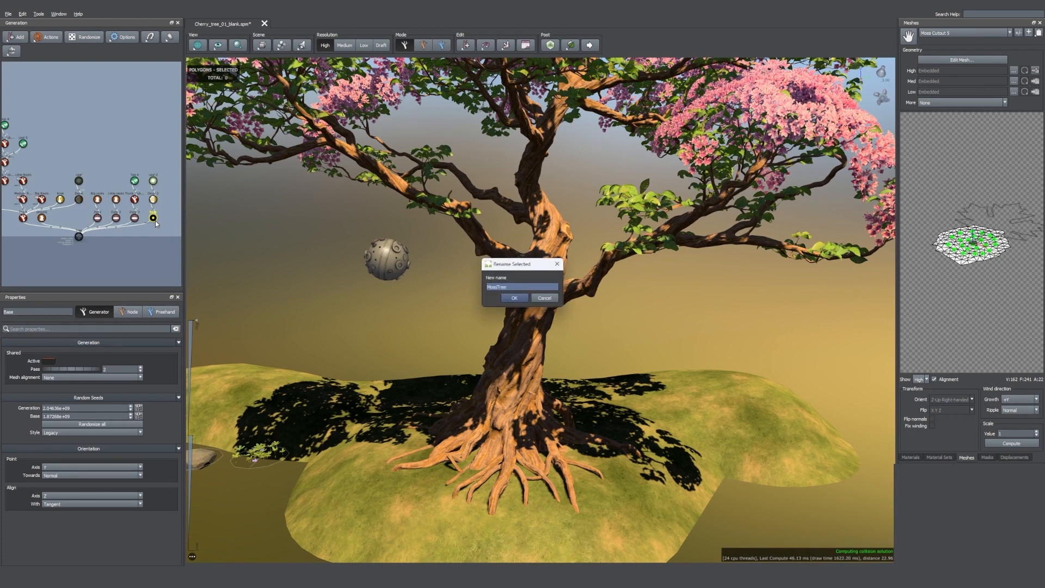
{"action": "key", "text": "Return"}
Step: Examine the projector's generator lists and identify which generators form the trunk, large branches and roots
{"action": "left_click", "coordinate": [394, 265]}
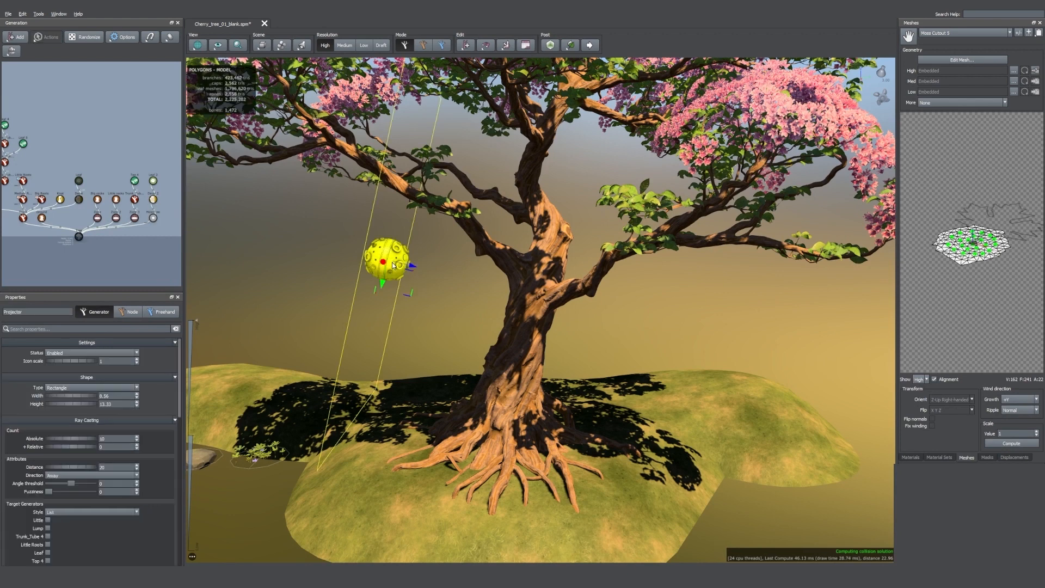
{"action": "scroll", "coordinate": [146, 449], "scroll_direction": "down", "scroll_amount": 10}
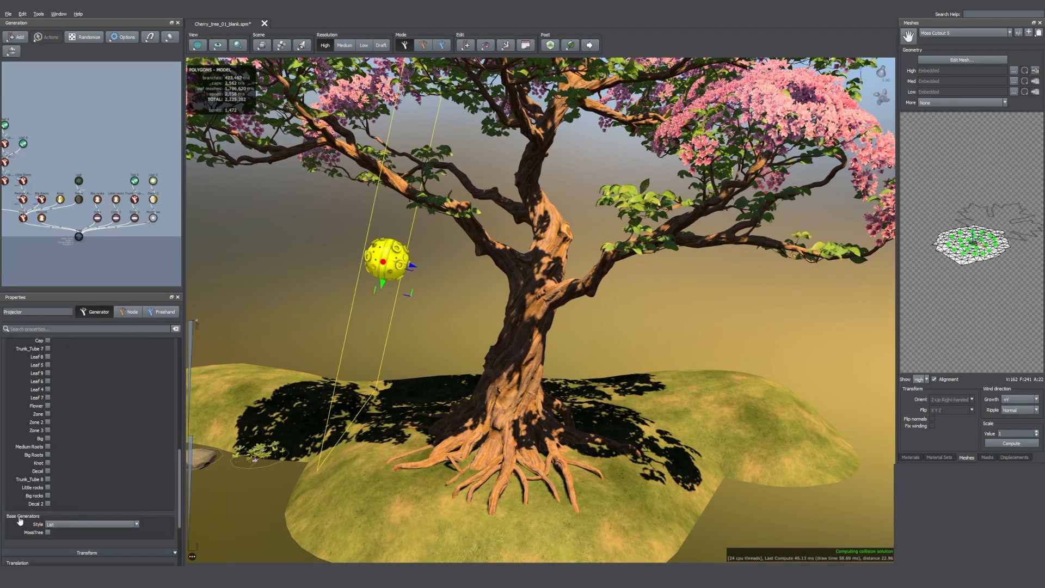
{"action": "left_click", "coordinate": [520, 353]}
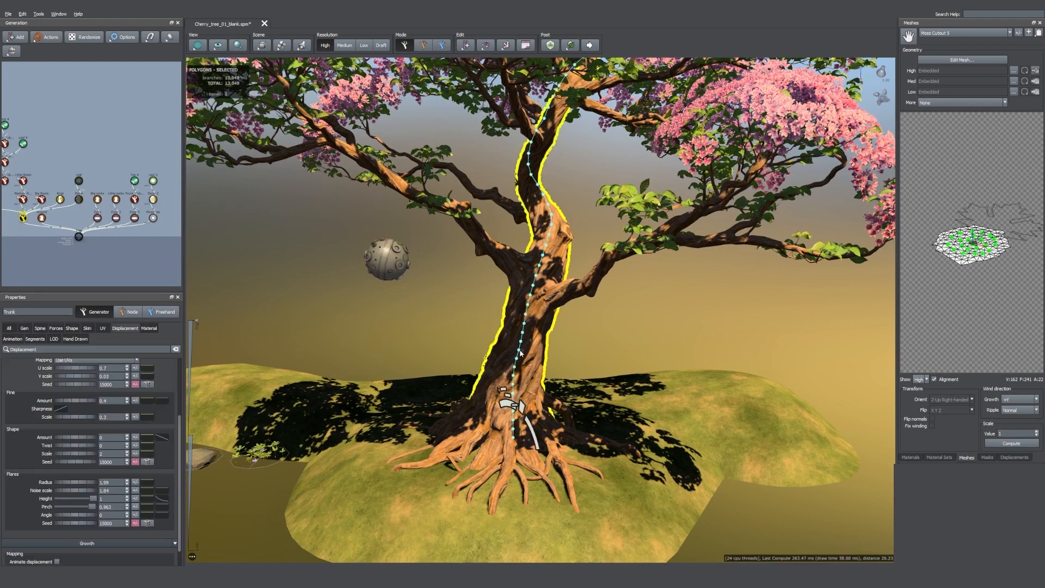
{"action": "middle_click_drag", "start_coordinate": [3, 207], "coordinate": [83, 211]}
{"action": "scroll", "coordinate": [83, 210], "scroll_direction": "up", "scroll_amount": 6}
{"action": "scroll", "coordinate": [87, 218], "scroll_direction": "down", "scroll_amount": 1}
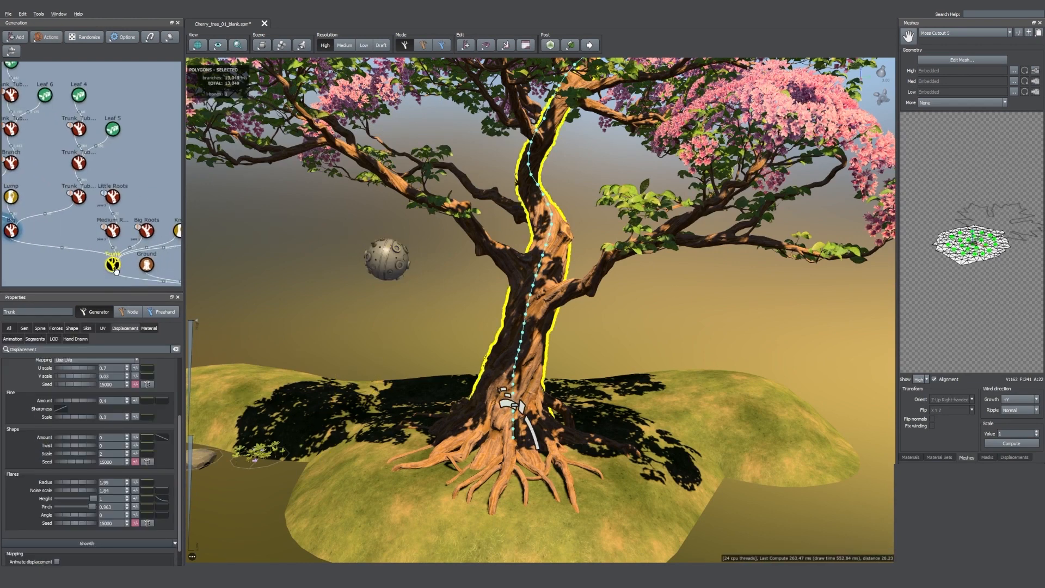
{"action": "middle_click_drag", "start_coordinate": [62, 269], "coordinate": [76, 255]}
{"action": "left_click", "coordinate": [490, 254]}
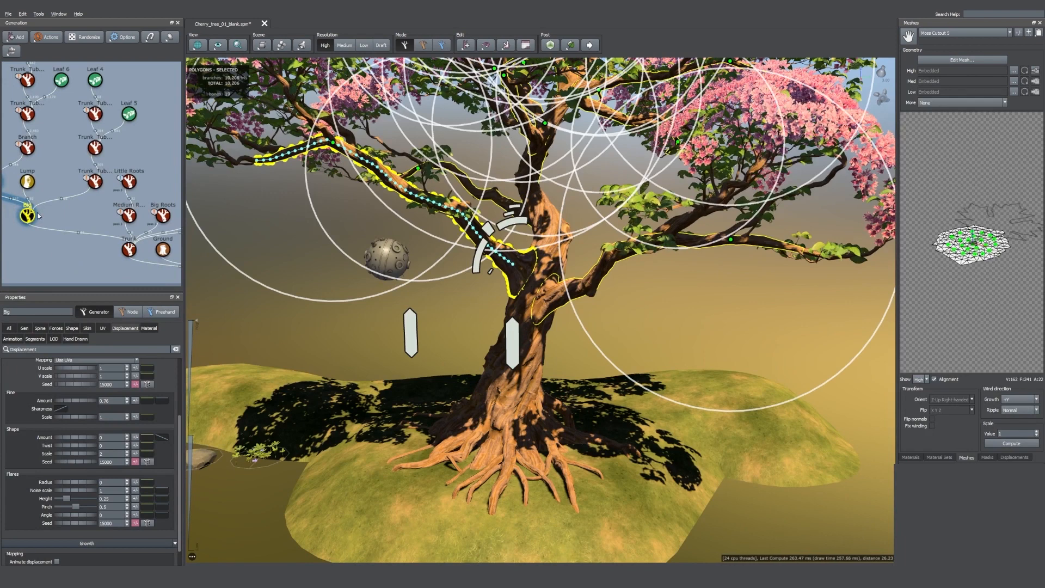
{"action": "left_click", "coordinate": [510, 444]}
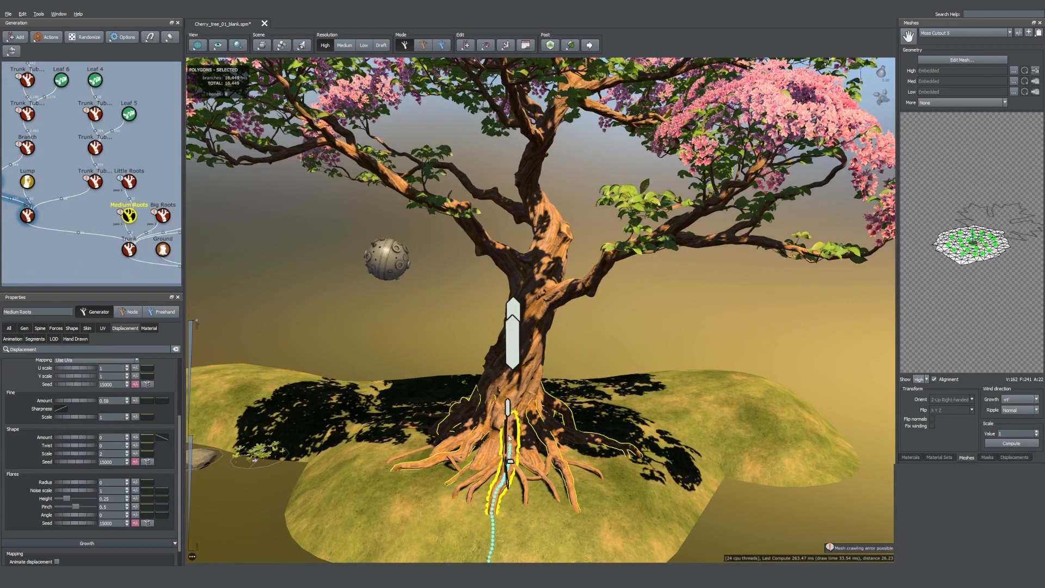
Step: Rotate the projector so its rays face the cherry tree and enable Trunk as its target generator
{"action": "middle_click_drag", "start_coordinate": [159, 248], "coordinate": [129, 237]}
{"action": "left_click", "coordinate": [132, 202]}
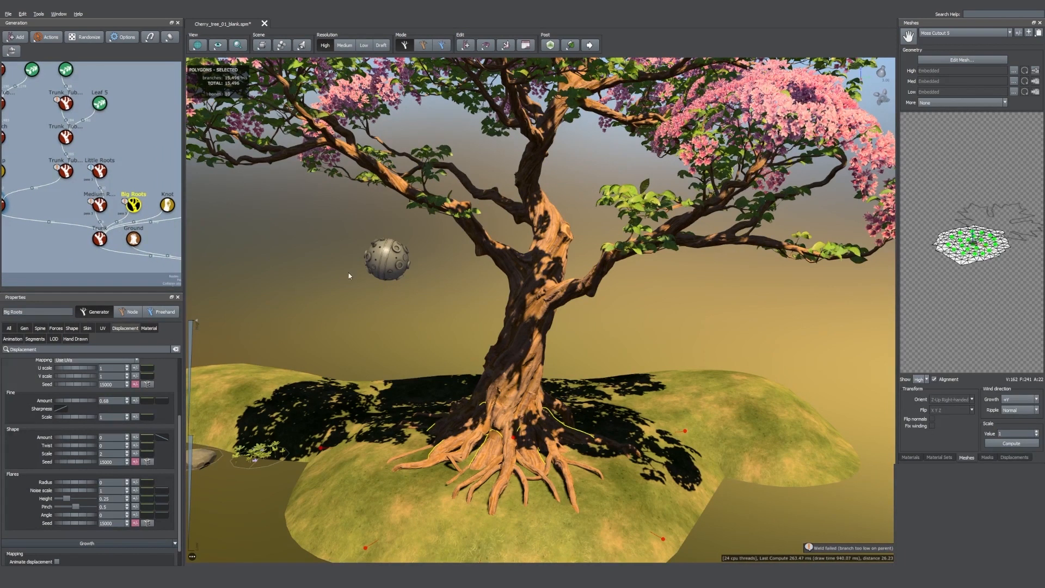
{"action": "left_click", "coordinate": [384, 259]}
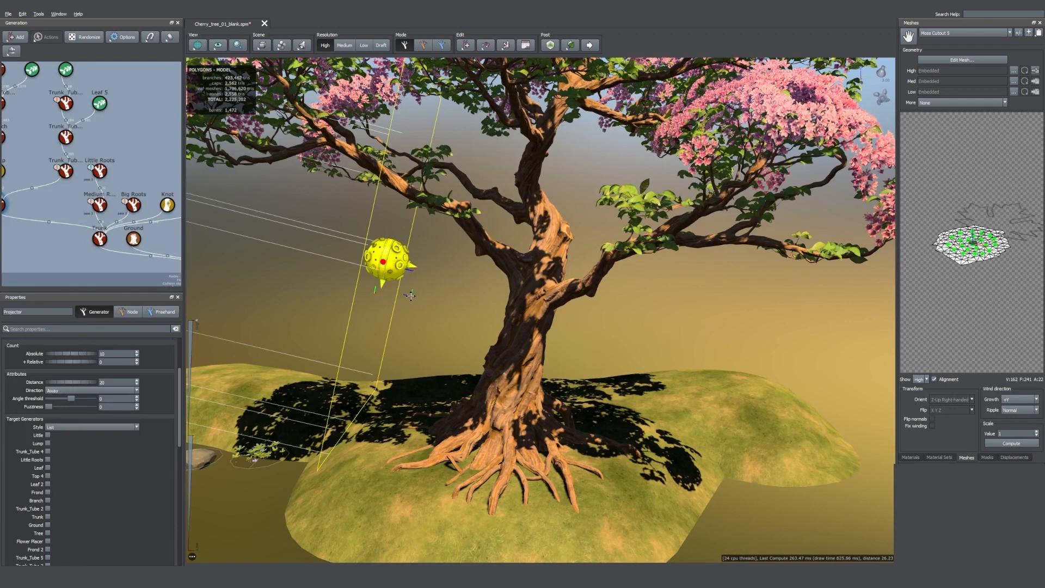
{"action": "key", "text": "e"}
{"action": "left_click_drag", "start_coordinate": [403, 241], "coordinate": [472, 265]}
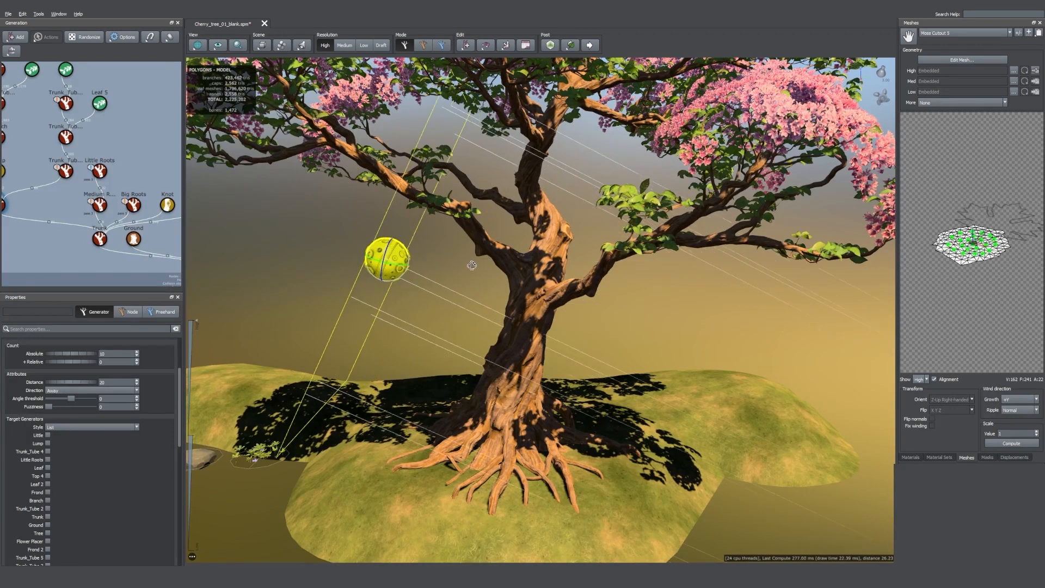
{"action": "scroll", "coordinate": [71, 479], "scroll_direction": "down", "scroll_amount": 3}
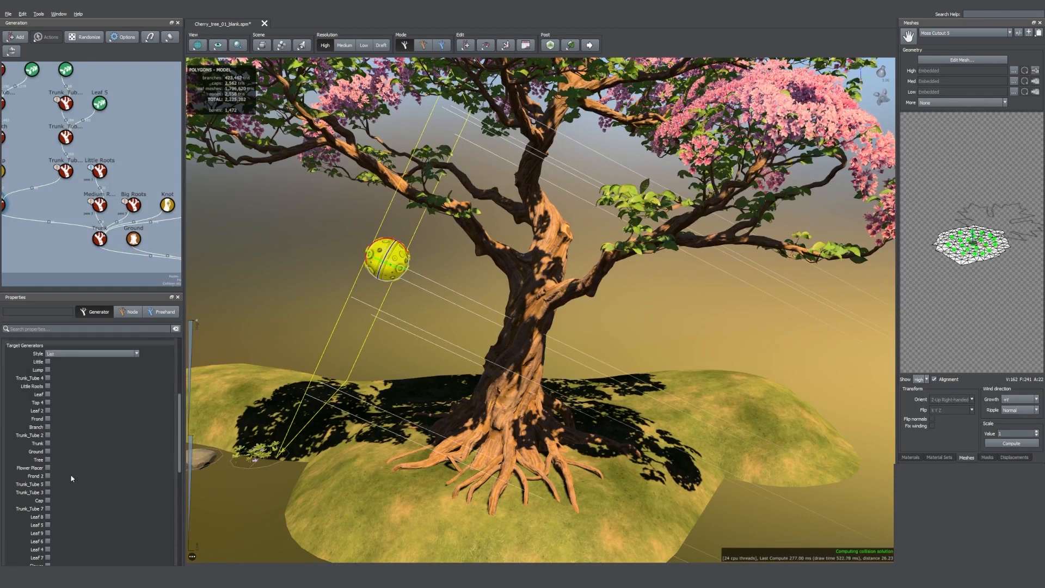
{"action": "left_click", "coordinate": [48, 444]}
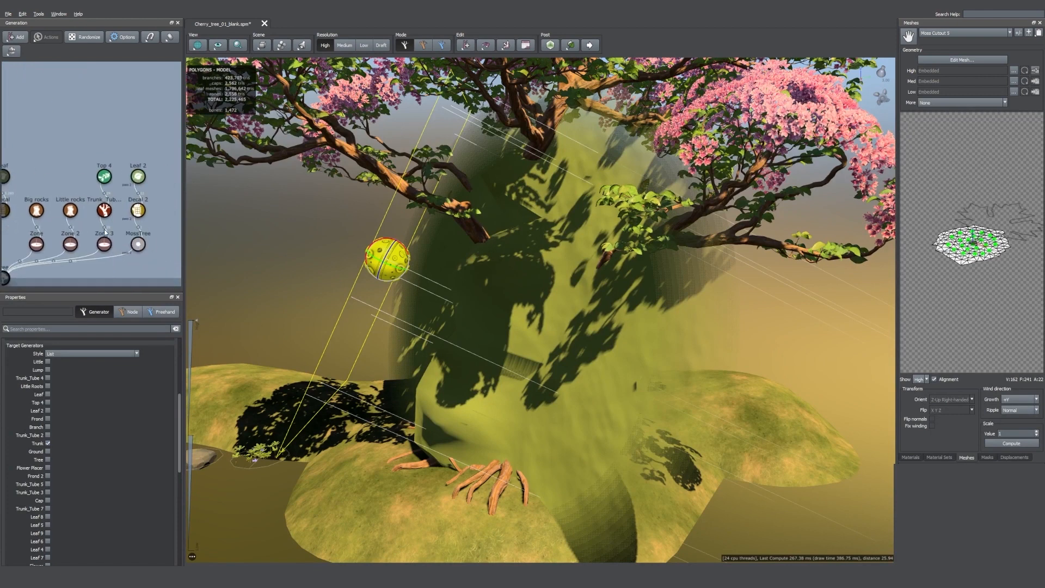
Step: Set the Decal 2 mesh scale to 0.51 absolute and 0 percent of parent
{"action": "left_click", "coordinate": [138, 210]}
{"action": "left_click", "coordinate": [49, 328]}
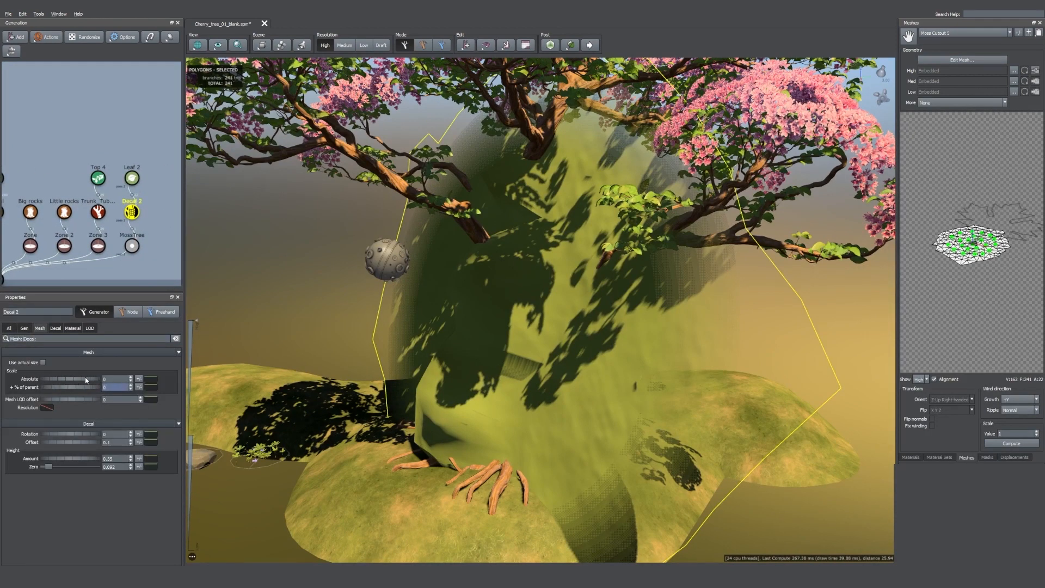
{"action": "left_click", "coordinate": [89, 378]}
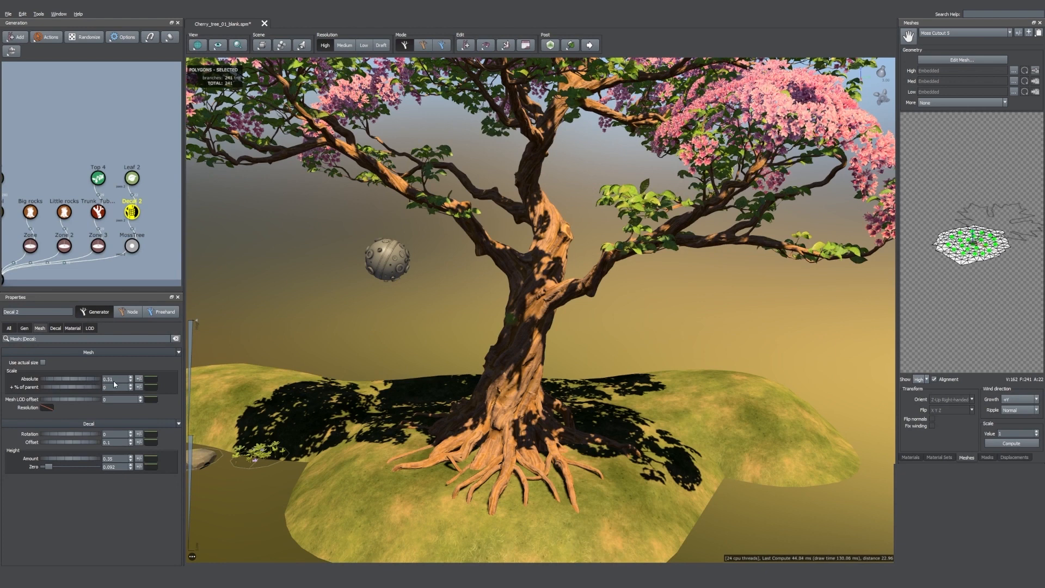
Step: Add the large branch and root generators to the projector's targets and set its Absolute ray count to 400
{"action": "left_click", "coordinate": [9, 328]}
{"action": "left_click", "coordinate": [387, 258]}
{"action": "left_click_drag", "start_coordinate": [57, 268], "coordinate": [106, 236]}
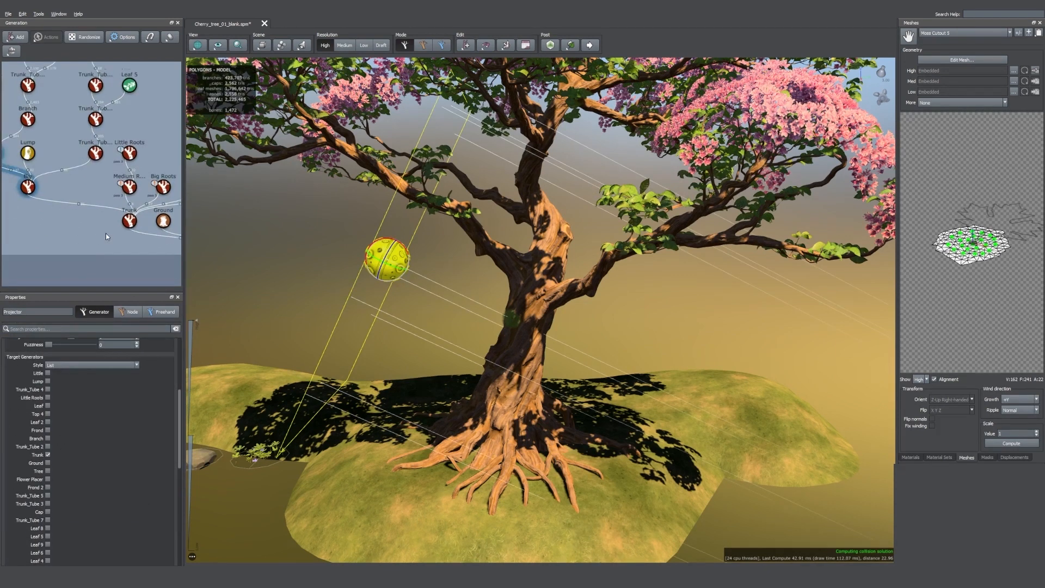
{"action": "scroll", "coordinate": [93, 389], "scroll_direction": "up", "scroll_amount": 5}
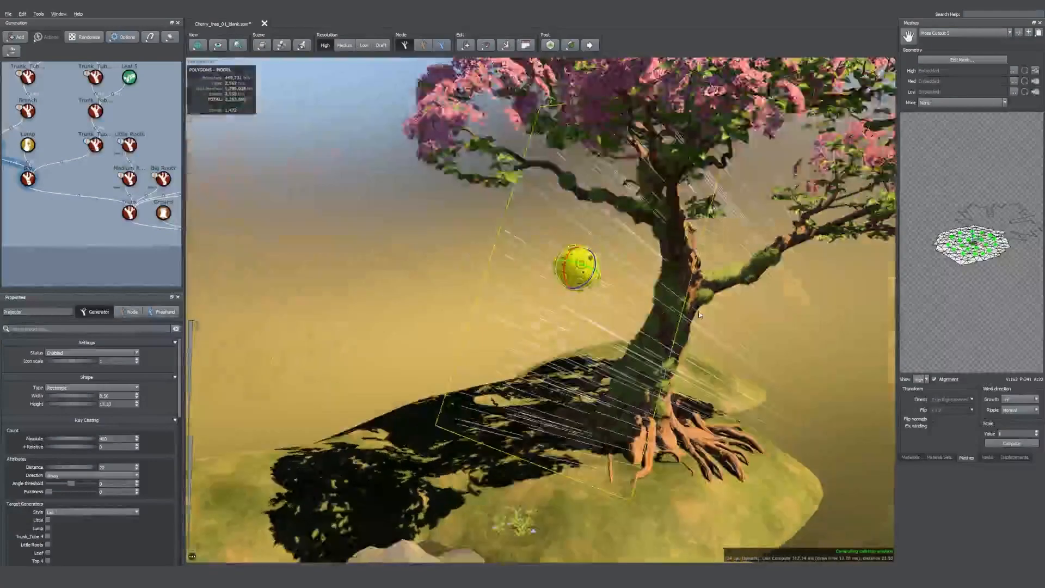
Step: Set the MossTree generator's pass to 5 so the moss also projects onto the roots
{"action": "left_click_drag", "start_coordinate": [631, 203], "coordinate": [699, 198]}
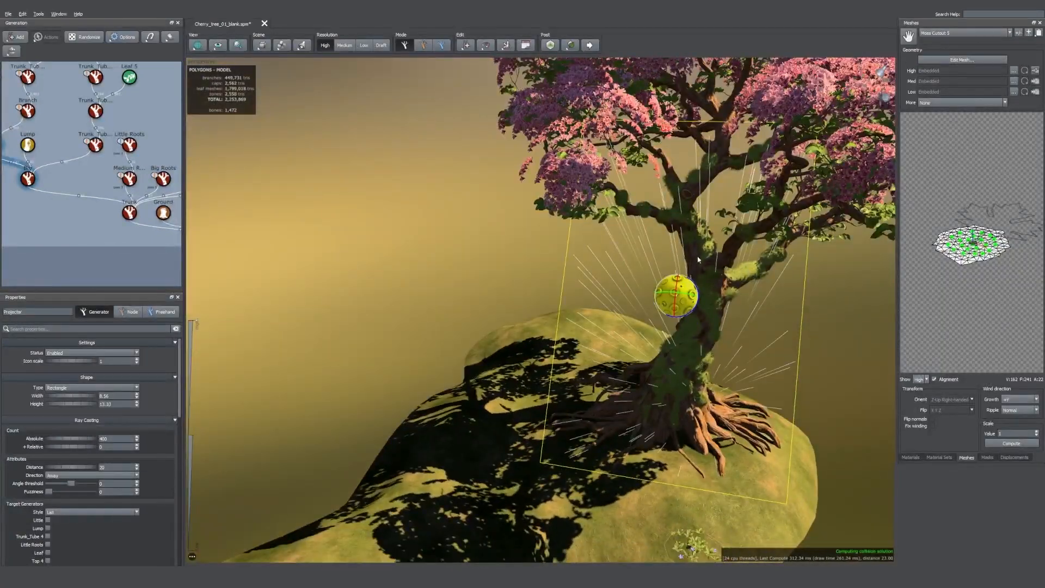
{"action": "left_click_drag", "start_coordinate": [699, 259], "coordinate": [718, 373]}
{"action": "scroll", "coordinate": [136, 257], "scroll_direction": "down", "scroll_amount": 4}
{"action": "left_click_drag", "start_coordinate": [135, 257], "coordinate": [54, 266]}
{"action": "left_click_drag", "start_coordinate": [490, 463], "coordinate": [472, 523]}
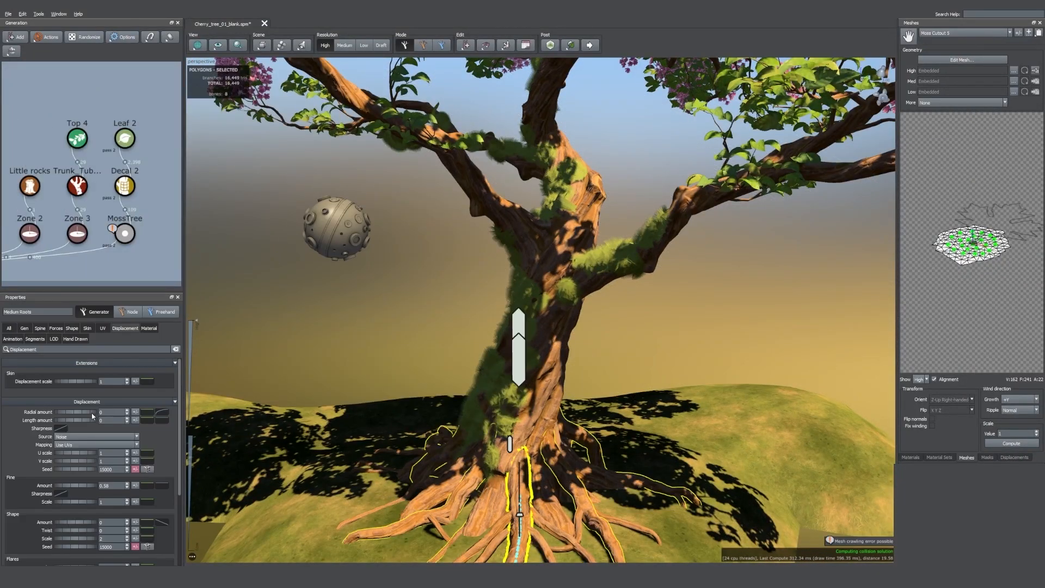
{"action": "left_click", "coordinate": [24, 329]}
{"action": "left_click", "coordinate": [124, 234]}
{"action": "left_click_drag", "start_coordinate": [64, 370], "coordinate": [77, 372]}
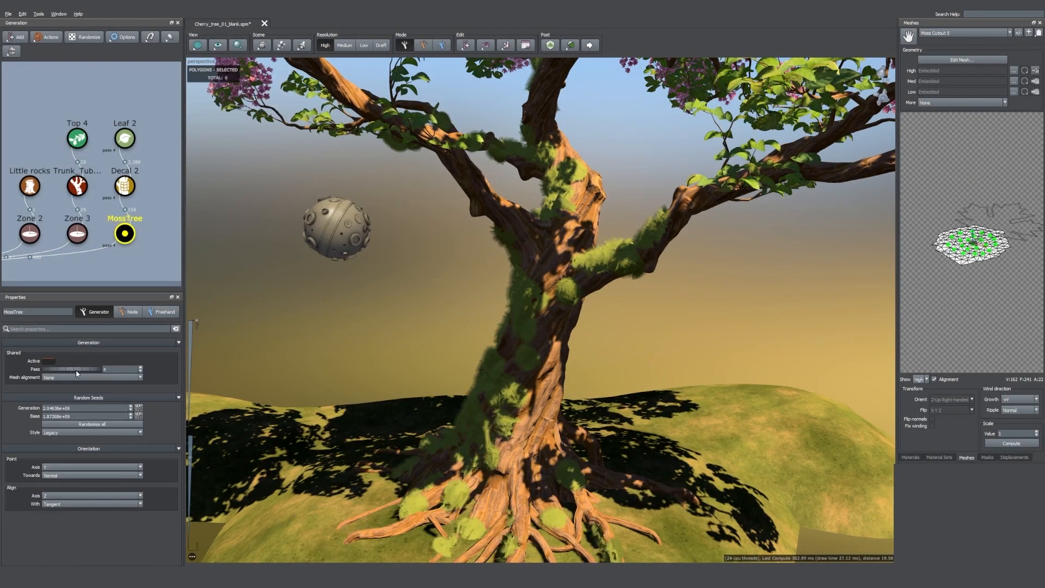
Step: Set the Decal 2 mesh scale to 0 absolute and 0.05 percent of parent
{"action": "scroll", "coordinate": [392, 310], "scroll_direction": "down", "scroll_amount": 4}
{"action": "middle_click_drag", "start_coordinate": [434, 347], "coordinate": [392, 310]}
{"action": "scroll", "coordinate": [359, 366], "scroll_direction": "up", "scroll_amount": 2}
{"action": "left_click", "coordinate": [125, 186]}
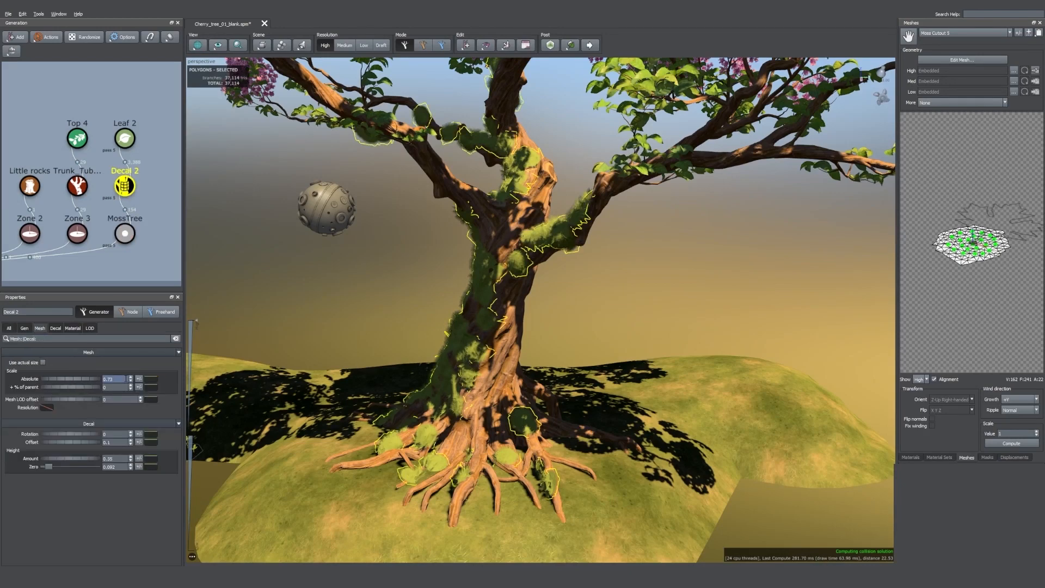
{"action": "type", "text": "0.5"}
{"action": "key", "text": "Return"}
{"action": "scroll", "coordinate": [392, 310], "scroll_direction": "down", "scroll_amount": 3}
{"action": "middle_click_drag", "start_coordinate": [141, 191], "coordinate": [142, 175]}
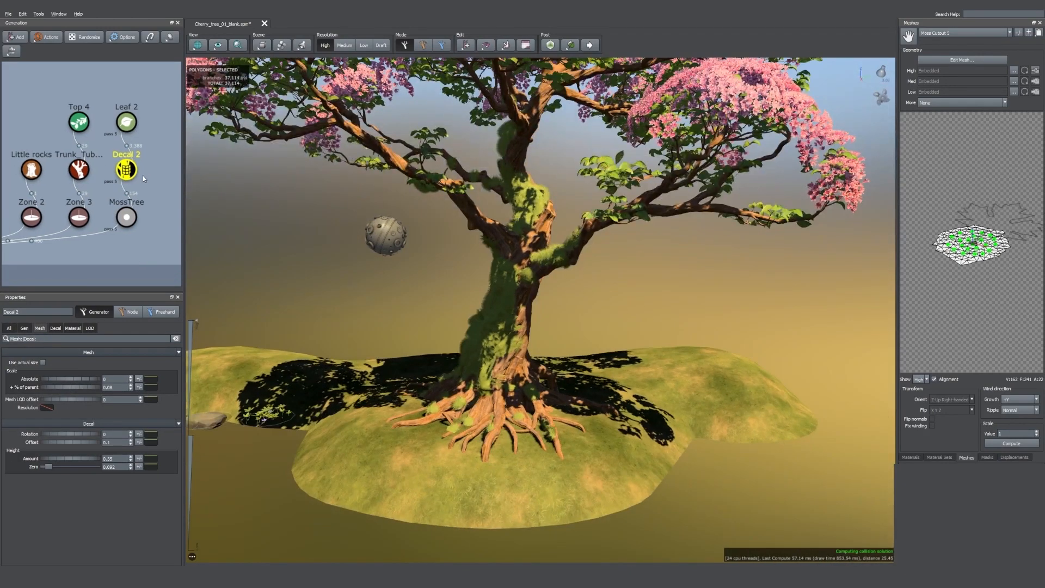
Step: Move the projector higher and re-aim it at the trunk, with its angle threshold set to 0
{"action": "left_click", "coordinate": [386, 235]}
{"action": "left_click_drag", "start_coordinate": [67, 483], "coordinate": [80, 484]}
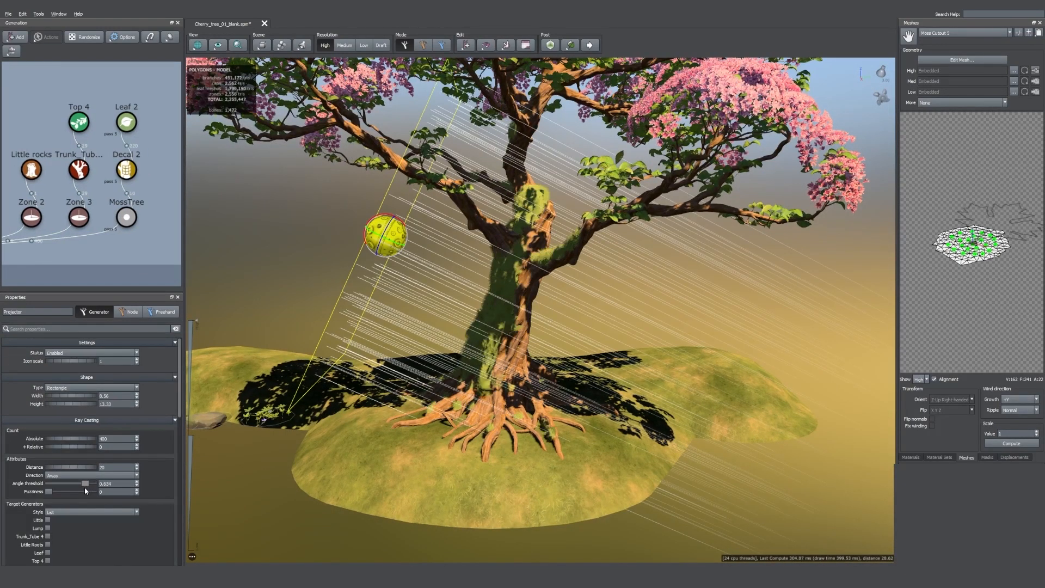
{"action": "left_click_drag", "start_coordinate": [641, 287], "coordinate": [666, 282]}
{"action": "left_click_drag", "start_coordinate": [376, 216], "coordinate": [363, 169]}
{"action": "key", "text": "space"}
{"action": "double_click", "coordinate": [107, 485]}
{"action": "type", "text": "0"}
{"action": "key", "text": "Return"}
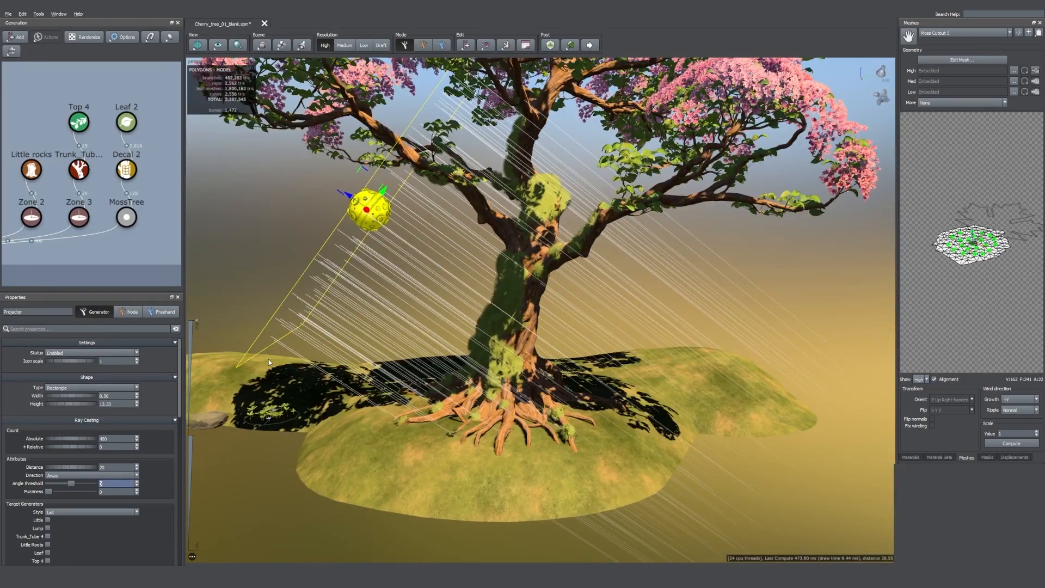
Step: Examine the moss coverage on the tree and the rocks and plant cluster placed beside the ground
{"action": "scroll", "coordinate": [78, 414], "scroll_direction": "down", "scroll_amount": 2}
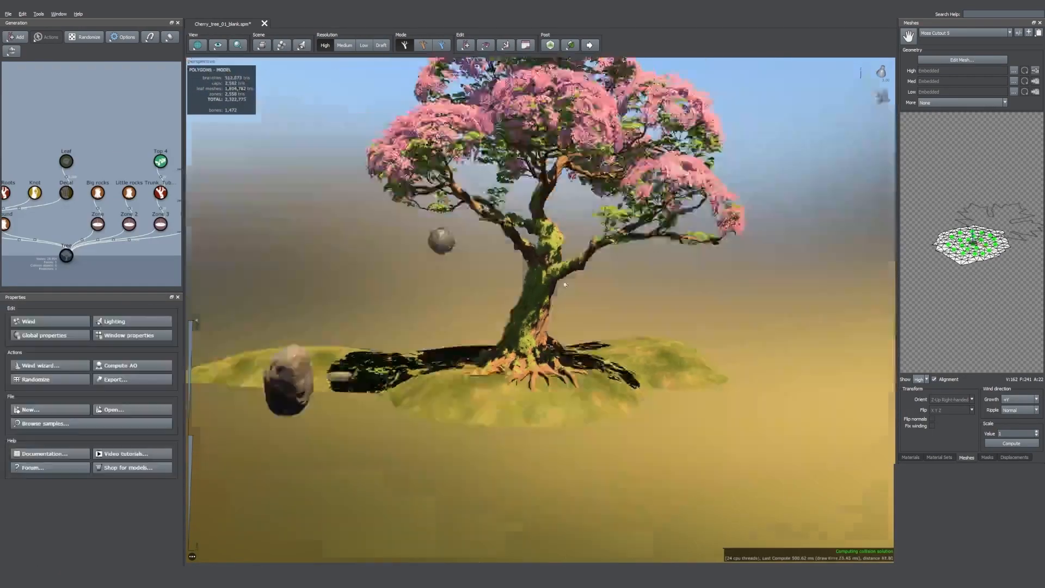
{"action": "scroll", "coordinate": [543, 279], "scroll_direction": "up", "scroll_amount": 5}
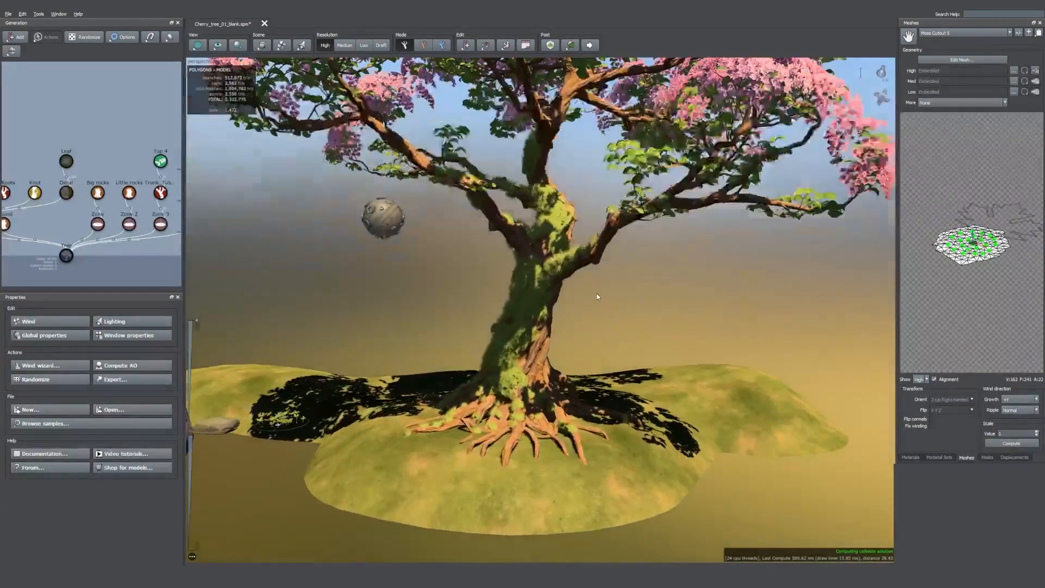
{"action": "scroll", "coordinate": [338, 299], "scroll_direction": "down", "scroll_amount": 5}
{"action": "scroll", "coordinate": [821, 293], "scroll_direction": "up", "scroll_amount": 5}
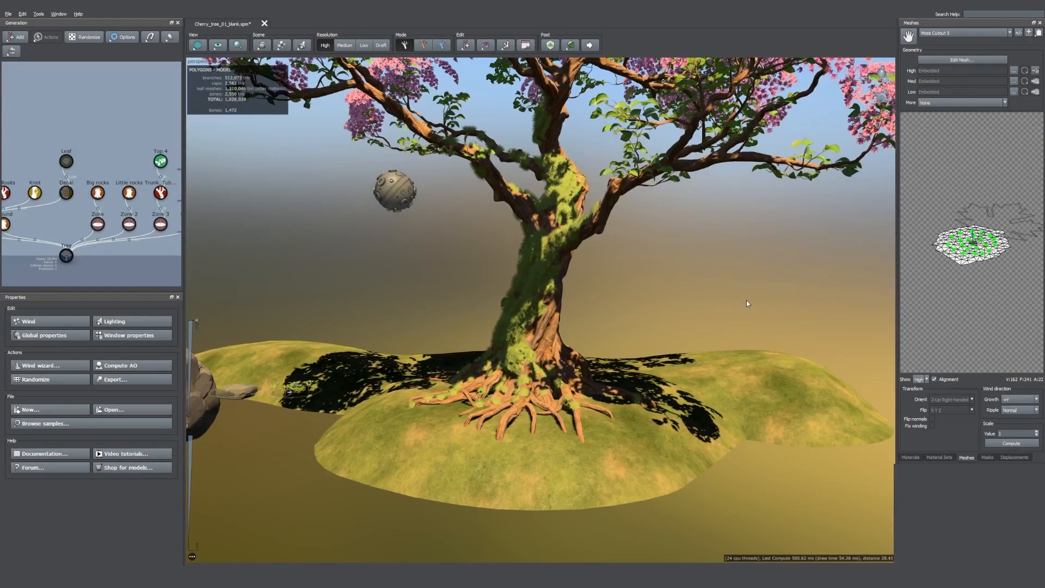
{"action": "middle_click_drag", "start_coordinate": [746, 299], "coordinate": [1002, 215]}
{"action": "left_click_drag", "start_coordinate": [636, 333], "coordinate": [622, 415]}
{"action": "scroll", "coordinate": [599, 442], "scroll_direction": "up", "scroll_amount": 5}
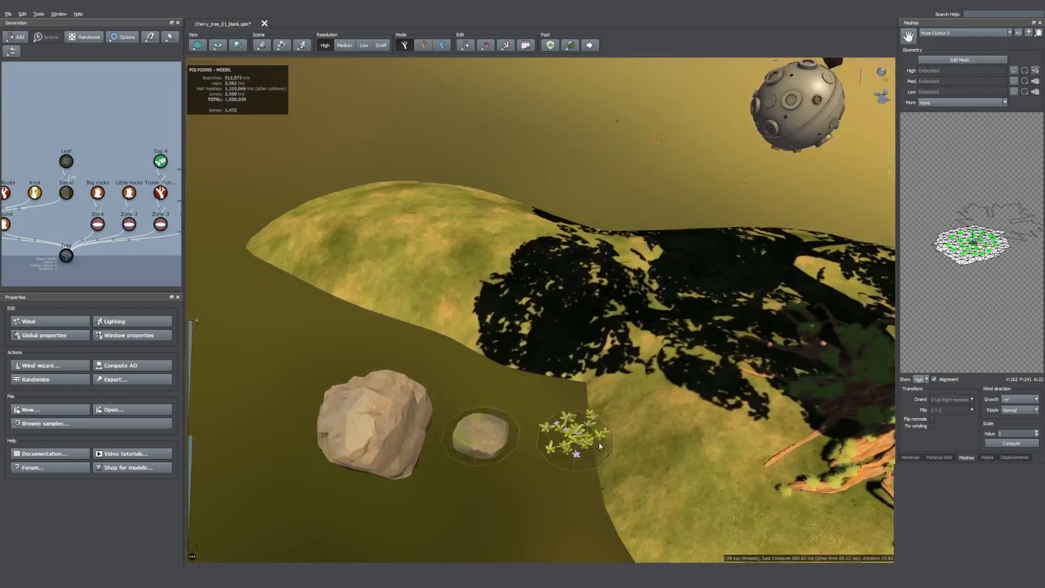
{"action": "left_click_drag", "start_coordinate": [541, 345], "coordinate": [555, 316]}
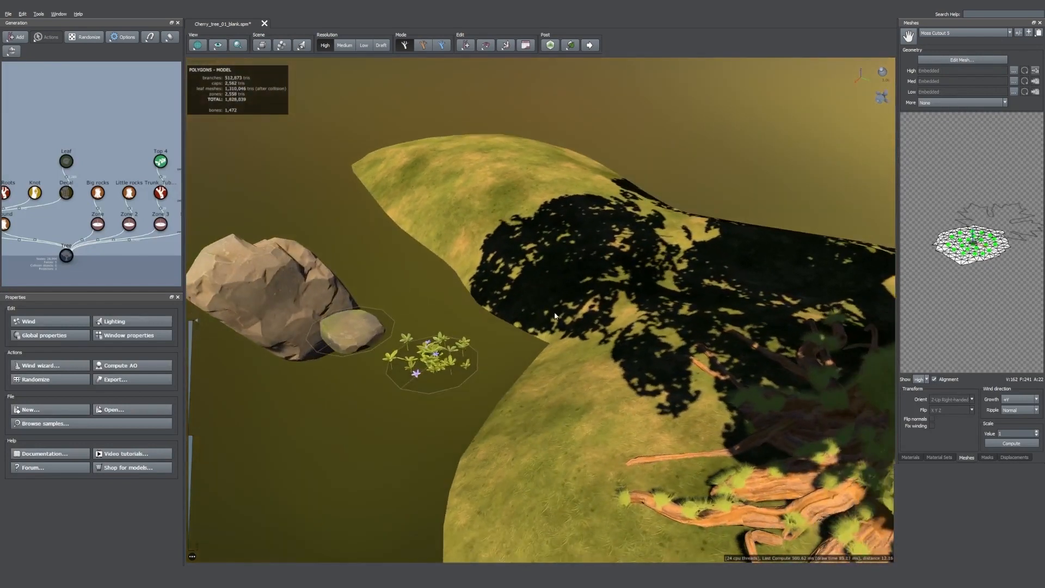
{"action": "left_click_drag", "start_coordinate": [371, 285], "coordinate": [459, 319]}
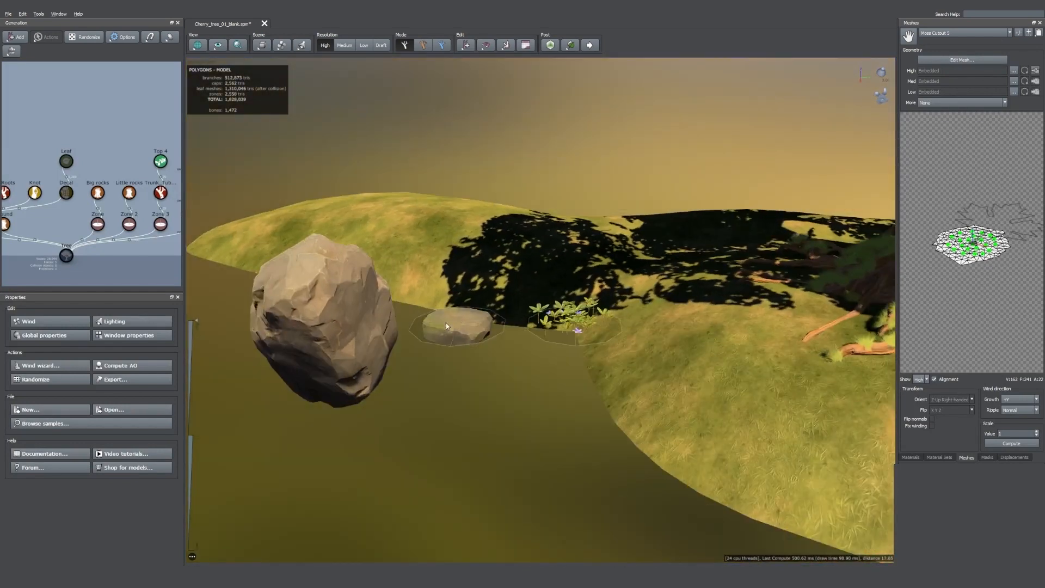
{"action": "scroll", "coordinate": [665, 178], "scroll_direction": "down", "scroll_amount": 6}
{"action": "middle_click_drag", "start_coordinate": [645, 204], "coordinate": [470, 236]}
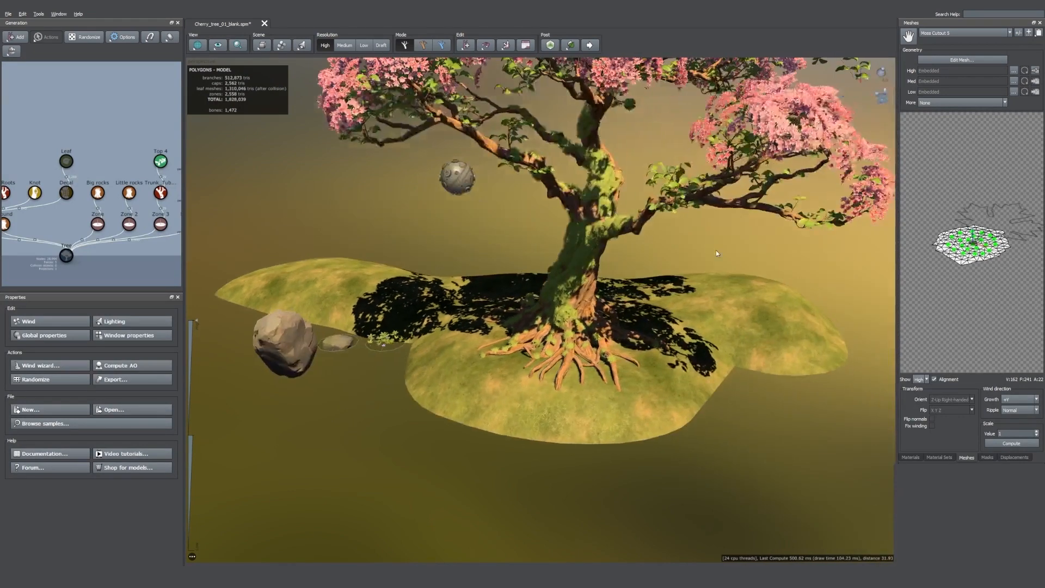
{"action": "left_click_drag", "start_coordinate": [717, 250], "coordinate": [715, 266]}
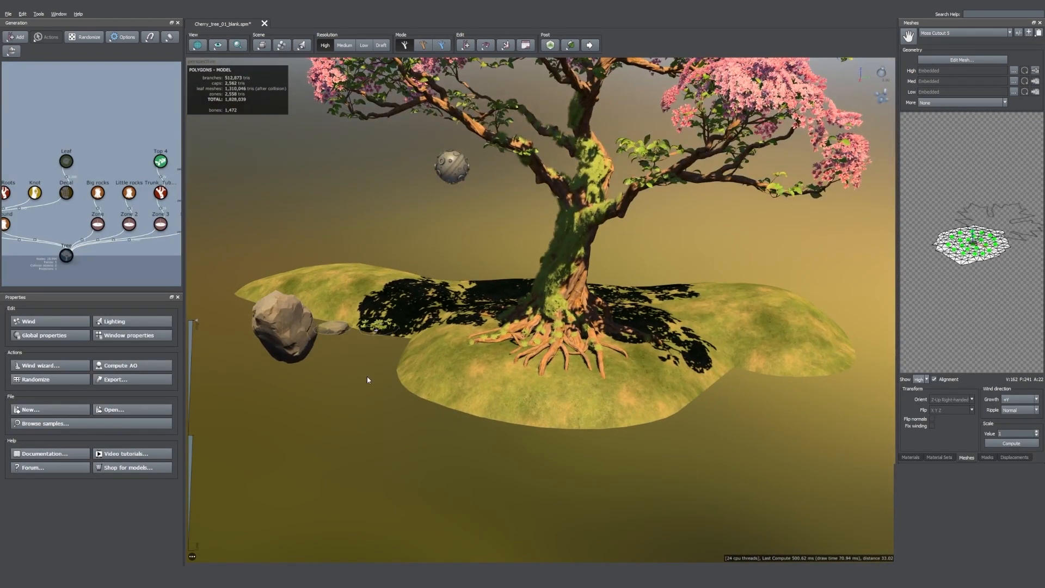
{"action": "scroll", "coordinate": [522, 246], "scroll_direction": "up", "scroll_amount": 3}
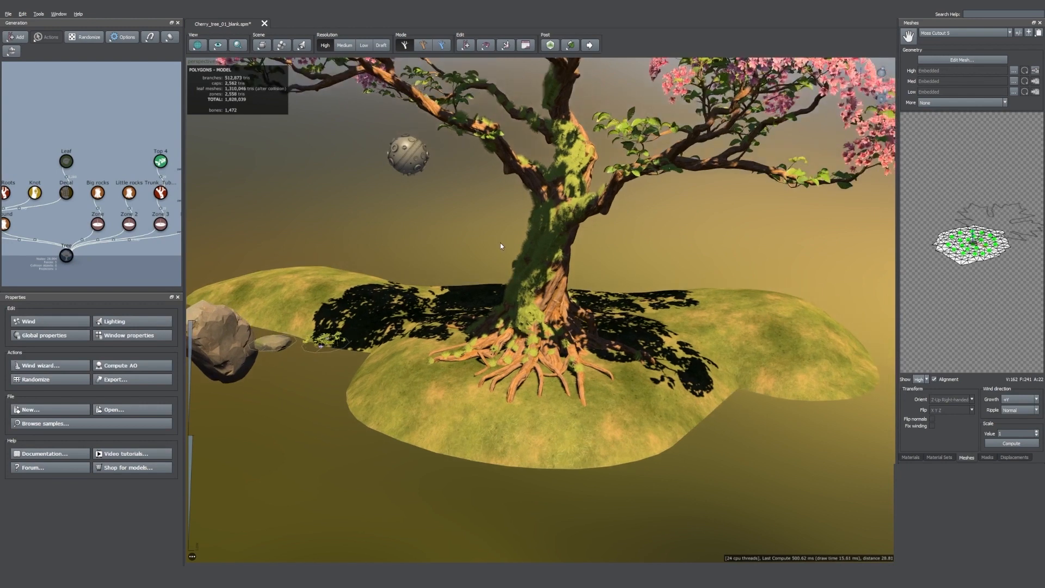
Step: Add another Base generator to the tree beside MossTree
{"action": "right_click_drag", "start_coordinate": [115, 230], "coordinate": [60, 236]}
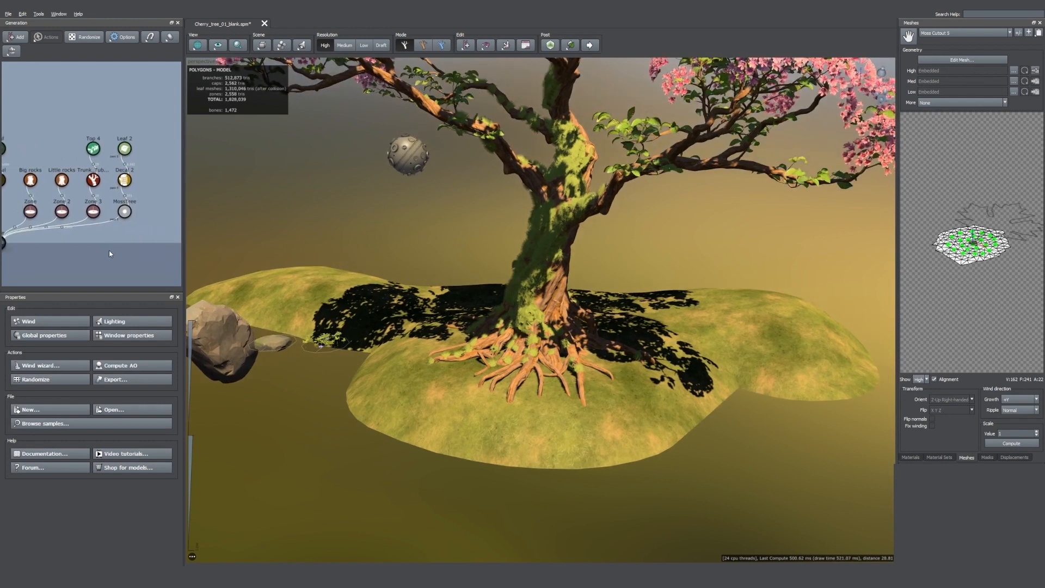
{"action": "right_click", "coordinate": [153, 212]}
{"action": "mouse_move", "coordinate": [221, 220]}
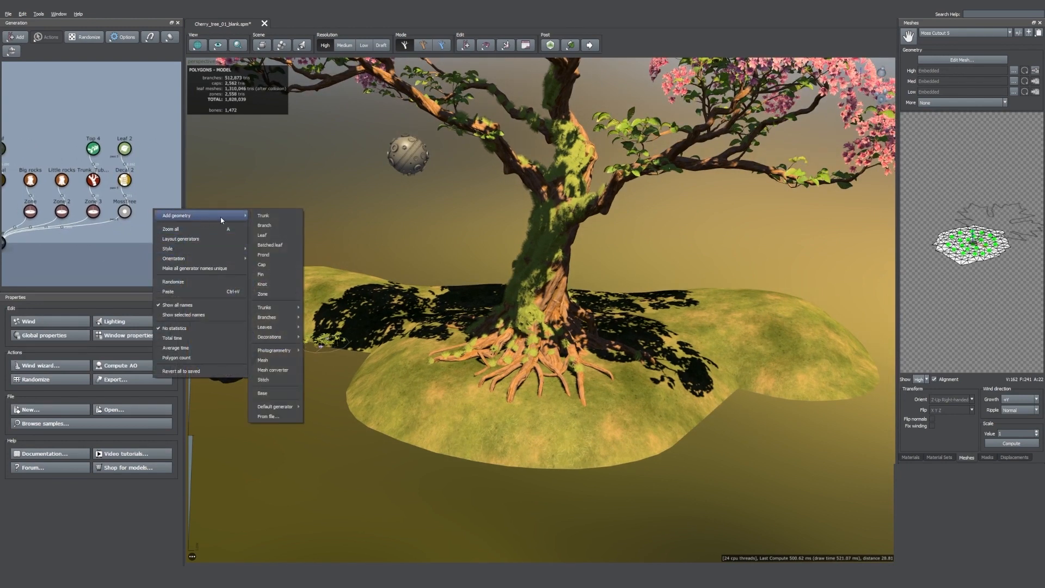
{"action": "left_click", "coordinate": [273, 393]}
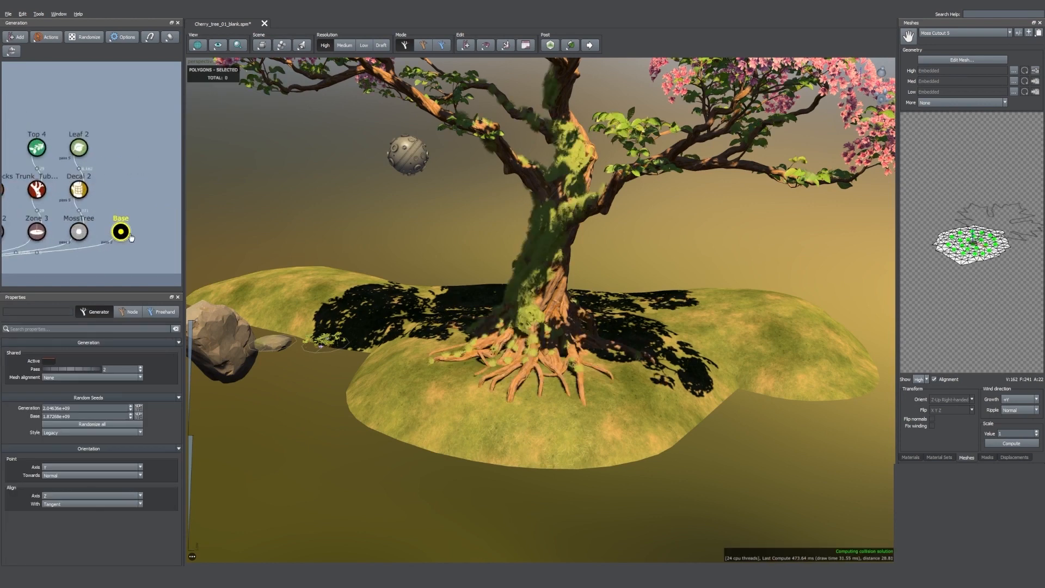
Step: Rename the new Base generator as BaseLittleRocks
{"action": "key", "text": "F2"}
{"action": "type", "text": "LittleR"}
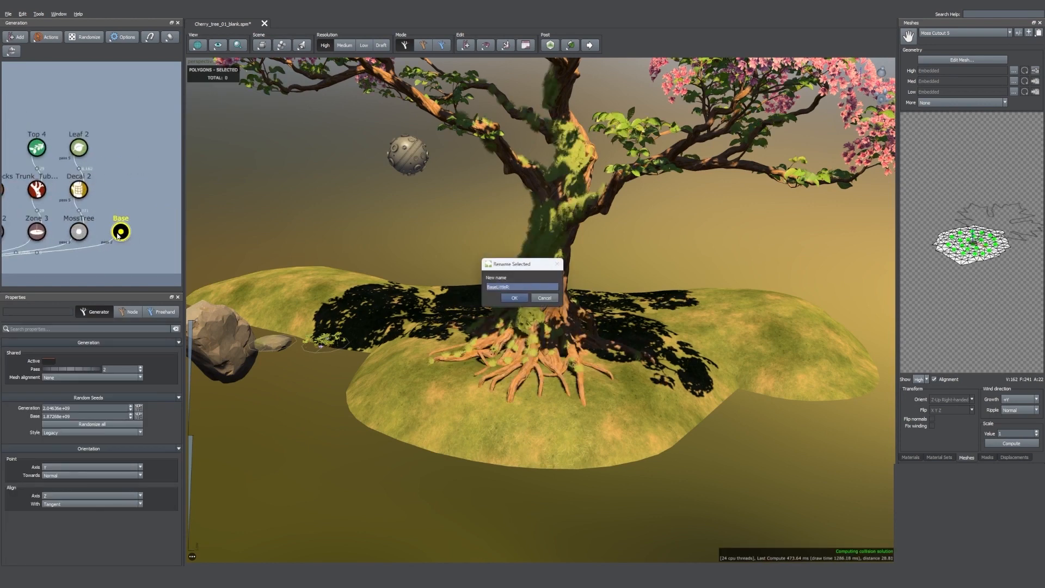
{"action": "type", "text": "ocks"}
{"action": "key", "text": "Return"}
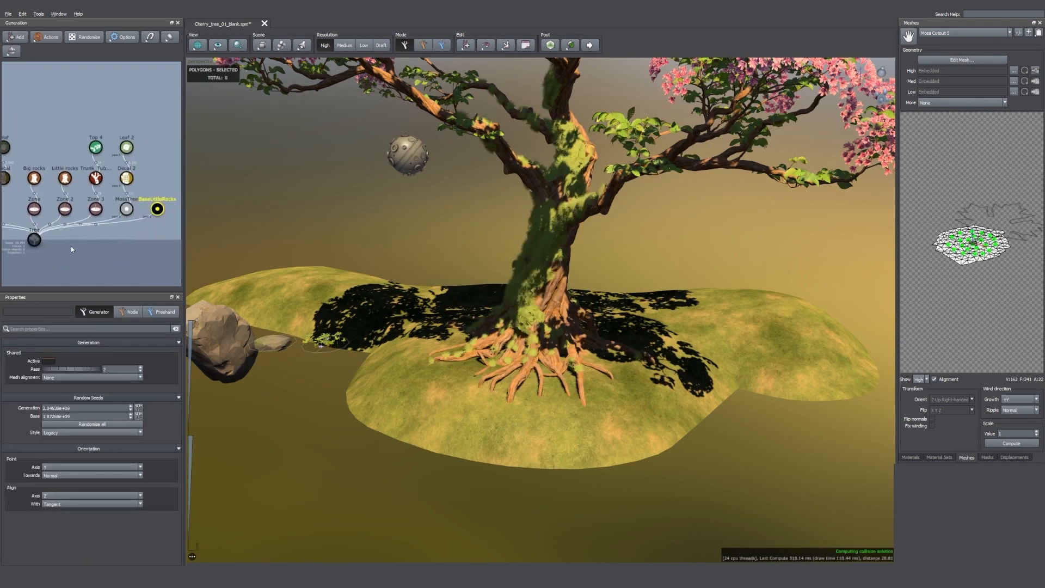
Step: Move the Little rocks generator onto BaseLittleRocks and reduce the moss projector's icon scale
{"action": "left_click", "coordinate": [71, 249]}
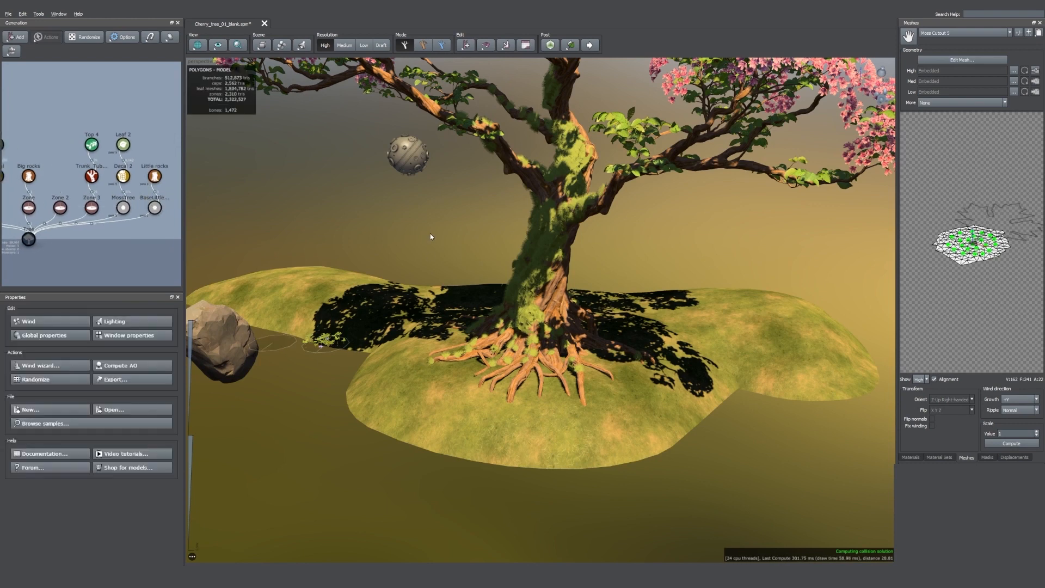
{"action": "left_click", "coordinate": [408, 156]}
{"action": "left_click", "coordinate": [294, 163]}
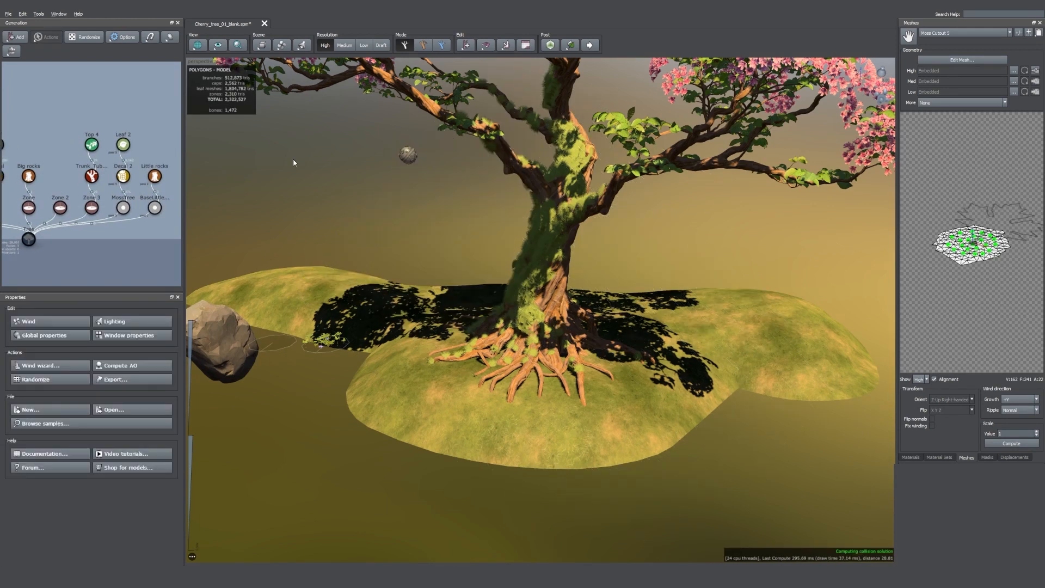
Step: Add a second projector with a disk shape and raise it about 2.94 above the tree's base
{"action": "left_click", "coordinate": [7, 53]}
{"action": "mouse_move", "coordinate": [38, 86]}
{"action": "left_click", "coordinate": [73, 86]}
{"action": "middle_click_drag", "start_coordinate": [534, 330], "coordinate": [520, 323]}
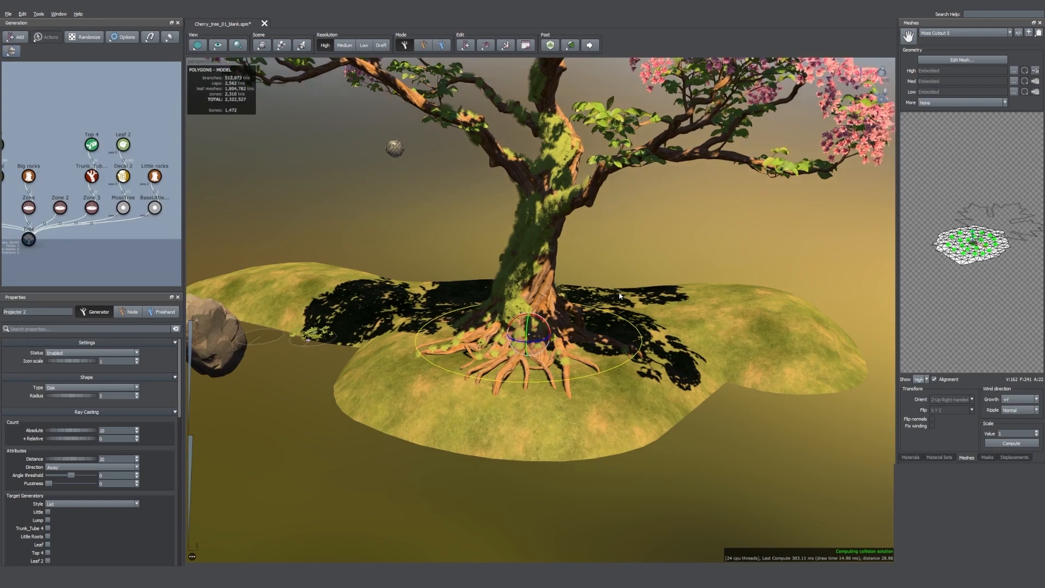
{"action": "left_click_drag", "start_coordinate": [527, 317], "coordinate": [526, 250]}
Step: Assign BaseLittleRocks as the disk projector's base generator
{"action": "mouse_move", "coordinate": [669, 257]}
{"action": "left_mouse_down"}
{"action": "mouse_move", "coordinate": [691, 221]}
{"action": "mouse_move", "coordinate": [671, 247]}
{"action": "left_mouse_up"}
{"action": "scroll", "coordinate": [85, 427], "scroll_direction": "down", "scroll_amount": 5}
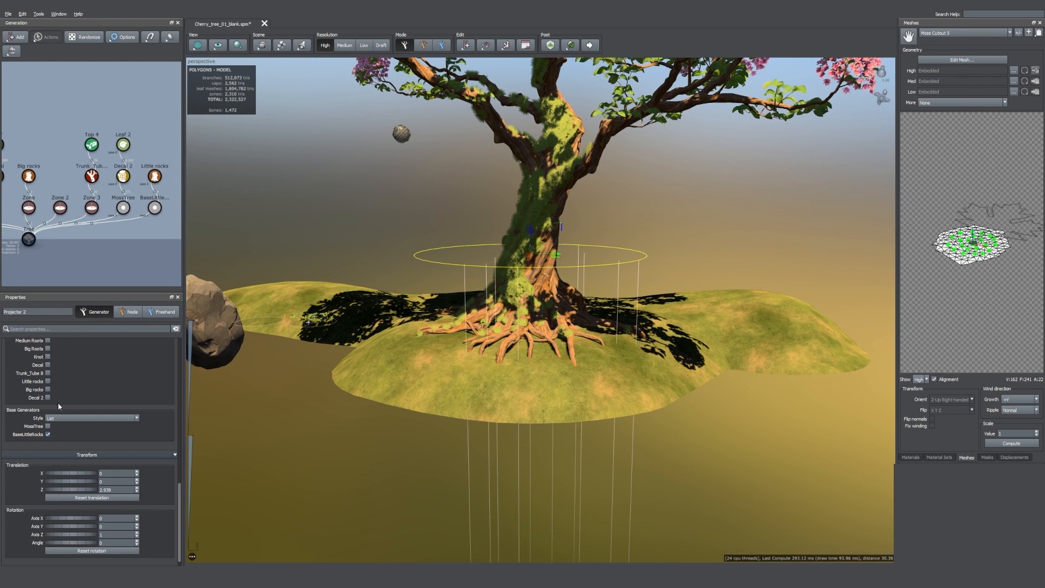
{"action": "scroll", "coordinate": [164, 397], "scroll_direction": "up", "scroll_amount": 5}
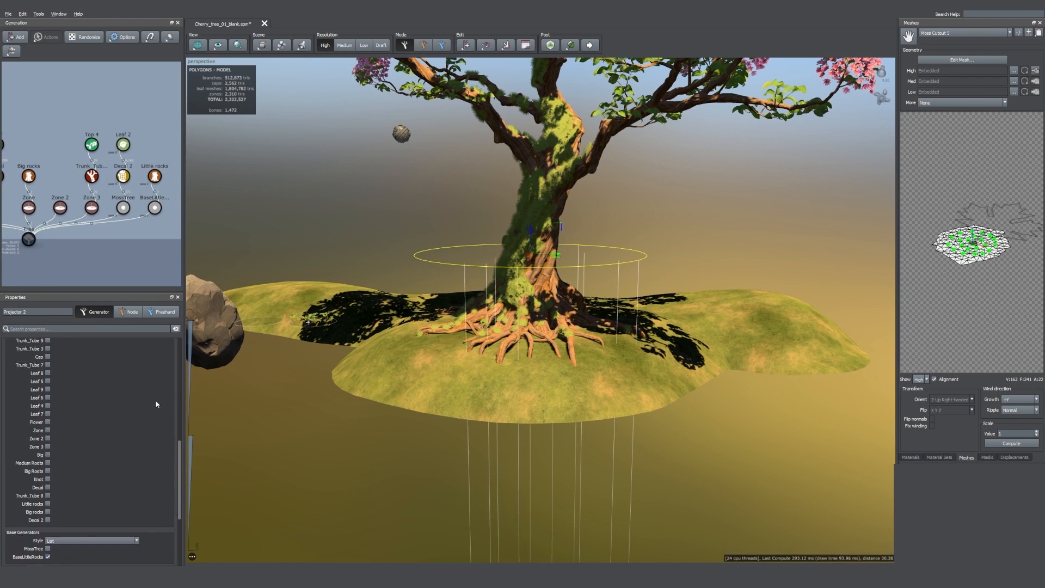
Step: Set Ground as the target generator of the disk projector above the tree's roots
{"action": "scroll", "coordinate": [149, 407], "scroll_direction": "up", "scroll_amount": 2}
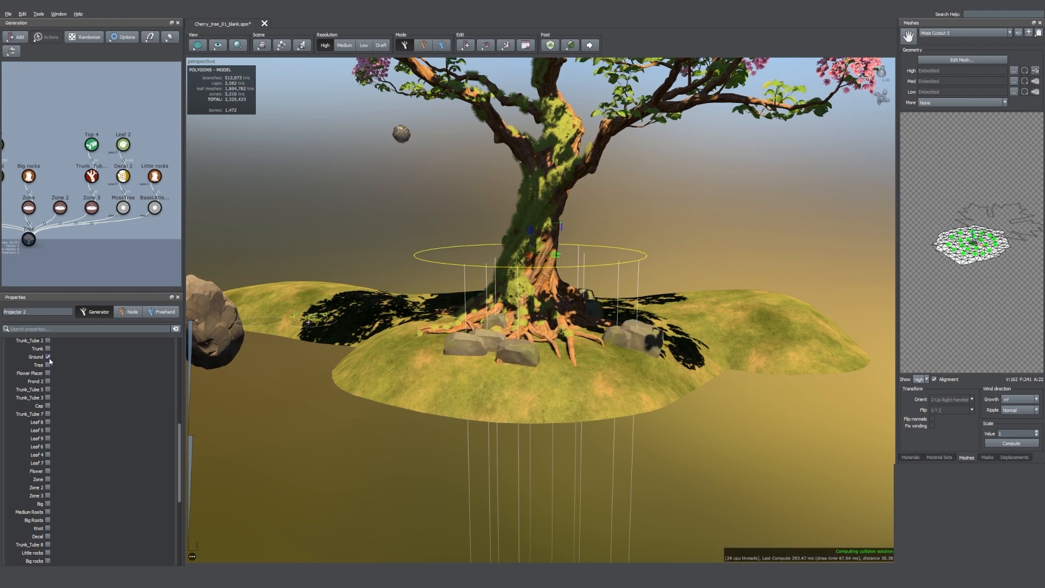
{"action": "scroll", "coordinate": [593, 344], "scroll_direction": "up", "scroll_amount": 3}
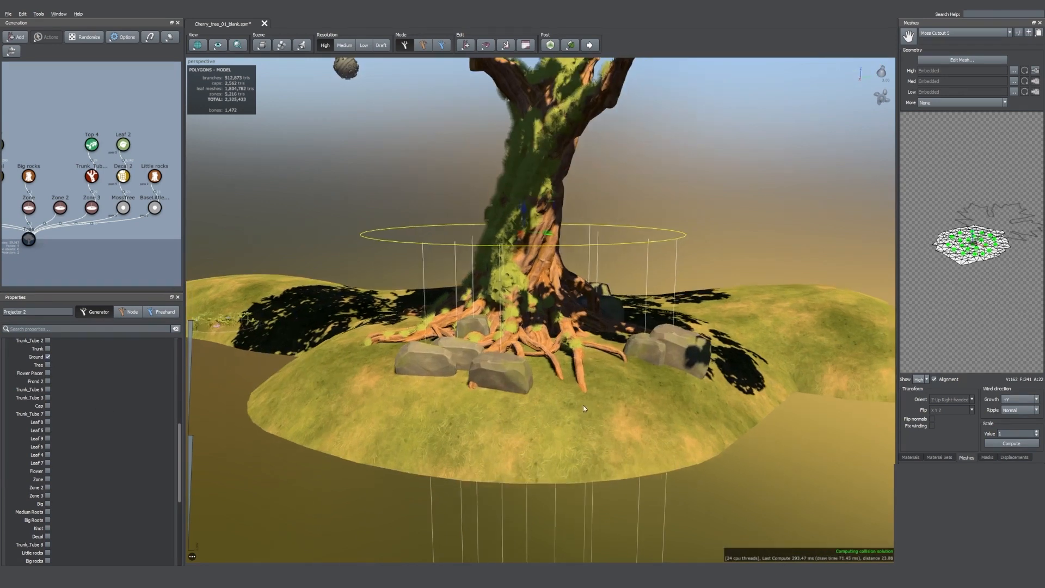
{"action": "mouse_move", "coordinate": [583, 405]}
{"action": "left_mouse_down"}
{"action": "mouse_move", "coordinate": [602, 402]}
{"action": "mouse_move", "coordinate": [565, 403]}
{"action": "left_mouse_up"}
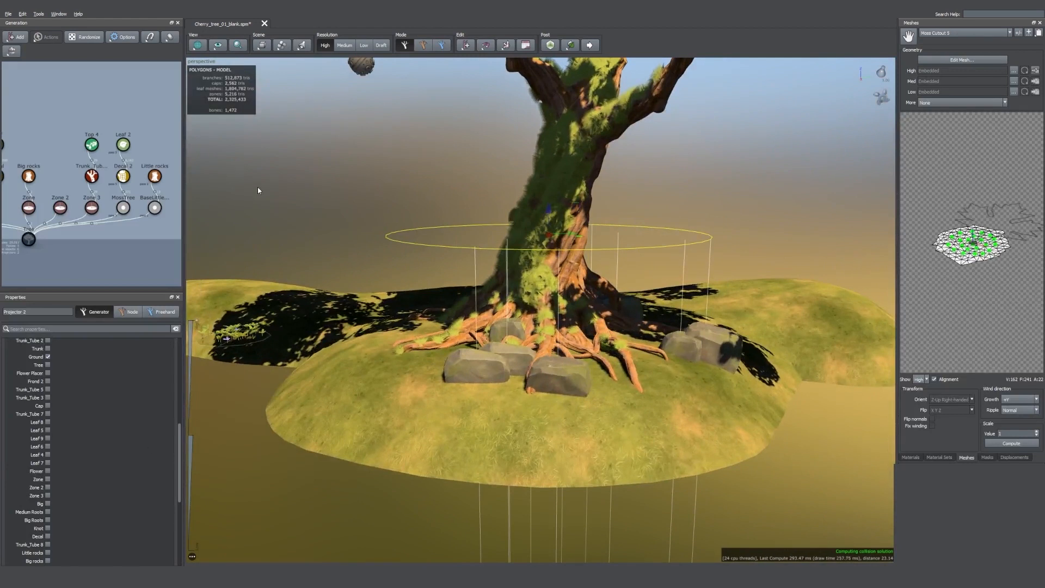
Step: Try X as BaseLittleRocks' point axis, and set it to Z so the rocks lie flat on the ground
{"action": "left_click", "coordinate": [154, 210]}
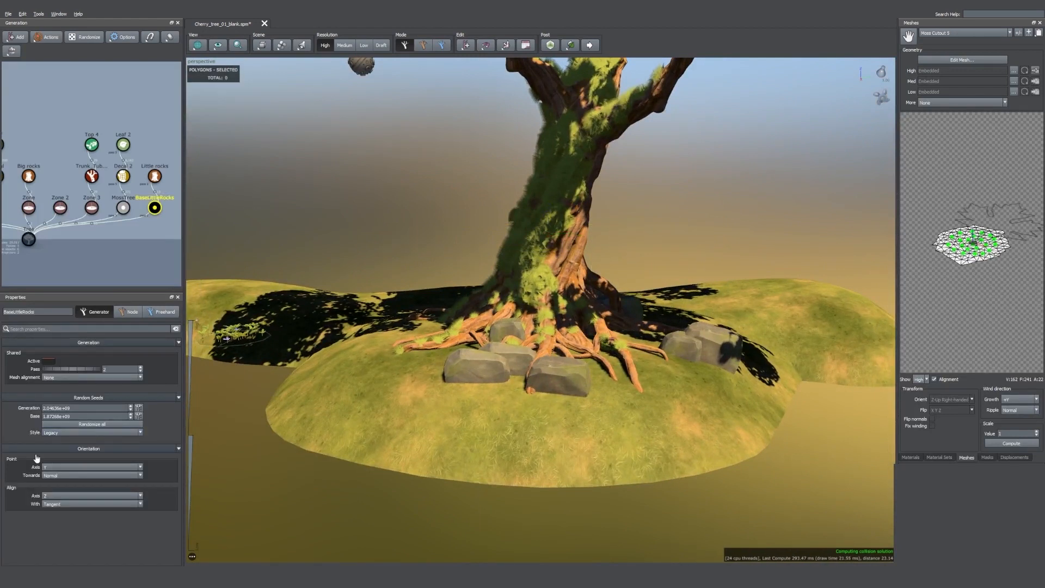
{"action": "left_click", "coordinate": [60, 467]}
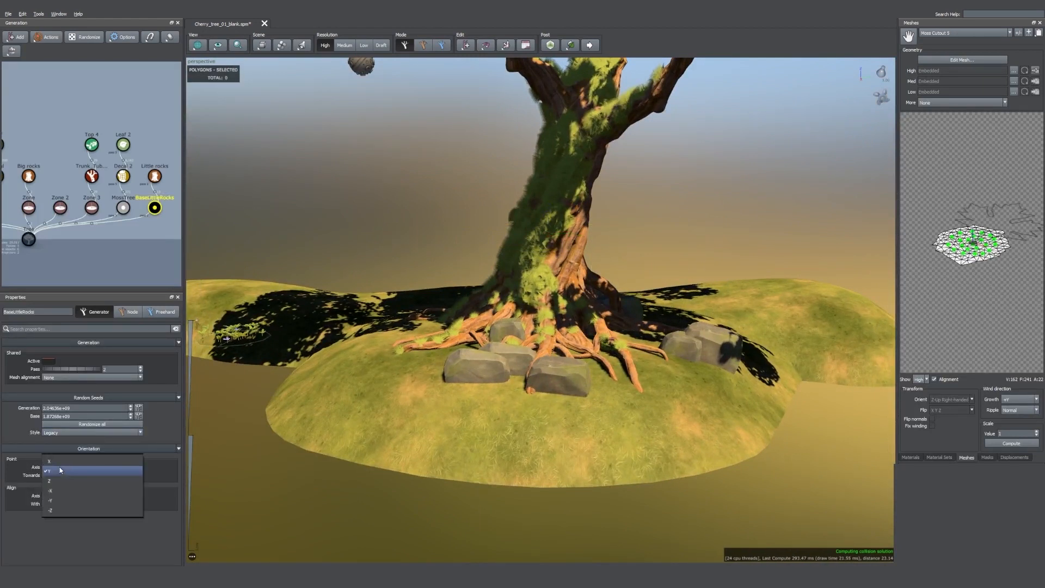
{"action": "left_click", "coordinate": [61, 462]}
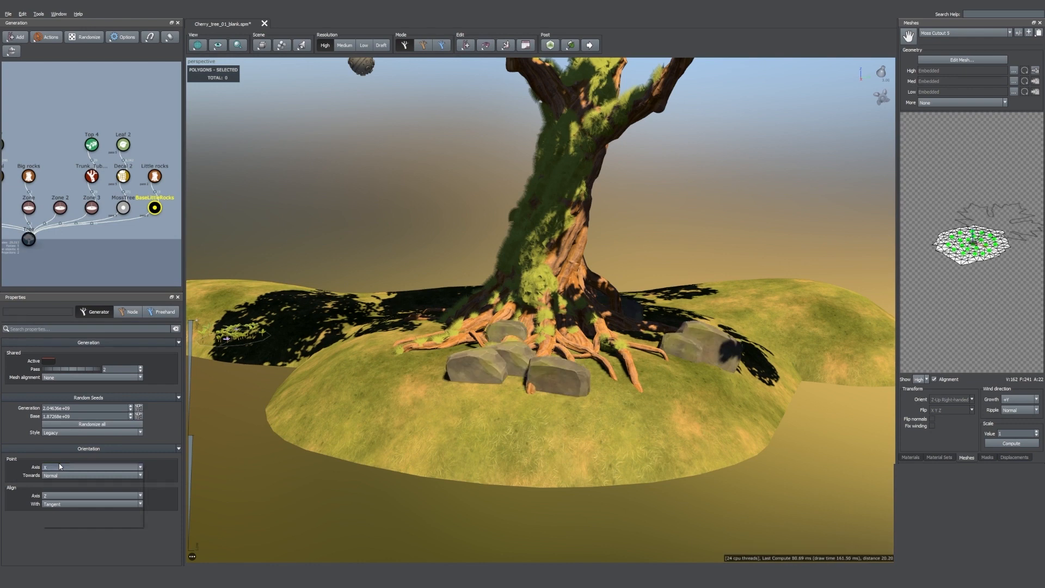
{"action": "left_click", "coordinate": [60, 467]}
{"action": "left_click", "coordinate": [57, 489]}
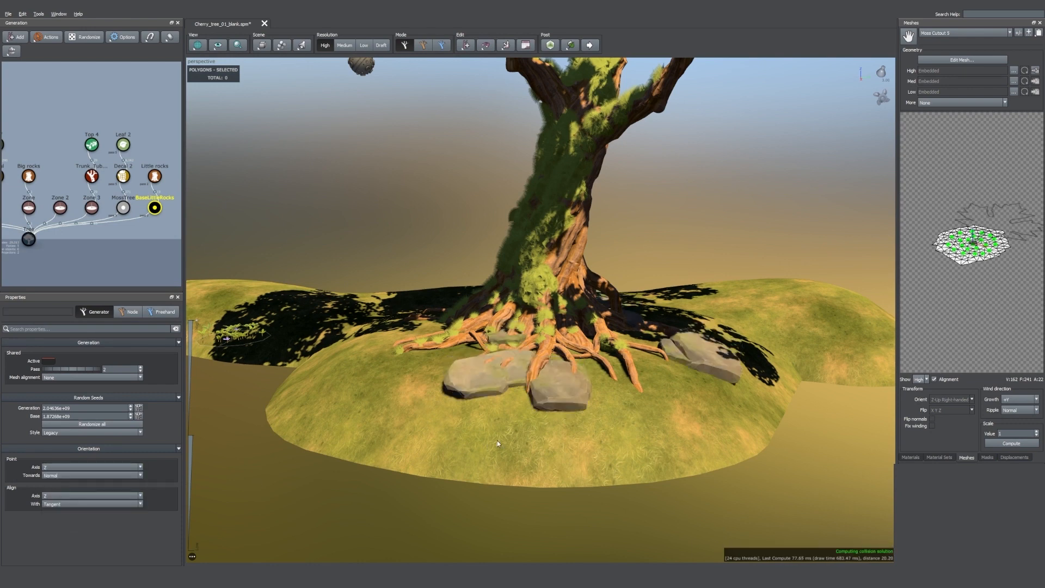
{"action": "mouse_move", "coordinate": [598, 424]}
{"action": "left_mouse_down"}
{"action": "mouse_move", "coordinate": [569, 436]}
{"action": "mouse_move", "coordinate": [585, 430]}
{"action": "left_mouse_up"}
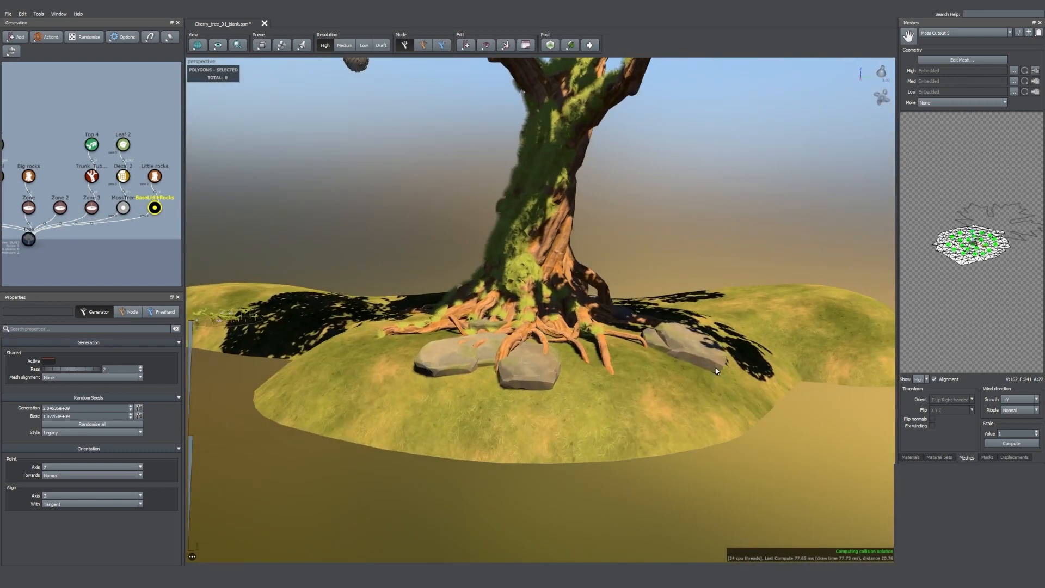
Step: Align BaseLittleRocks with World X and try pointing it towards World Y, World Z and Tangent before returning to Normal
{"action": "left_click", "coordinate": [64, 476]}
{"action": "left_click", "coordinate": [74, 543]}
{"action": "left_click", "coordinate": [63, 477]}
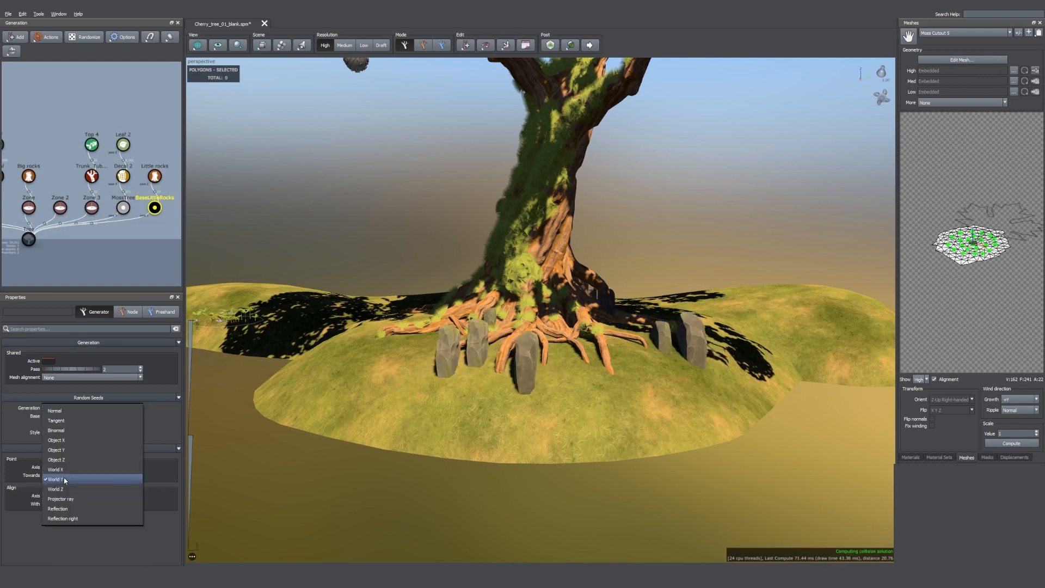
{"action": "left_click", "coordinate": [64, 486]}
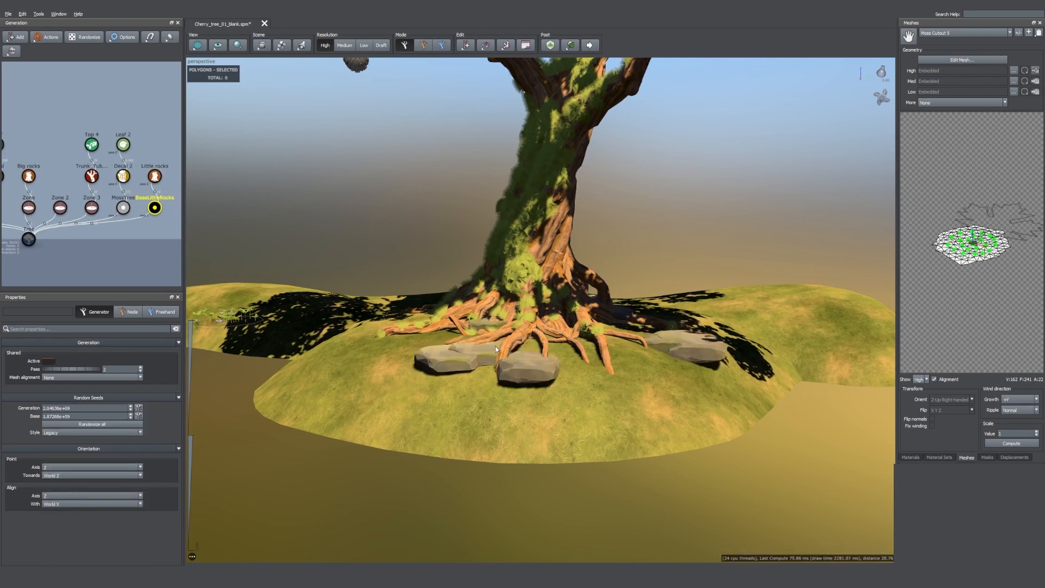
{"action": "left_click", "coordinate": [68, 476]}
{"action": "left_click", "coordinate": [80, 413]}
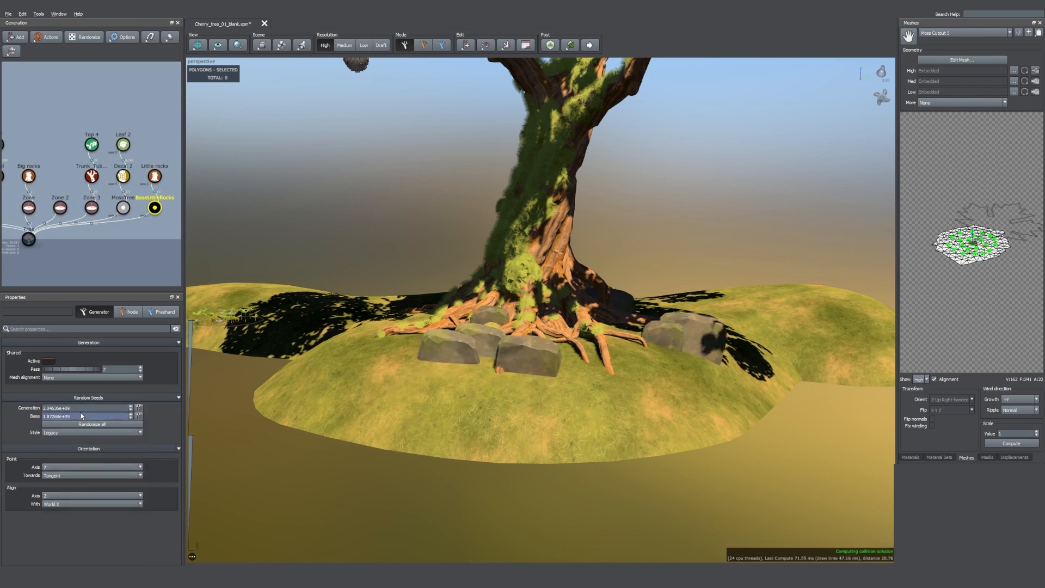
{"action": "left_click", "coordinate": [60, 476]}
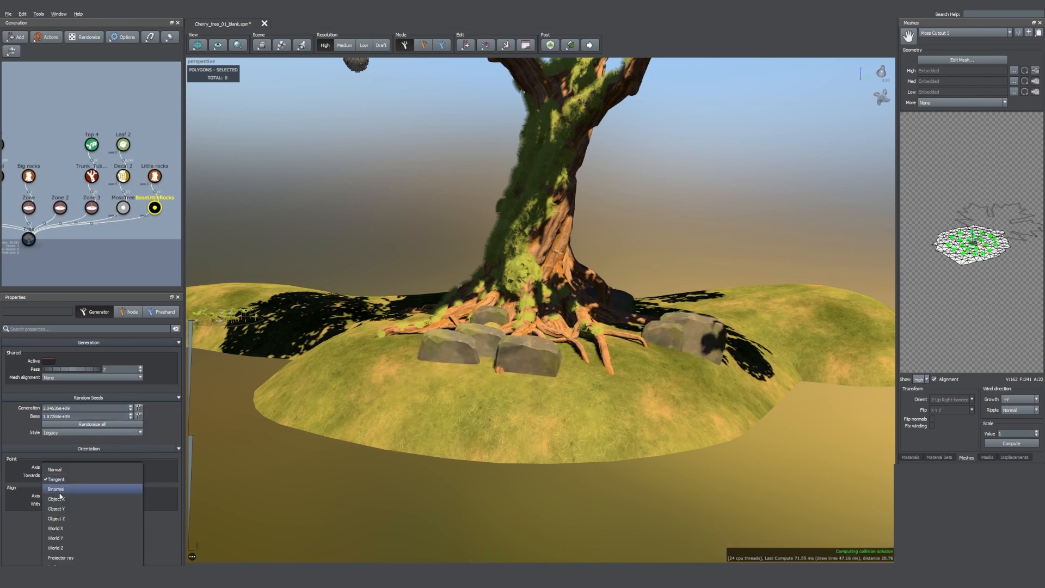
{"action": "left_click", "coordinate": [55, 470]}
Step: Set the Little rocks generator's sink to 0.2 and show its mesh properties
{"action": "left_click", "coordinate": [522, 383]}
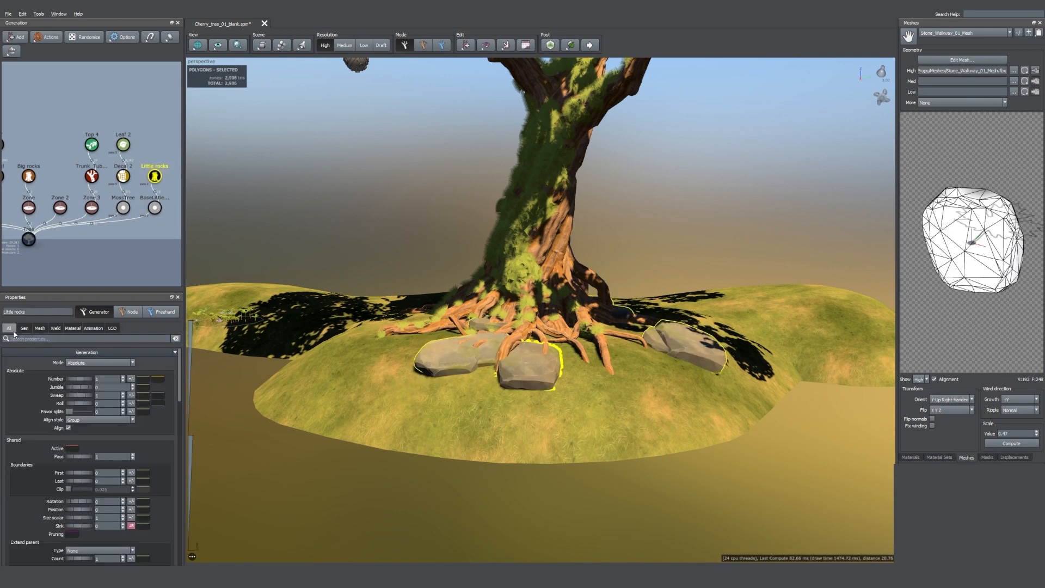
{"action": "left_click_drag", "start_coordinate": [84, 524], "coordinate": [102, 525]}
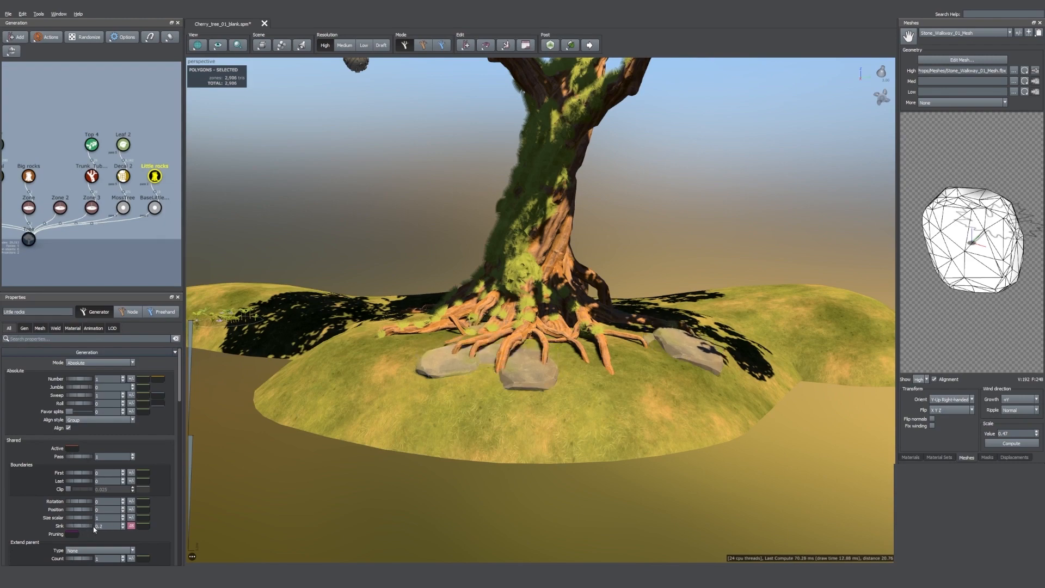
{"action": "left_click", "coordinate": [39, 328]}
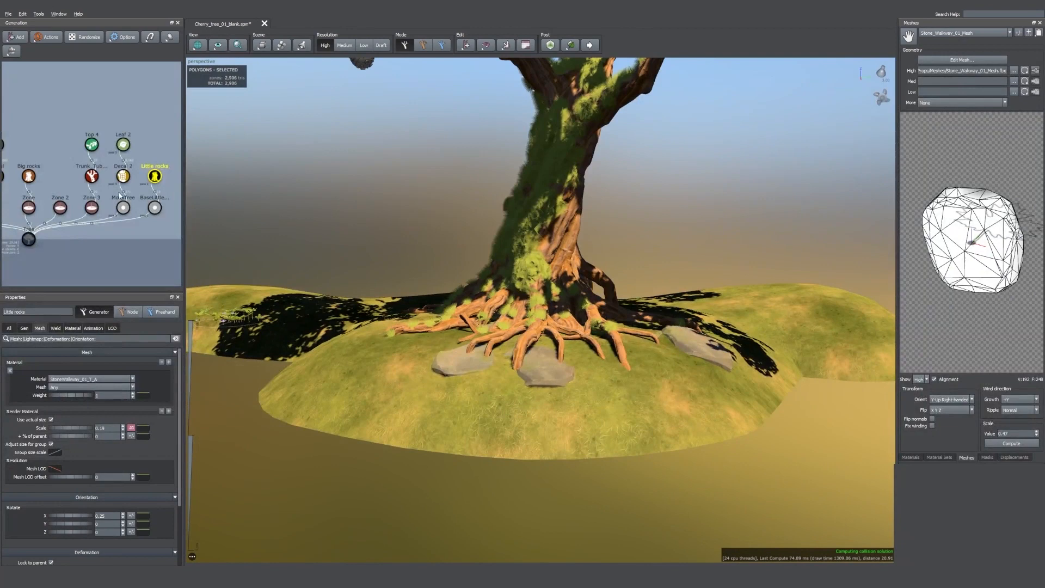
Step: Randomize BaseLittleRocks' seeds repeatedly to vary how the little rocks are scattered around the roots
{"action": "left_click", "coordinate": [155, 208]}
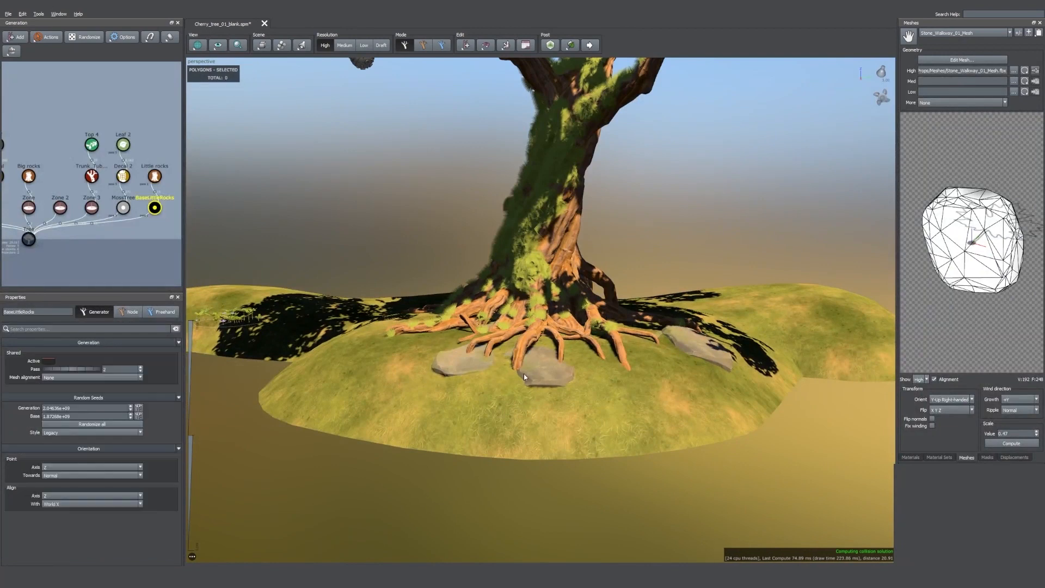
{"action": "left_click", "coordinate": [101, 425]}
{"action": "left_click", "coordinate": [102, 424]}
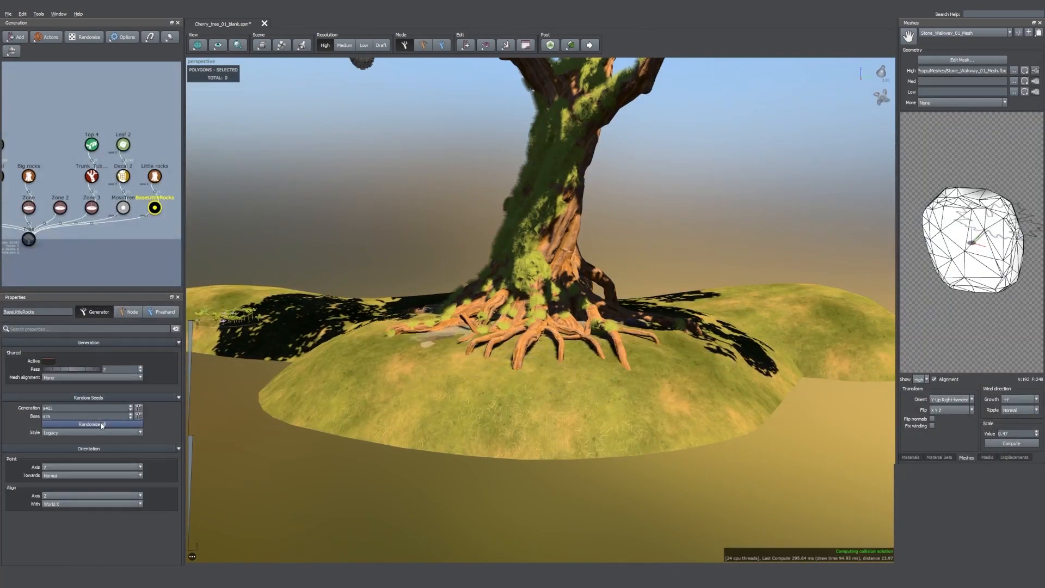
{"action": "left_click", "coordinate": [101, 424]}
{"action": "left_click_drag", "start_coordinate": [490, 429], "coordinate": [496, 456]}
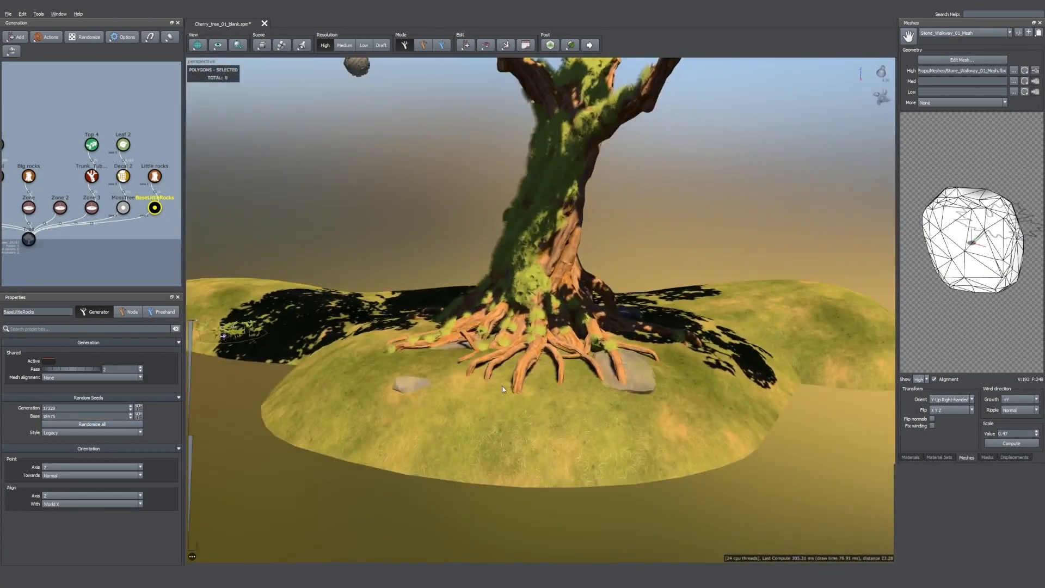
{"action": "left_click", "coordinate": [6, 53]}
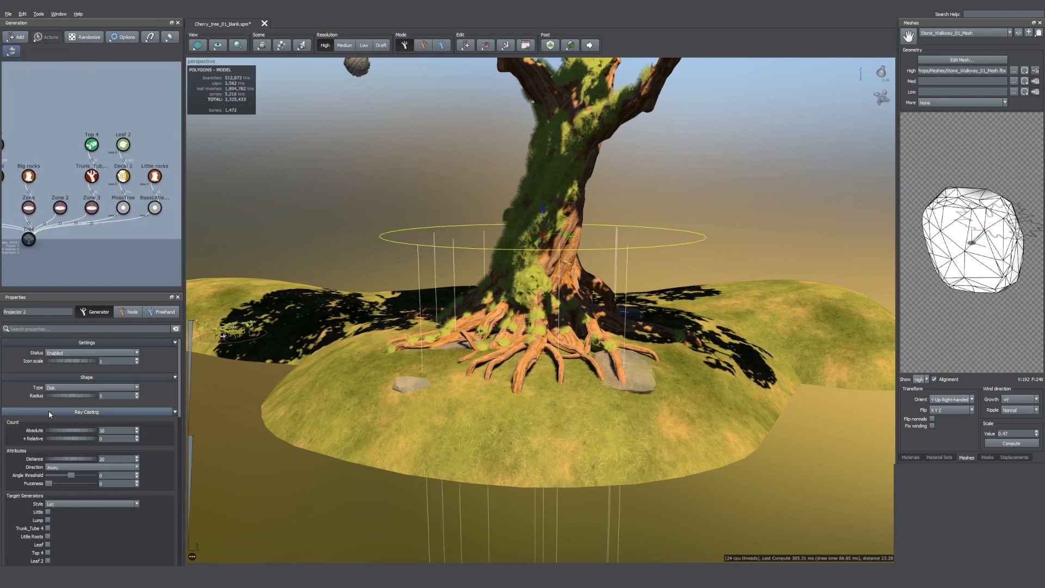
{"action": "left_click", "coordinate": [155, 208]}
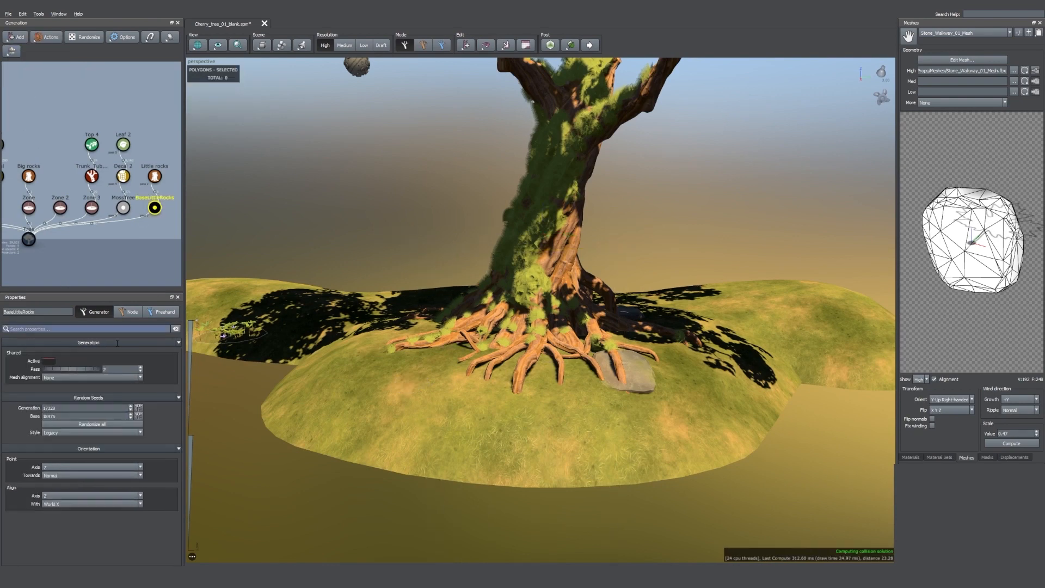
{"action": "left_click", "coordinate": [106, 425]}
{"action": "scroll", "coordinate": [530, 413], "scroll_direction": "up", "scroll_amount": 4}
{"action": "left_click_drag", "start_coordinate": [530, 413], "coordinate": [588, 407]}
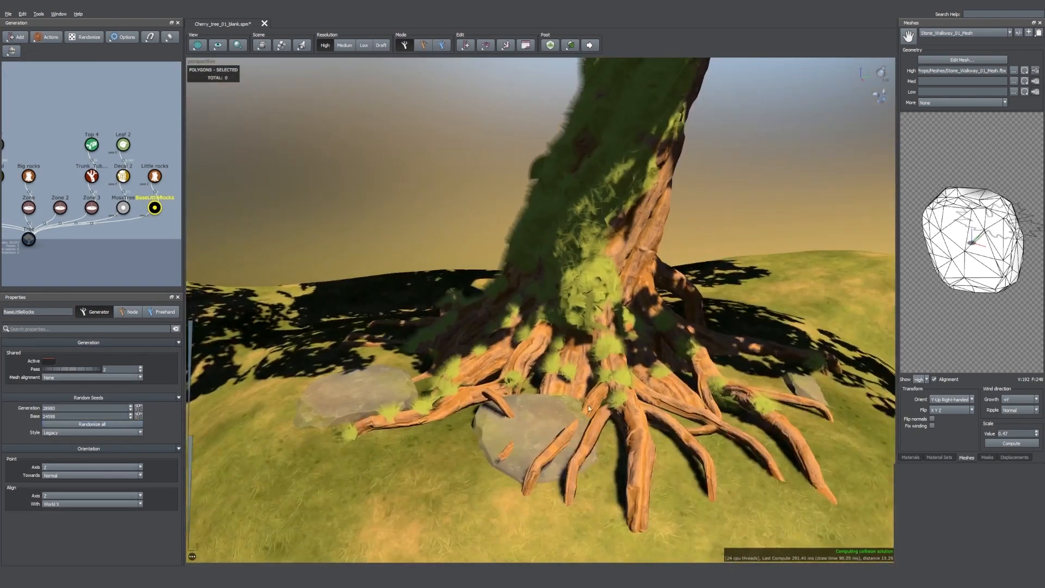
{"action": "left_click_drag", "start_coordinate": [447, 331], "coordinate": [378, 344]}
Step: Create a geometry force named Little rocks from the Little rocks generator and check the small roots around the rocks
{"action": "left_click", "coordinate": [154, 176]}
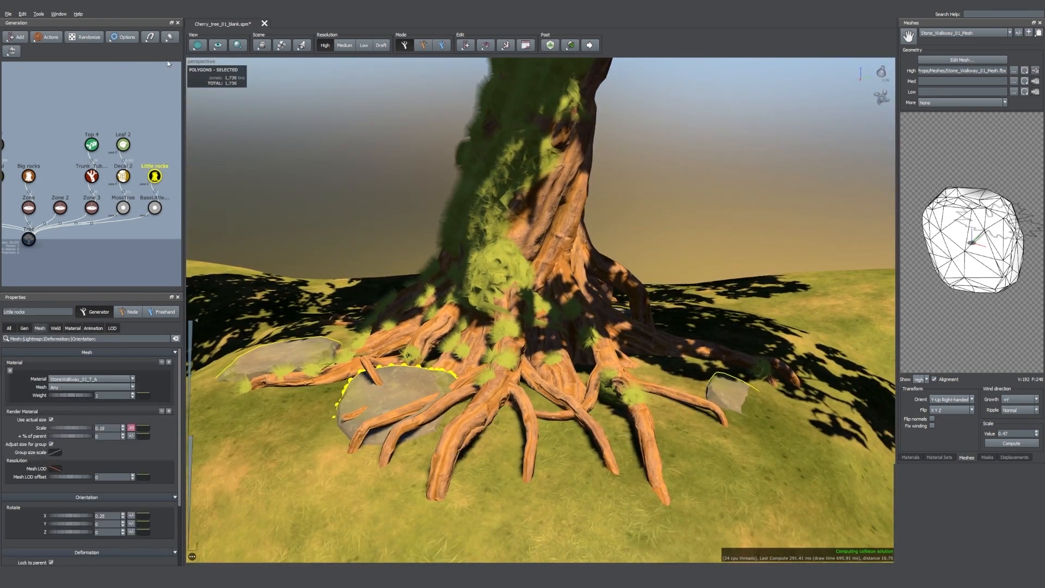
{"action": "left_click", "coordinate": [154, 41]}
{"action": "mouse_move", "coordinate": [184, 129]}
{"action": "mouse_move", "coordinate": [233, 227]}
{"action": "left_click", "coordinate": [294, 226]}
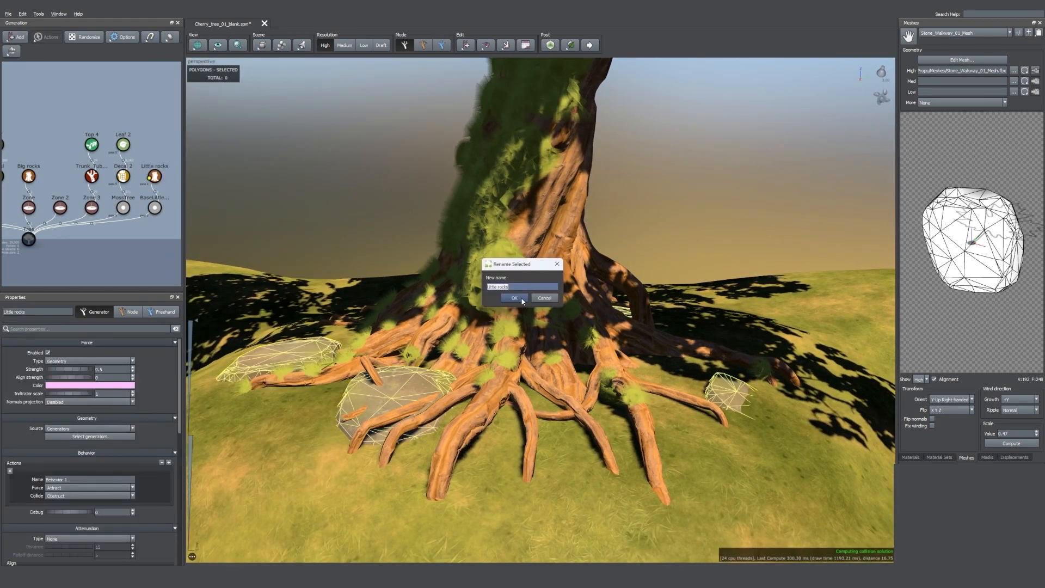
{"action": "left_click", "coordinate": [523, 300]}
{"action": "scroll", "coordinate": [520, 311], "scroll_direction": "down", "scroll_amount": 2}
{"action": "left_click", "coordinate": [498, 376]}
{"action": "left_click_drag", "start_coordinate": [499, 376], "coordinate": [311, 388]}
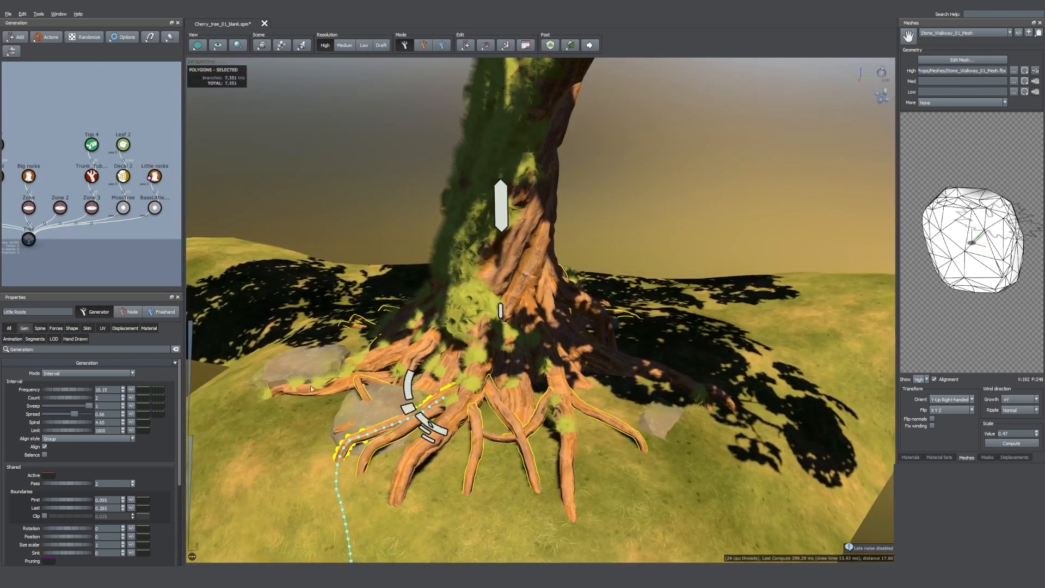
{"action": "scroll", "coordinate": [73, 394], "scroll_direction": "down", "scroll_amount": 5}
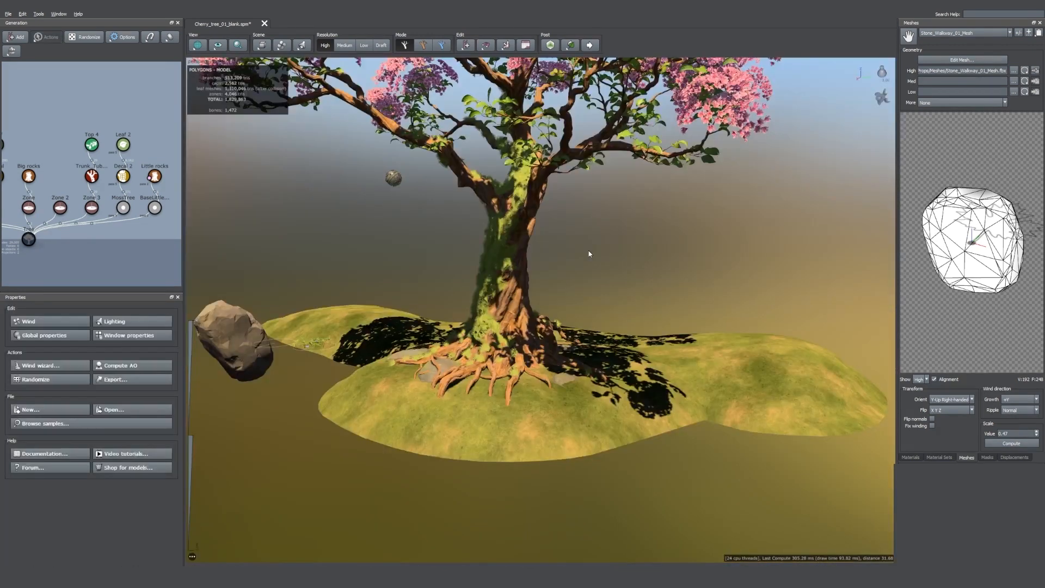
Step: Add another Base generator to the tree and rename it BaseBigRocks
{"action": "scroll", "coordinate": [146, 218], "scroll_direction": "down", "scroll_amount": 1}
{"action": "right_click", "coordinate": [112, 240]}
{"action": "mouse_move", "coordinate": [165, 247]}
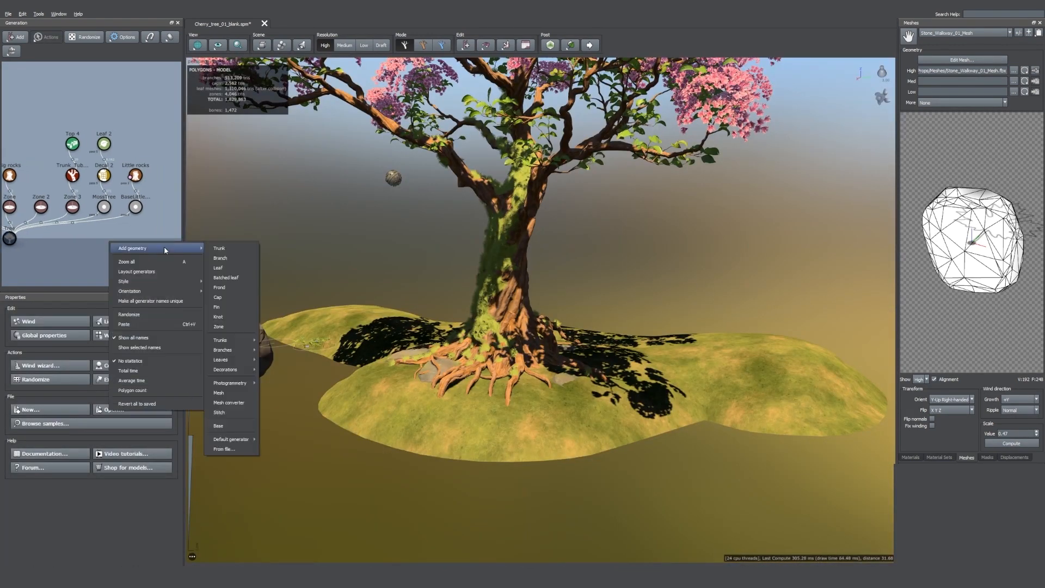
{"action": "left_click", "coordinate": [223, 393]}
{"action": "key", "text": "F2"}
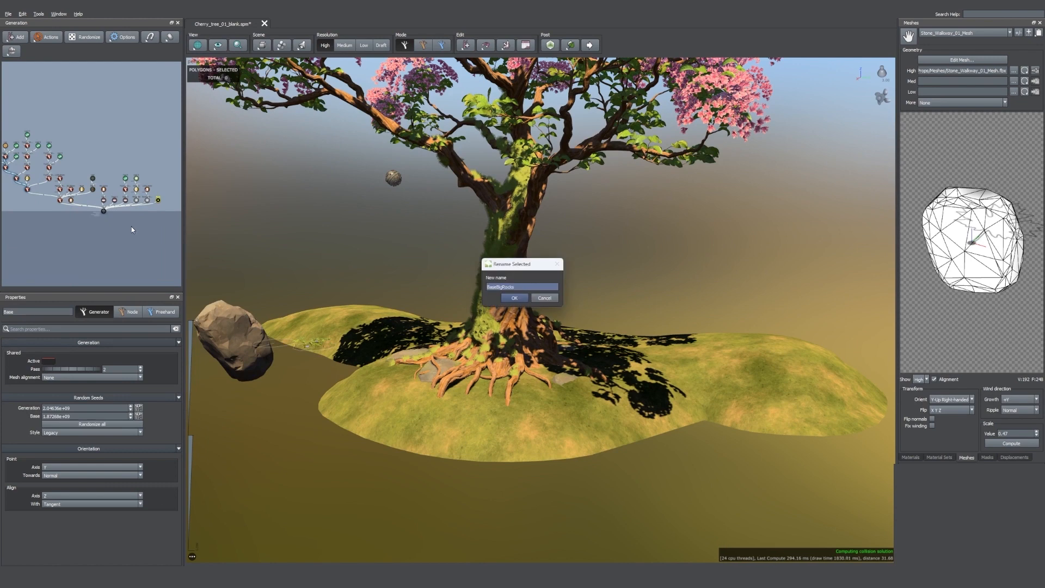
{"action": "key", "text": "Return"}
Step: Move the Big rocks generator from its zone onto BaseBigRocks
{"action": "scroll", "coordinate": [138, 214], "scroll_direction": "up", "scroll_amount": 3}
{"action": "middle_click_drag", "start_coordinate": [138, 214], "coordinate": [103, 226]}
{"action": "left_click", "coordinate": [55, 192]}
{"action": "left_click", "coordinate": [115, 216]}
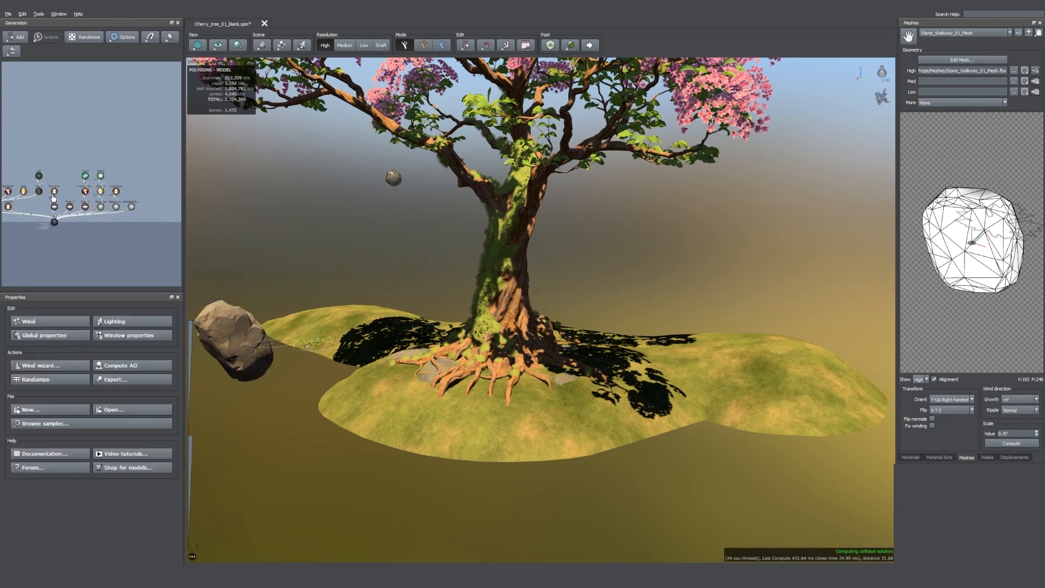
{"action": "left_click_drag", "start_coordinate": [130, 211], "coordinate": [131, 211]}
Step: Add a third projector with a disk shape, place it about 4.4 high over the mound beside the tree, and reduce its icon scale
{"action": "middle_click_drag", "start_coordinate": [721, 236], "coordinate": [604, 292]}
{"action": "left_click", "coordinate": [11, 51]}
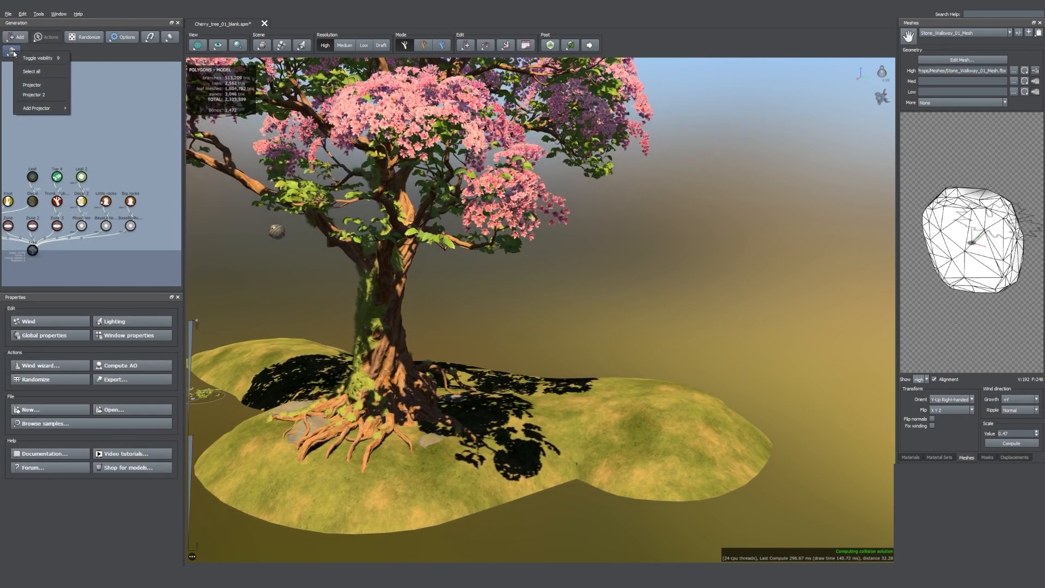
{"action": "left_click", "coordinate": [57, 111]}
{"action": "left_click_drag", "start_coordinate": [507, 267], "coordinate": [588, 326]}
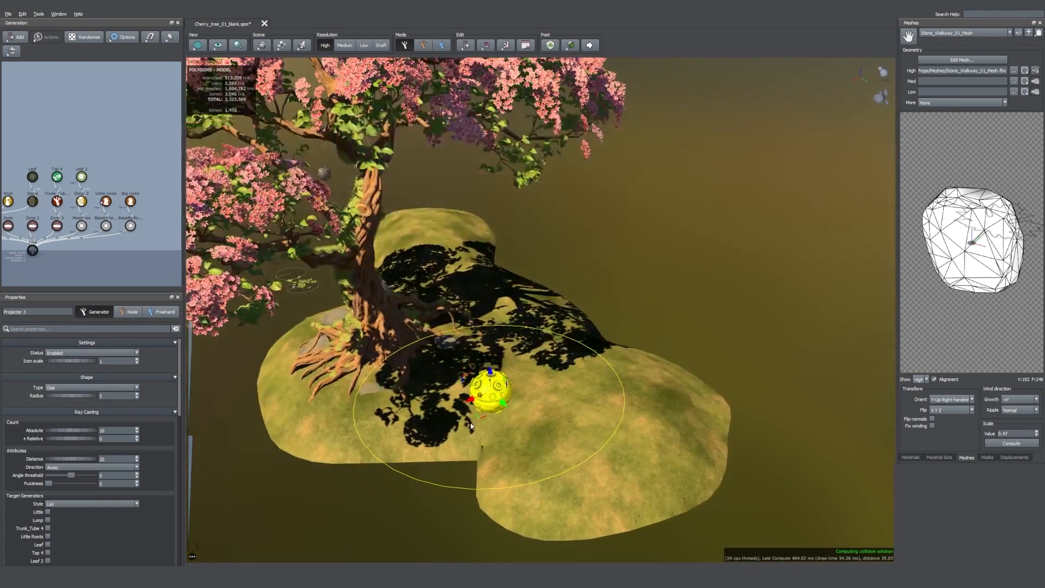
{"action": "left_click_drag", "start_coordinate": [492, 388], "coordinate": [712, 267]}
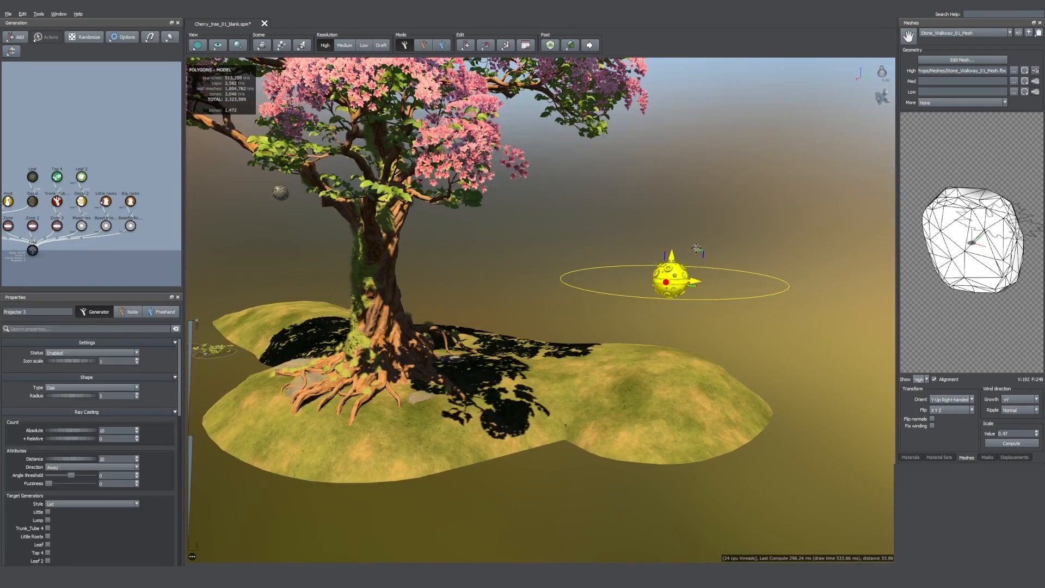
{"action": "left_click_drag", "start_coordinate": [79, 362], "coordinate": [35, 362]}
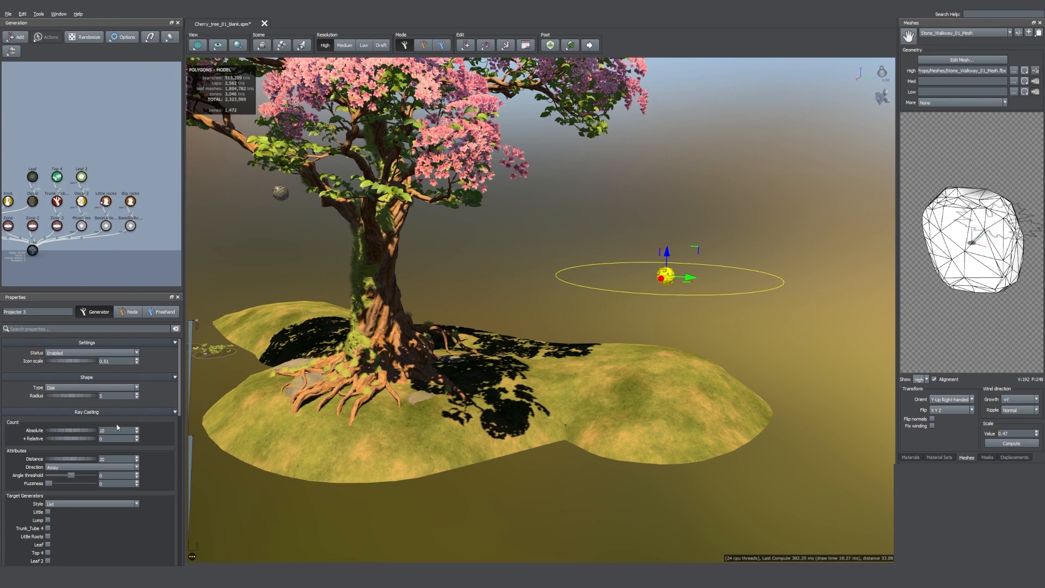
Step: Assign BaseBigRocks as the third projector's base generator and enable Big rocks and Ground as its target generators
{"action": "scroll", "coordinate": [64, 426], "scroll_direction": "down", "scroll_amount": 10}
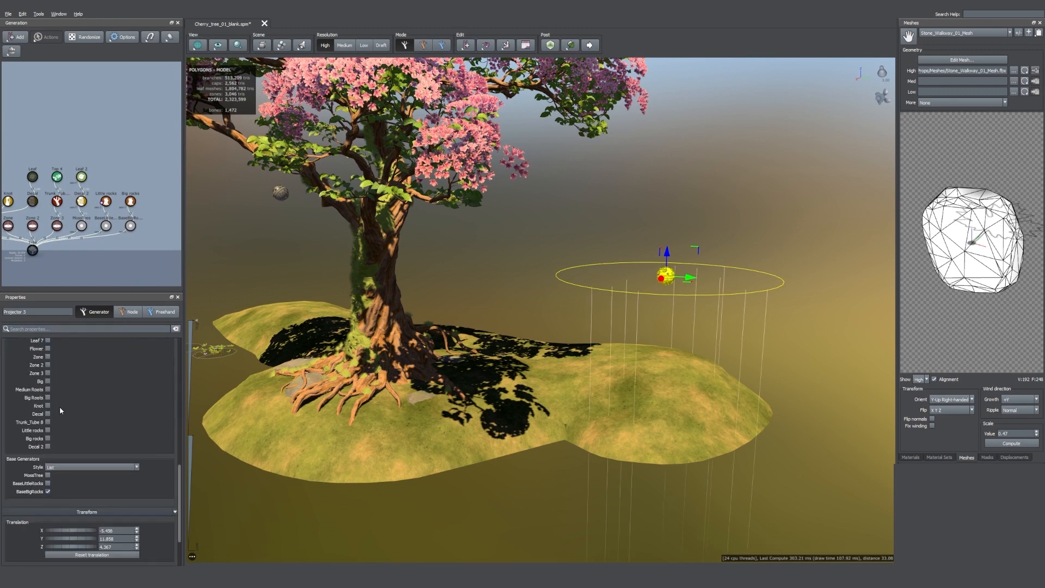
{"action": "left_click", "coordinate": [48, 439]}
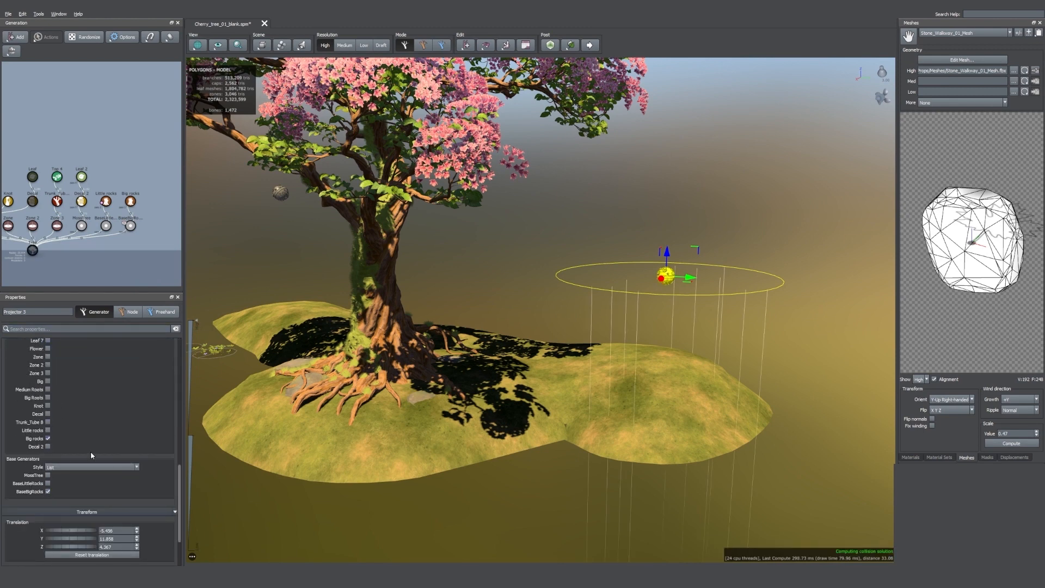
{"action": "scroll", "coordinate": [48, 440], "scroll_direction": "up", "scroll_amount": 8}
{"action": "left_click", "coordinate": [48, 430]}
{"action": "scroll", "coordinate": [622, 357], "scroll_direction": "down", "scroll_amount": 3}
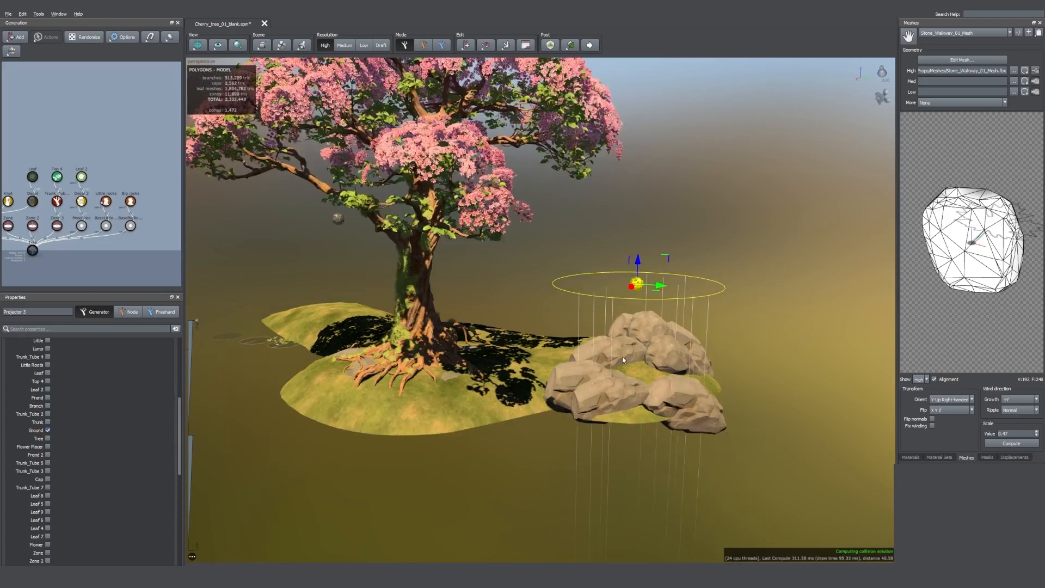
Step: Try Z as the point axis in the orientation of the BaseBigRocks generator
{"action": "mouse_move", "coordinate": [623, 358]}
{"action": "left_mouse_down"}
{"action": "mouse_move", "coordinate": [583, 366]}
{"action": "mouse_move", "coordinate": [604, 365]}
{"action": "left_mouse_up"}
{"action": "left_click", "coordinate": [130, 227]}
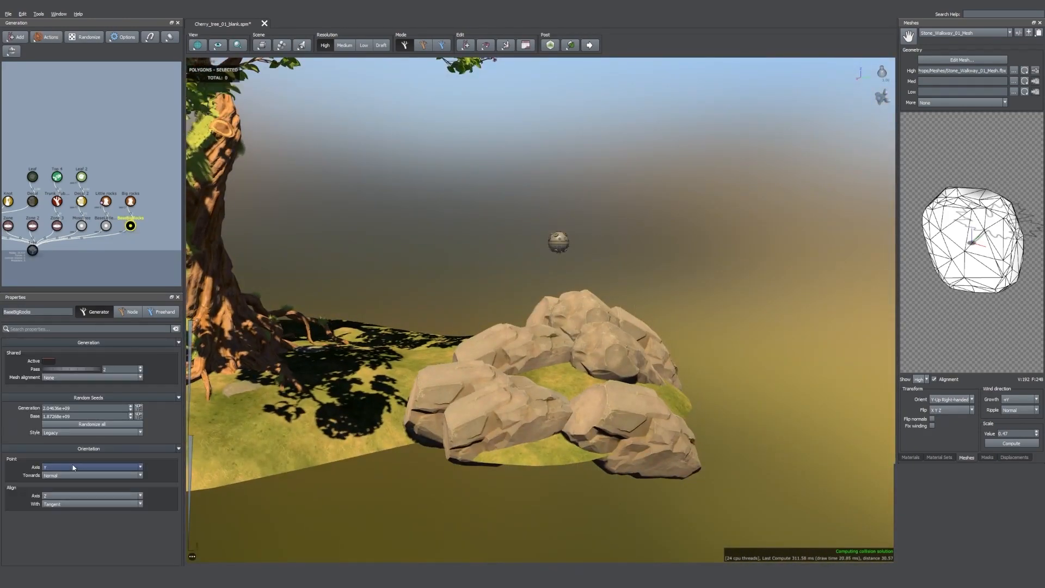
{"action": "left_click", "coordinate": [73, 467]}
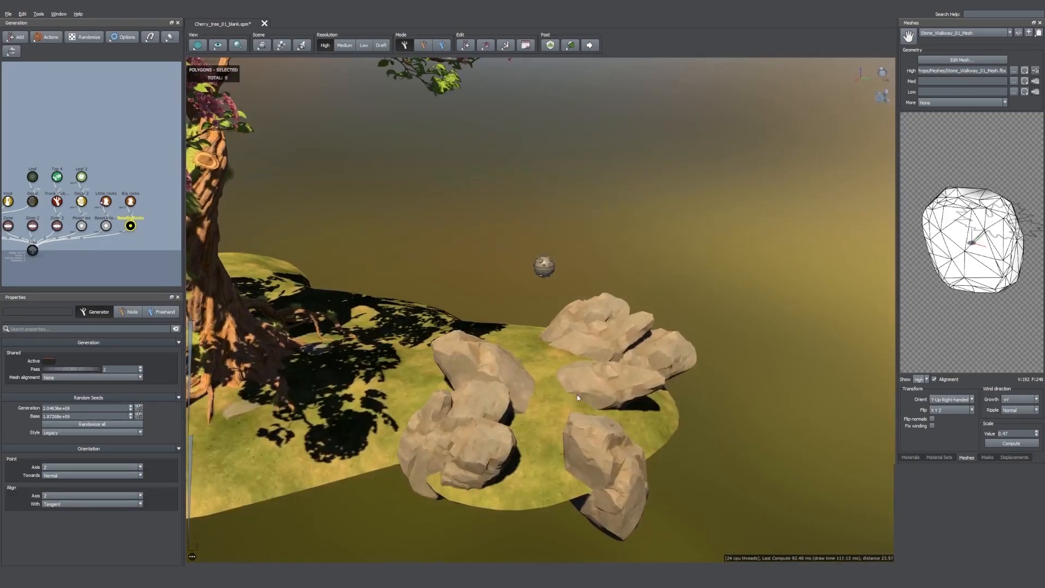
Step: Switch the big rocks to the LandscapeStone_01 mesh and set the point axis of BaseBigRocks to Y
{"action": "left_click", "coordinate": [643, 396]}
{"action": "scroll", "coordinate": [87, 436], "scroll_direction": "down", "scroll_amount": 3}
{"action": "left_click", "coordinate": [107, 442]}
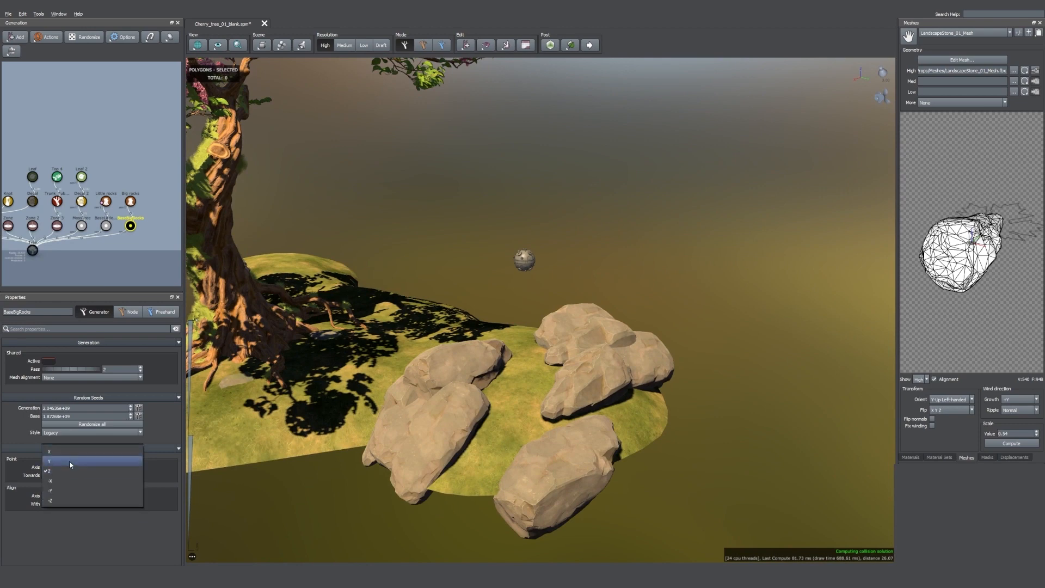
{"action": "left_click", "coordinate": [69, 462]}
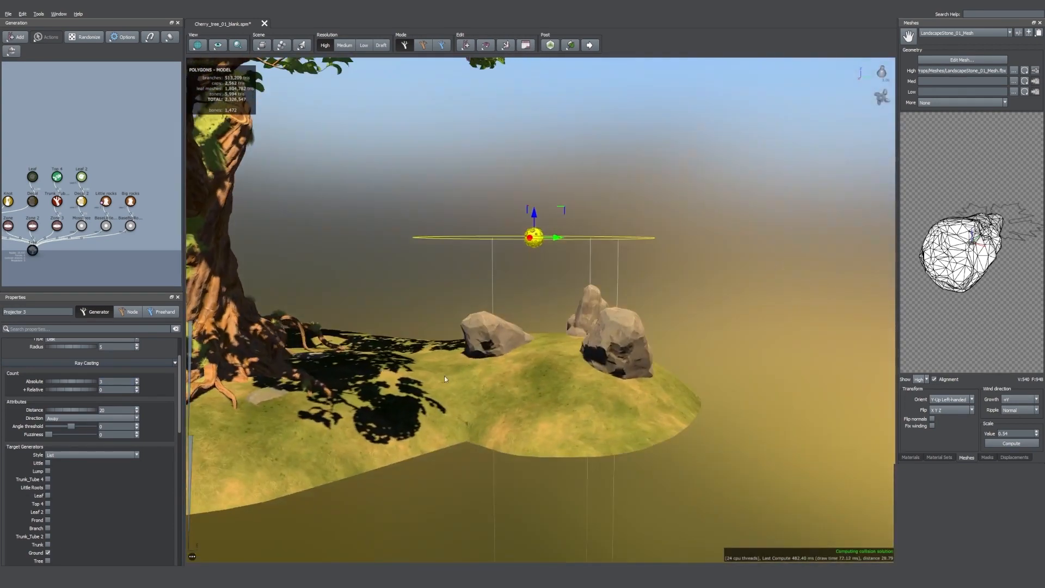
Step: Adjust the Sink value of the Big rocks generator to about 0.6
{"action": "left_click", "coordinate": [131, 202]}
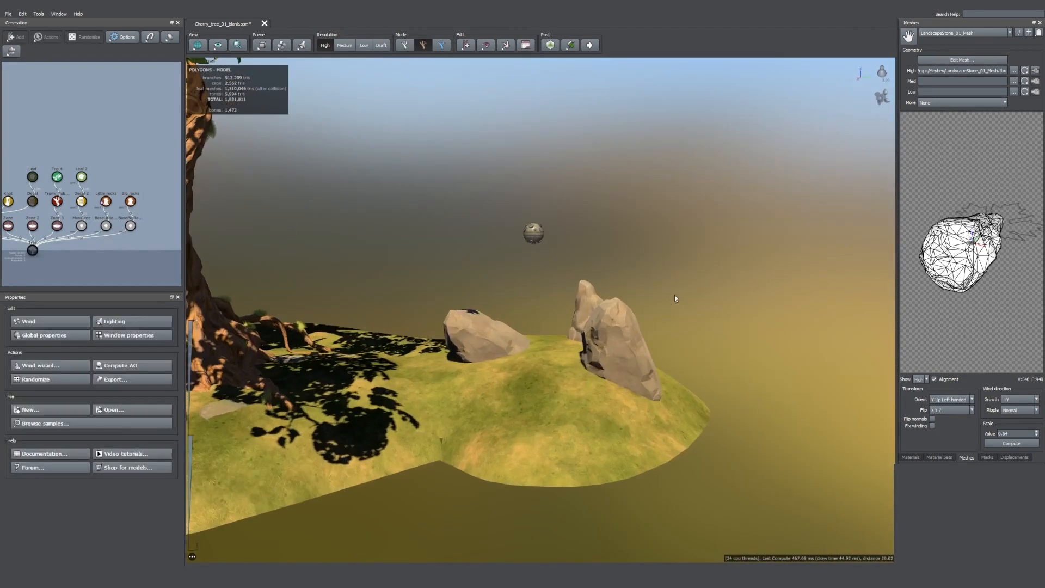
{"action": "left_click", "coordinate": [131, 225]}
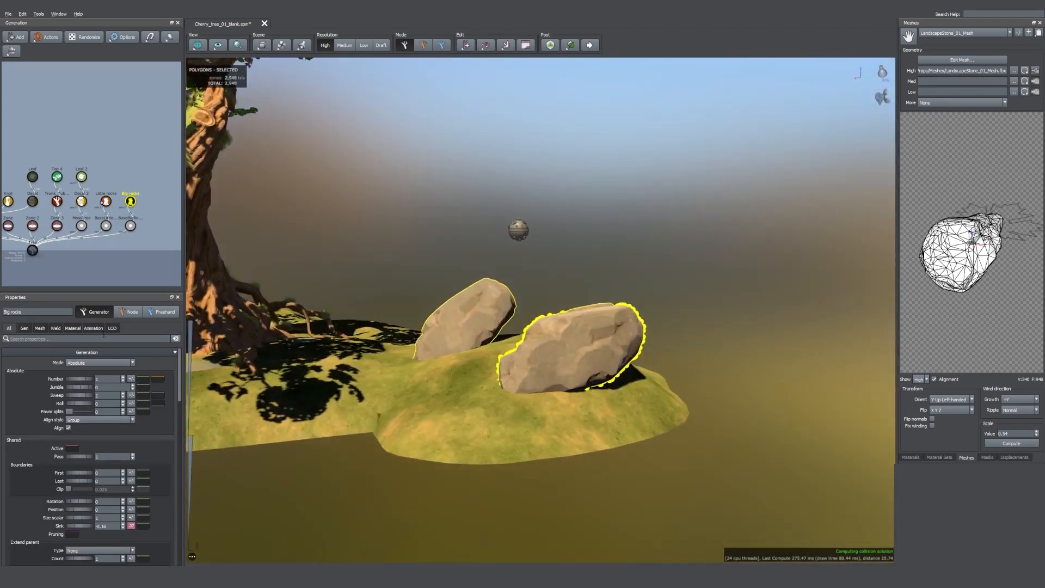
{"action": "left_click", "coordinate": [30, 328]}
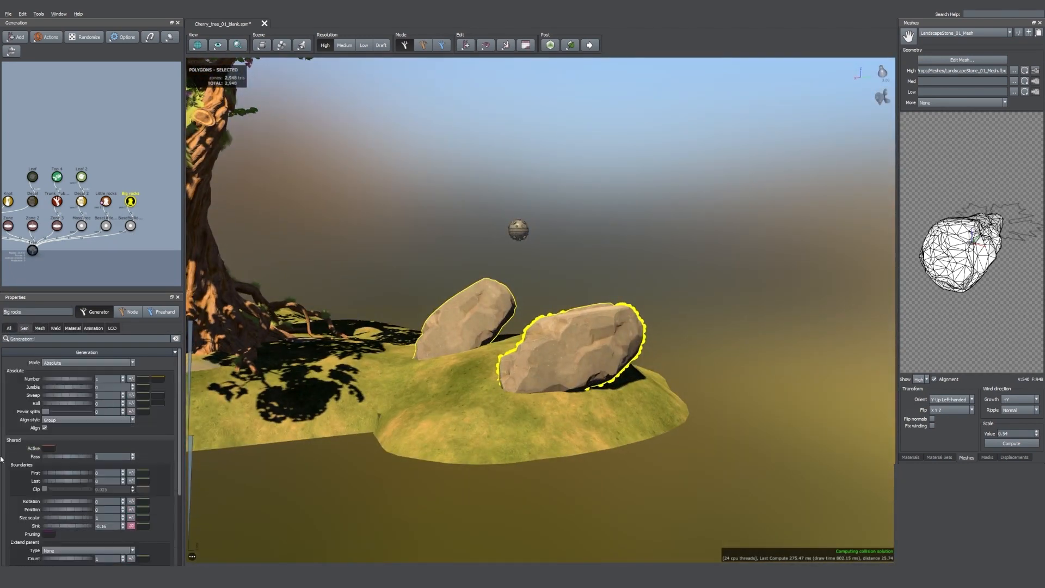
{"action": "left_click_drag", "start_coordinate": [74, 536], "coordinate": [98, 559]}
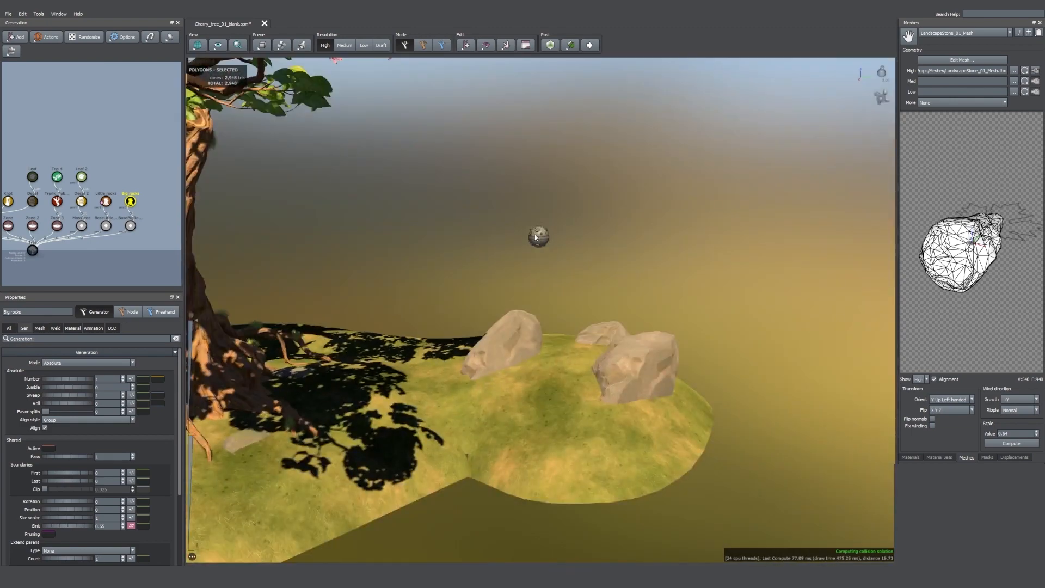
Step: Reposition the disk projector over the mound and rename it BigRocksProjector
{"action": "left_click", "coordinate": [540, 238]}
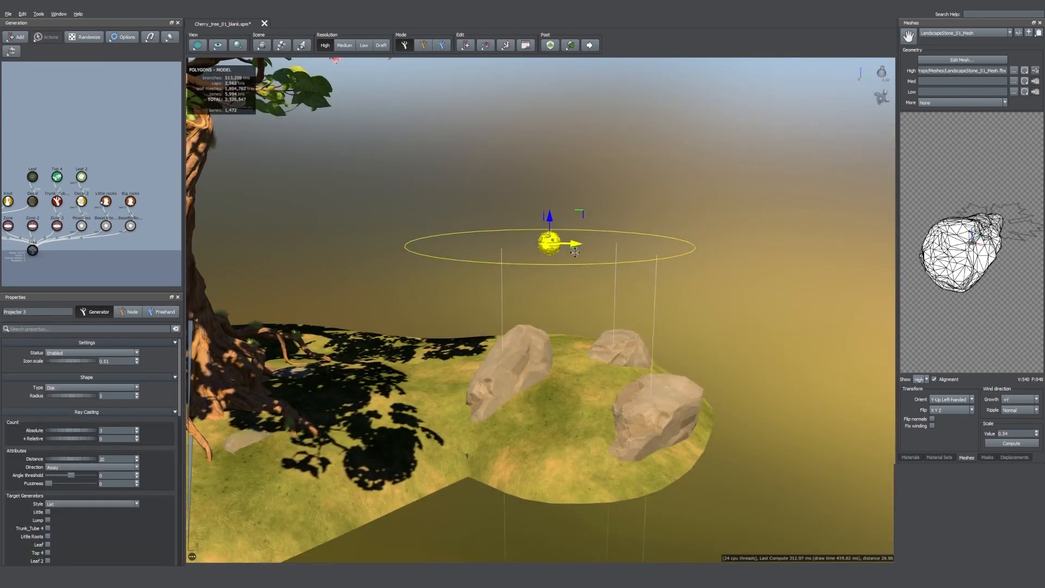
{"action": "left_click_drag", "start_coordinate": [576, 253], "coordinate": [568, 245]}
{"action": "left_click", "coordinate": [688, 329]}
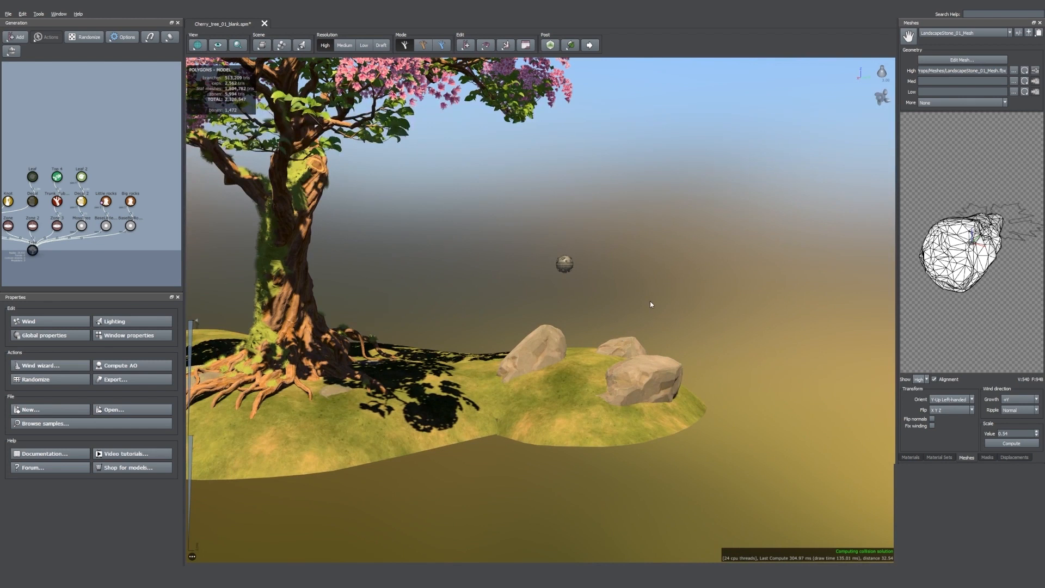
{"action": "left_click", "coordinate": [567, 265]}
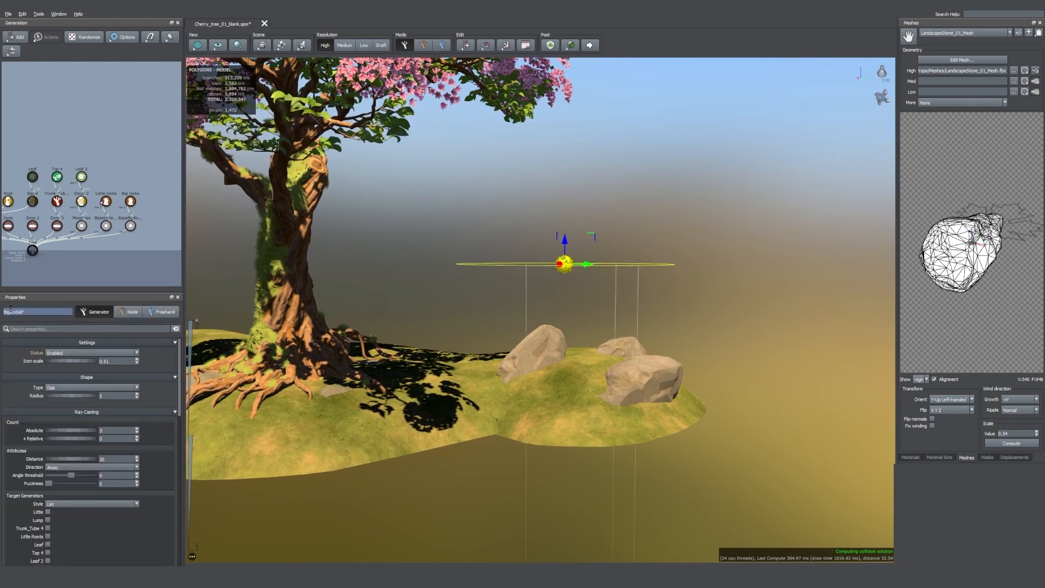
{"action": "left_click", "coordinate": [672, 167]}
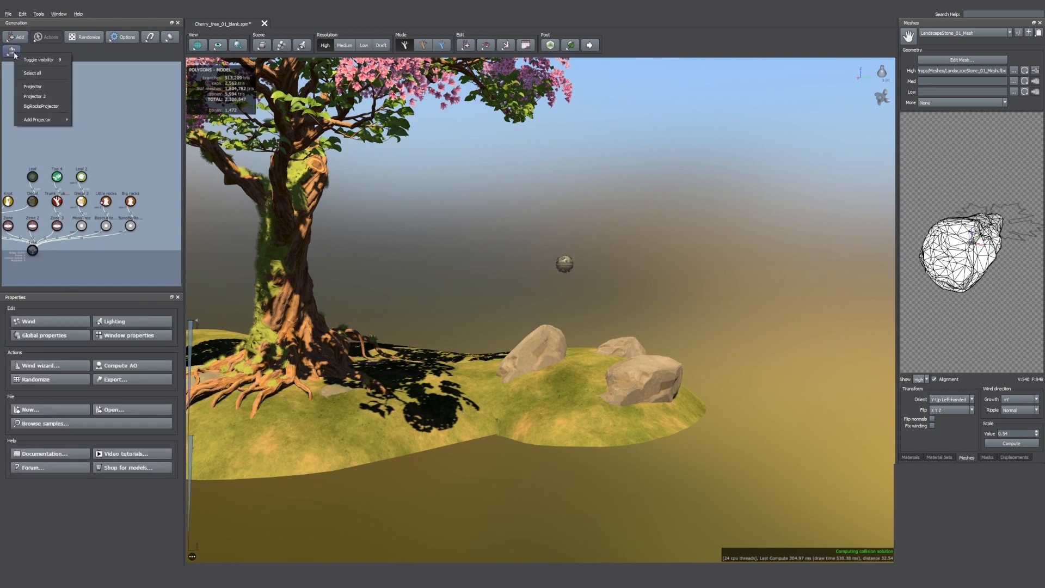
Step: Add a spot projector, place it in the air between the tree and the big rocks, and tilt it toward the rocks
{"action": "mouse_move", "coordinate": [41, 119]}
{"action": "left_click", "coordinate": [88, 159]}
{"action": "middle_click_drag", "start_coordinate": [314, 340], "coordinate": [320, 336]}
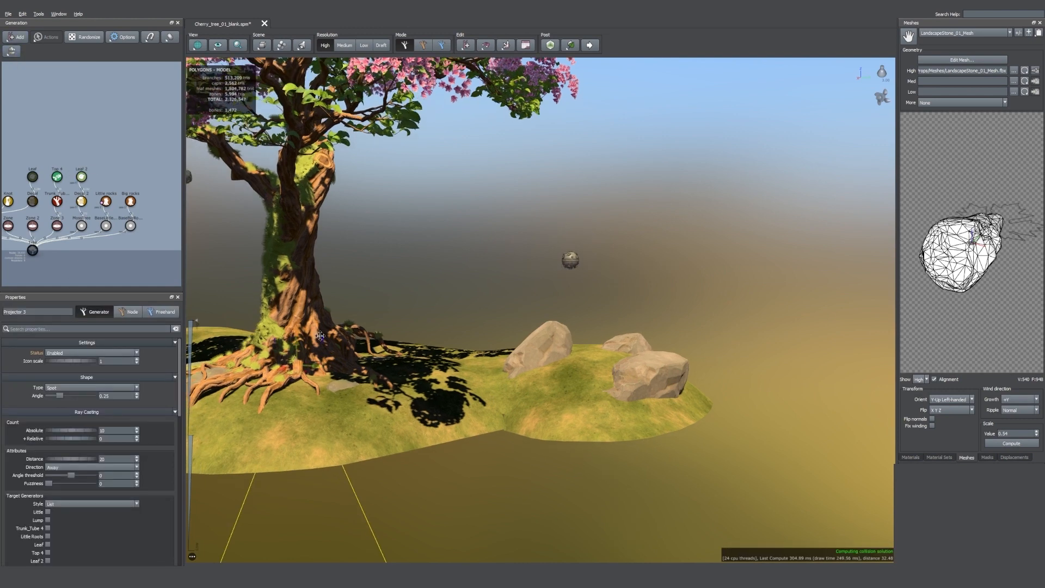
{"action": "left_click_drag", "start_coordinate": [524, 160], "coordinate": [394, 268]}
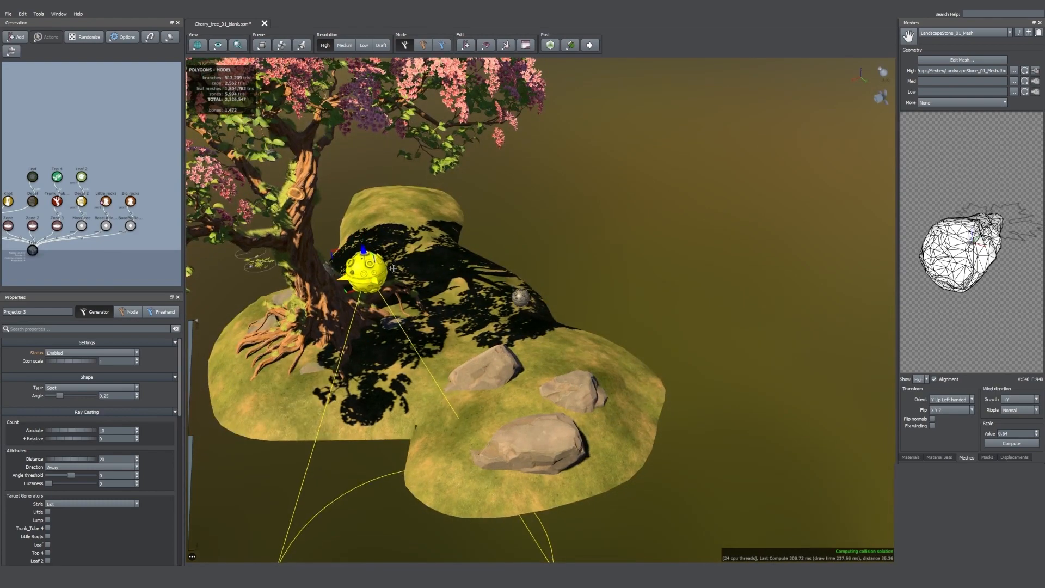
{"action": "left_click_drag", "start_coordinate": [456, 214], "coordinate": [602, 272]}
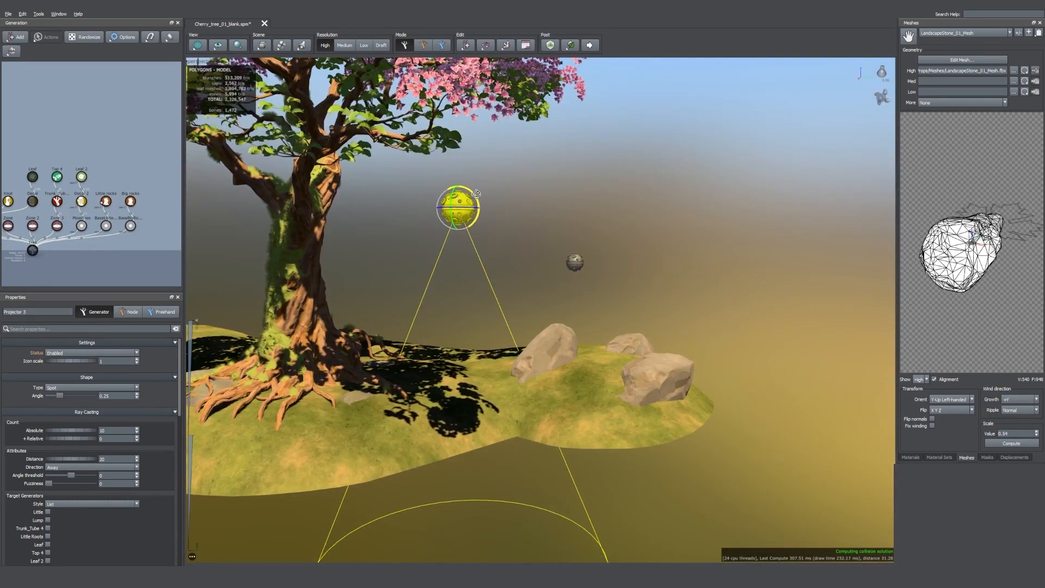
{"action": "left_click_drag", "start_coordinate": [477, 178], "coordinate": [653, 257]}
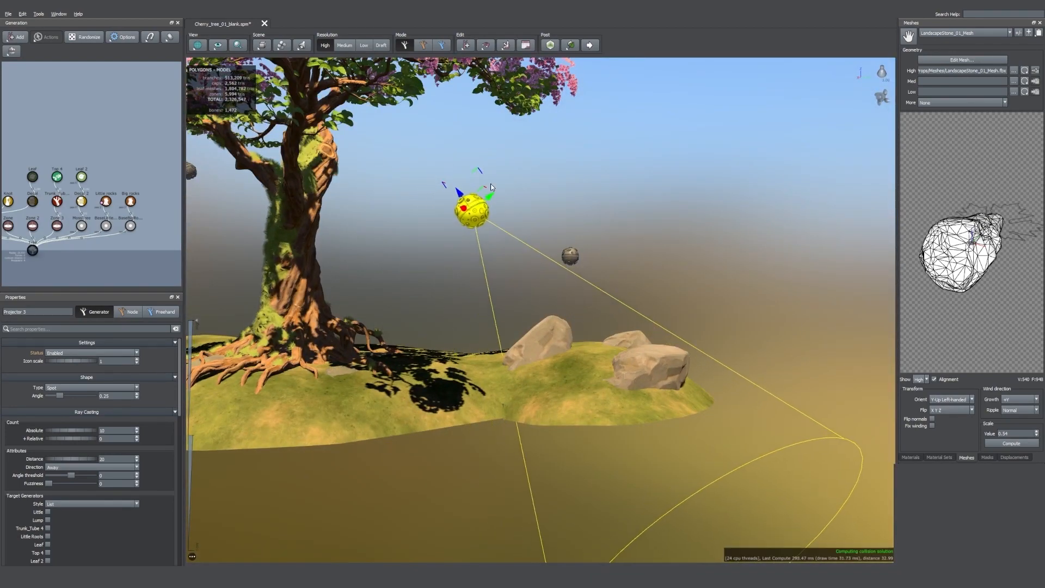
{"action": "left_click_drag", "start_coordinate": [491, 186], "coordinate": [780, 256]}
Step: Project MossTree onto Big rocks with the spot projector, using an absolute ray count of 600 and a fuzziness of about 0.11
{"action": "scroll", "coordinate": [79, 444], "scroll_direction": "down", "scroll_amount": 10}
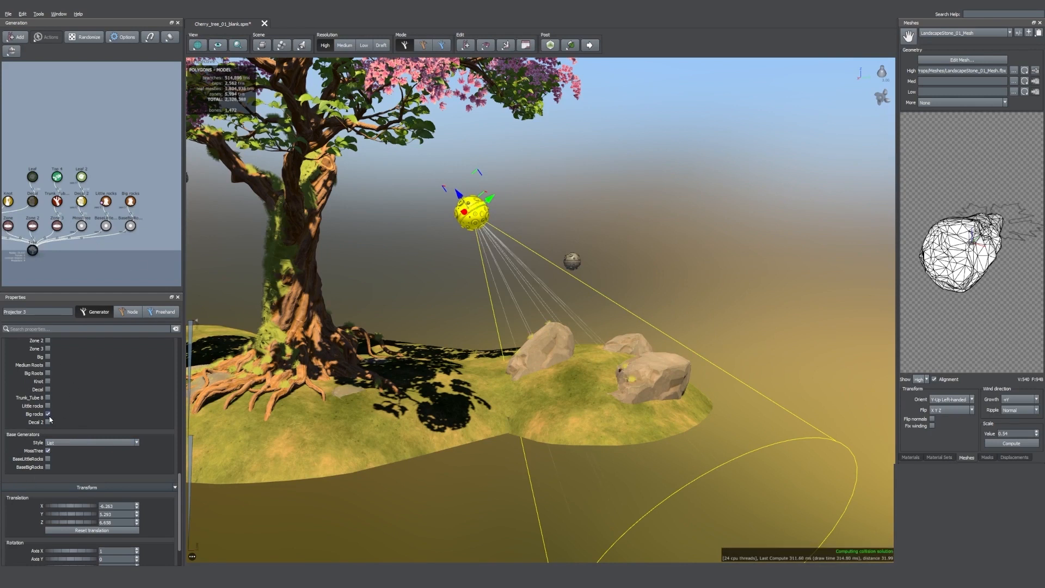
{"action": "scroll", "coordinate": [70, 424], "scroll_direction": "up", "scroll_amount": 10}
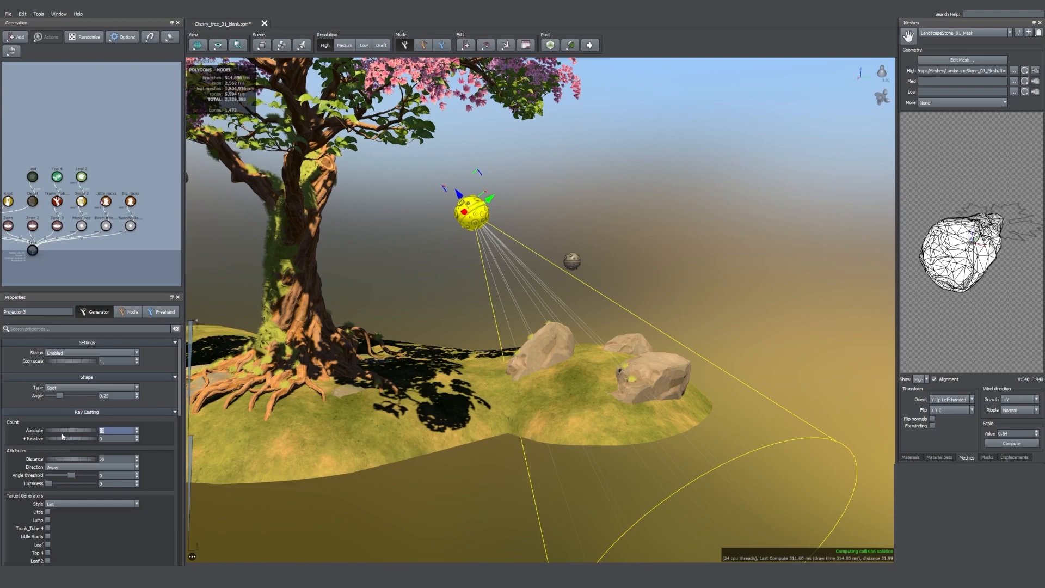
{"action": "type", "text": "400"}
{"action": "key", "text": "Return"}
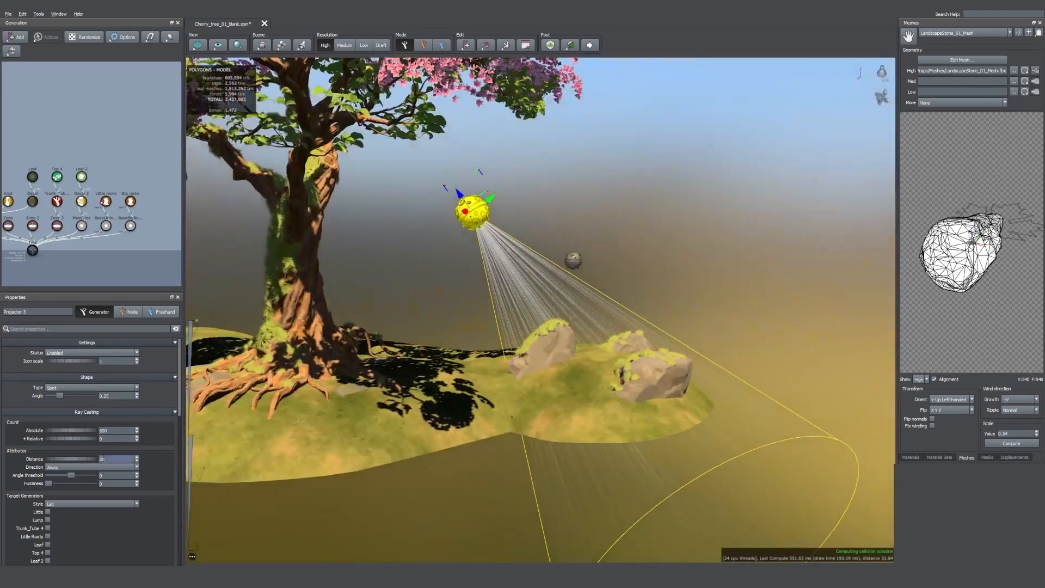
{"action": "left_click_drag", "start_coordinate": [49, 483], "coordinate": [54, 484]}
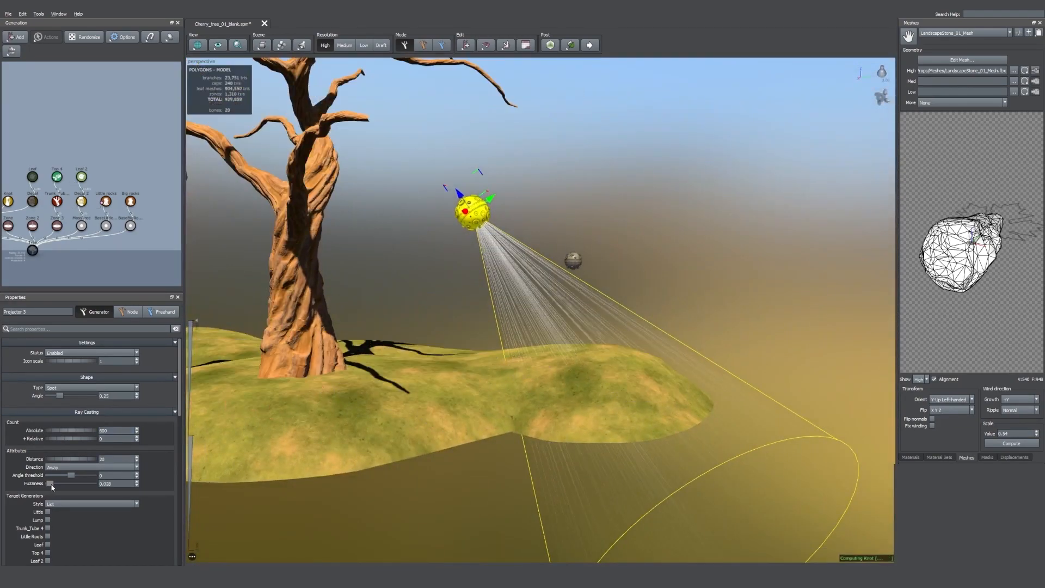
Step: Increase the moss decal's scale relative to its parent on the Decal 2 generator
{"action": "left_click", "coordinate": [130, 202]}
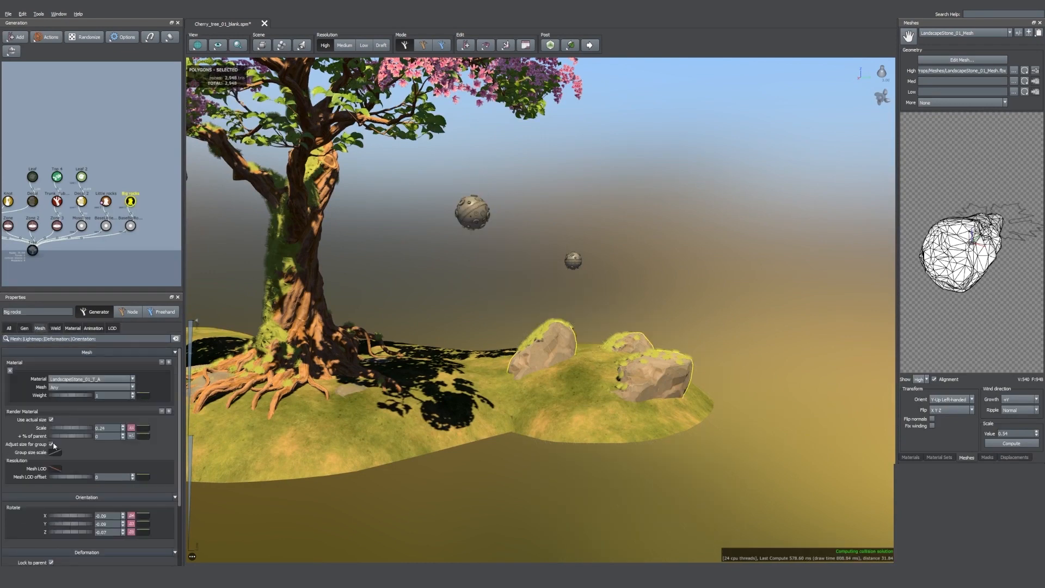
{"action": "left_click", "coordinate": [80, 202]}
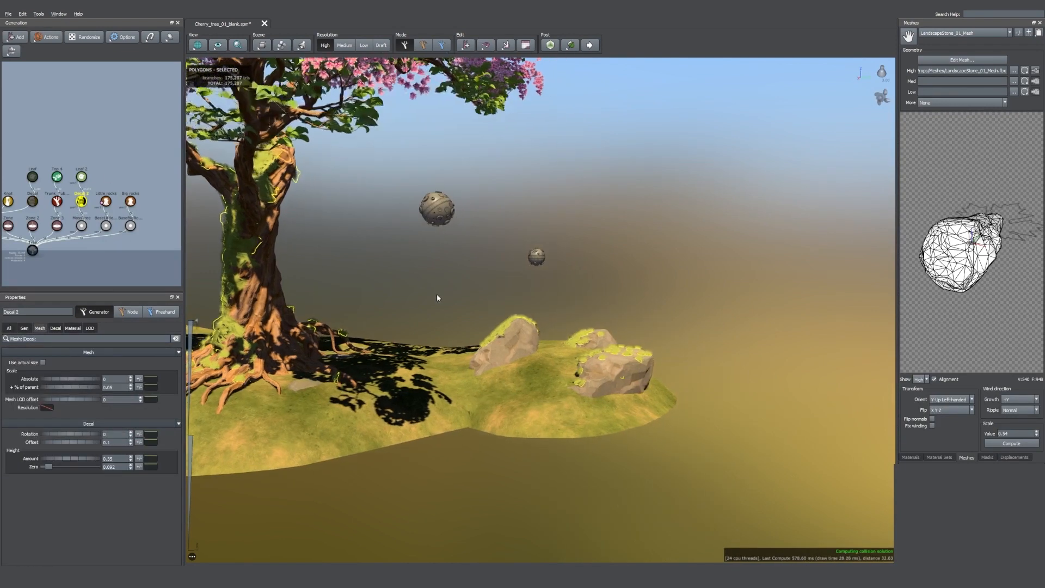
{"action": "left_click_drag", "start_coordinate": [57, 389], "coordinate": [91, 390]}
Step: Raise the spot projector's absolute count to 900, widen its angle to about 0.338, and re-aim it at the rocks
{"action": "left_click", "coordinate": [408, 186]}
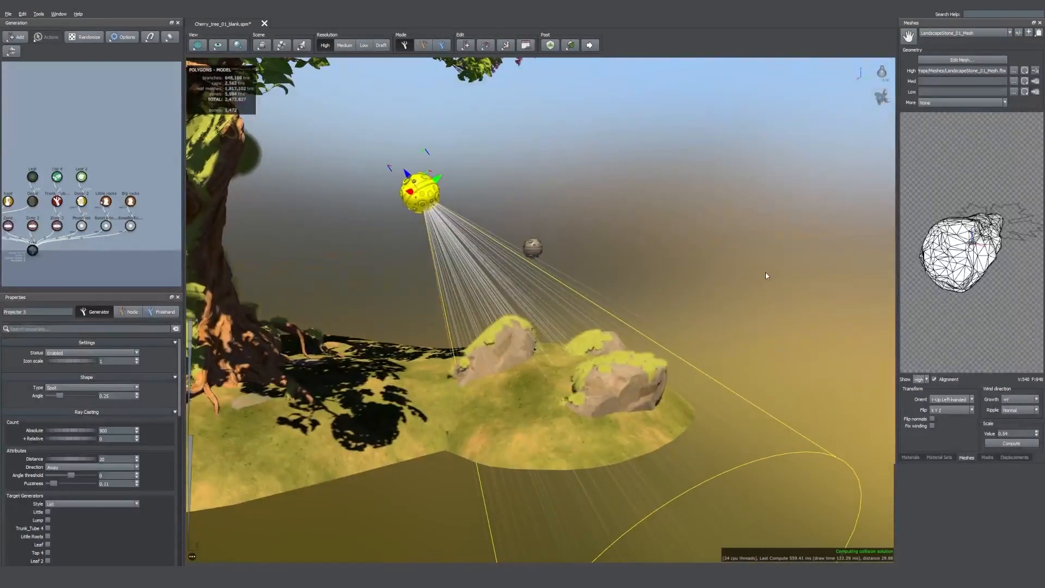
{"action": "left_click", "coordinate": [583, 252]}
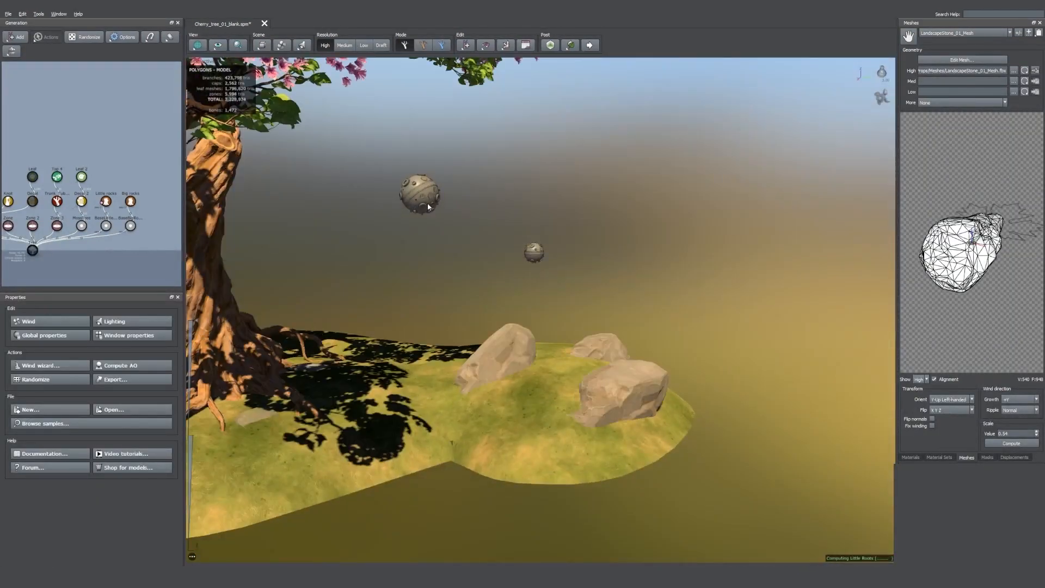
{"action": "left_click", "coordinate": [428, 205]}
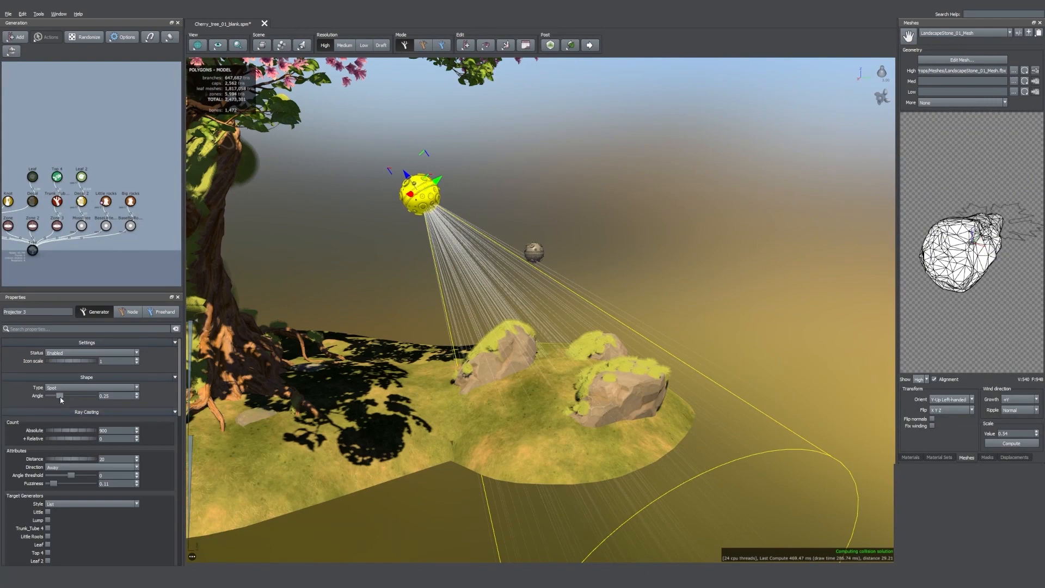
{"action": "left_click_drag", "start_coordinate": [61, 400], "coordinate": [66, 400]}
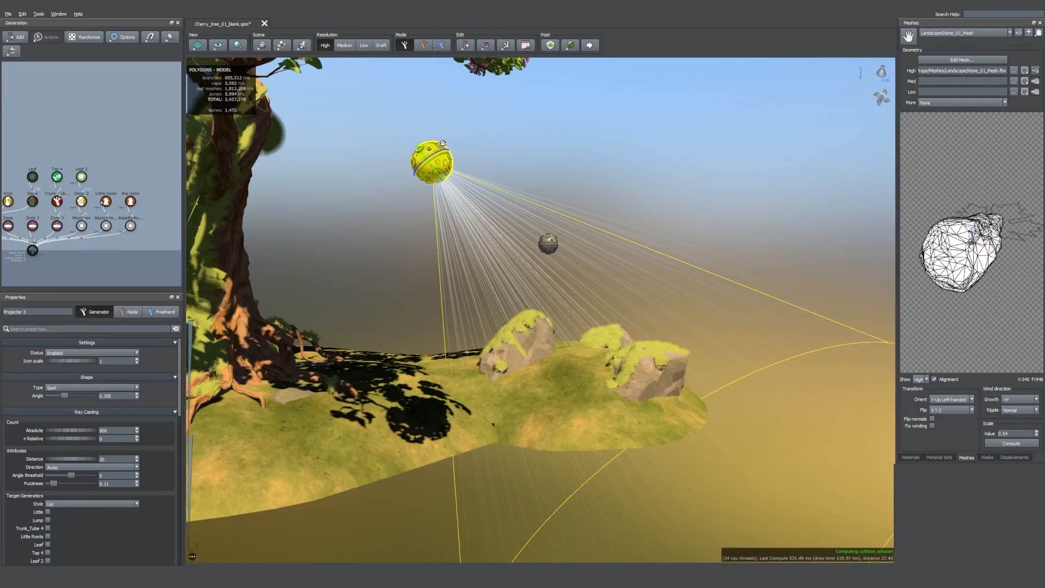
{"action": "left_click_drag", "start_coordinate": [443, 144], "coordinate": [445, 141]}
{"action": "left_click", "coordinate": [623, 216]}
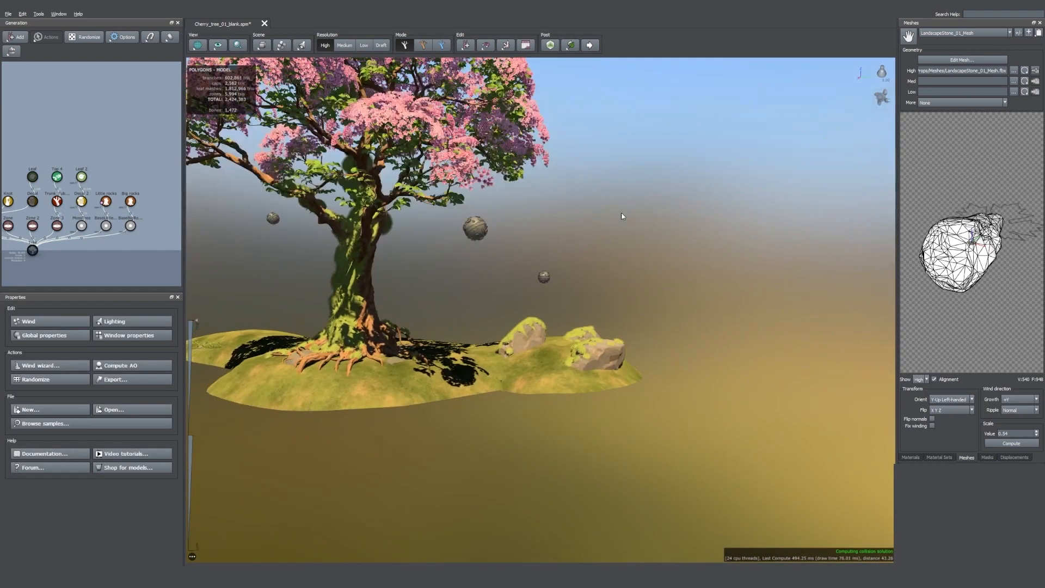
Step: Examine the flower zones beside the tree's mound and look for their generators in the node graph
{"action": "scroll", "coordinate": [593, 252], "scroll_direction": "up", "scroll_amount": 3}
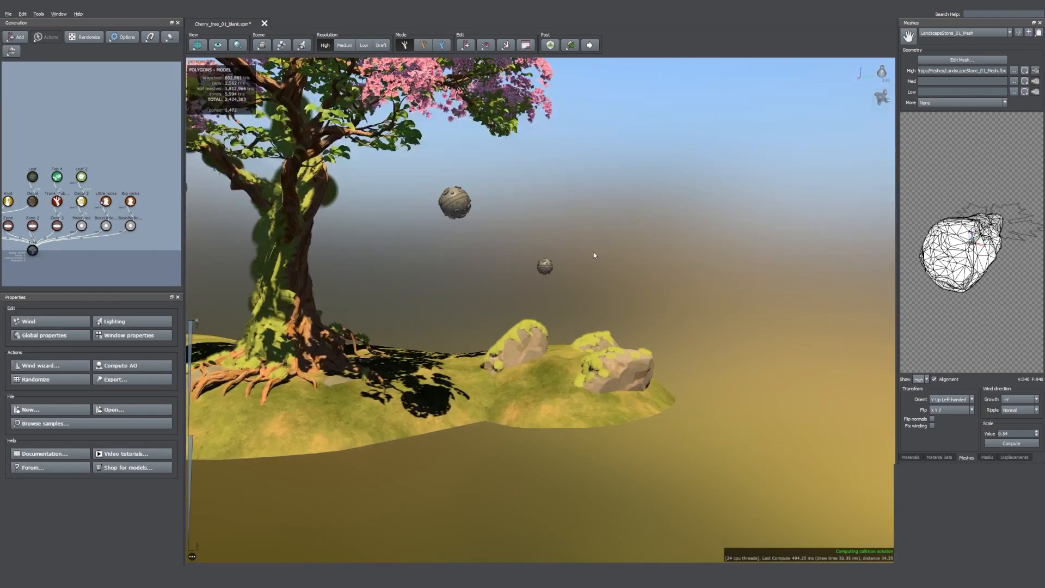
{"action": "middle_click_drag", "start_coordinate": [593, 251], "coordinate": [665, 237]}
{"action": "scroll", "coordinate": [444, 355], "scroll_direction": "up", "scroll_amount": 6}
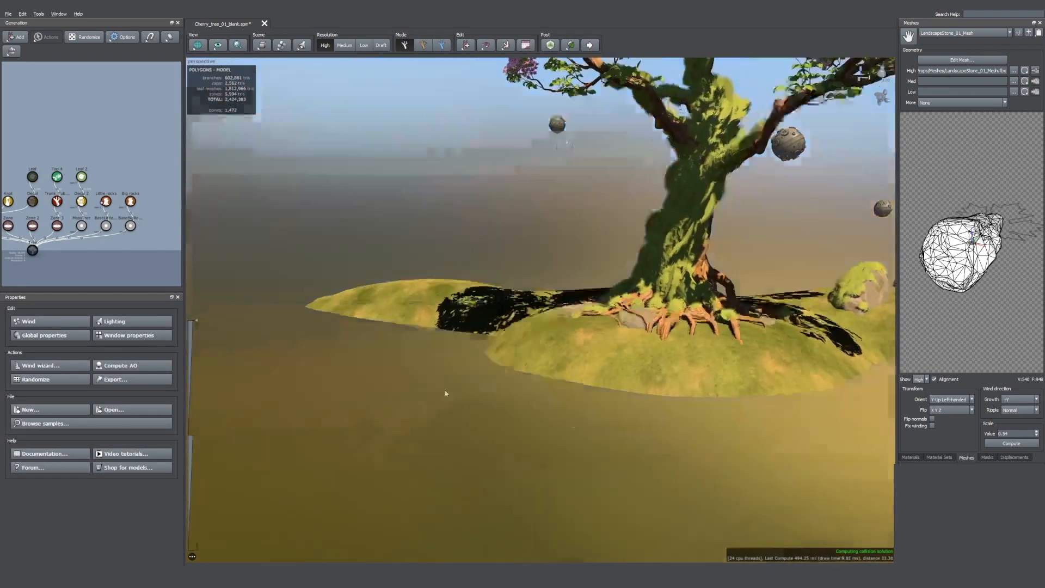
{"action": "scroll", "coordinate": [457, 363], "scroll_direction": "up", "scroll_amount": 1}
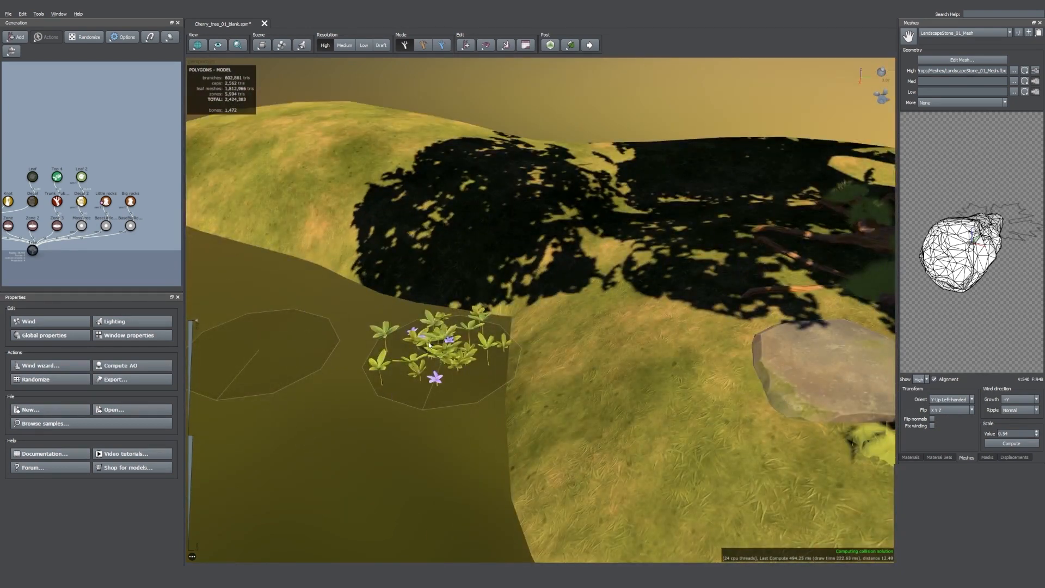
{"action": "middle_click_drag", "start_coordinate": [477, 358], "coordinate": [523, 355]}
{"action": "left_click_drag", "start_coordinate": [523, 355], "coordinate": [493, 416]}
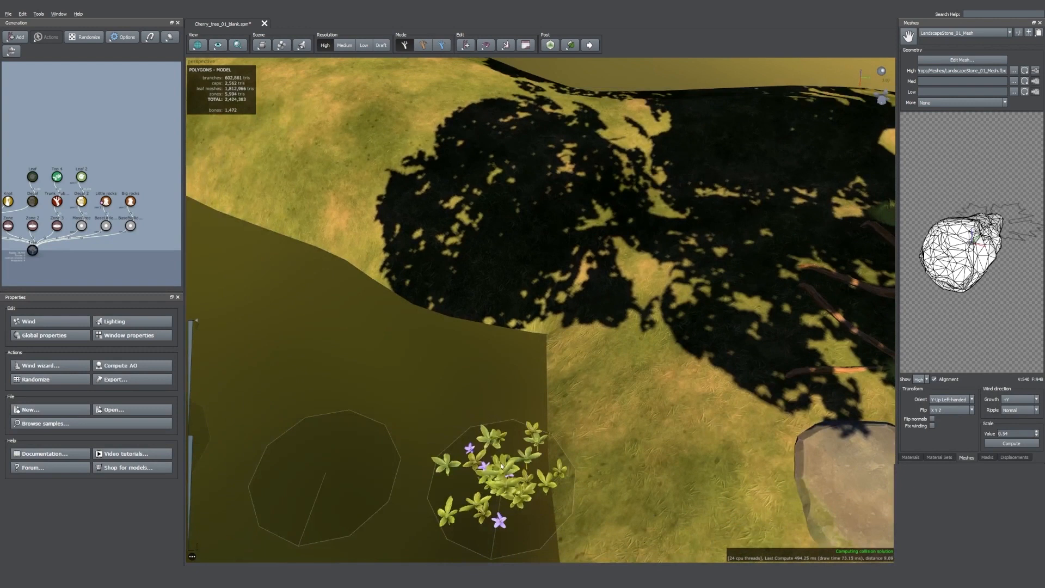
{"action": "middle_click_drag", "start_coordinate": [64, 249], "coordinate": [73, 198]}
{"action": "scroll", "coordinate": [131, 227], "scroll_direction": "down", "scroll_amount": 1}
{"action": "scroll", "coordinate": [115, 197], "scroll_direction": "up", "scroll_amount": 4}
{"action": "scroll", "coordinate": [93, 175], "scroll_direction": "up", "scroll_amount": 1}
{"action": "left_click", "coordinate": [110, 180]}
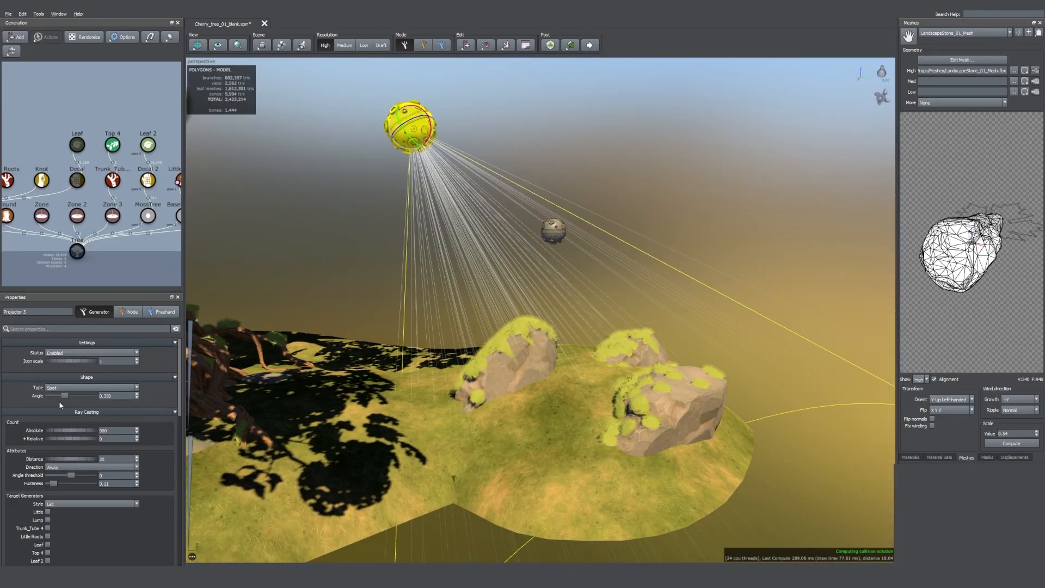
Step: Add a fourth projector with a disk shape and place it above the mossy rocks
{"action": "left_click", "coordinate": [532, 236]}
{"action": "left_click", "coordinate": [12, 50]}
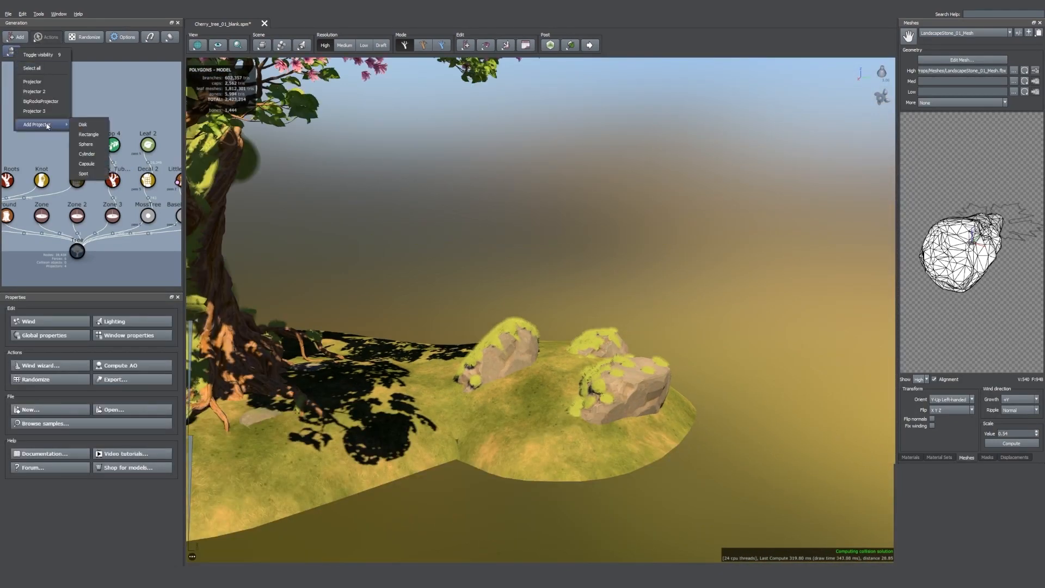
{"action": "left_click", "coordinate": [82, 124]}
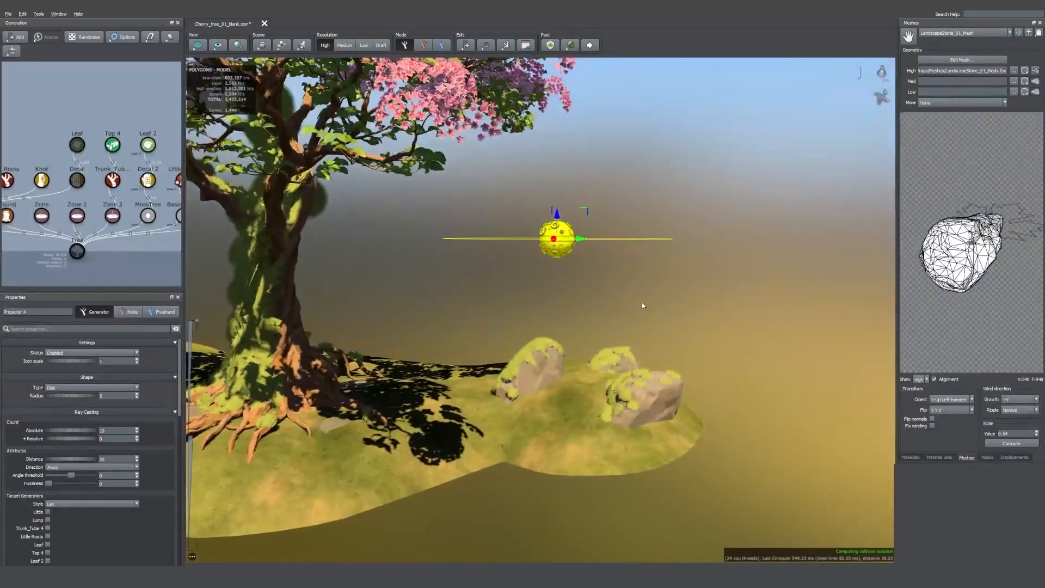
Step: Rename the new Base generator to BasePlants
{"action": "right_click", "coordinate": [128, 223]}
{"action": "left_click", "coordinate": [124, 238]}
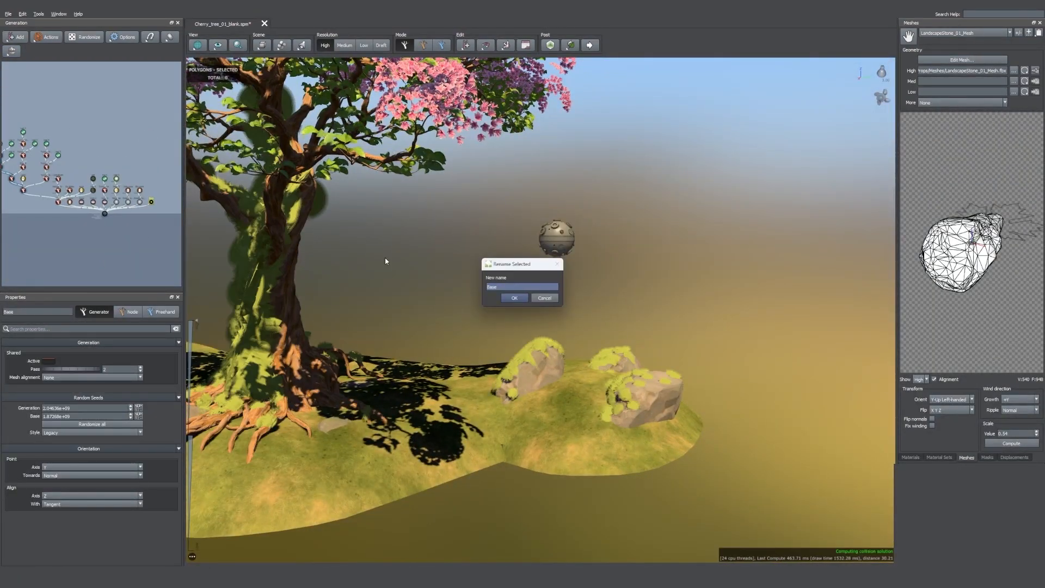
{"action": "key", "text": "BackSpace"}
{"action": "key", "text": "Return"}
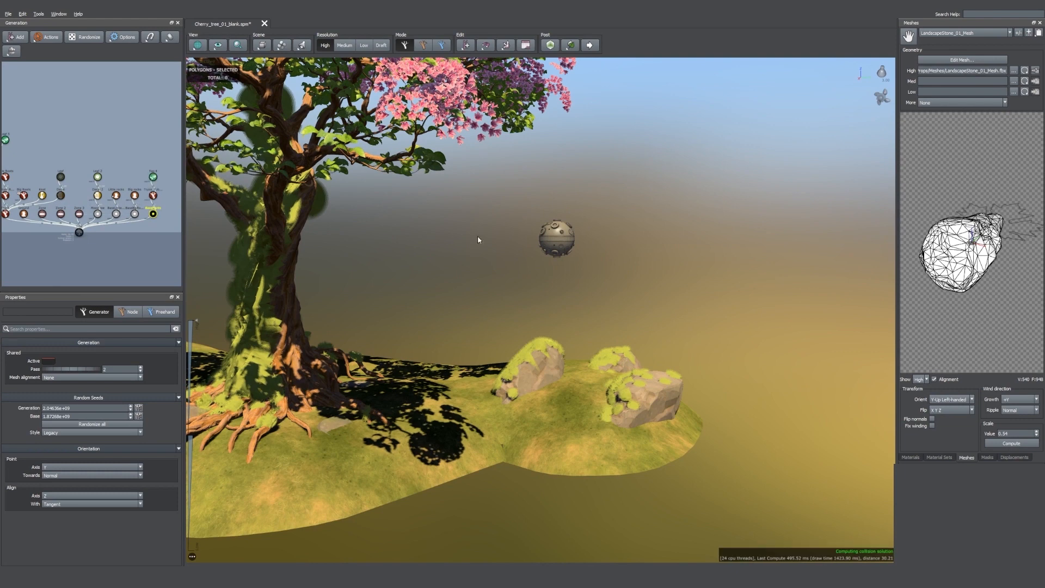
Step: Target the disk projector at the ground and big rocks, link it to BasePlants, and raise its absolute count
{"action": "left_click", "coordinate": [557, 238]}
{"action": "scroll", "coordinate": [56, 477], "scroll_direction": "down", "scroll_amount": 5}
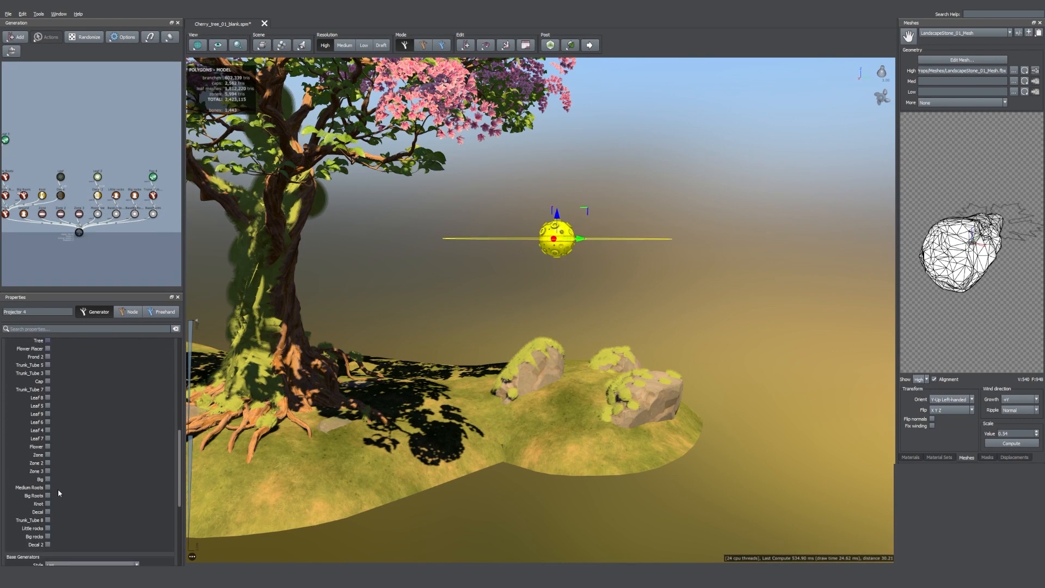
{"action": "left_click", "coordinate": [48, 536]}
{"action": "scroll", "coordinate": [541, 310], "scroll_direction": "up", "scroll_amount": 5}
{"action": "scroll", "coordinate": [136, 414], "scroll_direction": "up", "scroll_amount": 8}
{"action": "scroll", "coordinate": [541, 311], "scroll_direction": "down", "scroll_amount": 4}
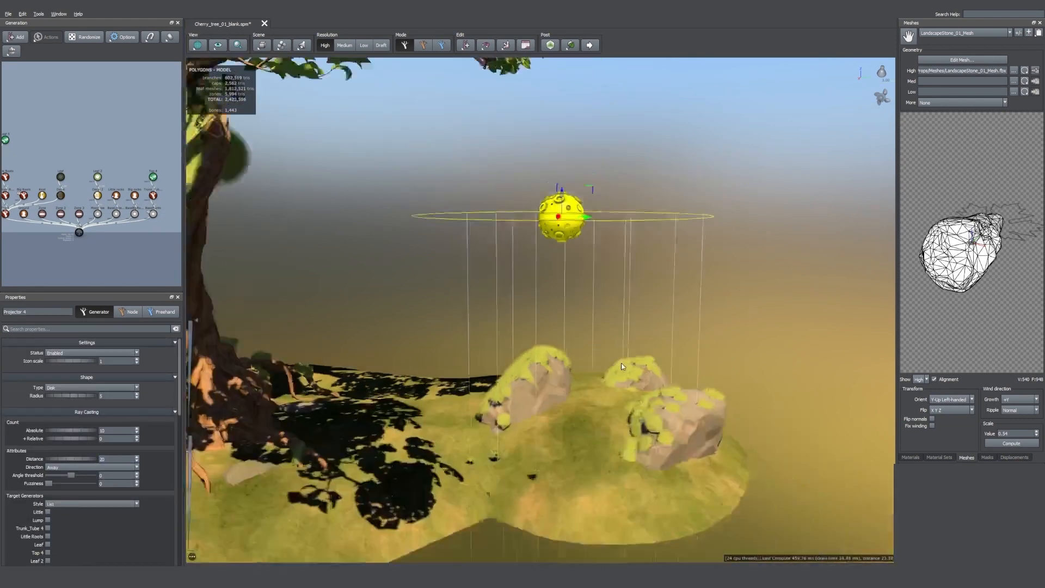
{"action": "middle_click_drag", "start_coordinate": [545, 327], "coordinate": [488, 328]}
{"action": "key", "text": "Return"}
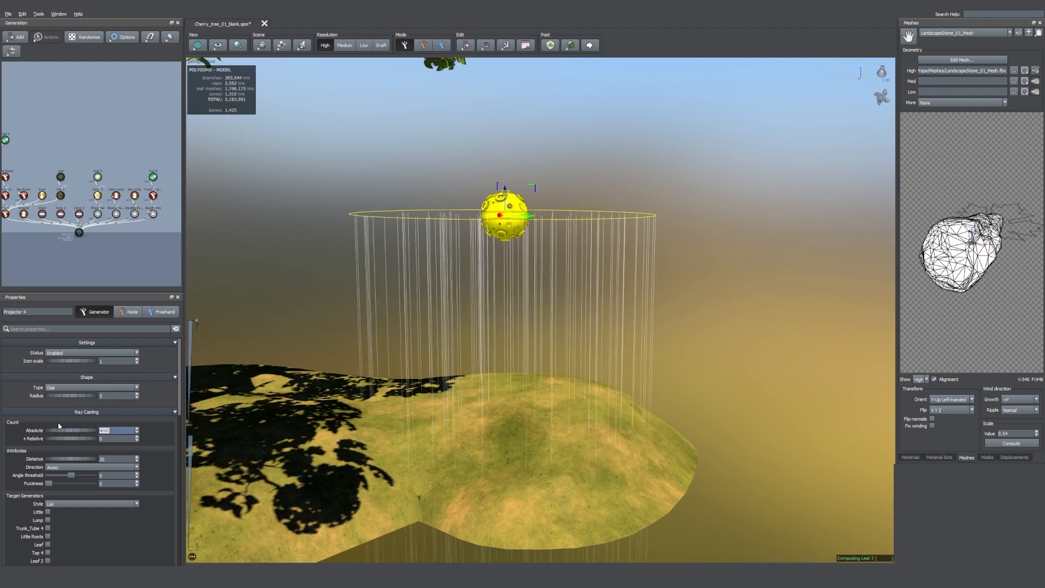
{"action": "scroll", "coordinate": [129, 477], "scroll_direction": "down", "scroll_amount": 5}
Step: Read the pass message on BasePlants, check the Big rocks generator's pass, and set BasePlants to pass 3
{"action": "left_click", "coordinate": [148, 212]}
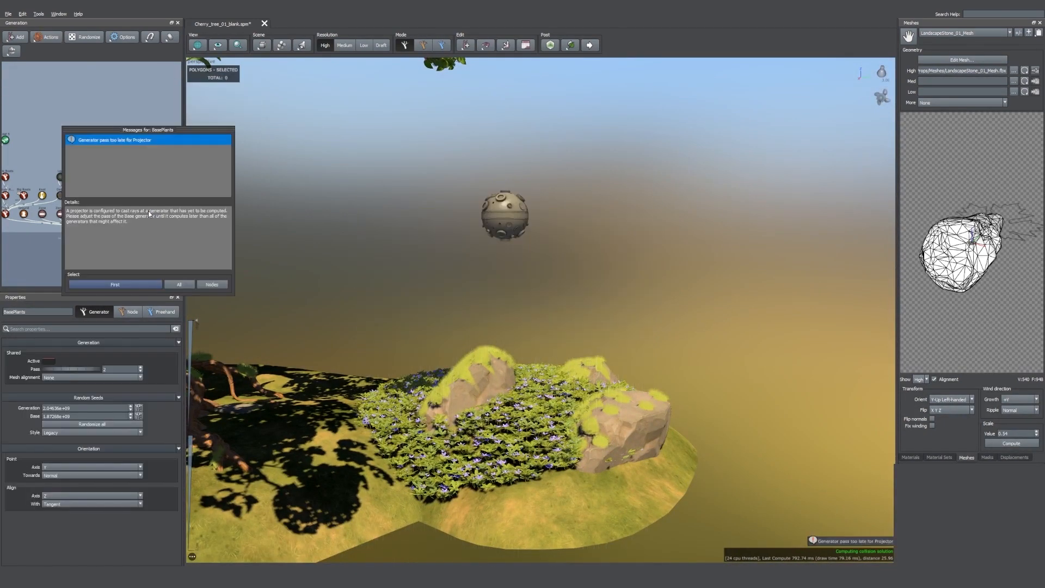
{"action": "key", "text": "Escape"}
{"action": "left_click", "coordinate": [135, 196]}
{"action": "left_click", "coordinate": [25, 328]}
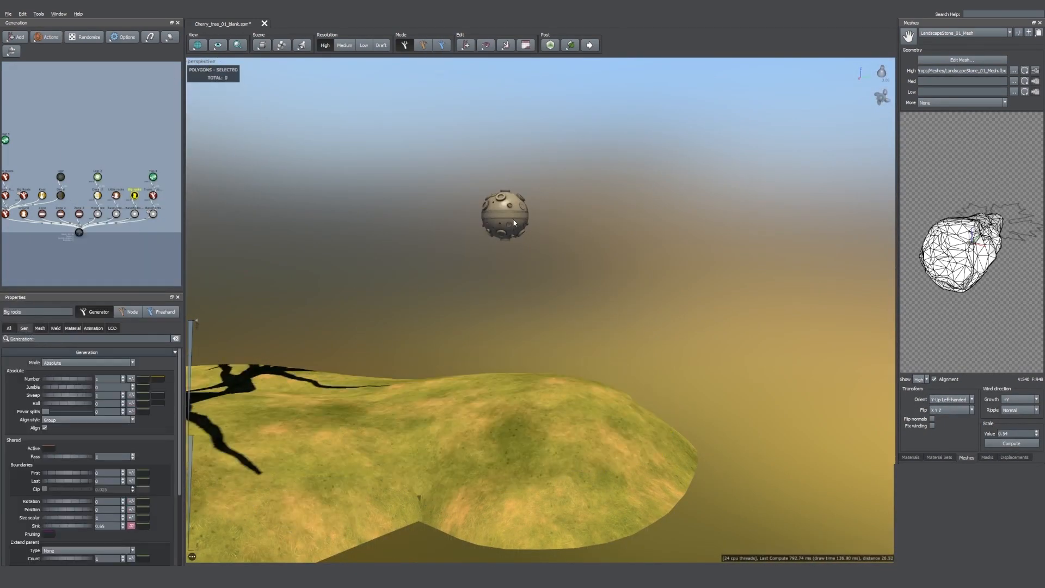
{"action": "left_click", "coordinate": [153, 213]}
{"action": "scroll", "coordinate": [733, 145], "scroll_direction": "down", "scroll_amount": 3}
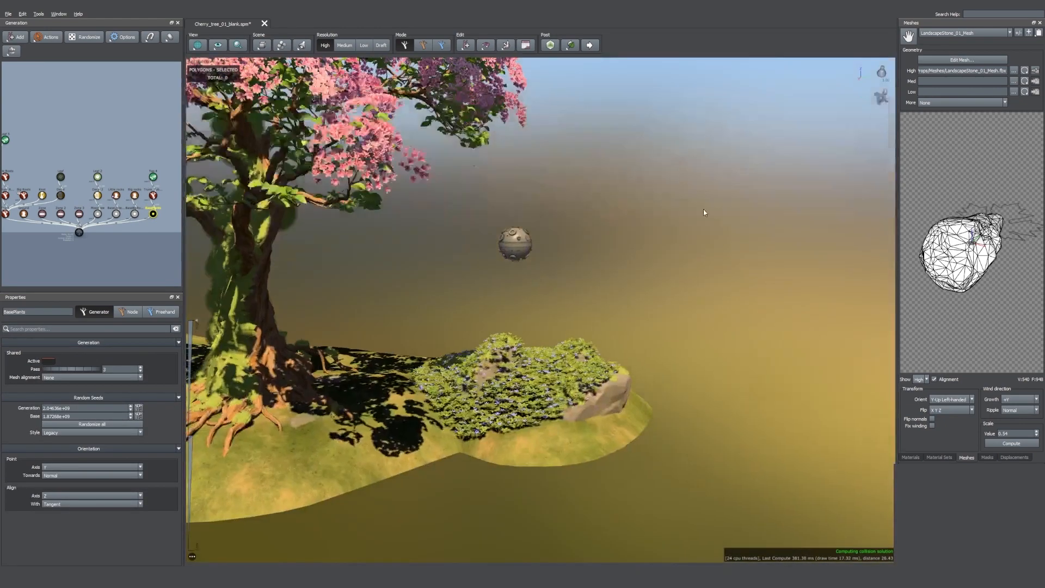
Step: Increase the disk projector's fuzziness so the plants spread beyond its circle
{"action": "scroll", "coordinate": [704, 213], "scroll_direction": "up", "scroll_amount": 3}
{"action": "left_click", "coordinate": [499, 211]}
{"action": "left_click_drag", "start_coordinate": [48, 484], "coordinate": [66, 484]}
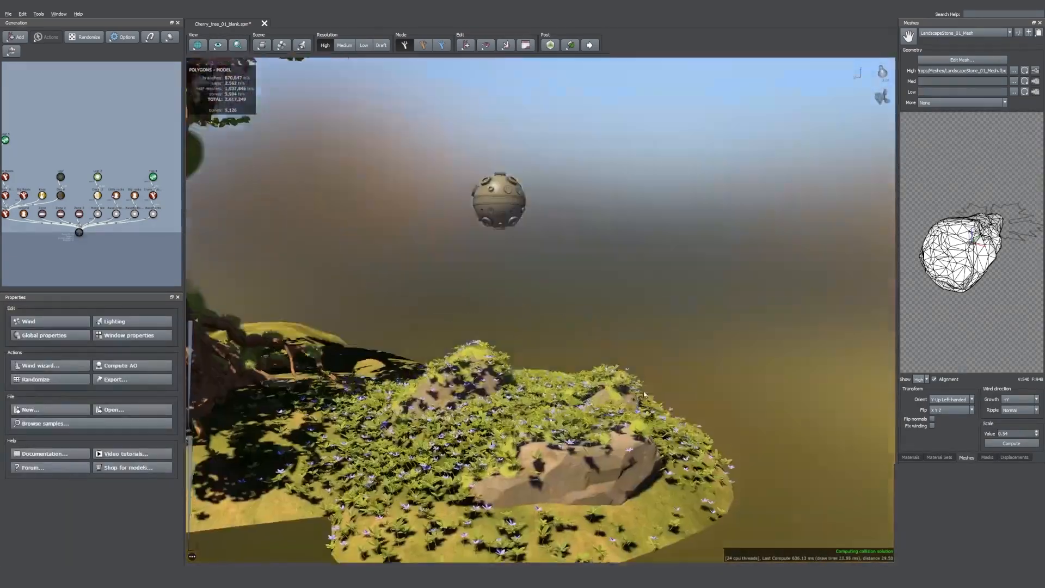
{"action": "left_click_drag", "start_coordinate": [644, 394], "coordinate": [405, 348]}
{"action": "scroll", "coordinate": [435, 463], "scroll_direction": "down", "scroll_amount": 5}
{"action": "scroll", "coordinate": [486, 323], "scroll_direction": "up", "scroll_amount": 3}
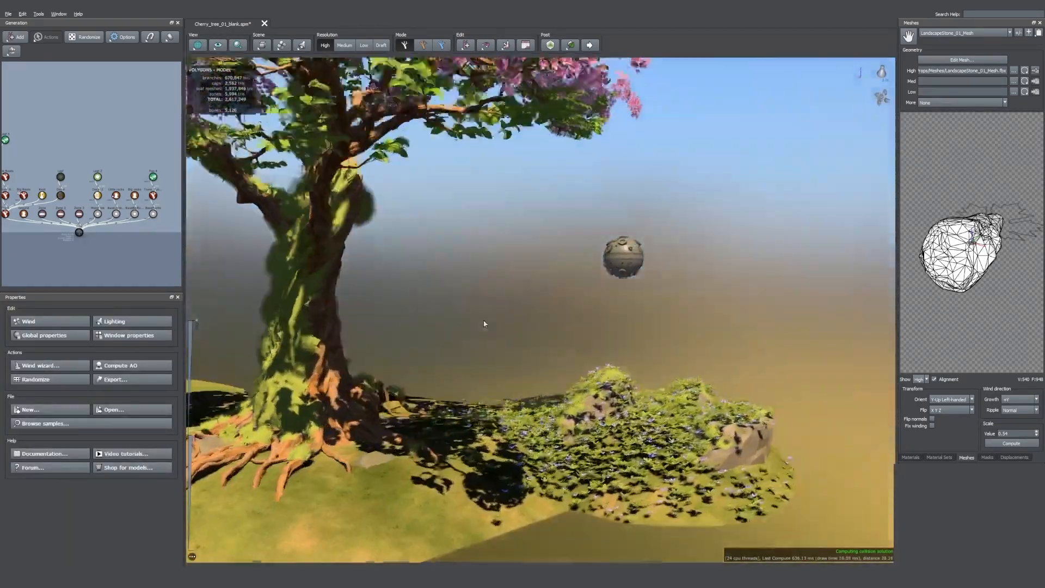
Step: Duplicate the MossTree base generator with its Decal 2 and Leaf 2 children, and rename the copied base to MossRocks
{"action": "left_click", "coordinate": [315, 299]}
{"action": "left_click_drag", "start_coordinate": [699, 430], "coordinate": [455, 282]}
{"action": "middle_click_drag", "start_coordinate": [455, 283], "coordinate": [327, 180]}
{"action": "scroll", "coordinate": [455, 283], "scroll_direction": "up", "scroll_amount": 2}
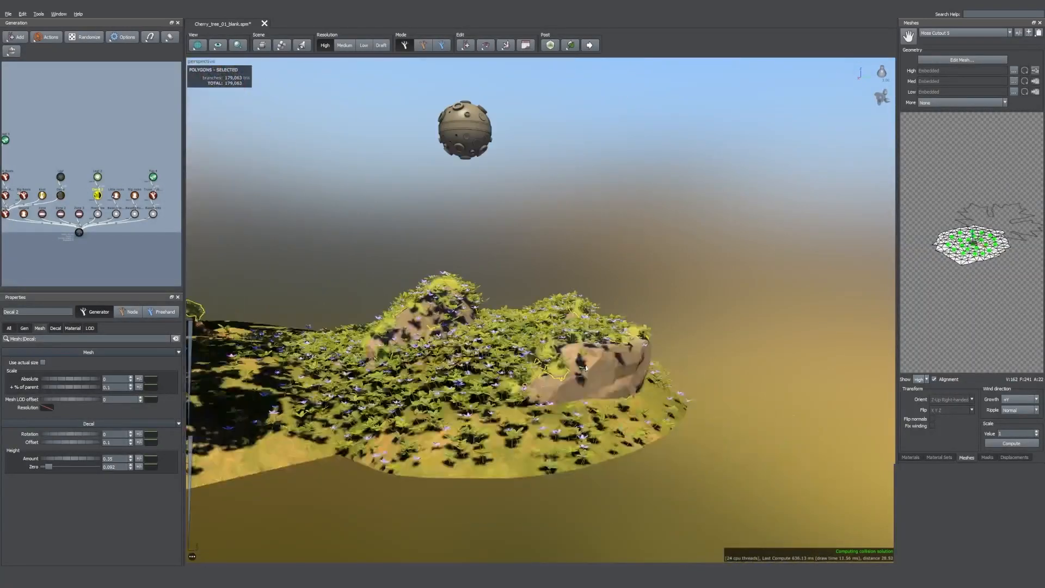
{"action": "left_click_drag", "start_coordinate": [455, 283], "coordinate": [430, 382]}
{"action": "scroll", "coordinate": [139, 259], "scroll_direction": "up", "scroll_amount": 3}
{"action": "left_click", "coordinate": [101, 239]}
{"action": "scroll", "coordinate": [101, 240], "scroll_direction": "down", "scroll_amount": 2}
{"action": "left_click_drag", "start_coordinate": [58, 166], "coordinate": [83, 235]}
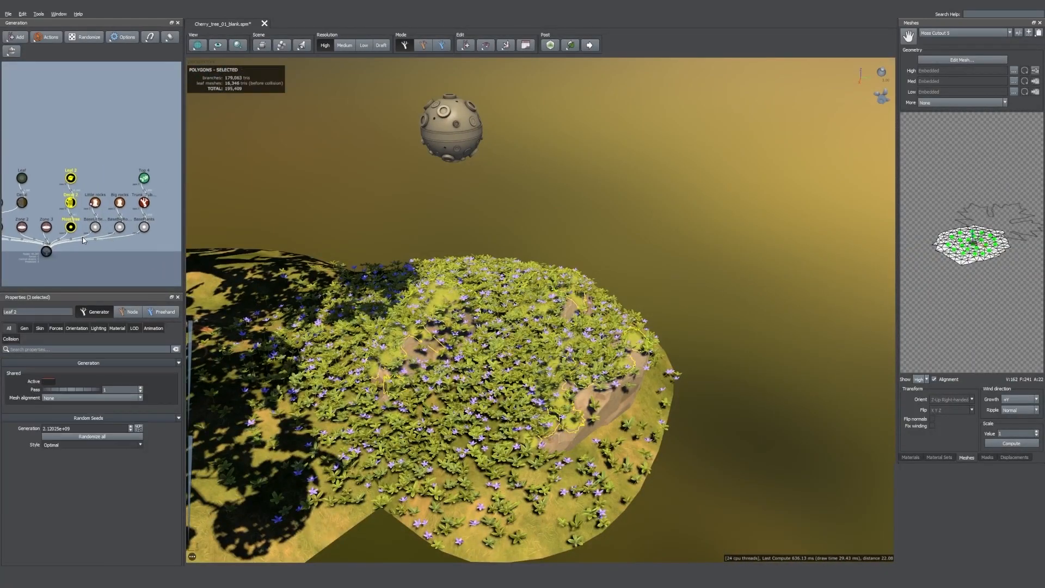
{"action": "key", "text": "ctrl+c"}
{"action": "left_click", "coordinate": [136, 136]}
{"action": "key", "text": "ctrl+v"}
{"action": "right_click", "coordinate": [121, 229]}
{"action": "left_click", "coordinate": [208, 136]}
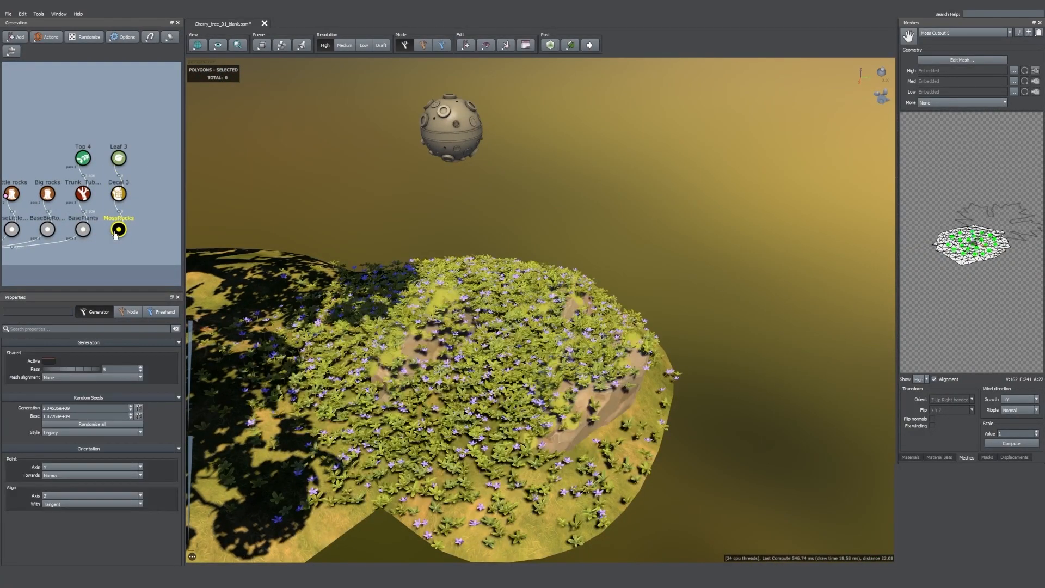
Step: Connect the MossRocks base generator to the tree's root node and select the spot projector aimed at the rocks
{"action": "scroll", "coordinate": [122, 156], "scroll_direction": "down", "scroll_amount": 2}
{"action": "left_click_drag", "start_coordinate": [120, 204], "coordinate": [4, 227]}
{"action": "scroll", "coordinate": [319, 83], "scroll_direction": "down", "scroll_amount": 1}
{"action": "left_click", "coordinate": [320, 83]}
{"action": "left_click", "coordinate": [31, 114]}
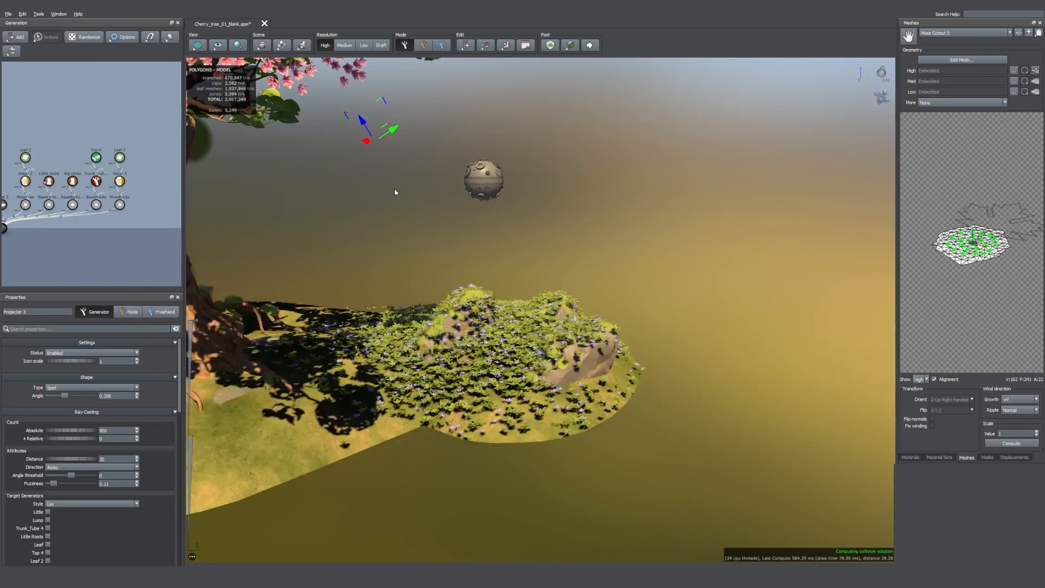
Step: Check the base generators of the trunk's moss projector and reduce the Decal 2 scale relative to its parent
{"action": "middle_click_drag", "start_coordinate": [416, 181], "coordinate": [550, 225]}
{"action": "scroll", "coordinate": [550, 225], "scroll_direction": "up", "scroll_amount": 3}
{"action": "scroll", "coordinate": [550, 225], "scroll_direction": "down", "scroll_amount": 4}
{"action": "left_click", "coordinate": [249, 214]}
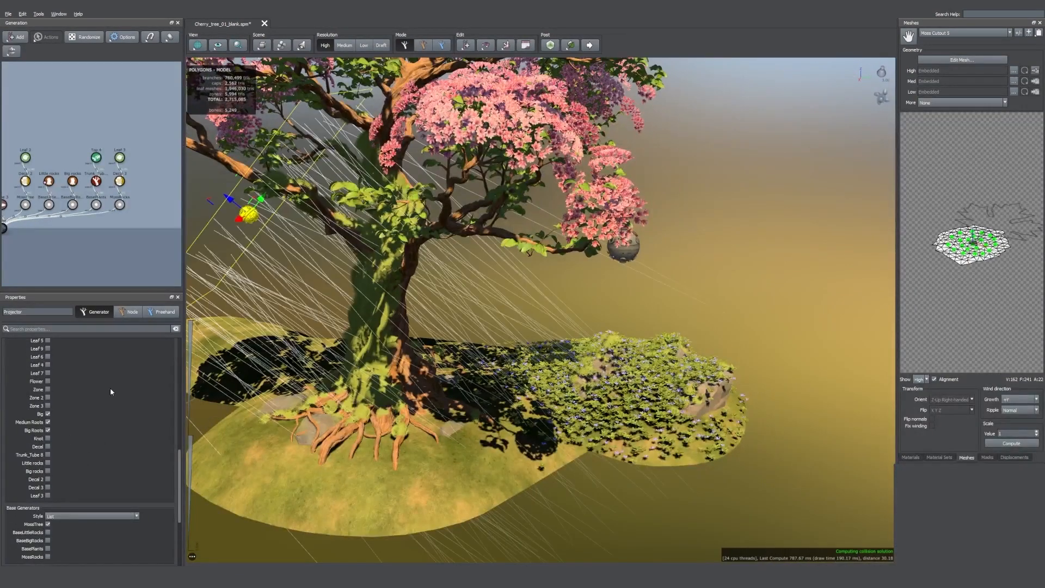
{"action": "left_click", "coordinate": [41, 178]}
{"action": "left_click_drag", "start_coordinate": [66, 388], "coordinate": [65, 388]}
{"action": "scroll", "coordinate": [525, 327], "scroll_direction": "down", "scroll_amount": 2}
{"action": "left_click_drag", "start_coordinate": [526, 333], "coordinate": [444, 313]}
{"action": "scroll", "coordinate": [535, 315], "scroll_direction": "up", "scroll_amount": 2}
{"action": "scroll", "coordinate": [536, 314], "scroll_direction": "up", "scroll_amount": 1}
{"action": "left_click", "coordinate": [444, 313]}
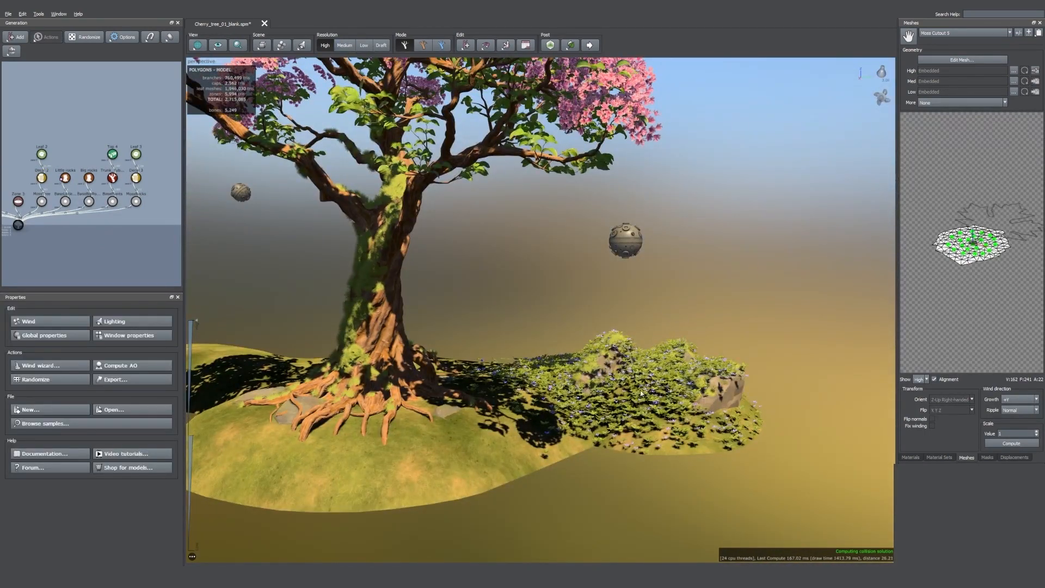
Step: Add a fifth projector with a spot shape and place it above the ground between the trunk and the rocks
{"action": "left_click", "coordinate": [11, 51]}
{"action": "left_click", "coordinate": [87, 188]}
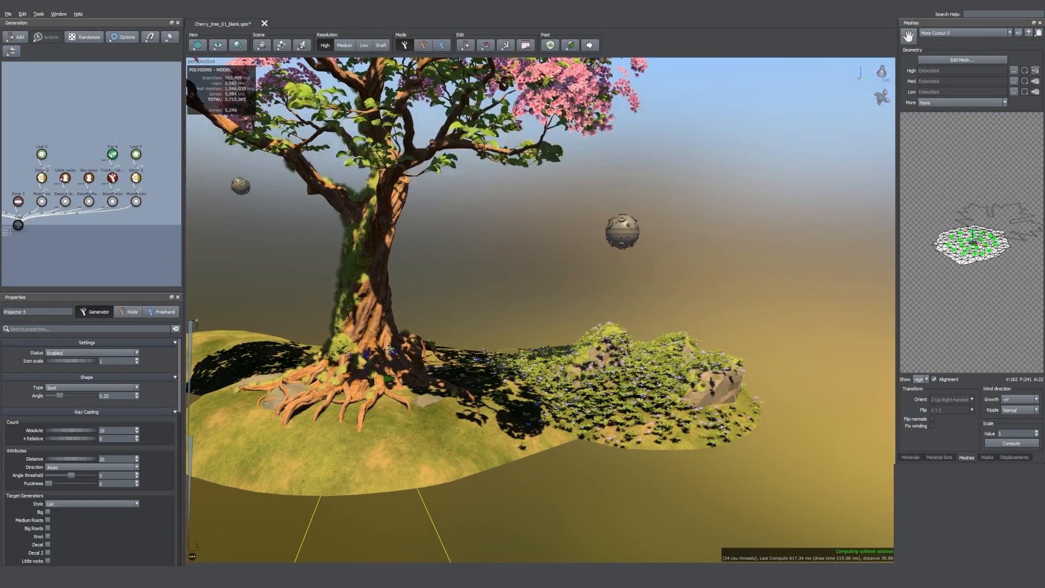
{"action": "left_click_drag", "start_coordinate": [381, 218], "coordinate": [375, 263]}
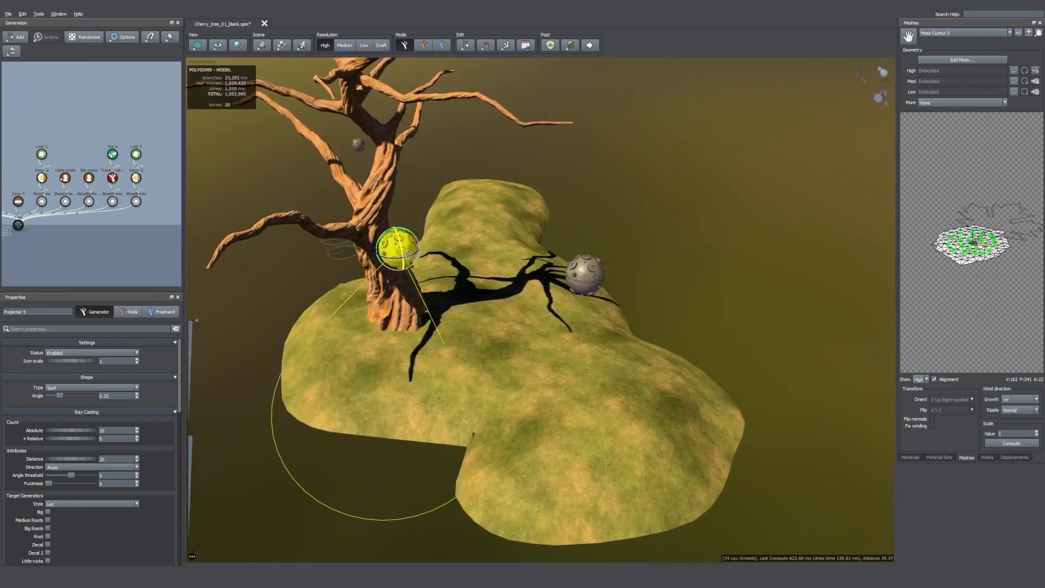
{"action": "left_click_drag", "start_coordinate": [602, 250], "coordinate": [596, 163]}
{"action": "left_click_drag", "start_coordinate": [505, 211], "coordinate": [564, 205]}
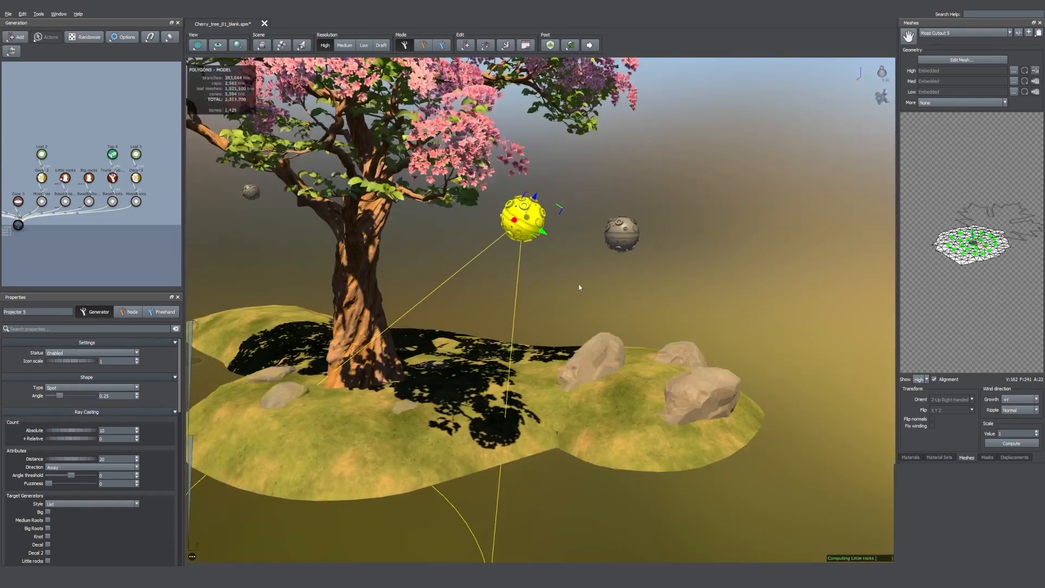
{"action": "left_click_drag", "start_coordinate": [581, 286], "coordinate": [596, 267]}
Step: Link the new spot projector to BasePlants and target it at the trunk, ground, medium roots and big roots
{"action": "scroll", "coordinate": [71, 418], "scroll_direction": "down", "scroll_amount": 12}
{"action": "scroll", "coordinate": [92, 409], "scroll_direction": "up", "scroll_amount": 6}
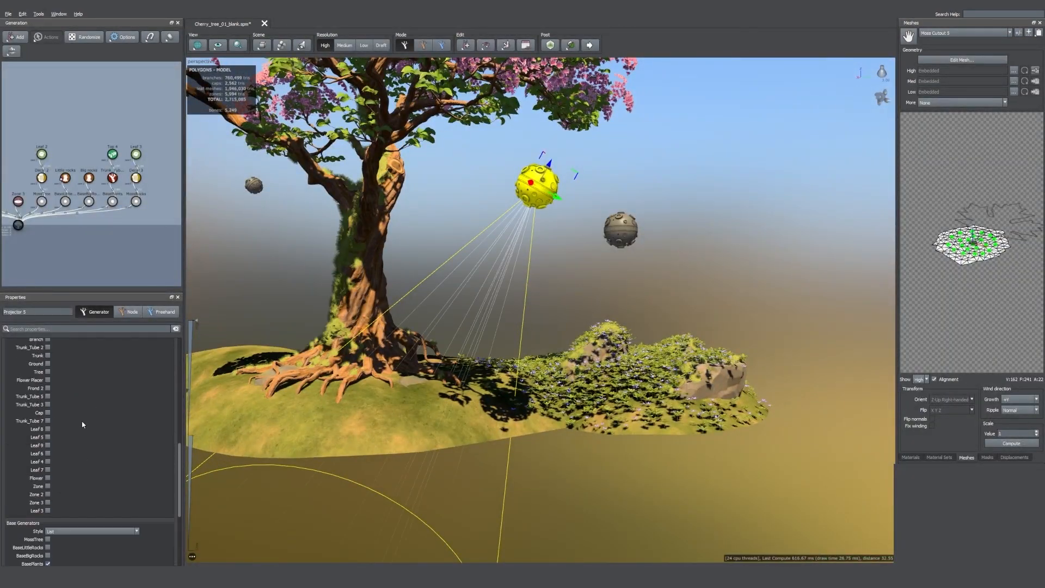
{"action": "left_click", "coordinate": [48, 355]}
{"action": "scroll", "coordinate": [60, 380], "scroll_direction": "up", "scroll_amount": 6}
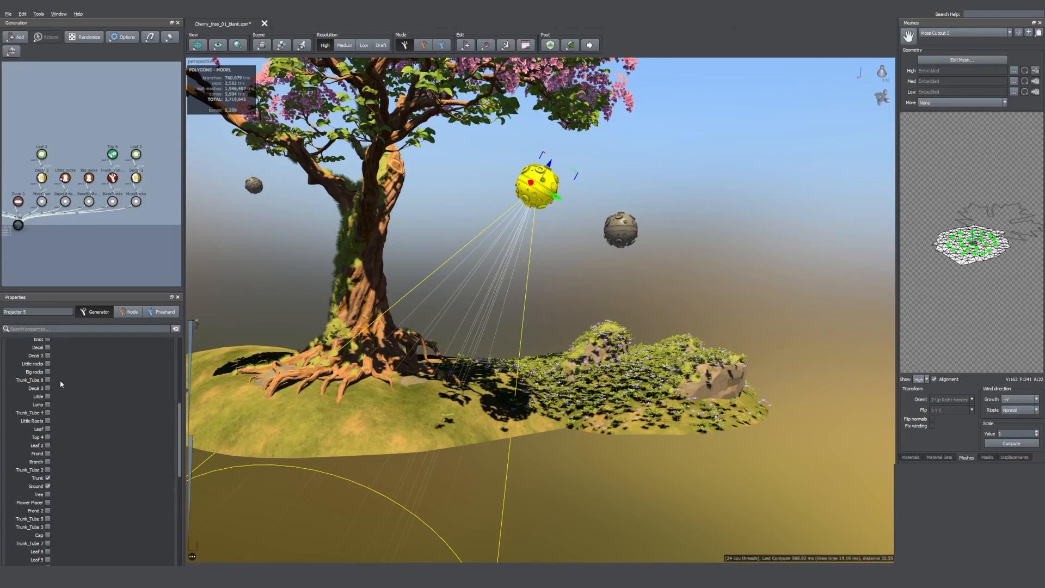
{"action": "scroll", "coordinate": [43, 506], "scroll_direction": "down", "scroll_amount": 5}
{"action": "scroll", "coordinate": [44, 395], "scroll_direction": "up", "scroll_amount": 4}
{"action": "scroll", "coordinate": [139, 225], "scroll_direction": "up", "scroll_amount": 2}
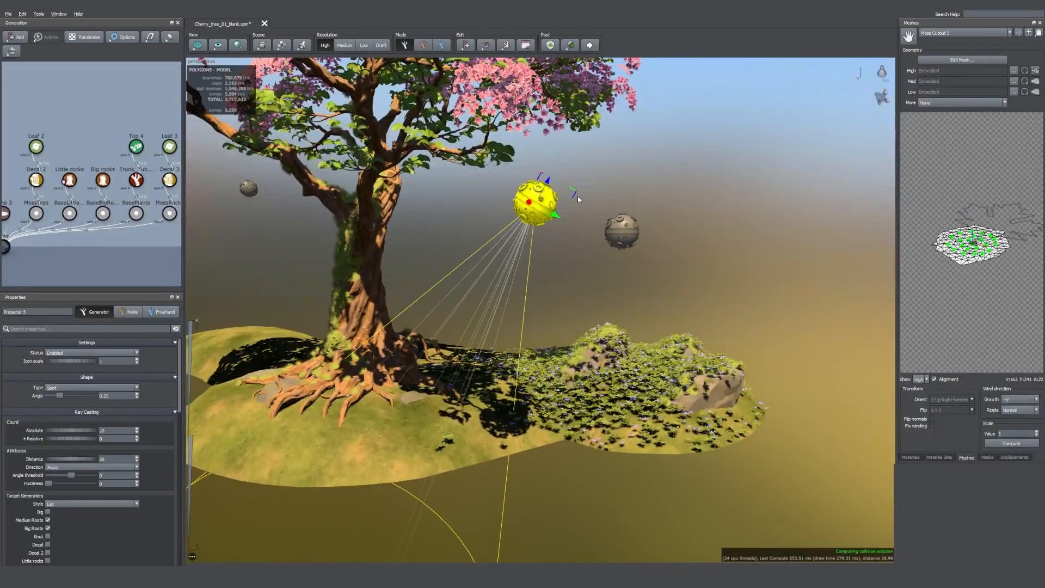
Step: Re-aim the new spot projector at the tree's base, widen its angle to 0.468, and raise its absolute count
{"action": "key", "text": "space"}
{"action": "left_click_drag", "start_coordinate": [554, 191], "coordinate": [557, 203]}
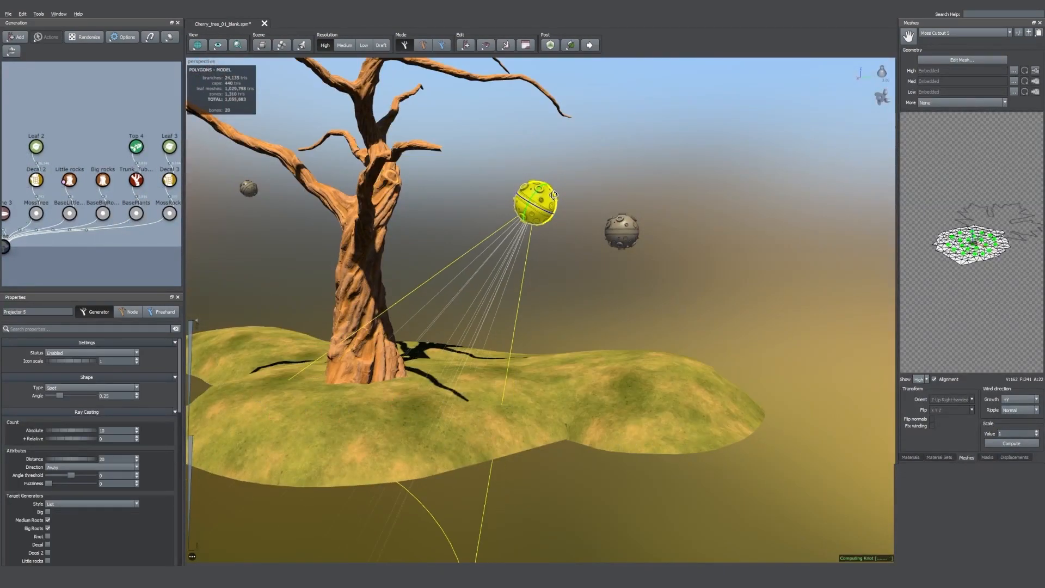
{"action": "left_click_drag", "start_coordinate": [60, 396], "coordinate": [70, 396]}
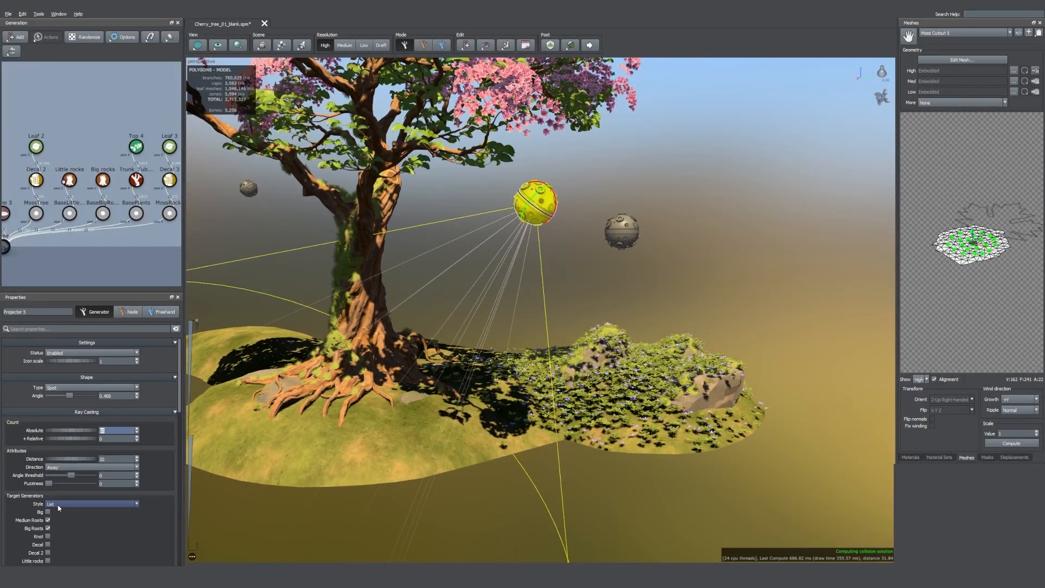
{"action": "left_click_drag", "start_coordinate": [557, 199], "coordinate": [560, 188]}
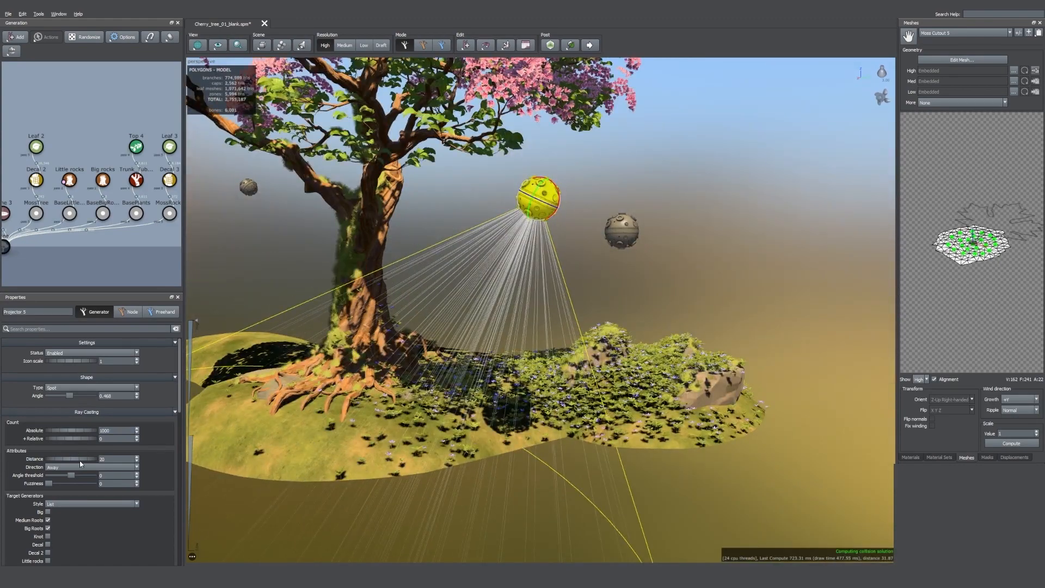
Step: Increase the new spot projector's fuzziness to scatter the plants around the tree's base
{"action": "scroll", "coordinate": [80, 465], "scroll_direction": "down", "scroll_amount": 2}
{"action": "left_click_drag", "start_coordinate": [49, 435], "coordinate": [67, 413]}
{"action": "left_click_drag", "start_coordinate": [647, 255], "coordinate": [611, 292]}
{"action": "left_click", "coordinate": [651, 273]}
{"action": "scroll", "coordinate": [611, 292], "scroll_direction": "down", "scroll_amount": 2}
{"action": "scroll", "coordinate": [536, 312], "scroll_direction": "up", "scroll_amount": 3}
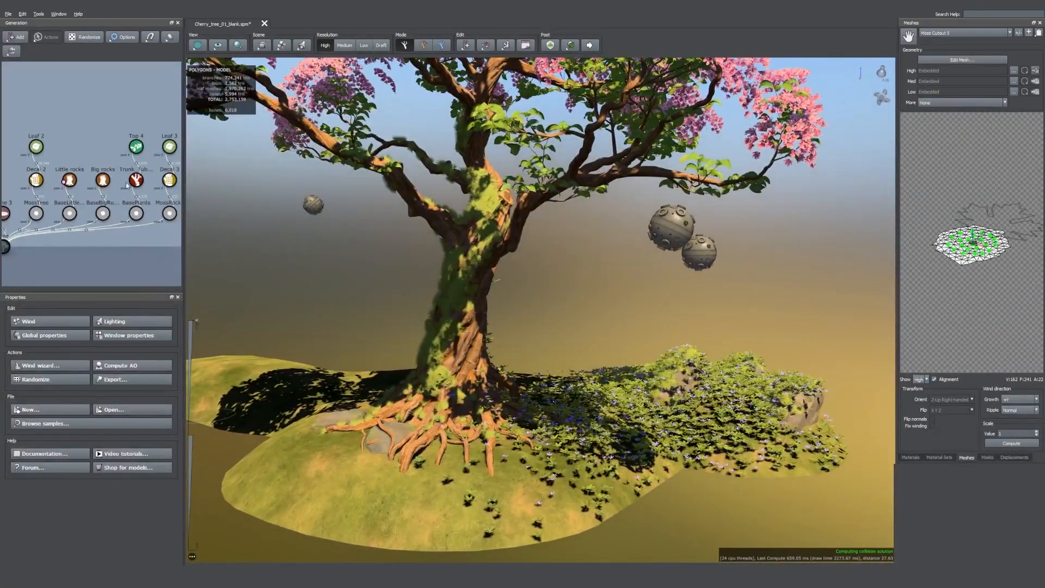
Step: Examine the leaf and decal generators in the node graph and the moss on the tree
{"action": "scroll", "coordinate": [126, 186], "scroll_direction": "down", "scroll_amount": 5}
{"action": "middle_click_drag", "start_coordinate": [62, 235], "coordinate": [113, 250]}
{"action": "scroll", "coordinate": [74, 185], "scroll_direction": "up", "scroll_amount": 4}
{"action": "left_click_drag", "start_coordinate": [129, 162], "coordinate": [156, 213]}
{"action": "left_click_drag", "start_coordinate": [431, 318], "coordinate": [318, 211]}
{"action": "scroll", "coordinate": [317, 211], "scroll_direction": "up", "scroll_amount": 3}
{"action": "scroll", "coordinate": [318, 211], "scroll_direction": "down", "scroll_amount": 2}
Step: Move the tree's rectangular moss projector higher, re-aim it at the trunk and branches, and slightly lower its fuzziness
{"action": "left_click", "coordinate": [307, 200]}
{"action": "scroll", "coordinate": [48, 477], "scroll_direction": "down", "scroll_amount": 5}
{"action": "left_click_drag", "start_coordinate": [650, 259], "coordinate": [626, 251]}
{"action": "left_click_drag", "start_coordinate": [349, 202], "coordinate": [358, 130]}
{"action": "key", "text": "space"}
{"action": "key", "text": "space"}
{"action": "scroll", "coordinate": [114, 403], "scroll_direction": "up", "scroll_amount": 4}
{"action": "left_click_drag", "start_coordinate": [58, 442], "coordinate": [55, 441]}
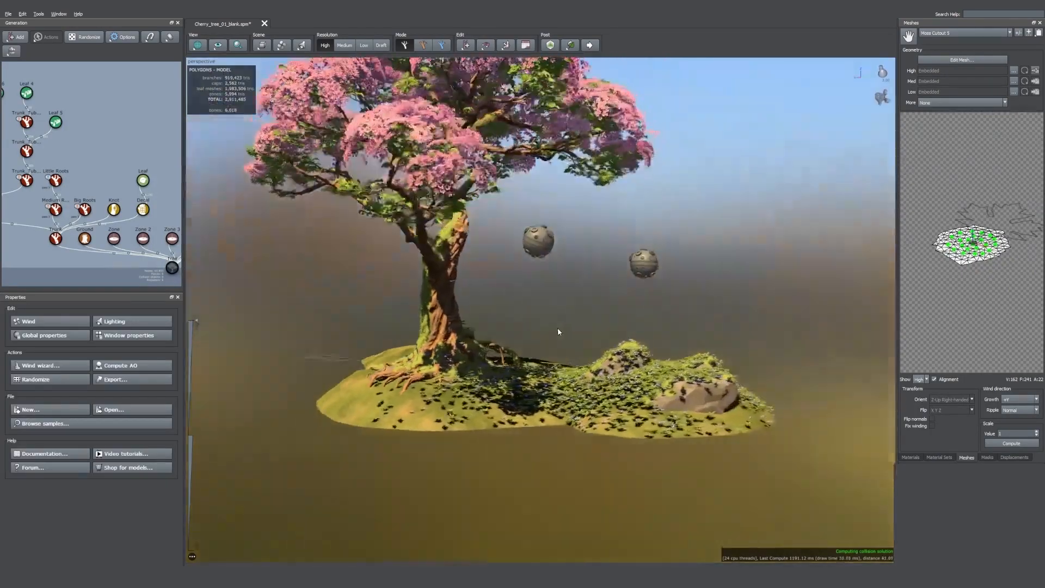
Step: Review the projectors around the tree, including the rectangular moss projector and the disk projector for the rocks
{"action": "left_click", "coordinate": [638, 275]}
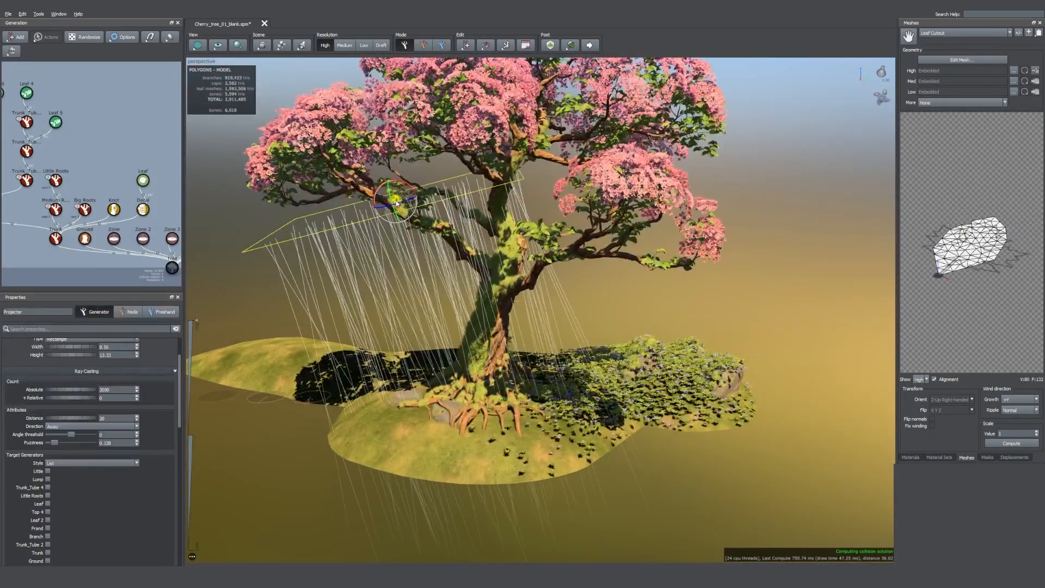
{"action": "left_click", "coordinate": [605, 316]}
{"action": "scroll", "coordinate": [592, 295], "scroll_direction": "up", "scroll_amount": 3}
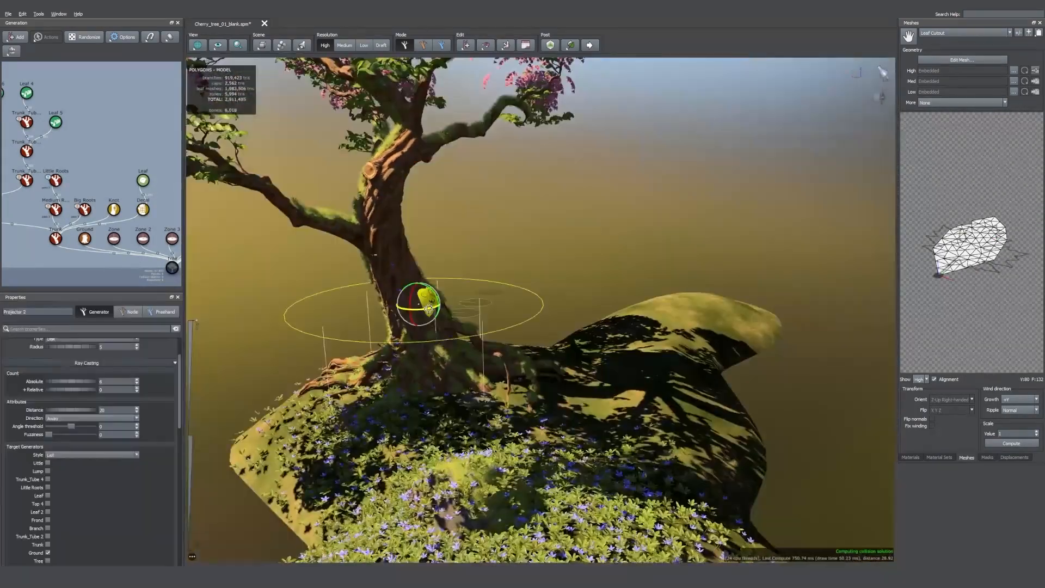
{"action": "left_click", "coordinate": [515, 295]}
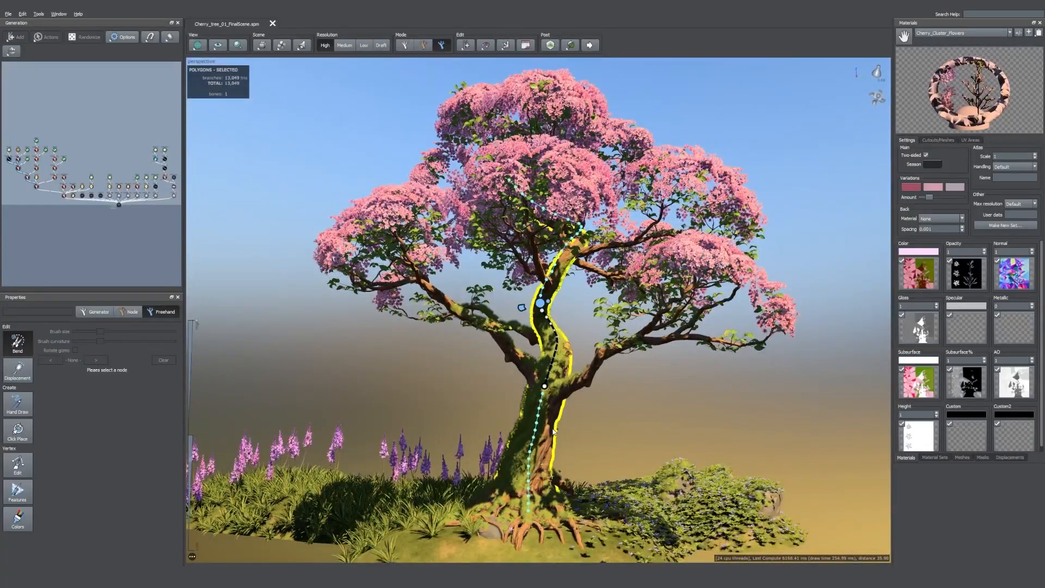
Step: Bend the trunk sideways from about mid-height in the Cherry_tree_01_FinalScene file
{"action": "left_click", "coordinate": [544, 386]}
{"action": "left_click_drag", "start_coordinate": [553, 338], "coordinate": [630, 318]}
{"action": "left_click", "coordinate": [547, 353]}
{"action": "left_click", "coordinate": [623, 342]}
{"action": "scroll", "coordinate": [495, 359], "scroll_direction": "down", "scroll_amount": 3}
Step: Add a second bend higher on the trunk to bring the crown back upright
{"action": "left_click", "coordinate": [499, 354]}
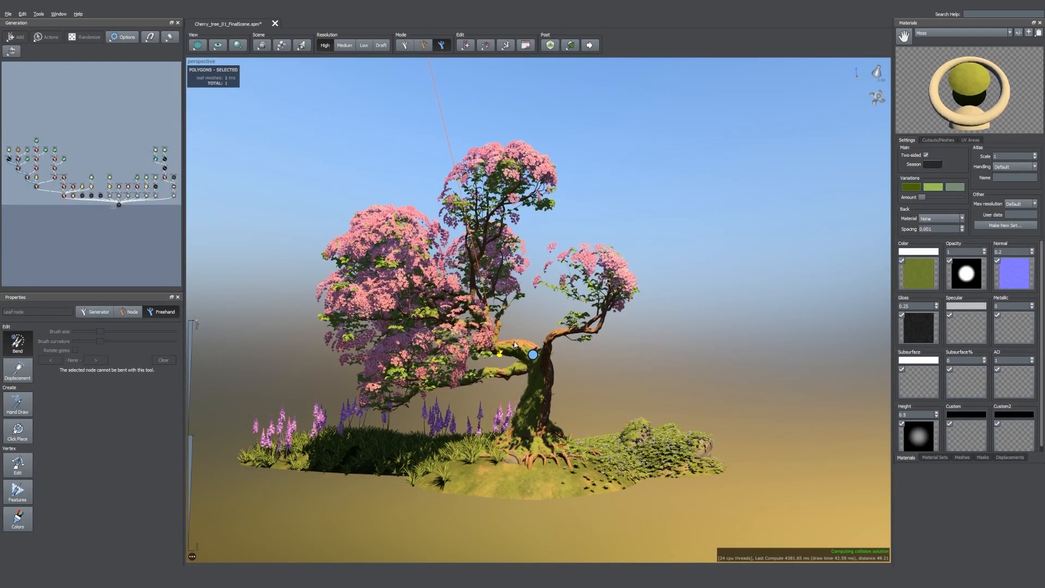
{"action": "left_click", "coordinate": [512, 346]}
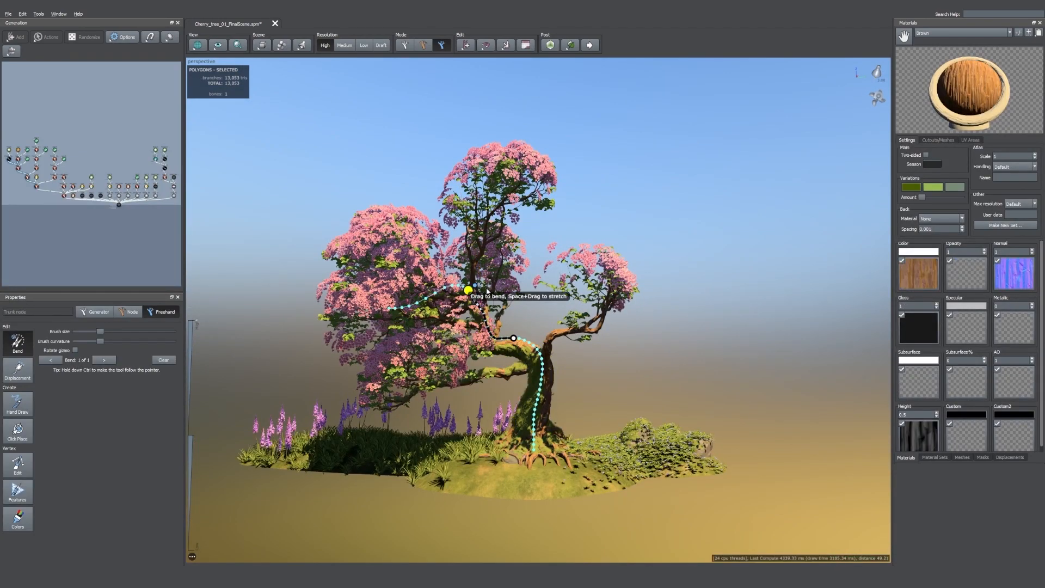
{"action": "left_click_drag", "start_coordinate": [308, 328], "coordinate": [303, 285]}
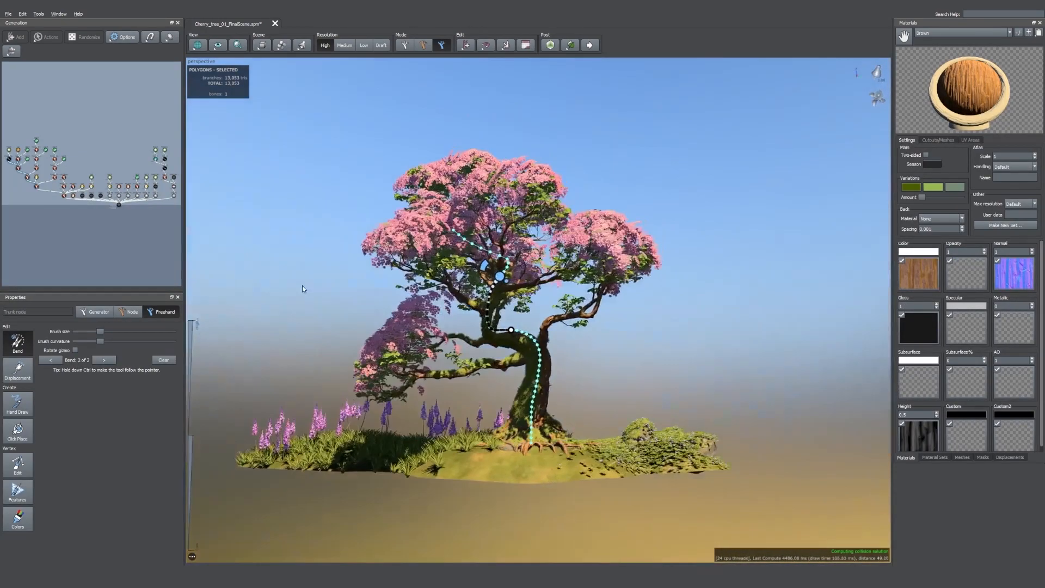
Step: Bend the lowest big branch into a new position with two bends
{"action": "left_click", "coordinate": [501, 368]}
{"action": "left_click_drag", "start_coordinate": [571, 305], "coordinate": [581, 420]}
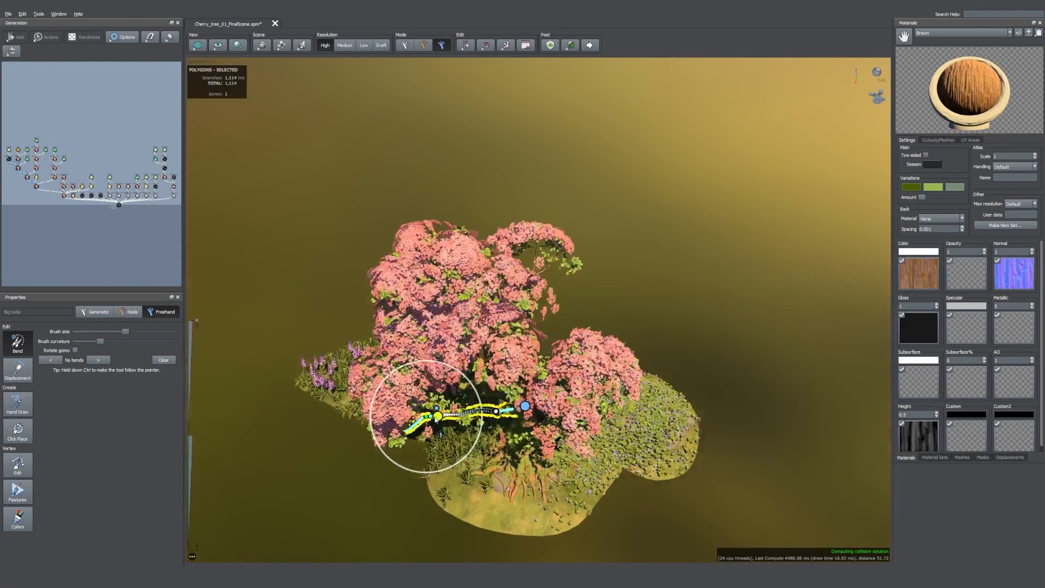
{"action": "left_click_drag", "start_coordinate": [437, 416], "coordinate": [456, 439]}
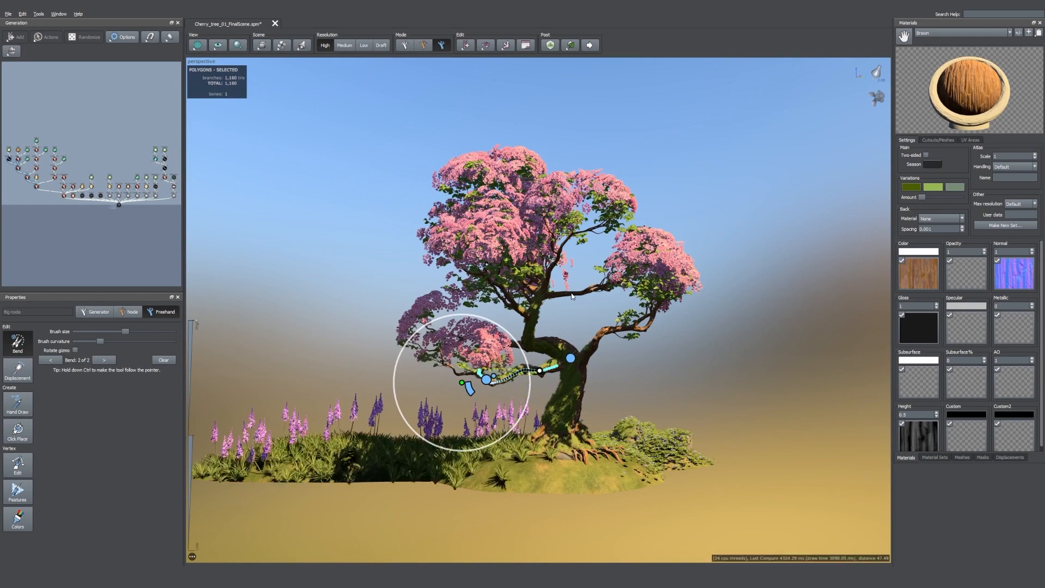
{"action": "left_click", "coordinate": [582, 291]}
{"action": "left_click_drag", "start_coordinate": [607, 290], "coordinate": [647, 376]}
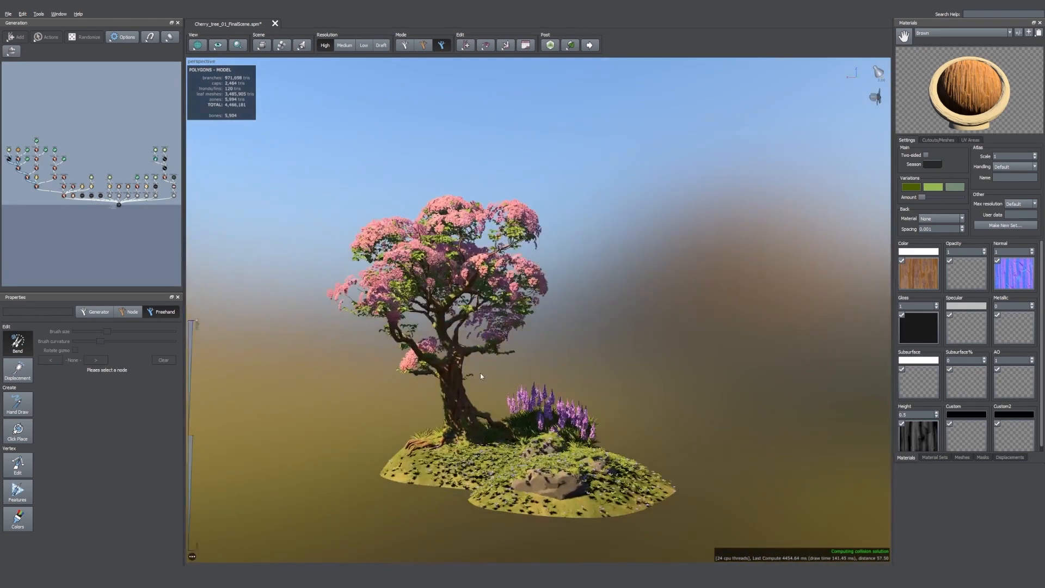
Step: Reshape the lower trunk's curve by bending it upward near the base
{"action": "left_click", "coordinate": [482, 370]}
{"action": "scroll", "coordinate": [431, 366], "scroll_direction": "up", "scroll_amount": 3}
{"action": "left_click_drag", "start_coordinate": [430, 366], "coordinate": [626, 370]}
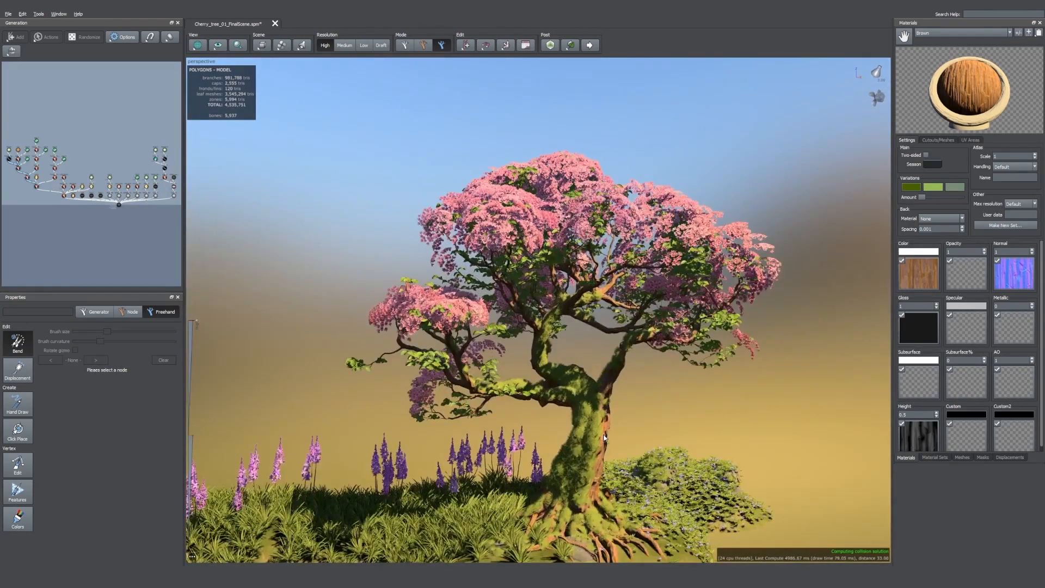
{"action": "left_click", "coordinate": [603, 438]}
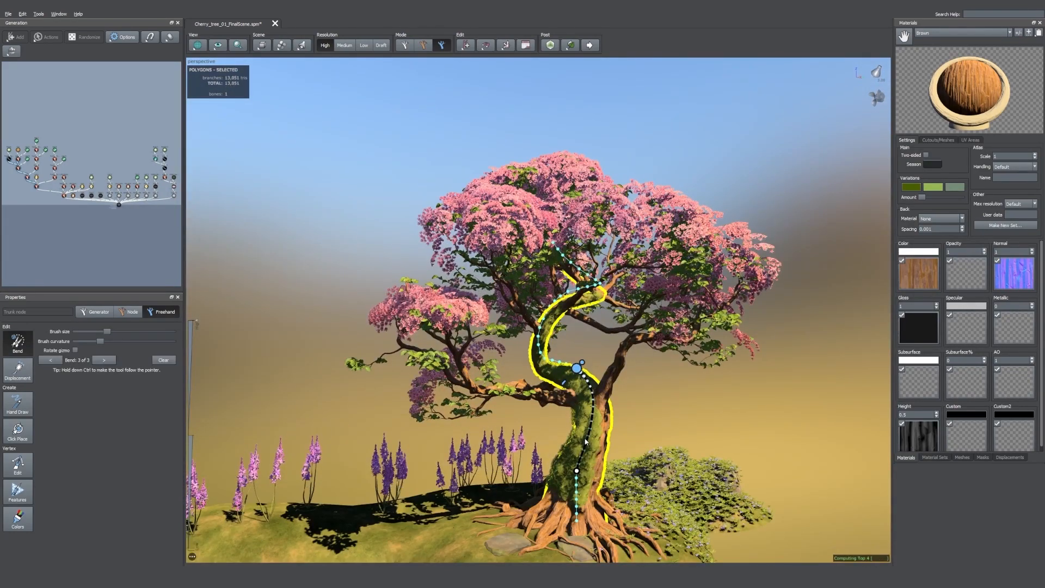
{"action": "left_click_drag", "start_coordinate": [586, 441], "coordinate": [581, 399]}
{"action": "mouse_move", "coordinate": [576, 321]}
{"action": "left_mouse_down"}
{"action": "mouse_move", "coordinate": [558, 293]}
{"action": "mouse_move", "coordinate": [595, 250]}
{"action": "left_mouse_up"}
Step: Bend the big upper branch in the middle of the crown and inspect the whole tree
{"action": "left_click", "coordinate": [602, 206]}
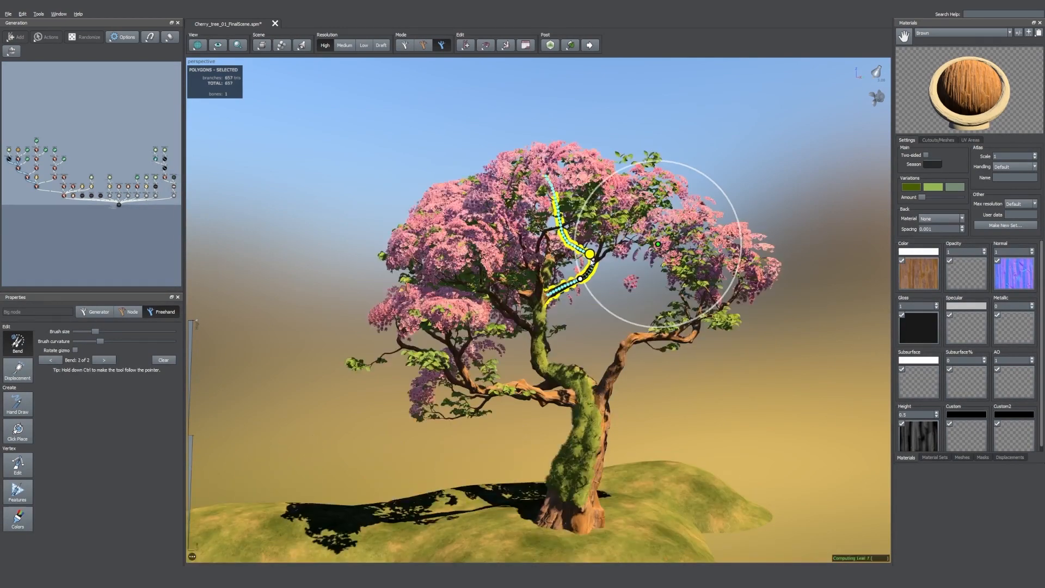
{"action": "left_click", "coordinate": [579, 334]}
{"action": "scroll", "coordinate": [578, 335], "scroll_direction": "down", "scroll_amount": 3}
{"action": "left_click_drag", "start_coordinate": [579, 334], "coordinate": [571, 365]}
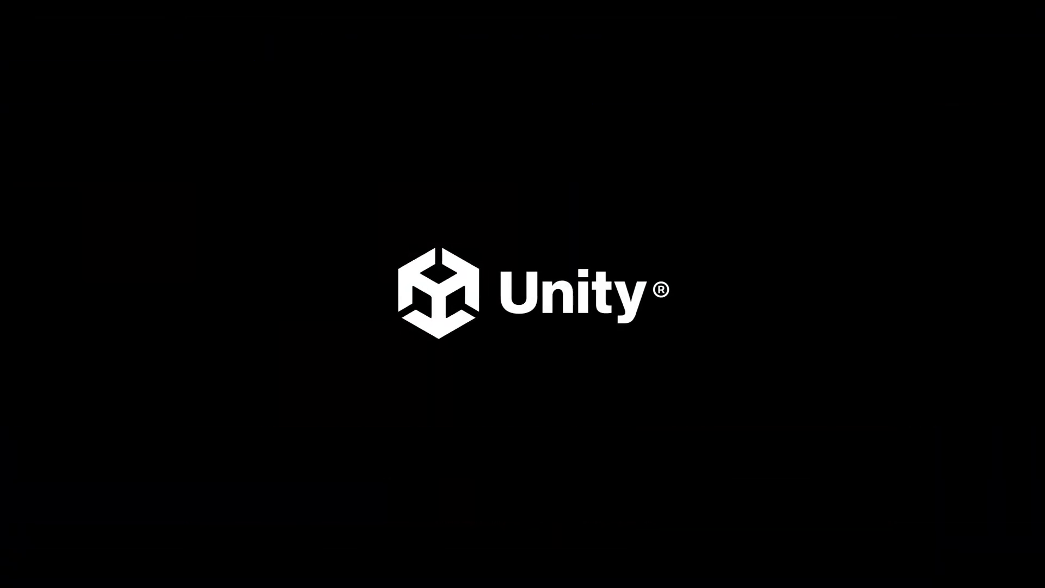